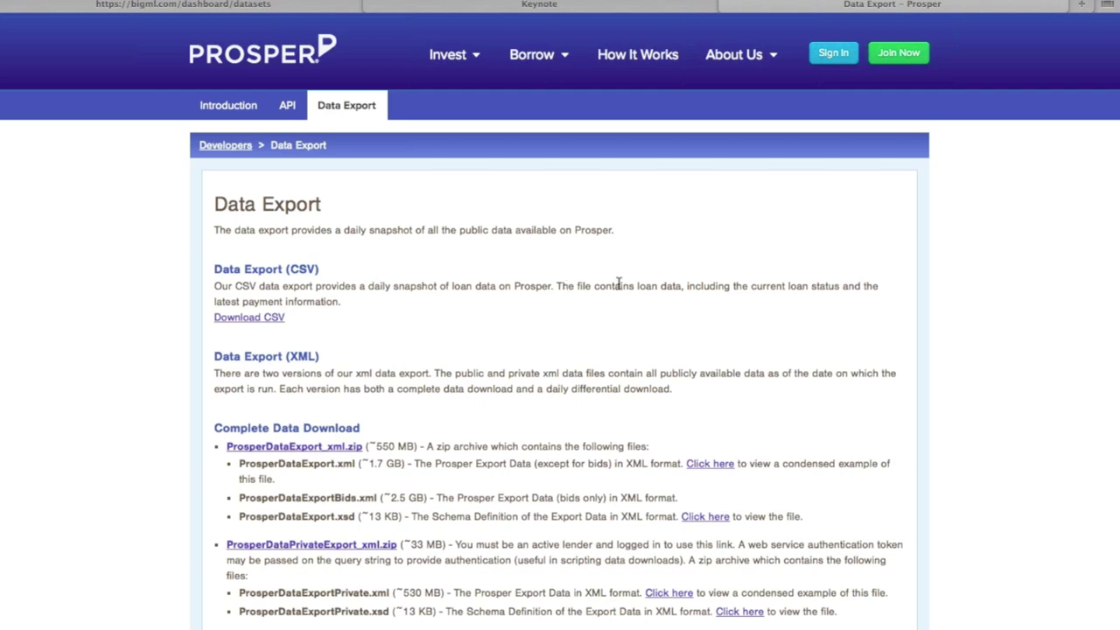
Open the quick overview of the Prosper Data Export Objects and read through the object definitions down to the listing's Category values.
{"action": "scroll", "coordinate": [618, 284], "scroll_direction": "down", "scroll_amount": 10}
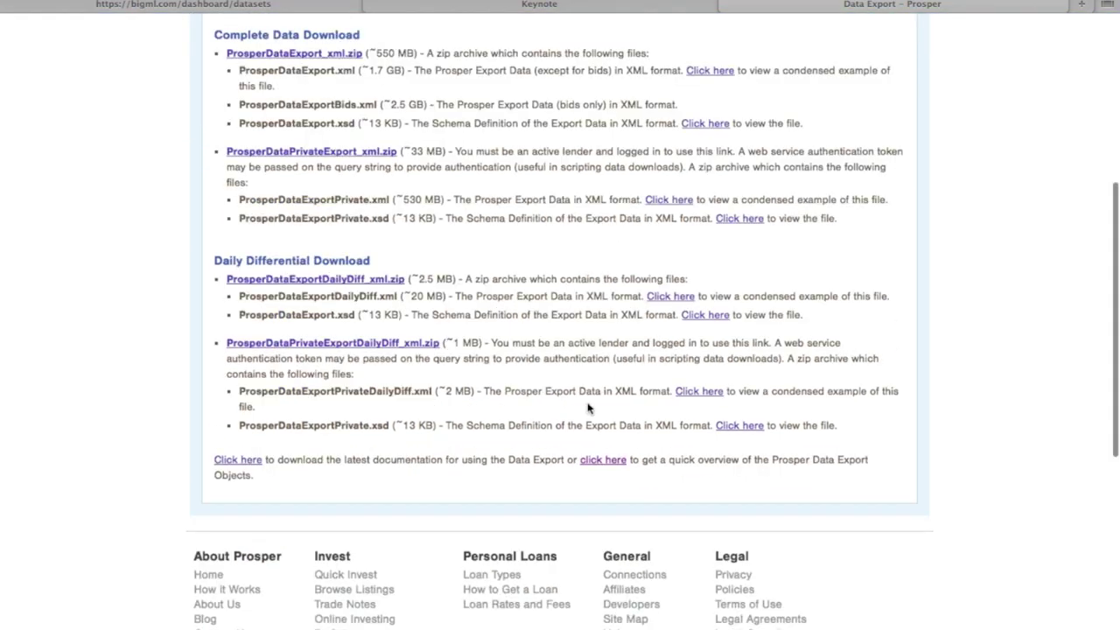
{"action": "left_click", "coordinate": [613, 449]}
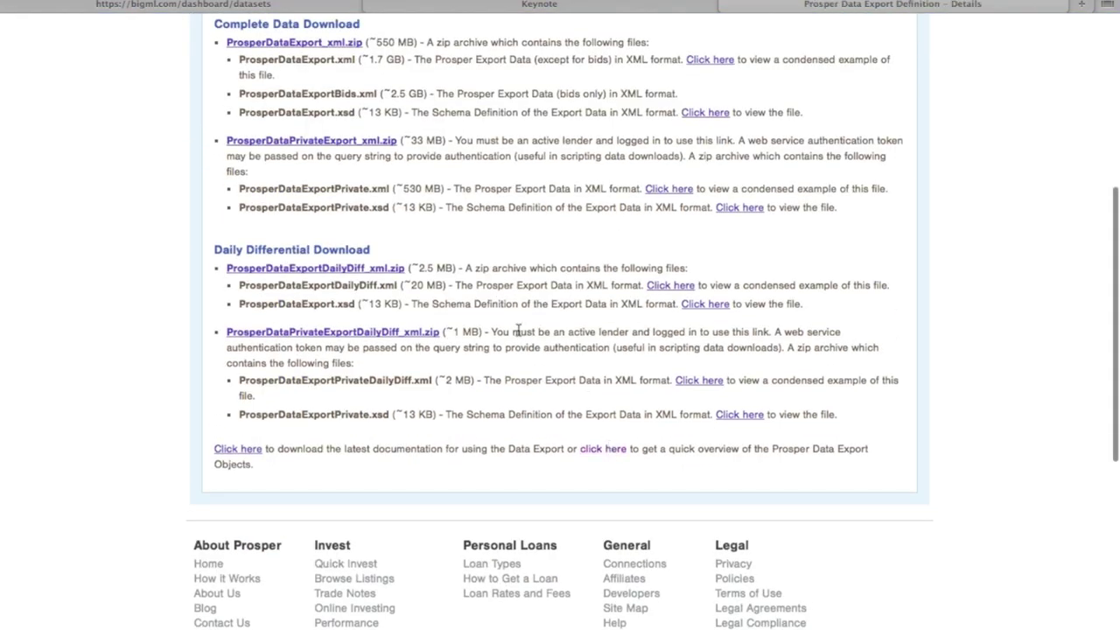
{"action": "scroll", "coordinate": [518, 330], "scroll_direction": "down", "scroll_amount": 1}
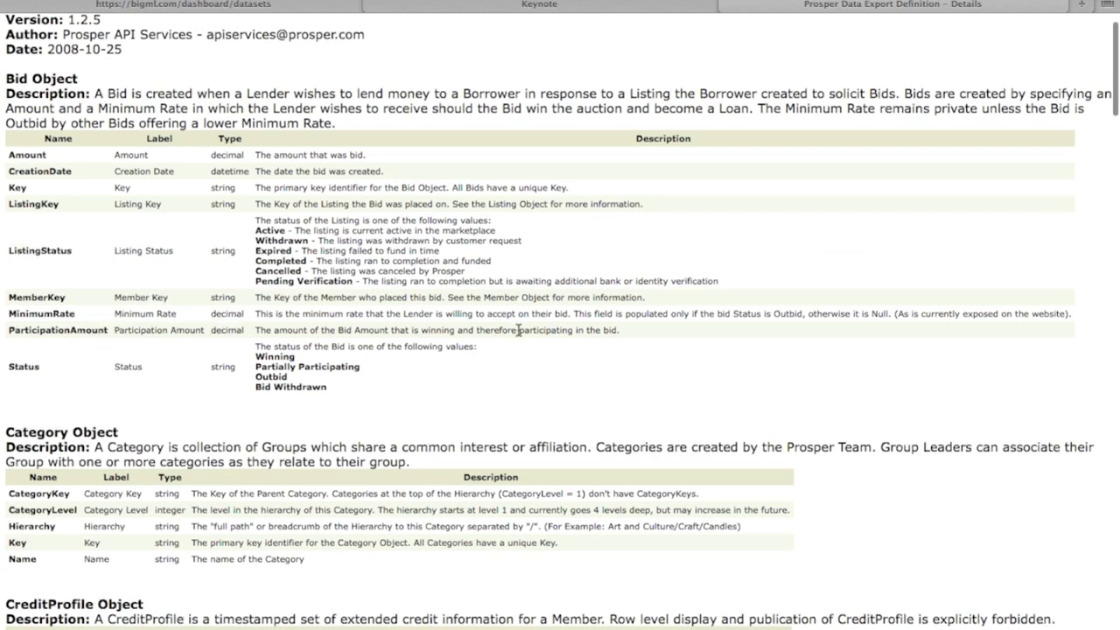
{"action": "scroll", "coordinate": [518, 331], "scroll_direction": "down", "scroll_amount": 8}
{"action": "scroll", "coordinate": [518, 331], "scroll_direction": "down", "scroll_amount": 20}
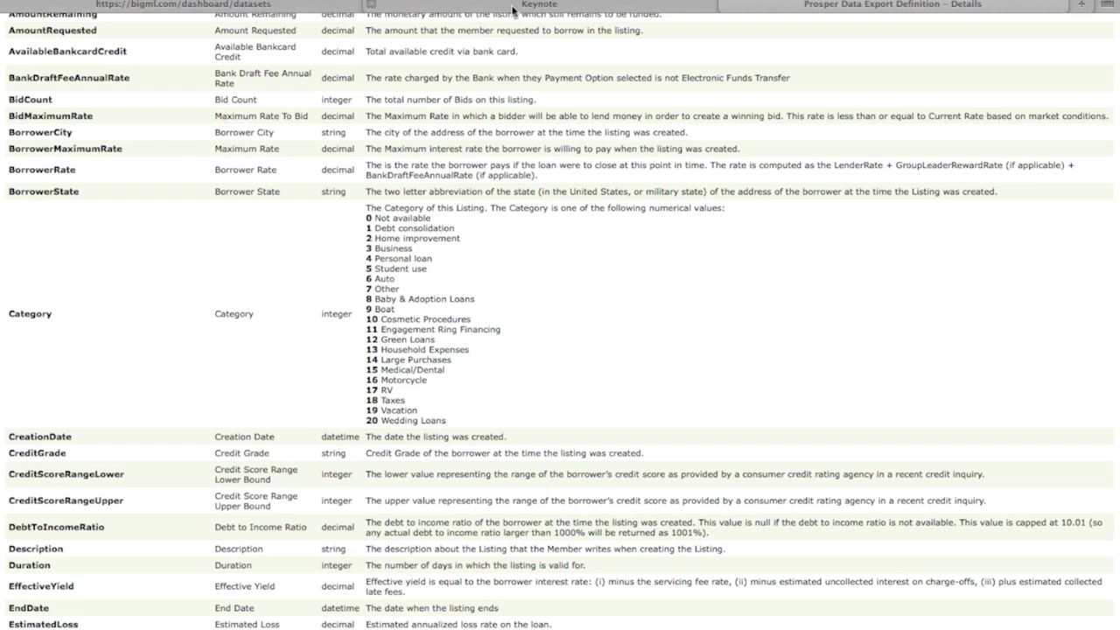
Switch to the Keynote presentation and advance to the completed Prosper De-Normalization slide.
{"action": "left_click", "coordinate": [512, 9]}
{"action": "key", "text": "Right"}
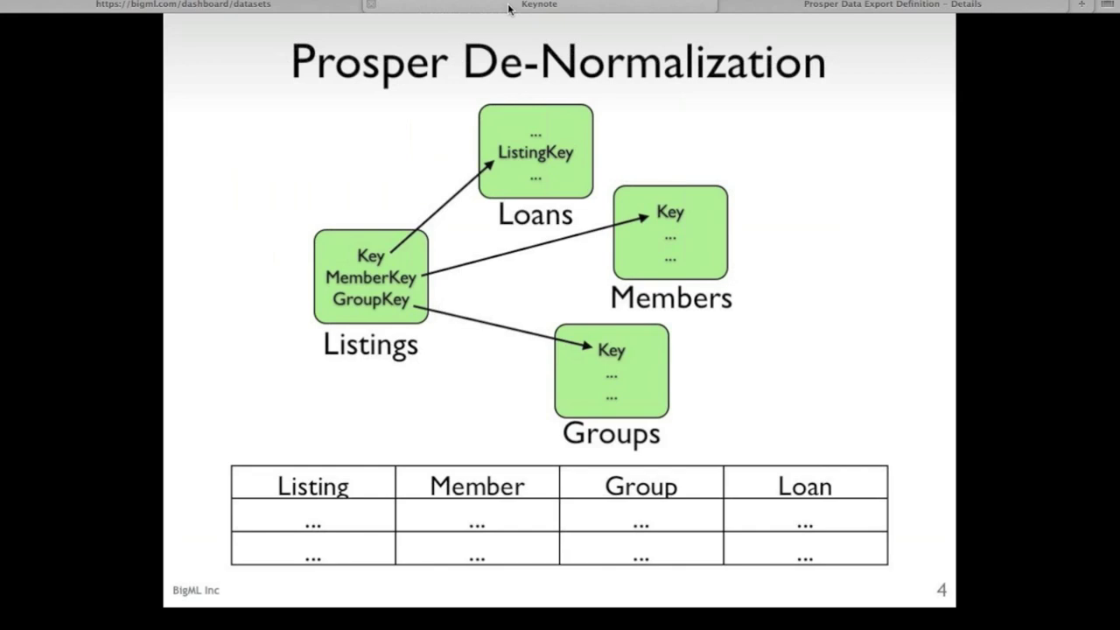
Switch to the BigML dashboard and open the Prosper Listings 2012+'s dataset to show its field list.
{"action": "mouse_move", "coordinate": [210, 5]}
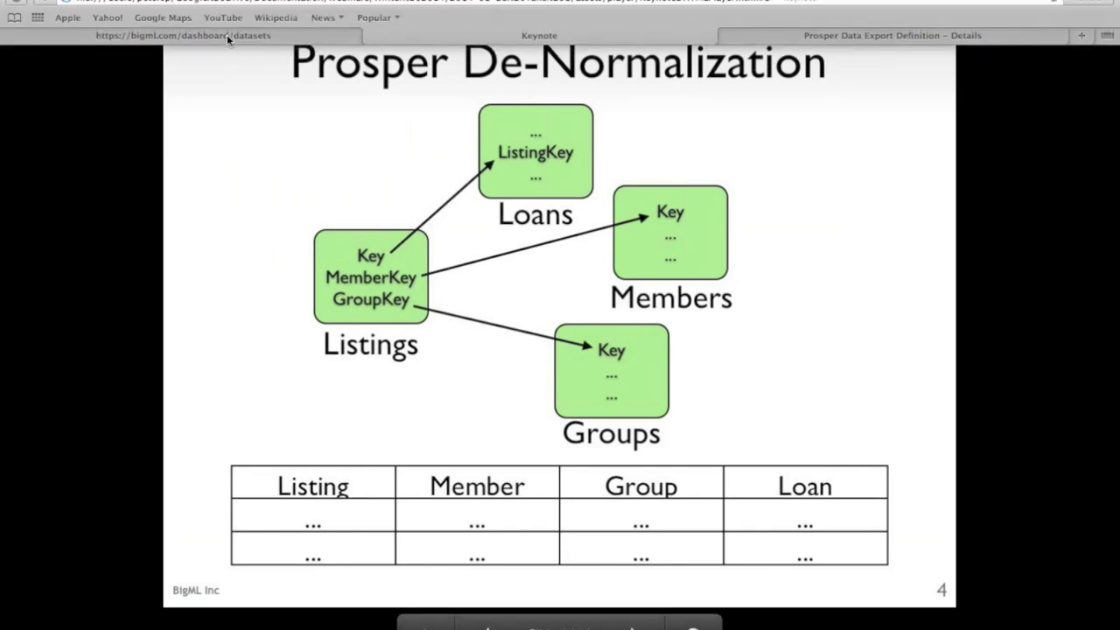
{"action": "left_click", "coordinate": [230, 42]}
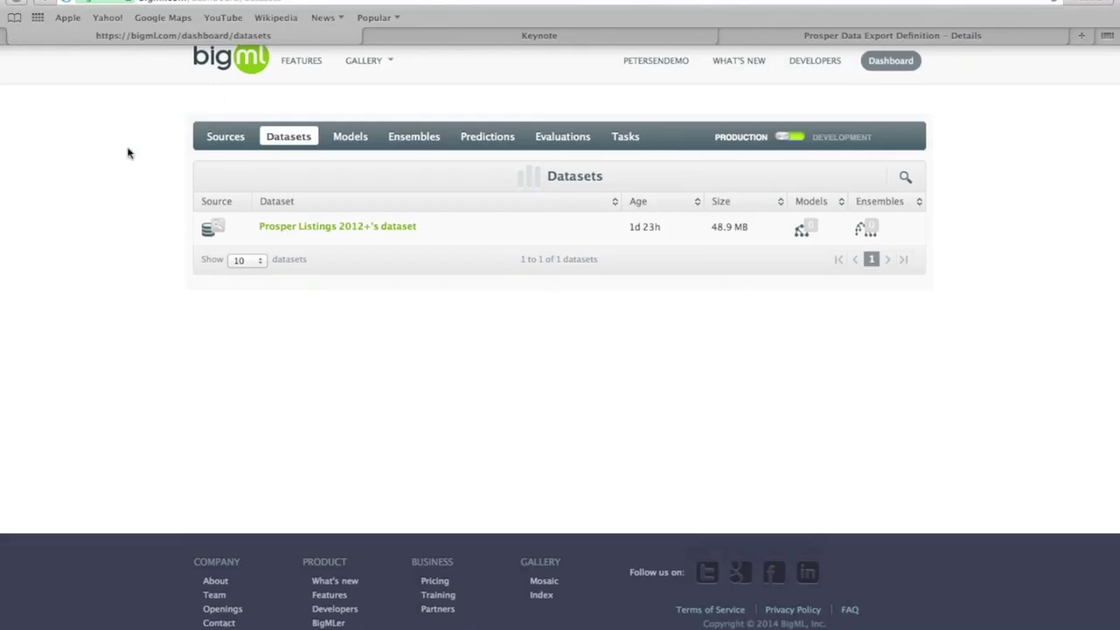
{"action": "left_click", "coordinate": [295, 226]}
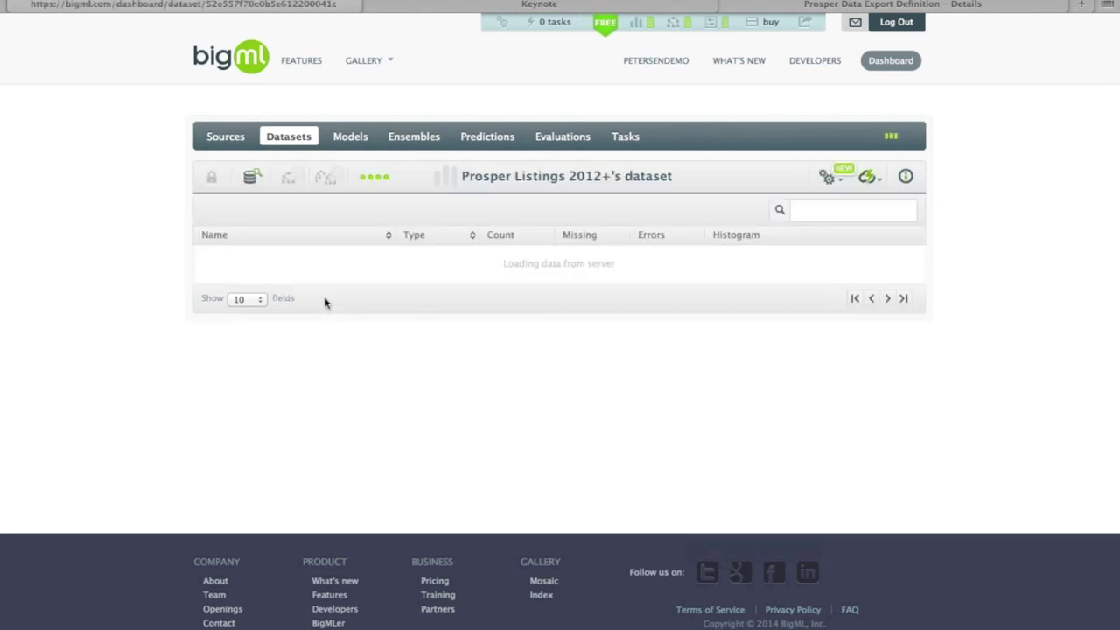
{"action": "scroll", "coordinate": [324, 303], "scroll_direction": "down", "scroll_amount": 2}
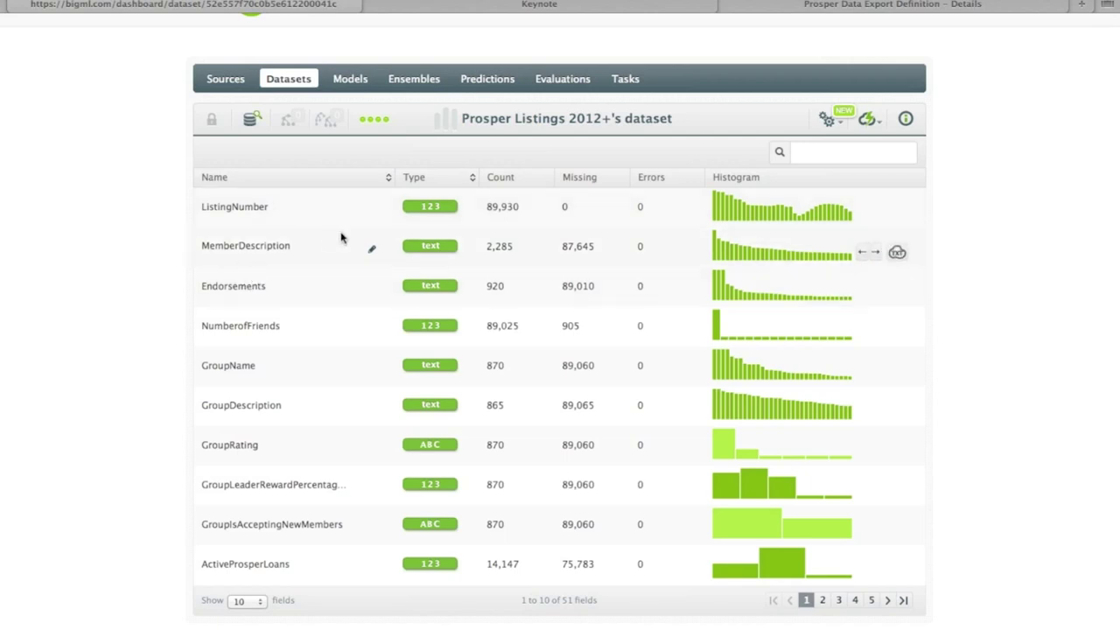
Examine the types of the MemberDescription, Endorsements and NumberofFriends fields and the value distribution of GroupRating.
{"action": "mouse_move", "coordinate": [420, 249]}
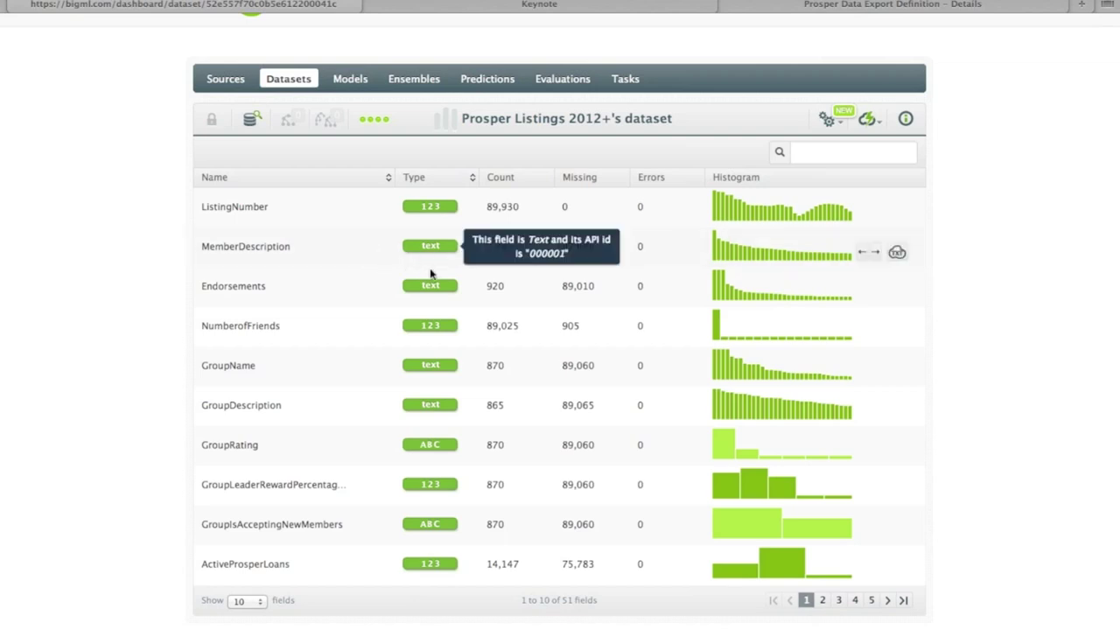
{"action": "mouse_move", "coordinate": [418, 289]}
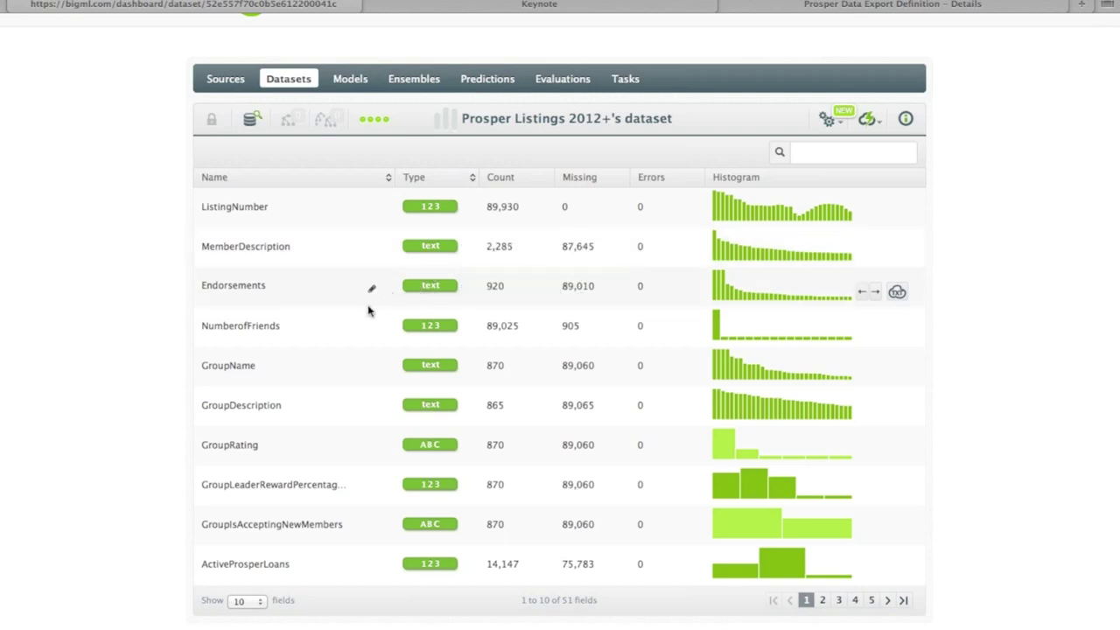
{"action": "mouse_move", "coordinate": [420, 329]}
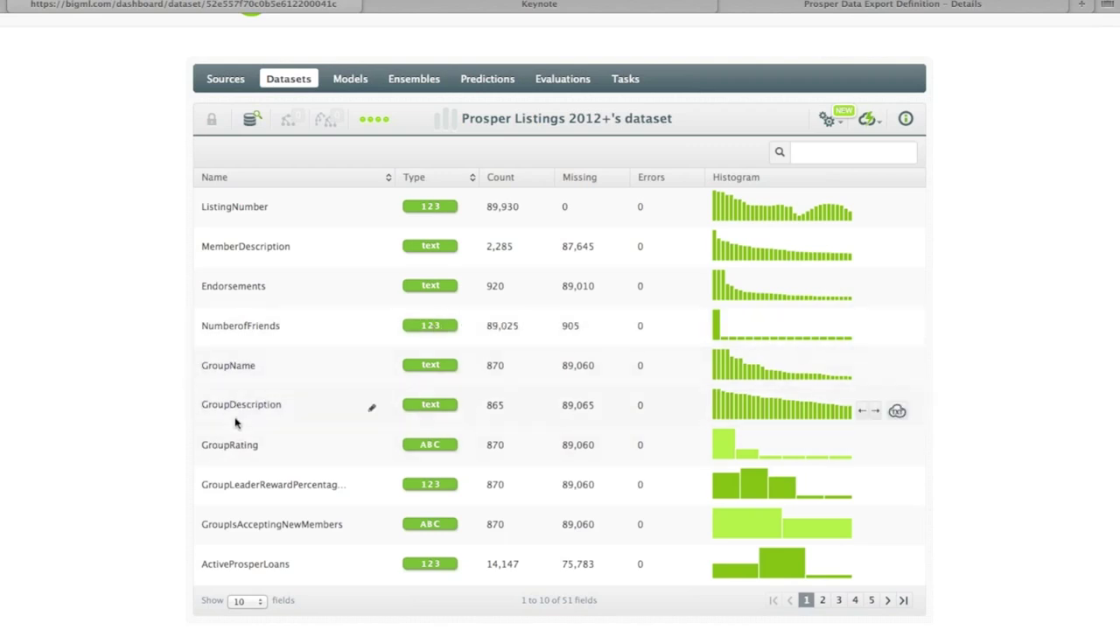
{"action": "left_click", "coordinate": [240, 602]}
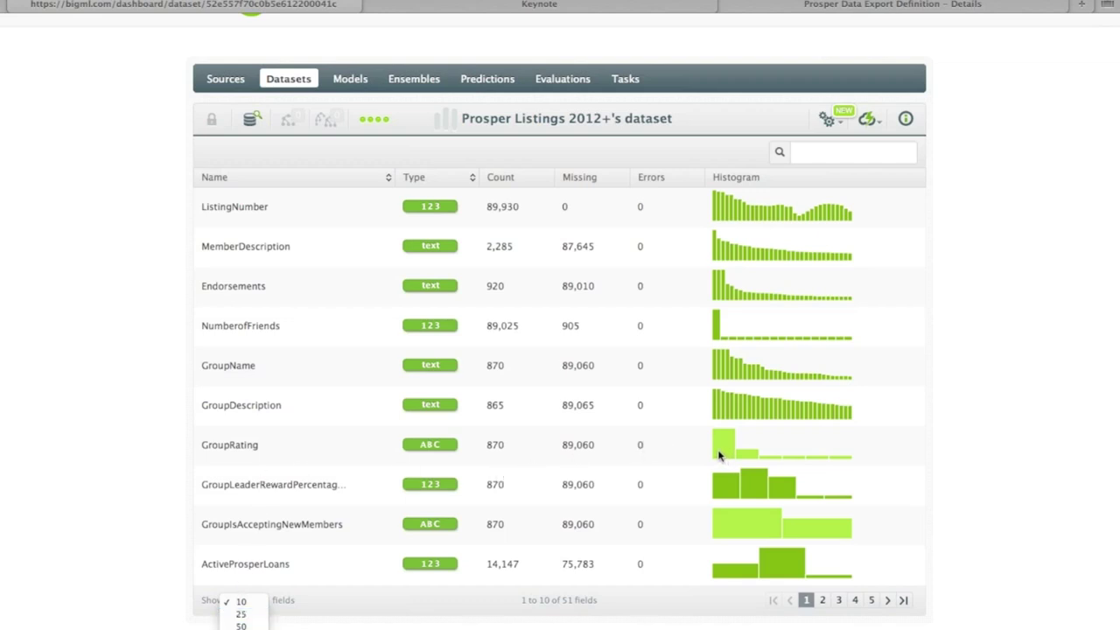
{"action": "left_click", "coordinate": [703, 451]}
{"action": "mouse_move", "coordinate": [727, 450]}
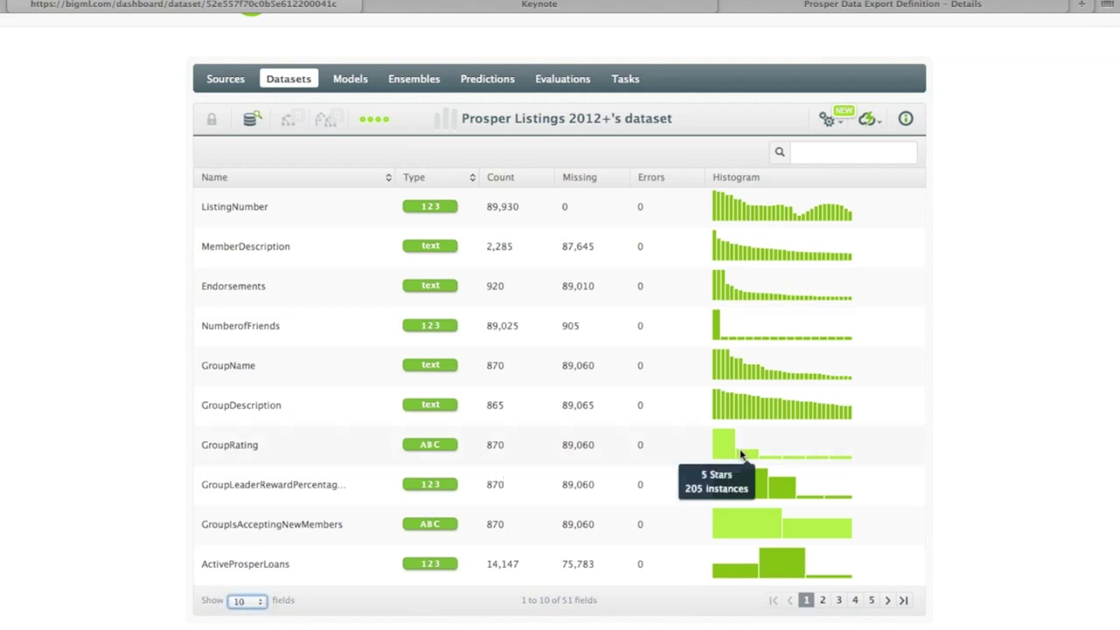
Set the dataset view to show 100 fields per page and inspect the Category field's histogram.
{"action": "left_click", "coordinate": [233, 603]}
{"action": "left_click", "coordinate": [240, 614]}
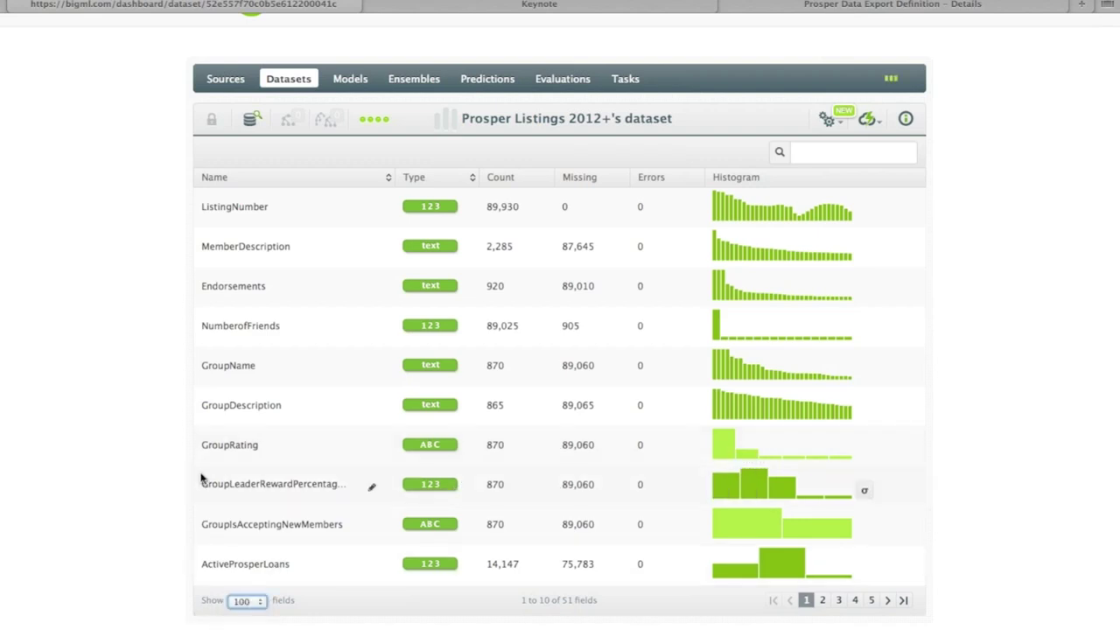
{"action": "scroll", "coordinate": [270, 375], "scroll_direction": "down", "scroll_amount": 10}
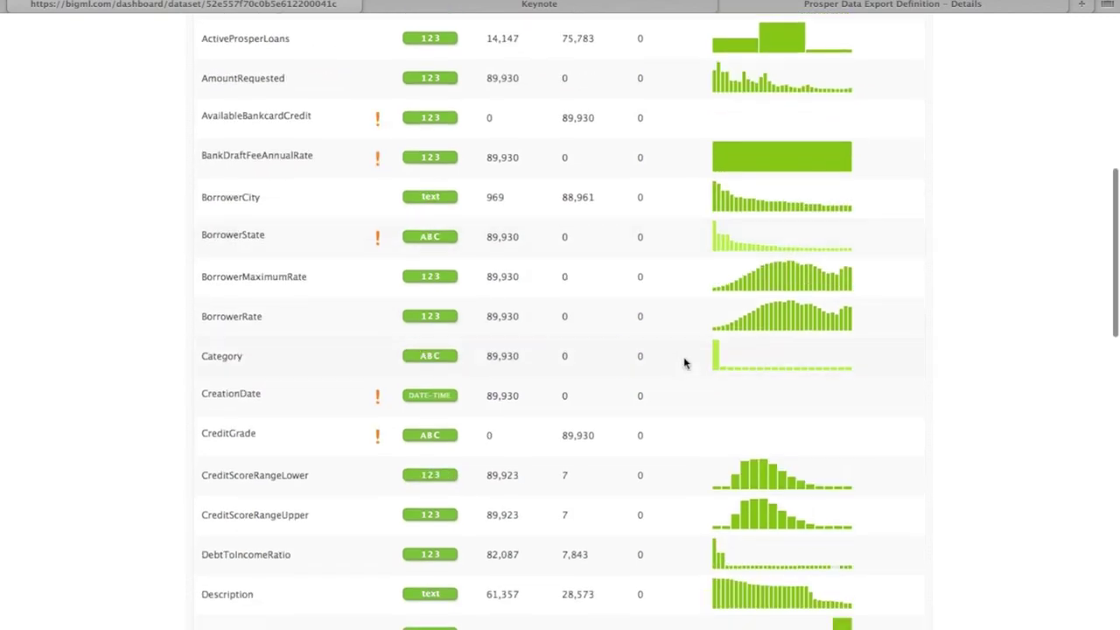
{"action": "mouse_move", "coordinate": [718, 354]}
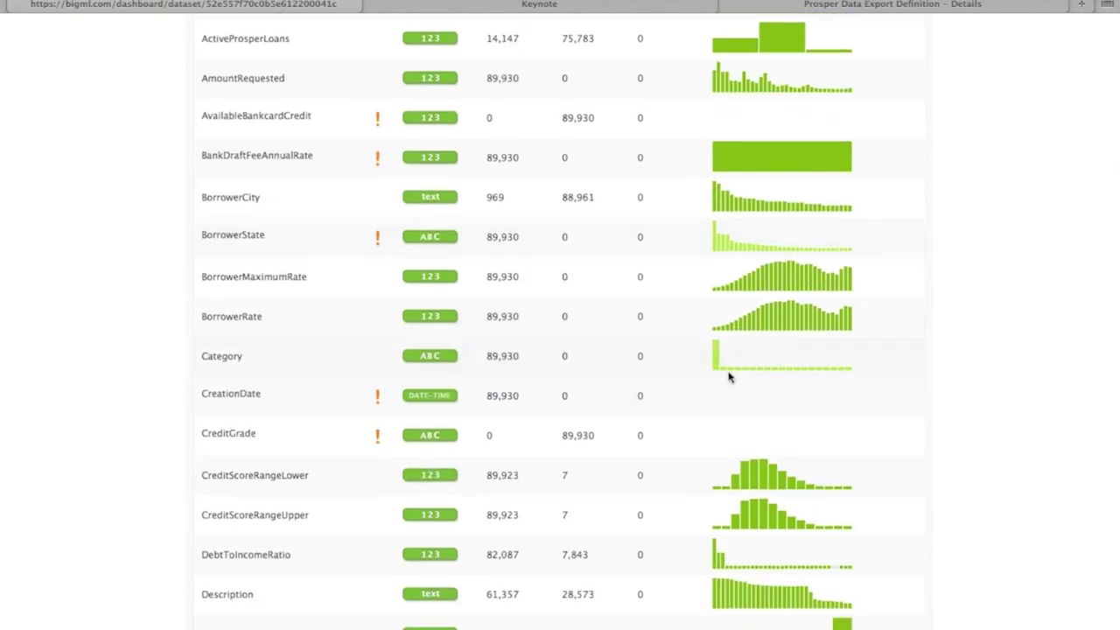
{"action": "mouse_move", "coordinate": [737, 375]}
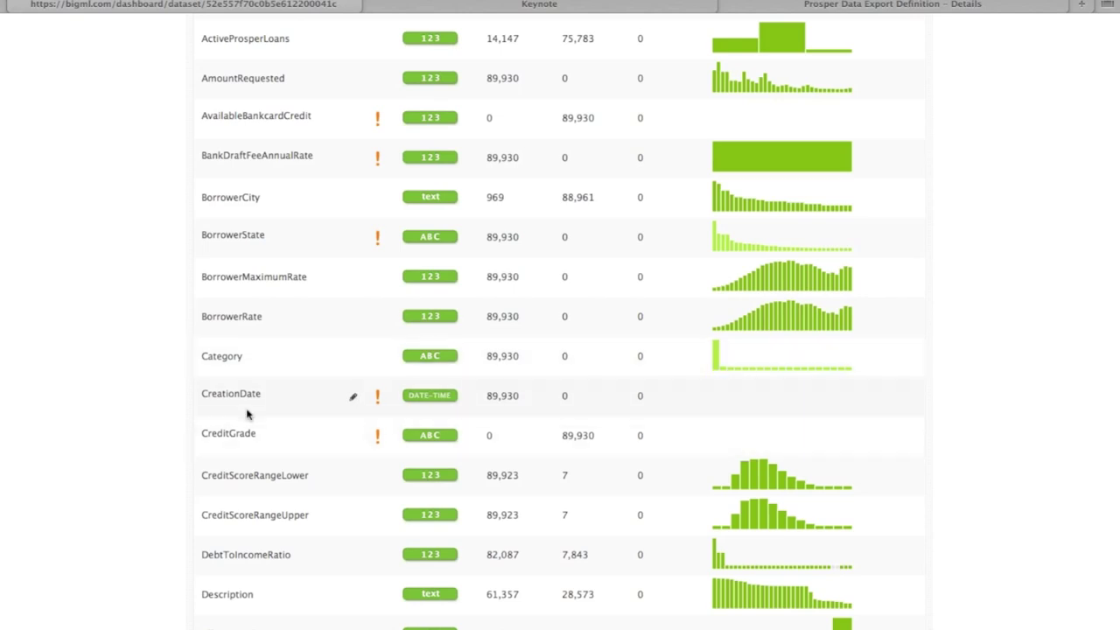
View the tag cloud of the Description text field and close it again.
{"action": "scroll", "coordinate": [354, 419], "scroll_direction": "down", "scroll_amount": 5}
{"action": "mouse_move", "coordinate": [210, 218]}
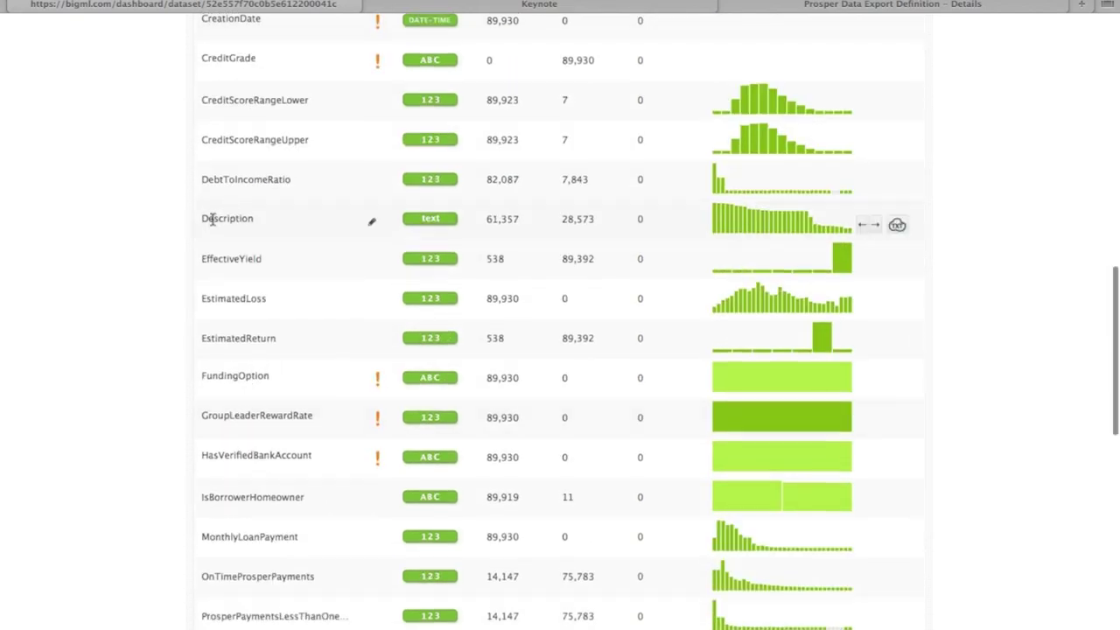
{"action": "left_click", "coordinate": [897, 226]}
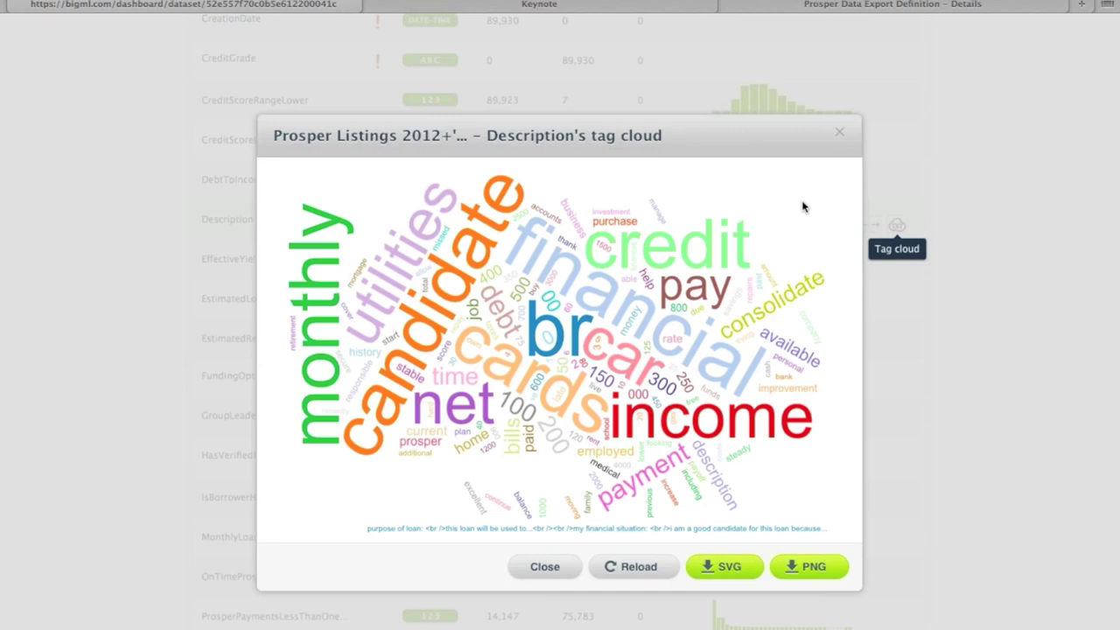
{"action": "left_click", "coordinate": [537, 571]}
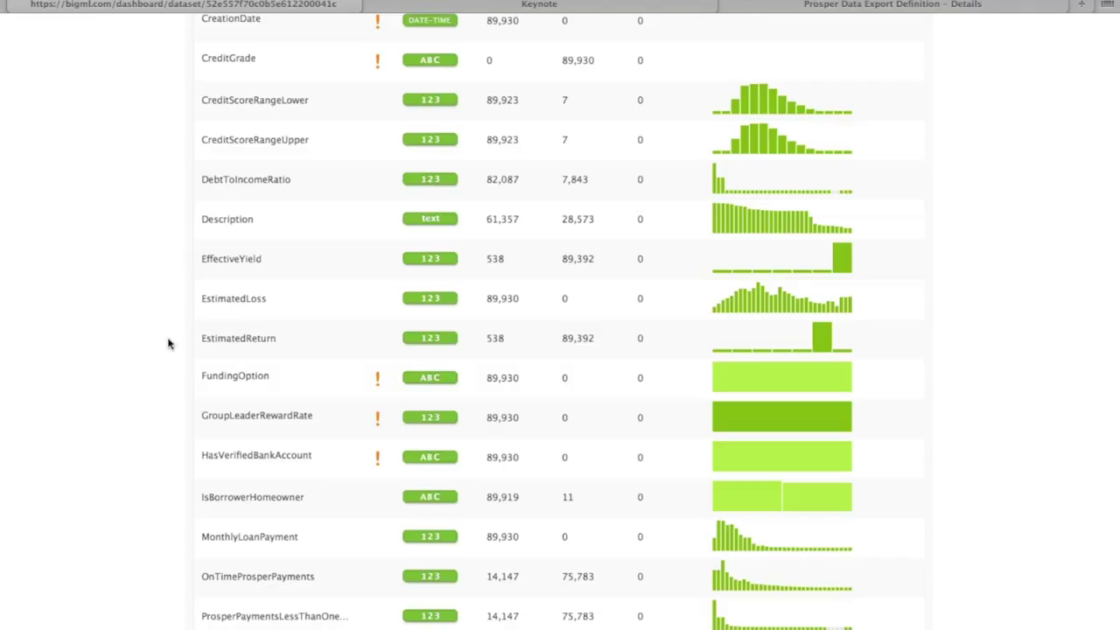
Review the remaining dataset fields and inspect the individual values in the ListingStatus histogram.
{"action": "scroll", "coordinate": [174, 332], "scroll_direction": "down", "scroll_amount": 5}
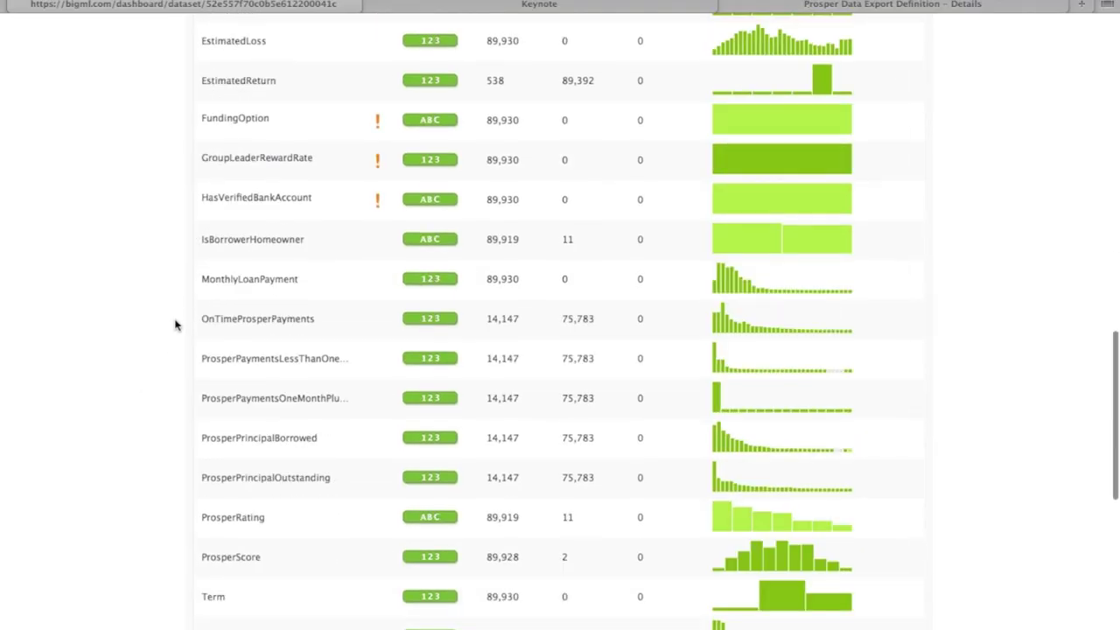
{"action": "scroll", "coordinate": [174, 325], "scroll_direction": "down", "scroll_amount": 4}
{"action": "scroll", "coordinate": [174, 325], "scroll_direction": "down", "scroll_amount": 2}
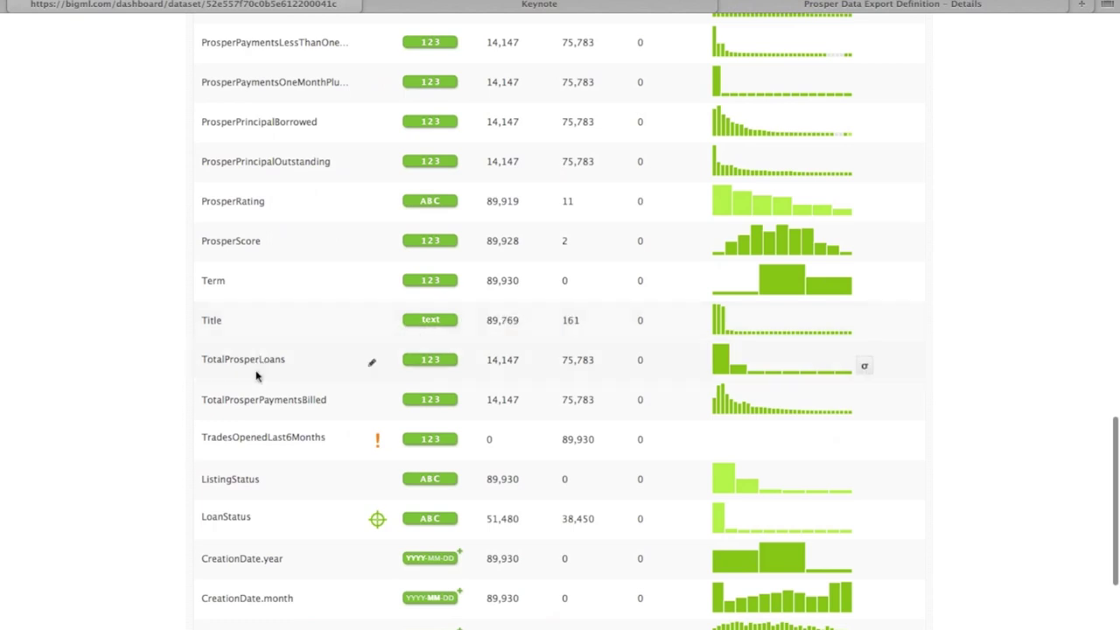
{"action": "scroll", "coordinate": [261, 459], "scroll_direction": "down", "scroll_amount": 1}
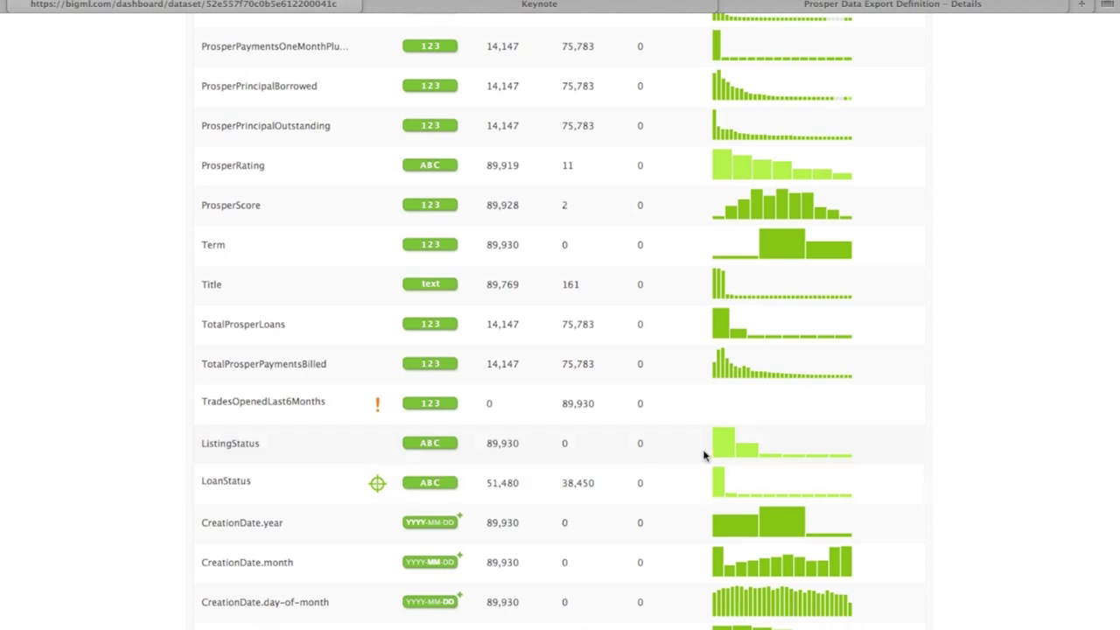
{"action": "mouse_move", "coordinate": [720, 453]}
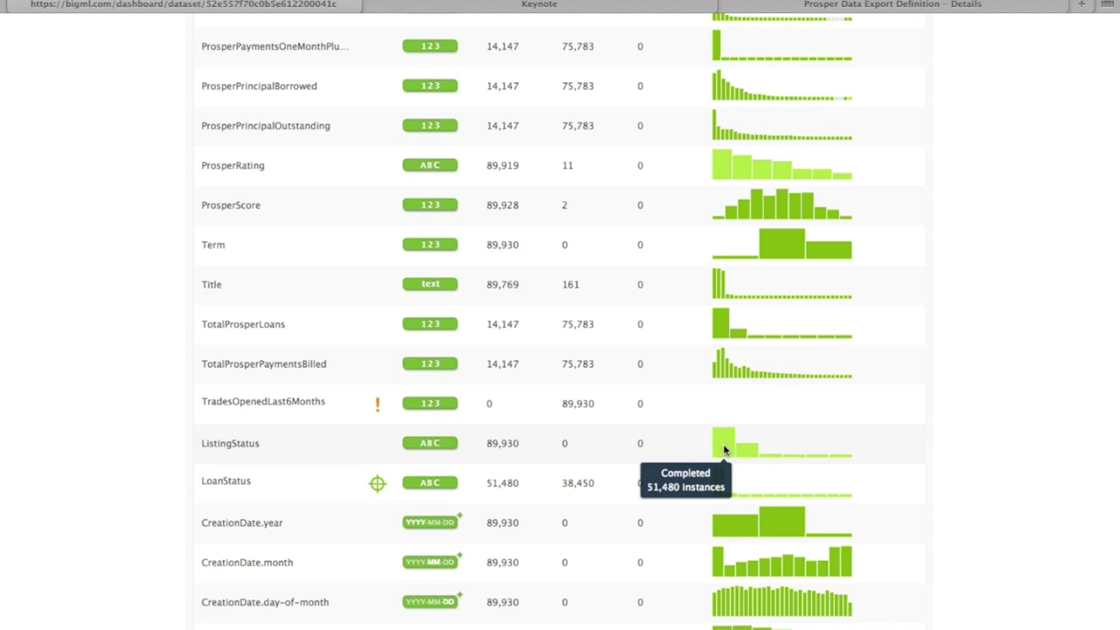
{"action": "mouse_move", "coordinate": [770, 457]}
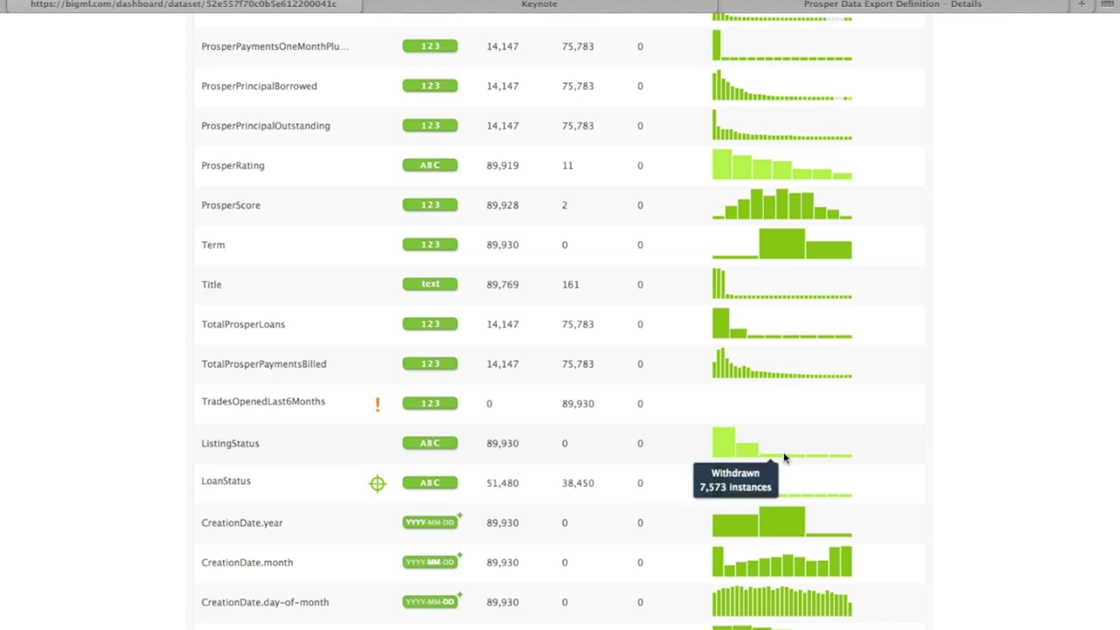
{"action": "mouse_move", "coordinate": [813, 458]}
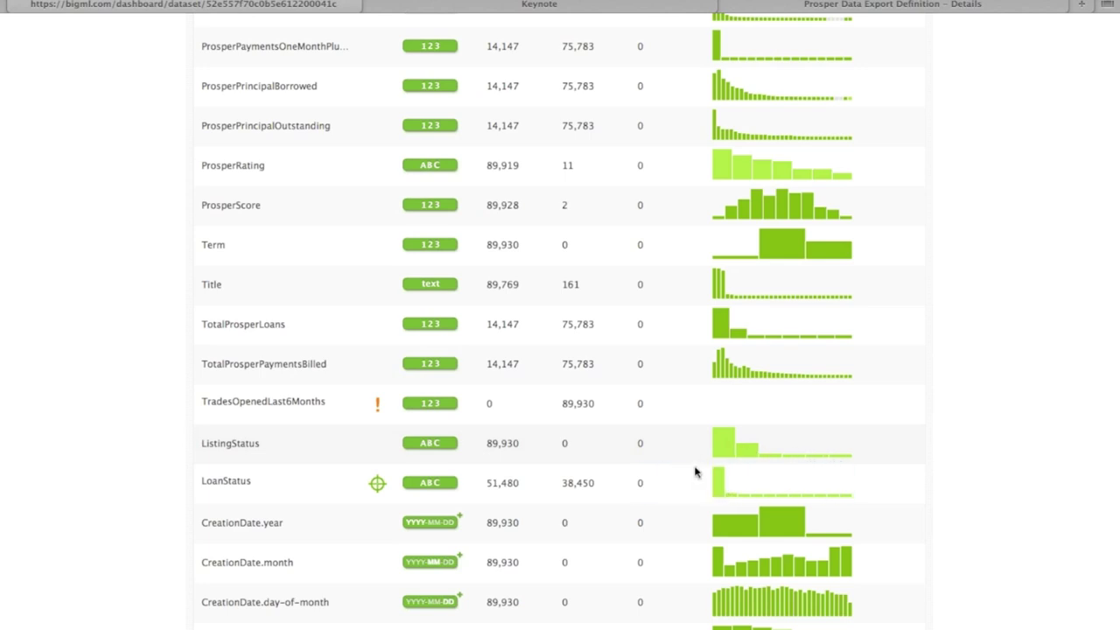
Inspect the individual values in the histogram of the LoanStatus objective field.
{"action": "mouse_move", "coordinate": [720, 488]}
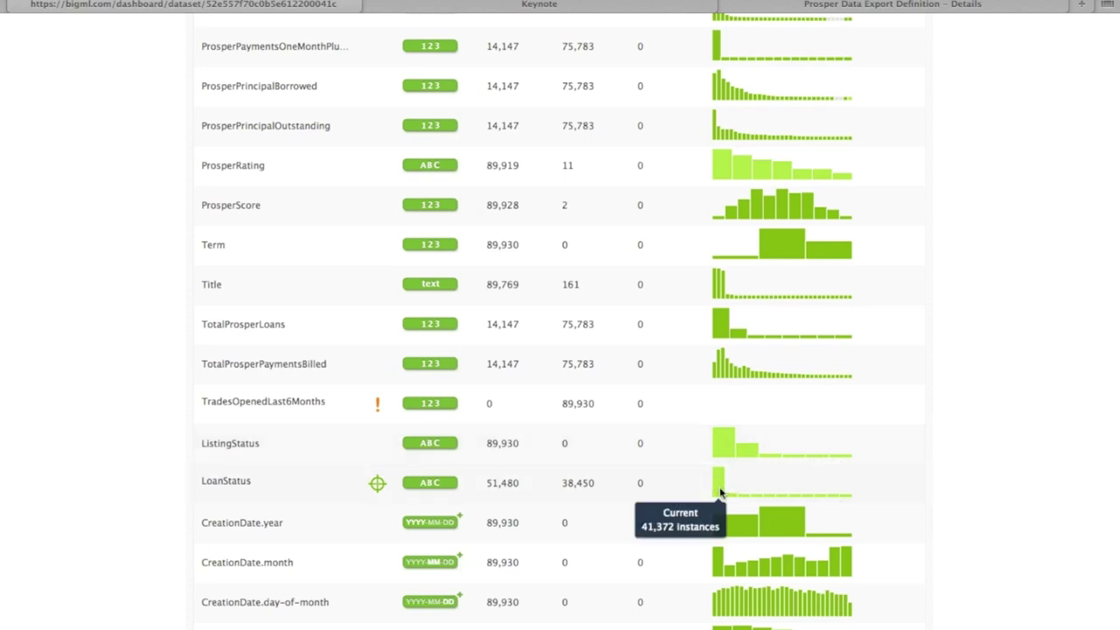
{"action": "mouse_move", "coordinate": [759, 498]}
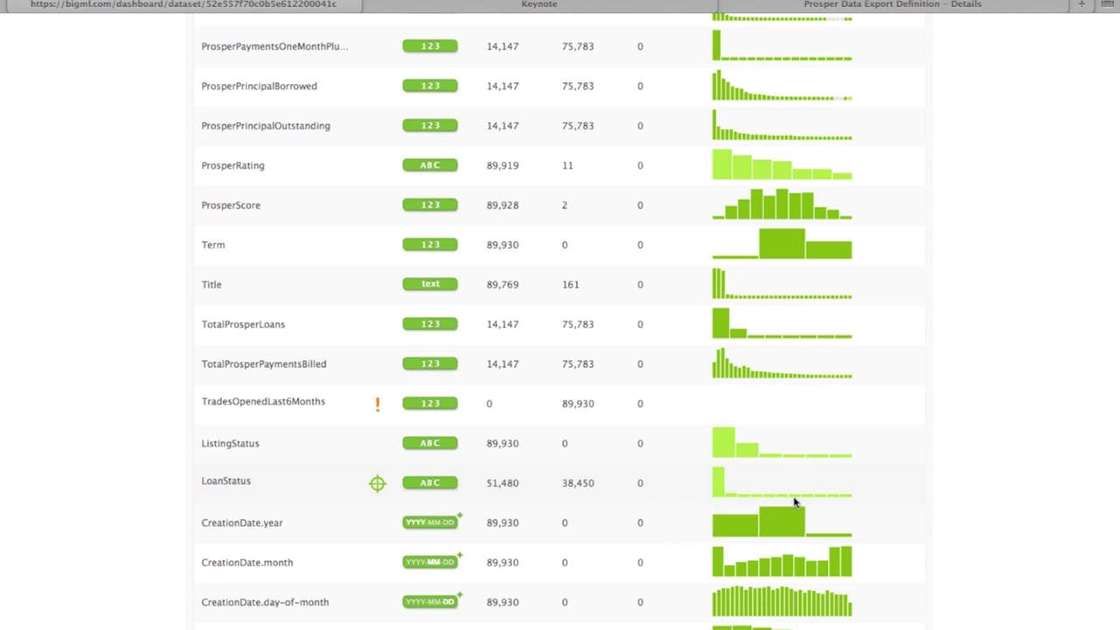
{"action": "mouse_move", "coordinate": [806, 499]}
Switch to the Keynote presentation and advance to the Loan Lifecycle (Simplified) slide.
{"action": "left_click", "coordinate": [529, 7]}
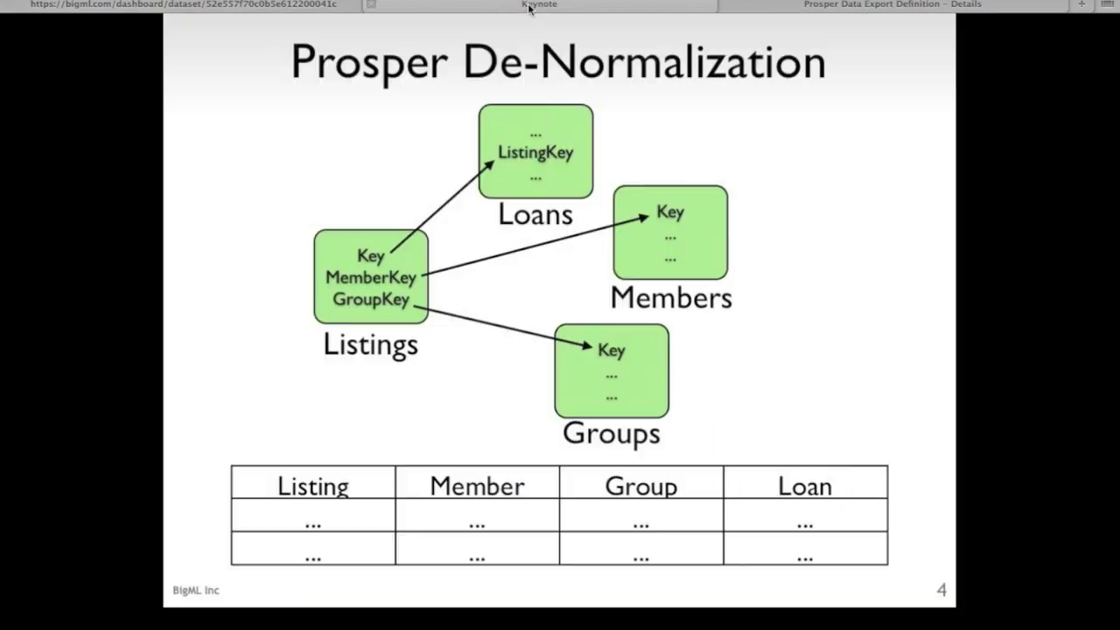
{"action": "left_click", "coordinate": [487, 113]}
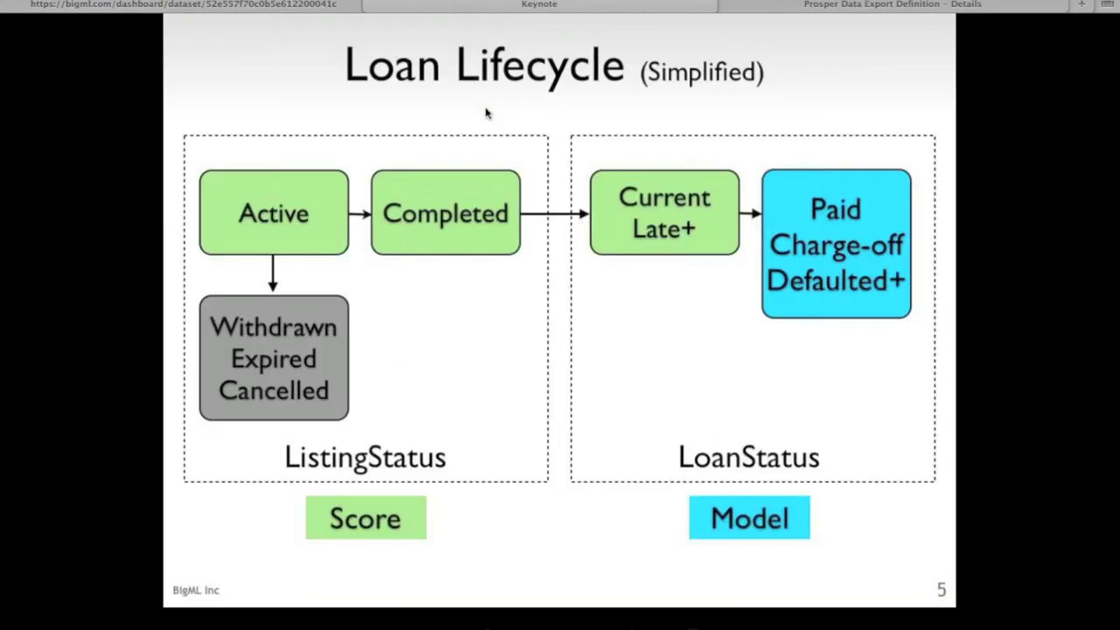
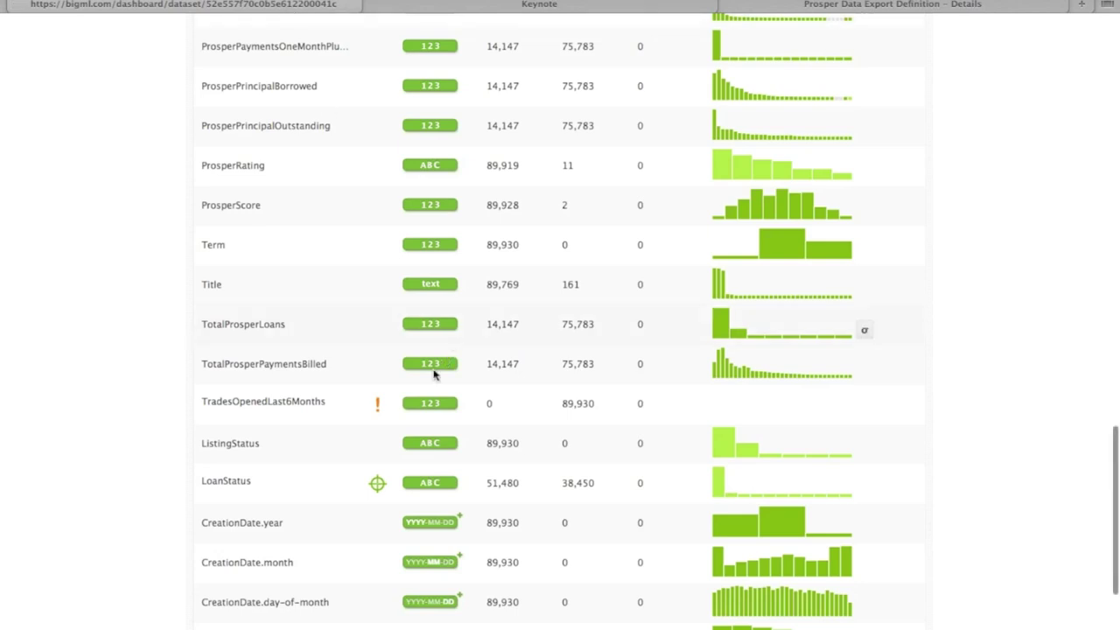
Start filtering the Prosper Listings 2012+'s dataset by the LoanStatus field with the equals condition.
{"action": "mouse_move", "coordinate": [719, 446]}
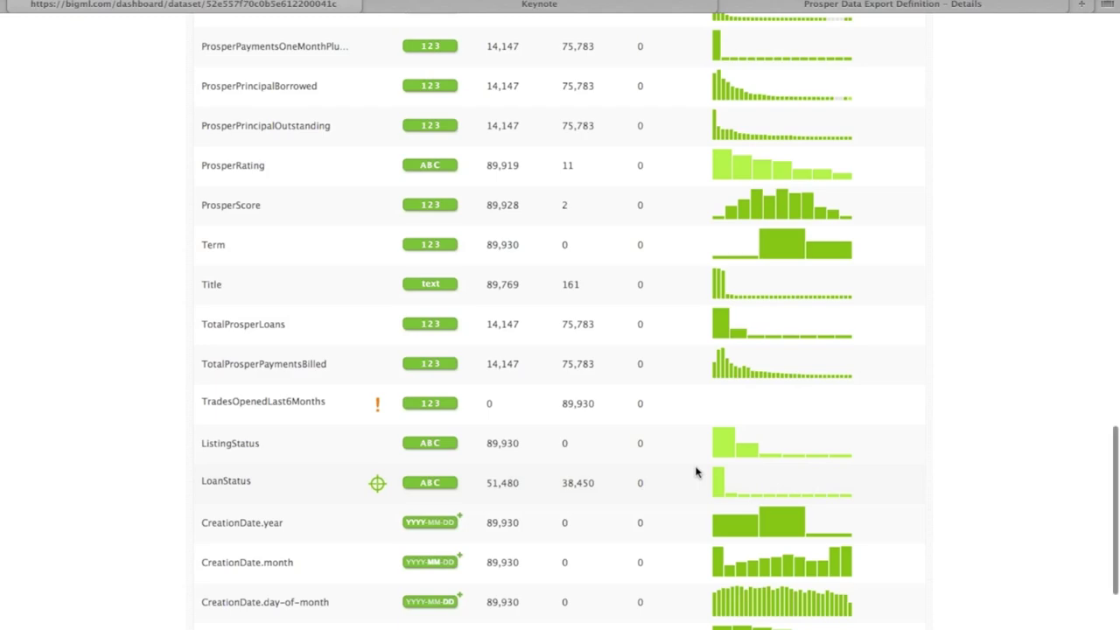
{"action": "scroll", "coordinate": [696, 473], "scroll_direction": "up", "scroll_amount": 20}
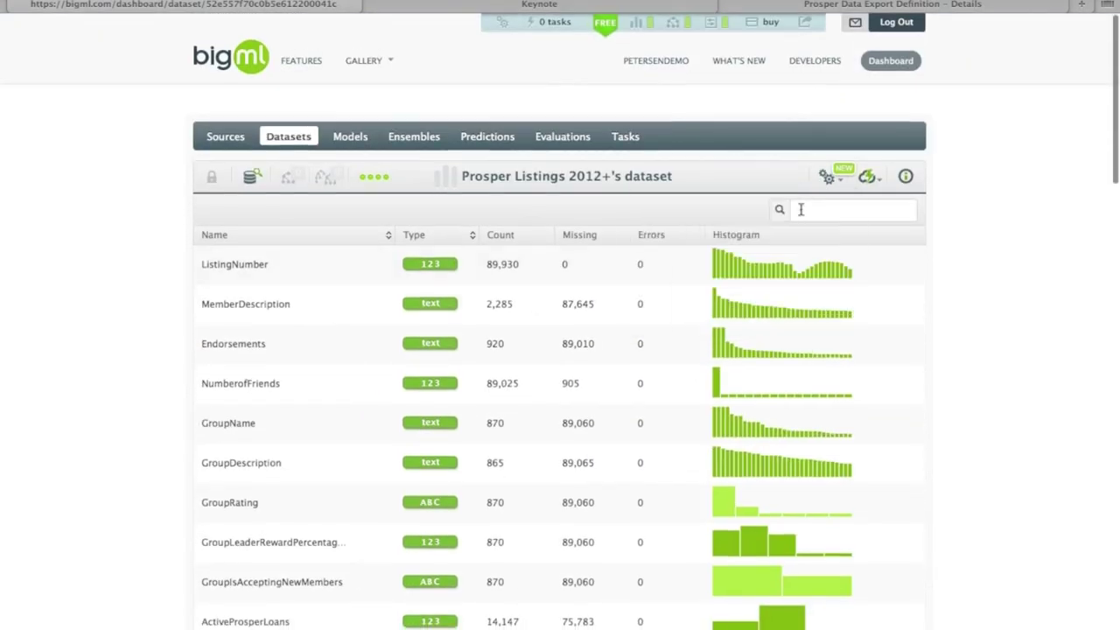
{"action": "mouse_move", "coordinate": [803, 181]}
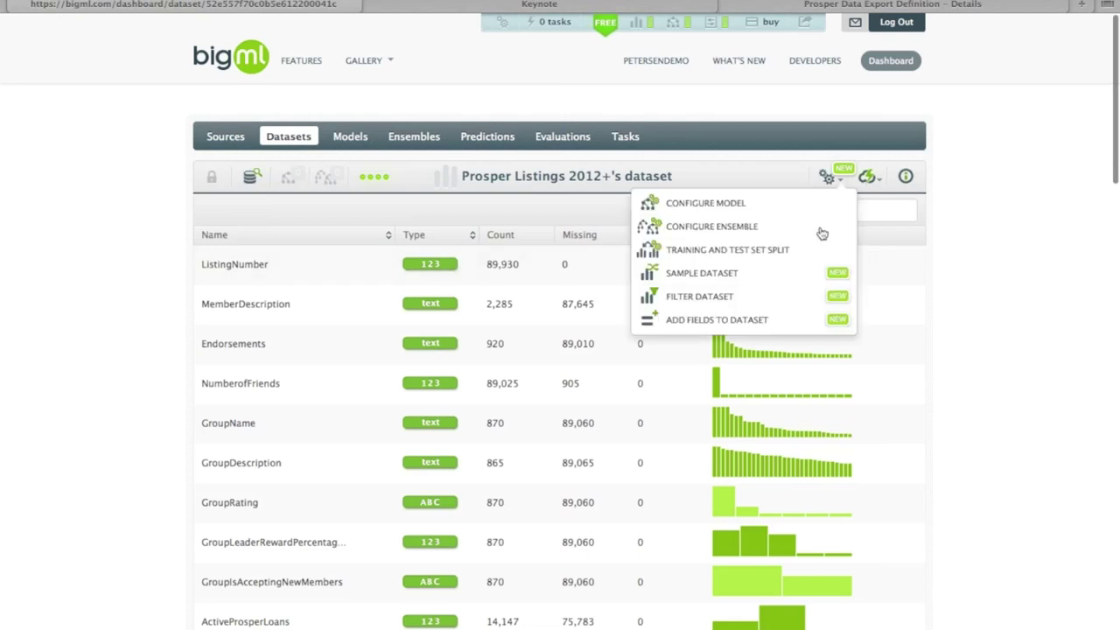
{"action": "left_click", "coordinate": [808, 299]}
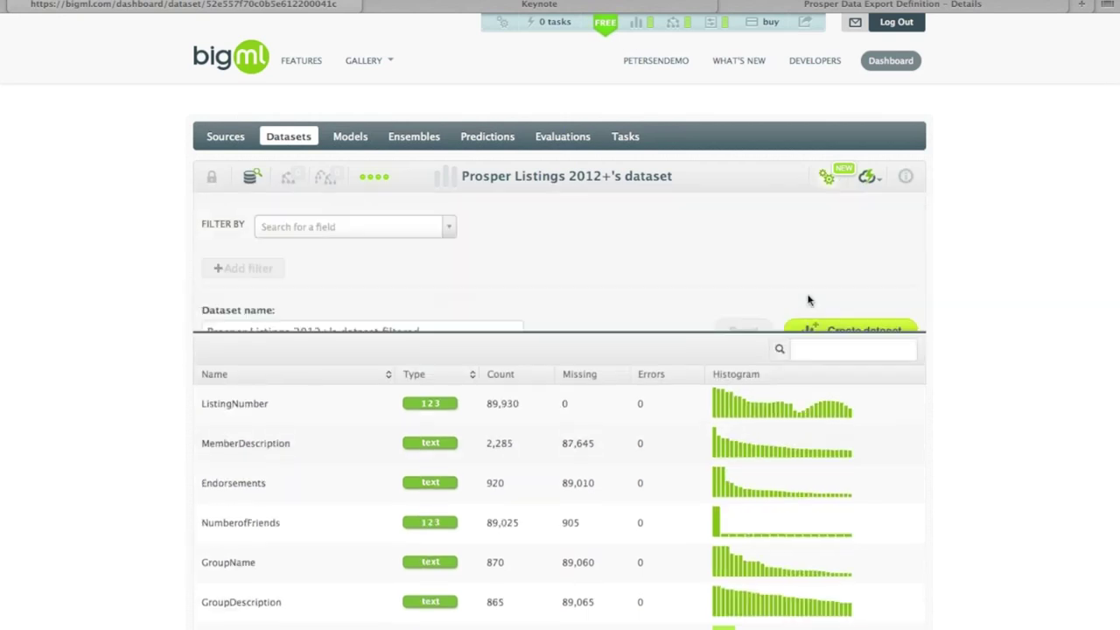
{"action": "left_click", "coordinate": [403, 233]}
{"action": "type", "text": "Loan"}
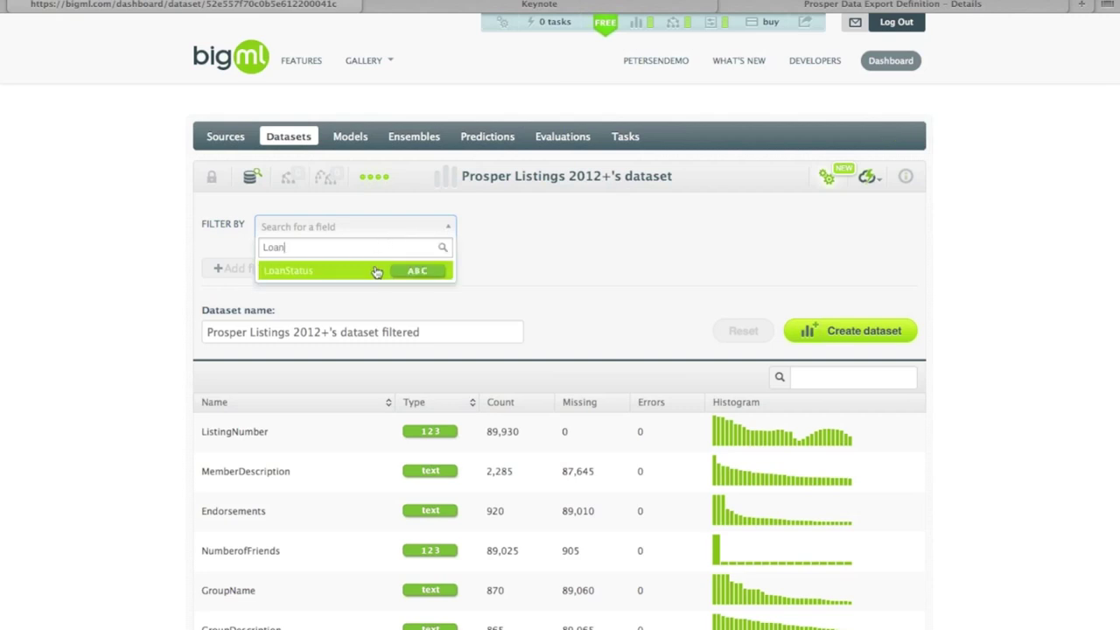
{"action": "left_click", "coordinate": [396, 273]}
{"action": "left_click", "coordinate": [497, 228]}
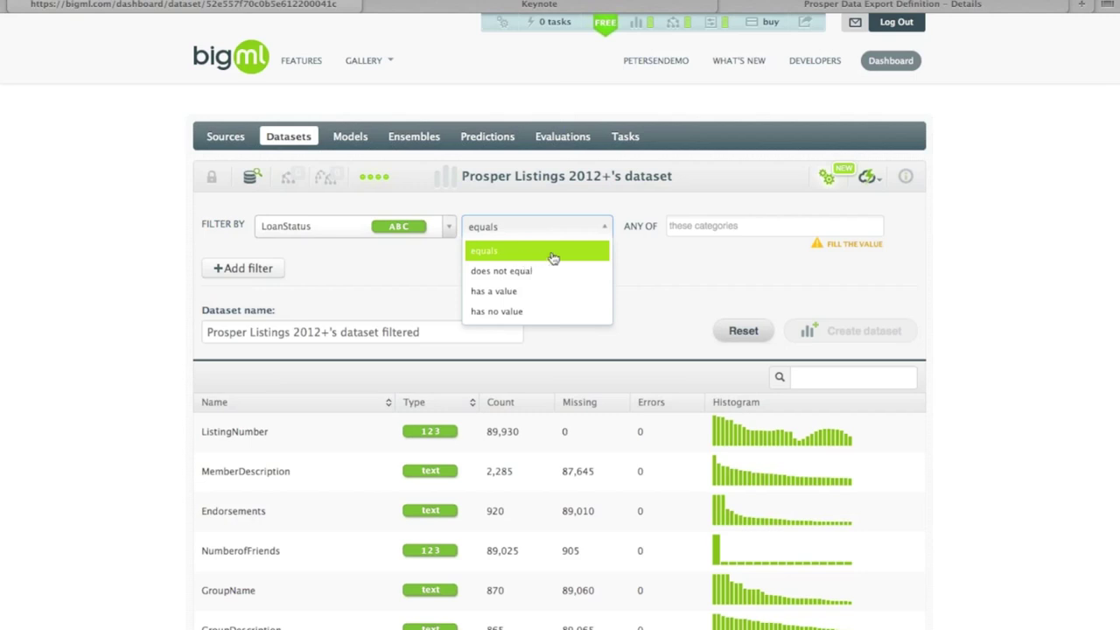
Add Paid and Charge-off as the accepted LoanStatus categories of the filter.
{"action": "left_click", "coordinate": [700, 229]}
{"action": "type", "text": "Pad"}
{"action": "key", "text": "BackSpace"}
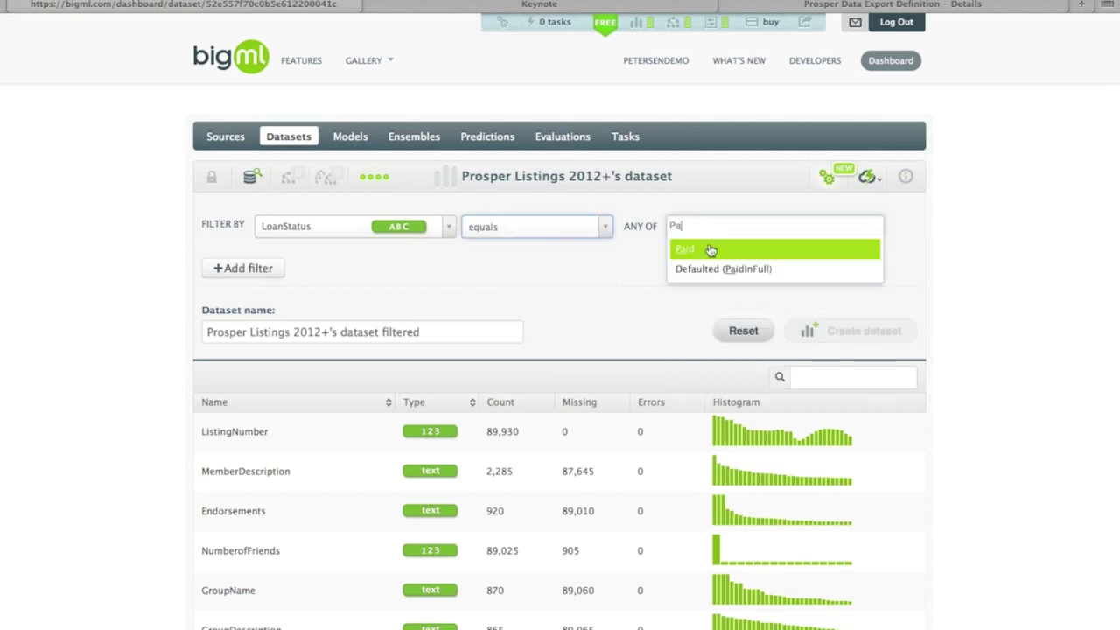
{"action": "left_click", "coordinate": [710, 250]}
{"action": "left_click", "coordinate": [735, 228]}
{"action": "type", "text": "ch"}
{"action": "key", "text": "Return"}
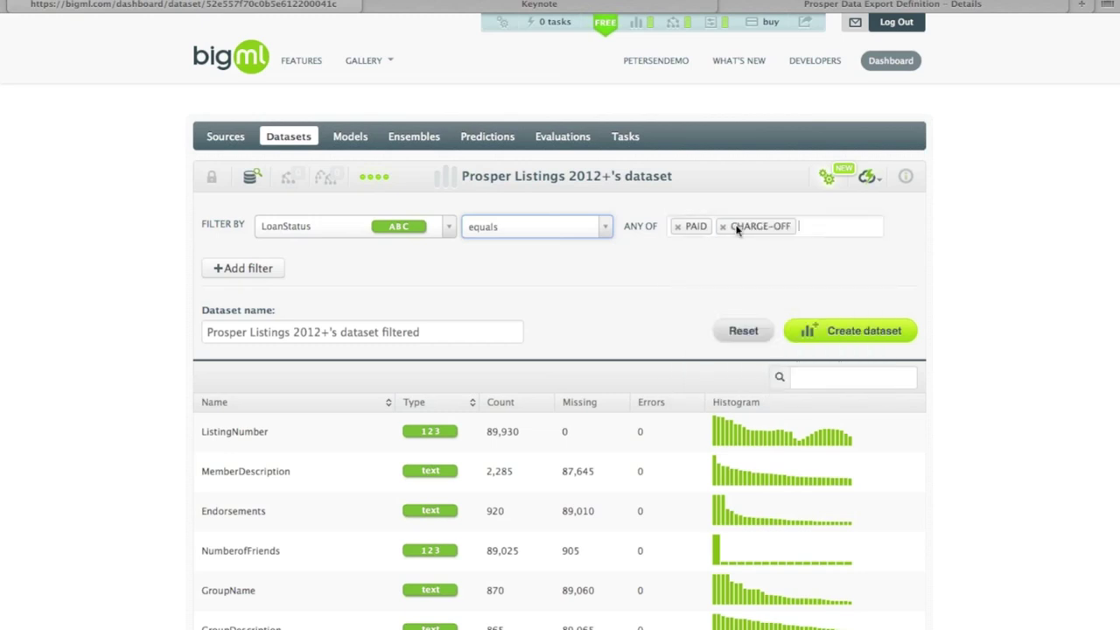
Add Defaulted (Bankruptcy), Defaulted (PaidInFull) and Defaulted (SettledInFull) to the accepted LoanStatus categories.
{"action": "left_click", "coordinate": [810, 226]}
{"action": "type", "text": "def"}
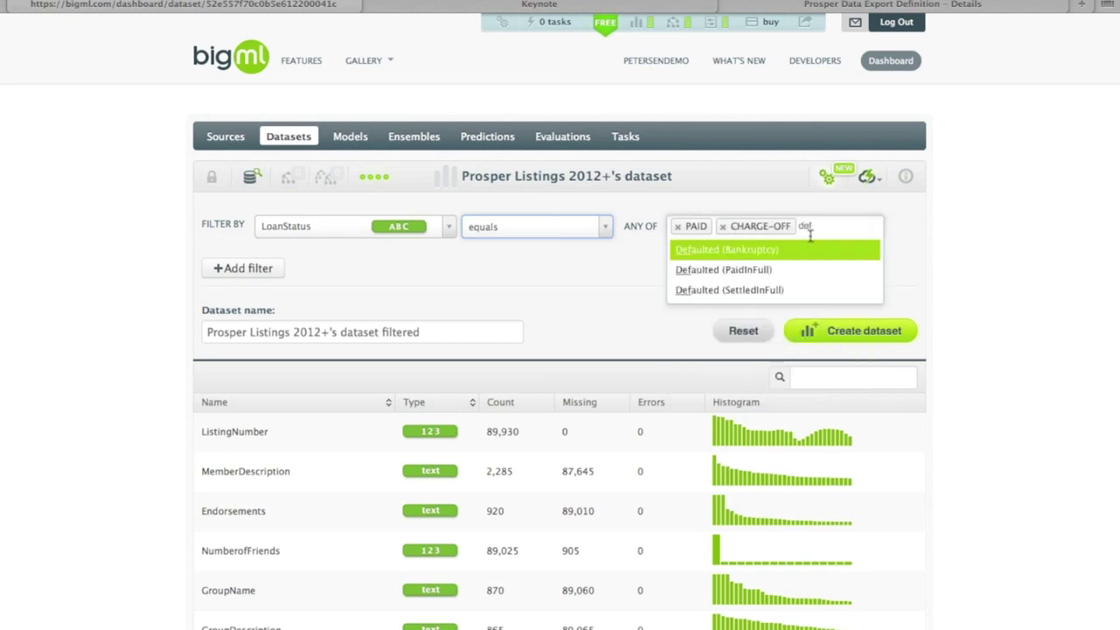
{"action": "left_click", "coordinate": [812, 252]}
{"action": "left_click", "coordinate": [828, 227]}
{"action": "type", "text": "def"}
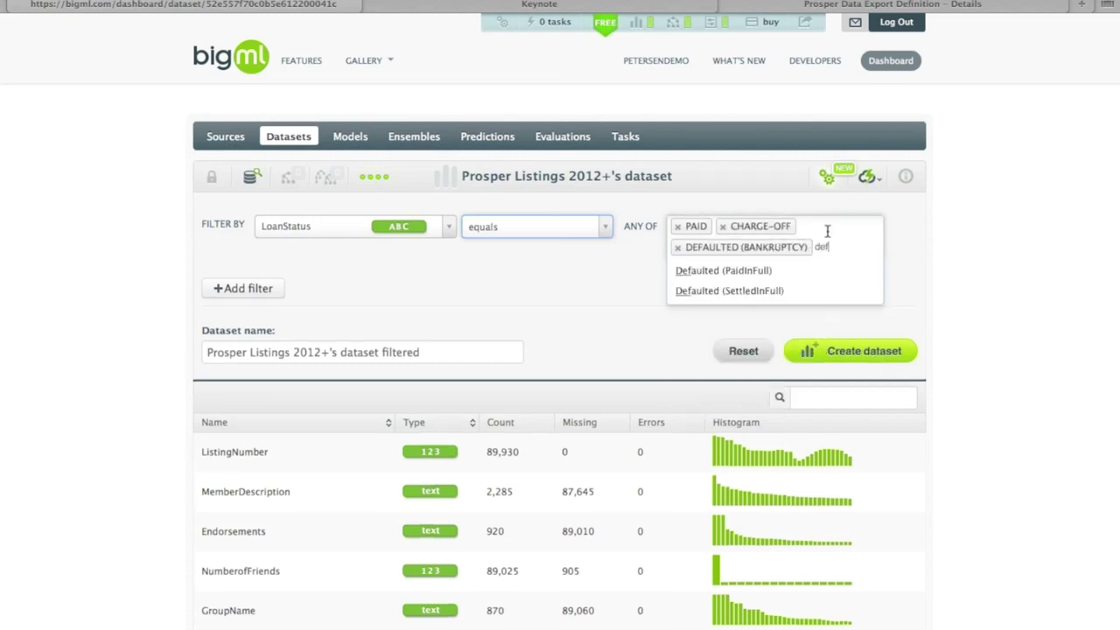
{"action": "left_click", "coordinate": [812, 261]}
{"action": "left_click", "coordinate": [840, 243]}
{"action": "type", "text": "d"}
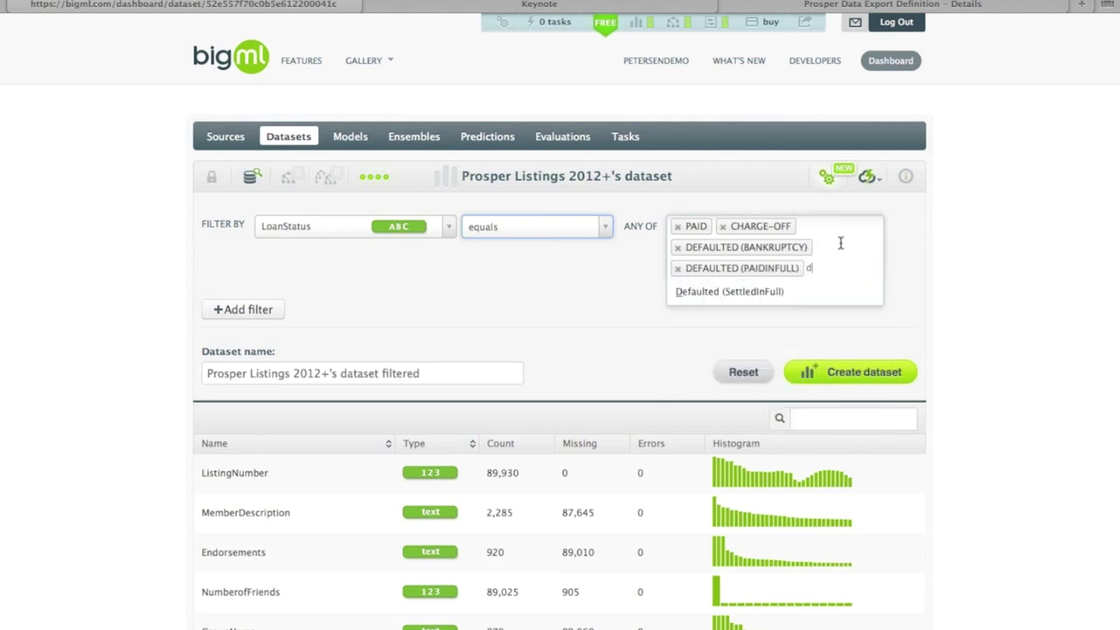
{"action": "left_click", "coordinate": [815, 292]}
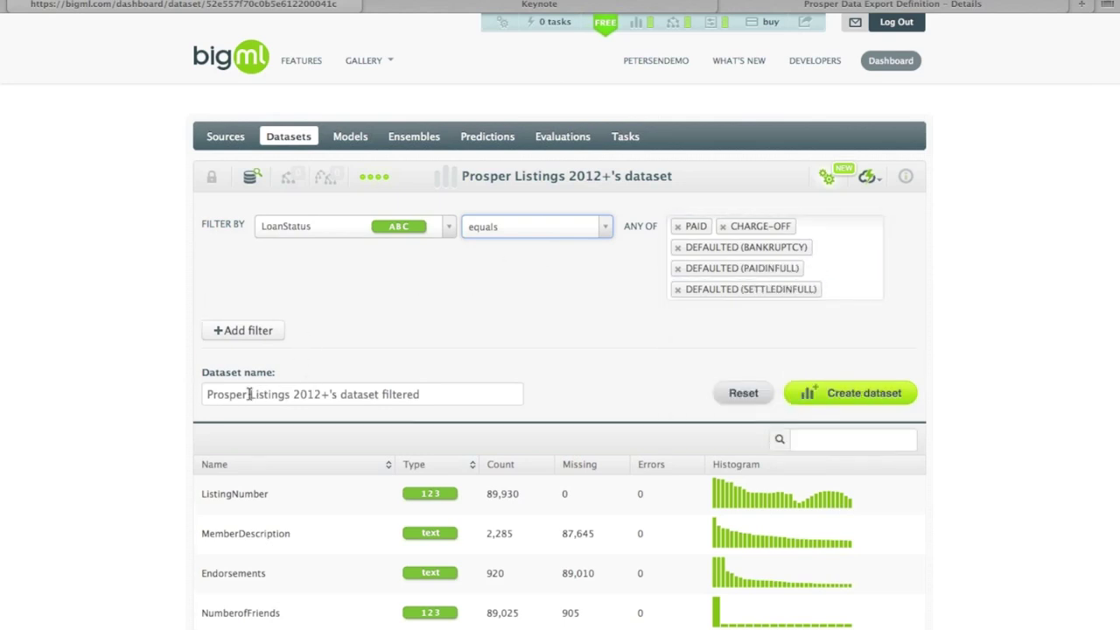
Name the filtered dataset "Prosper Closed" and create it.
{"action": "left_click_drag", "start_coordinate": [250, 395], "coordinate": [419, 401]}
{"action": "type", "text": "Close"}
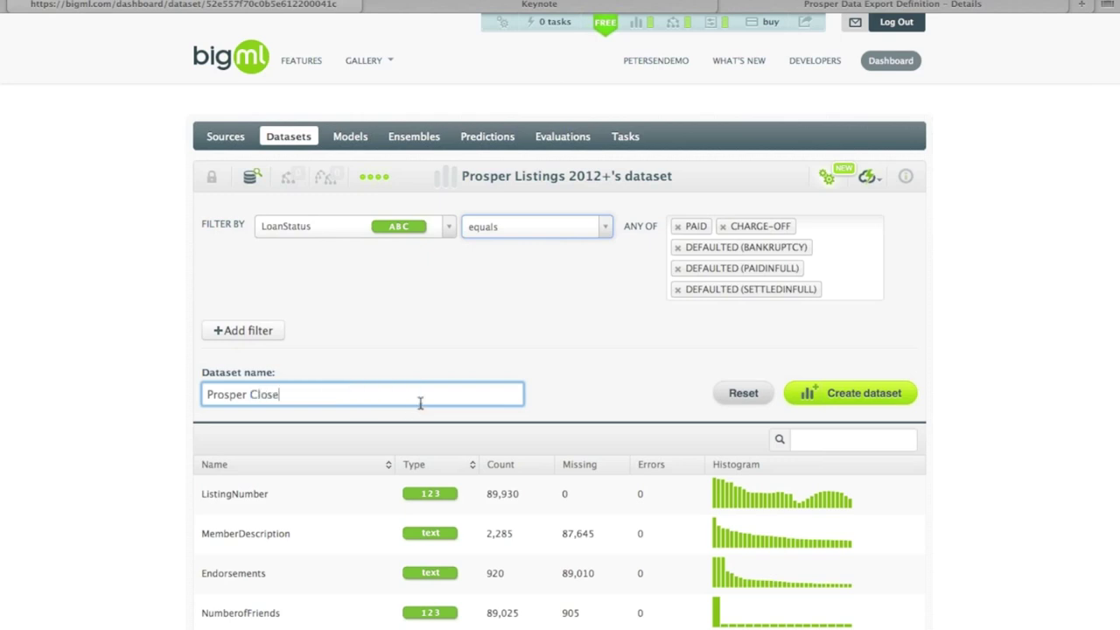
{"action": "type", "text": "d"}
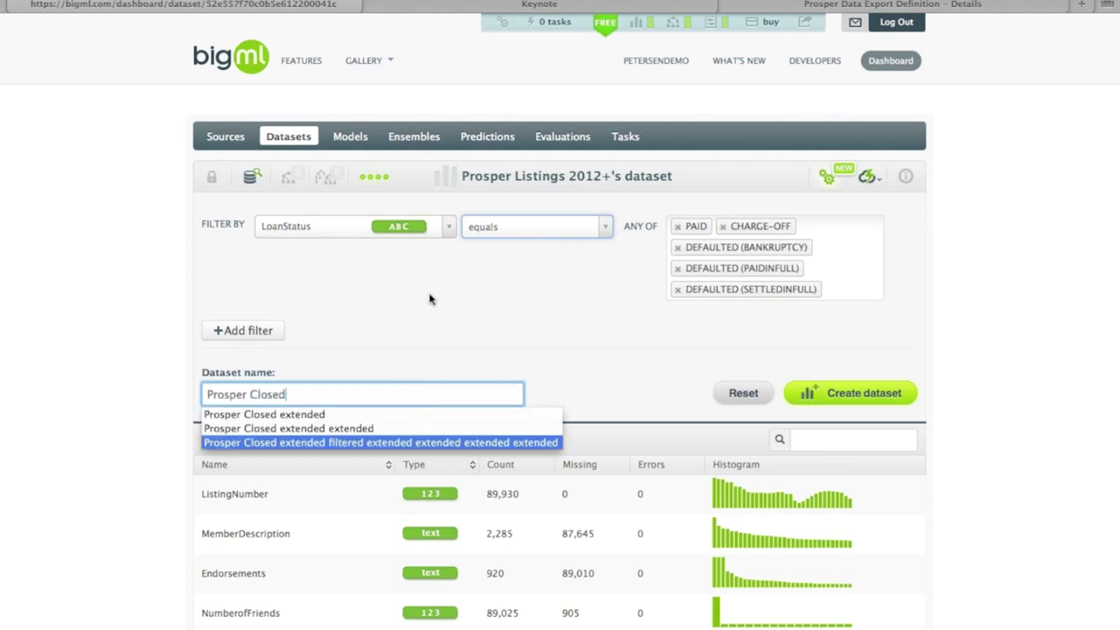
{"action": "left_click", "coordinate": [457, 300]}
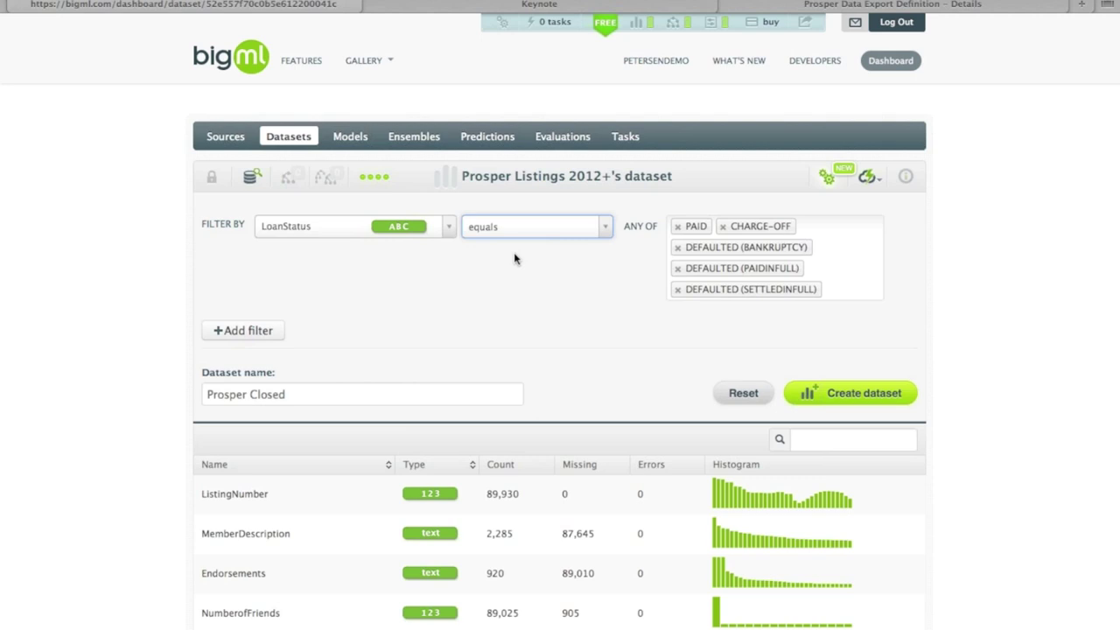
{"action": "left_click", "coordinate": [836, 391]}
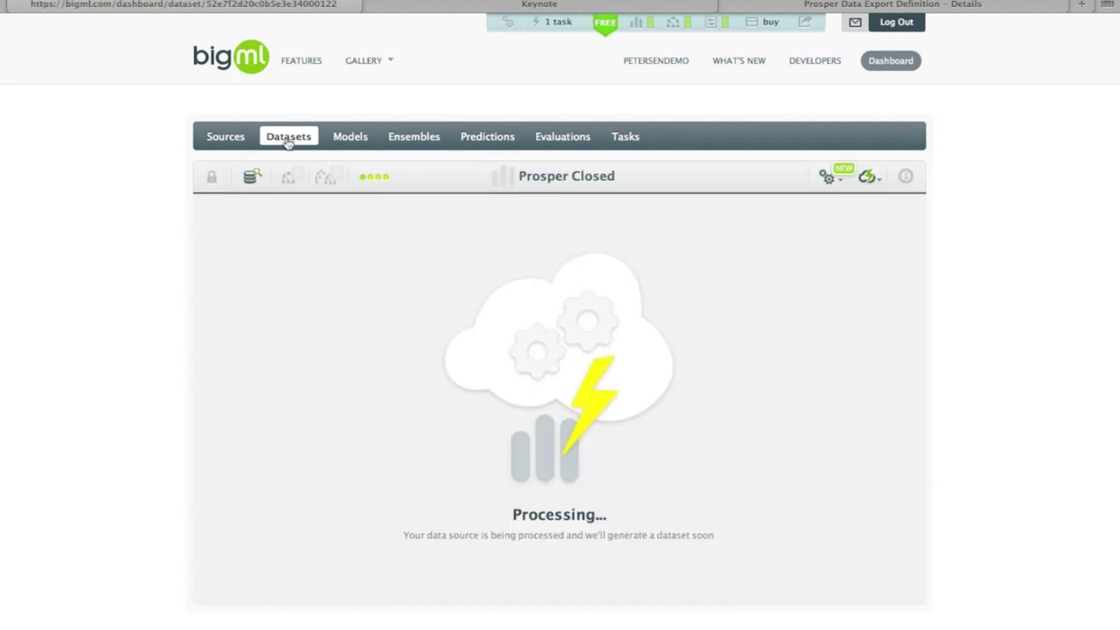
Reopen the Prosper Listings 2012+'s dataset and start a new filter on LoanStatus with the does not equal condition.
{"action": "left_click", "coordinate": [288, 140]}
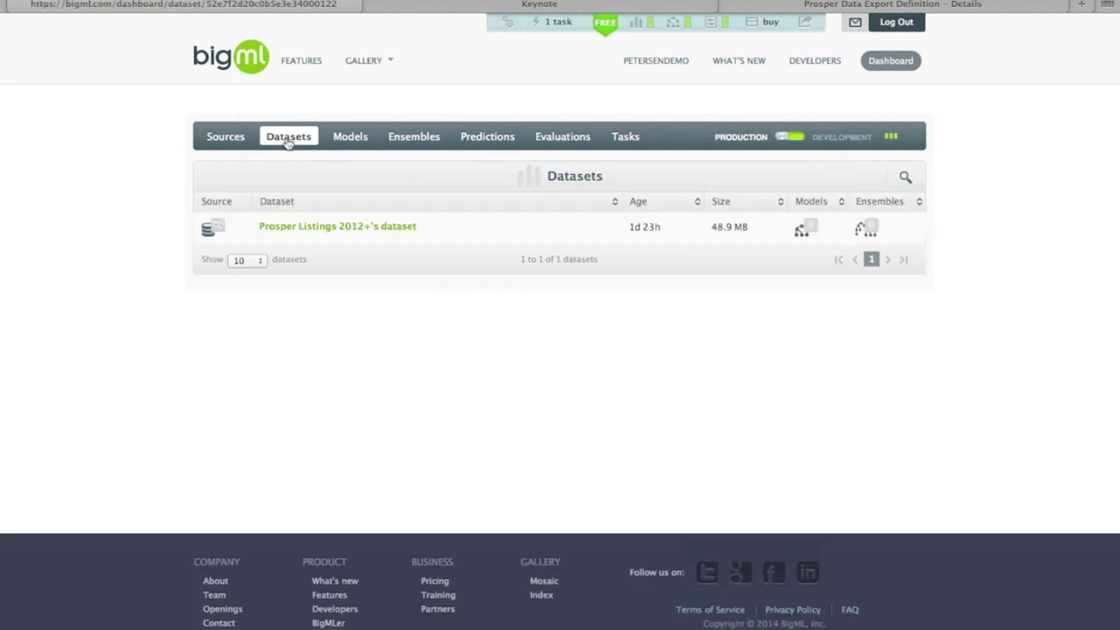
{"action": "left_click", "coordinate": [320, 259]}
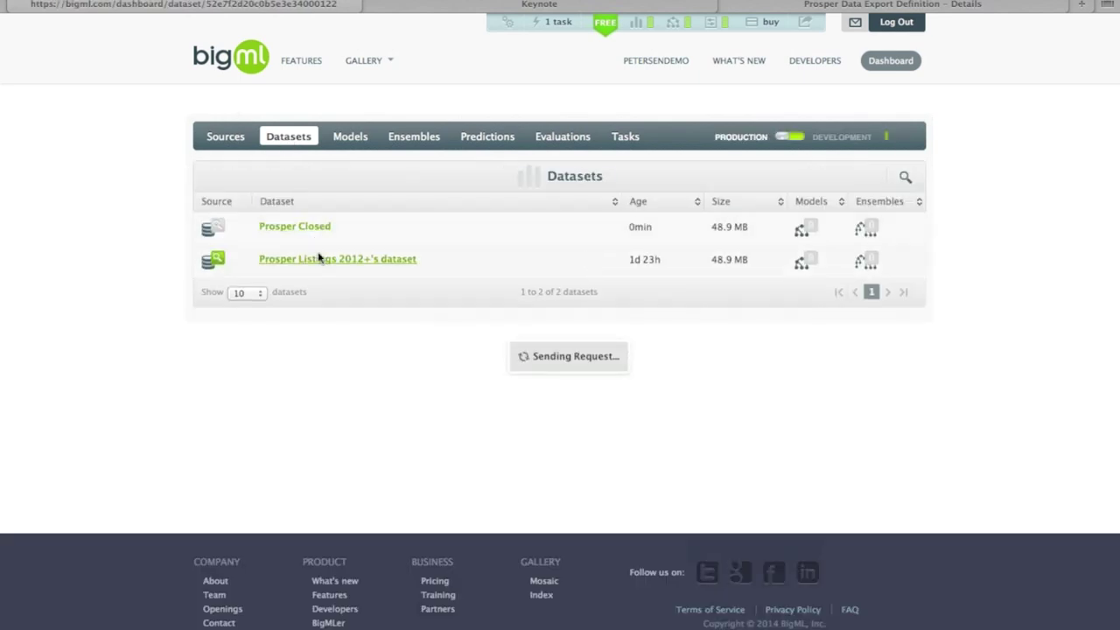
{"action": "mouse_move", "coordinate": [827, 180]}
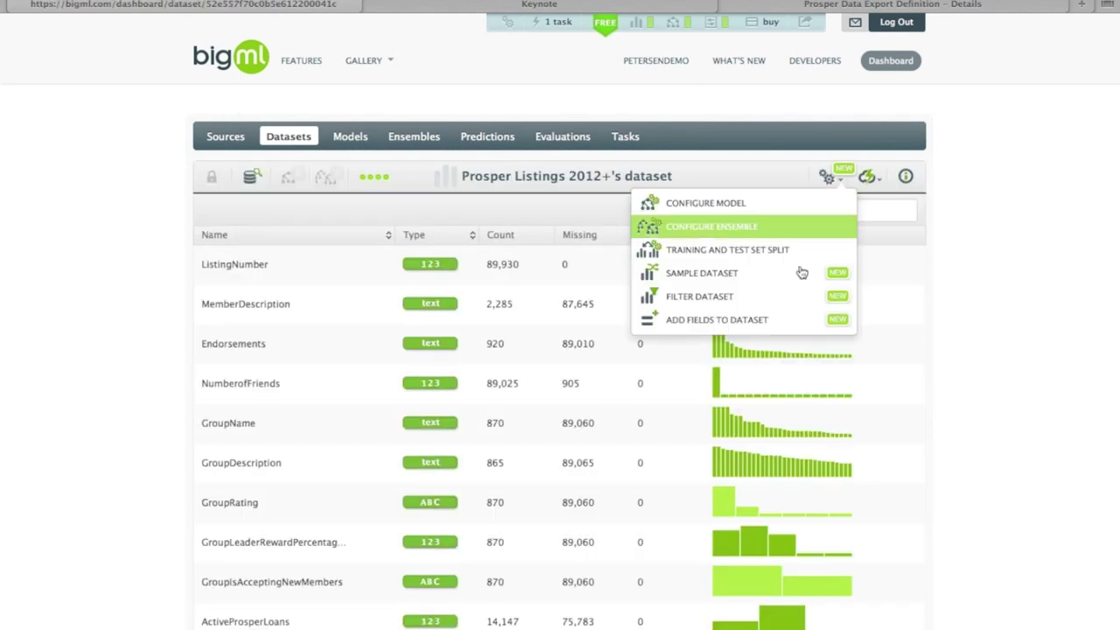
{"action": "left_click", "coordinate": [790, 298]}
{"action": "left_click", "coordinate": [448, 225]}
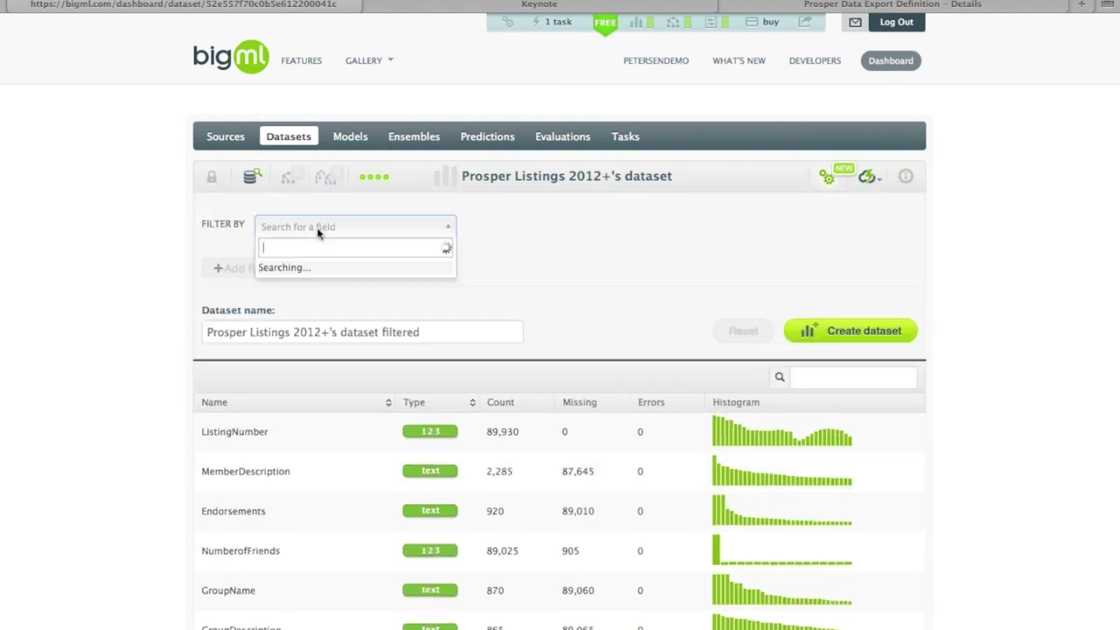
{"action": "type", "text": "Loan"}
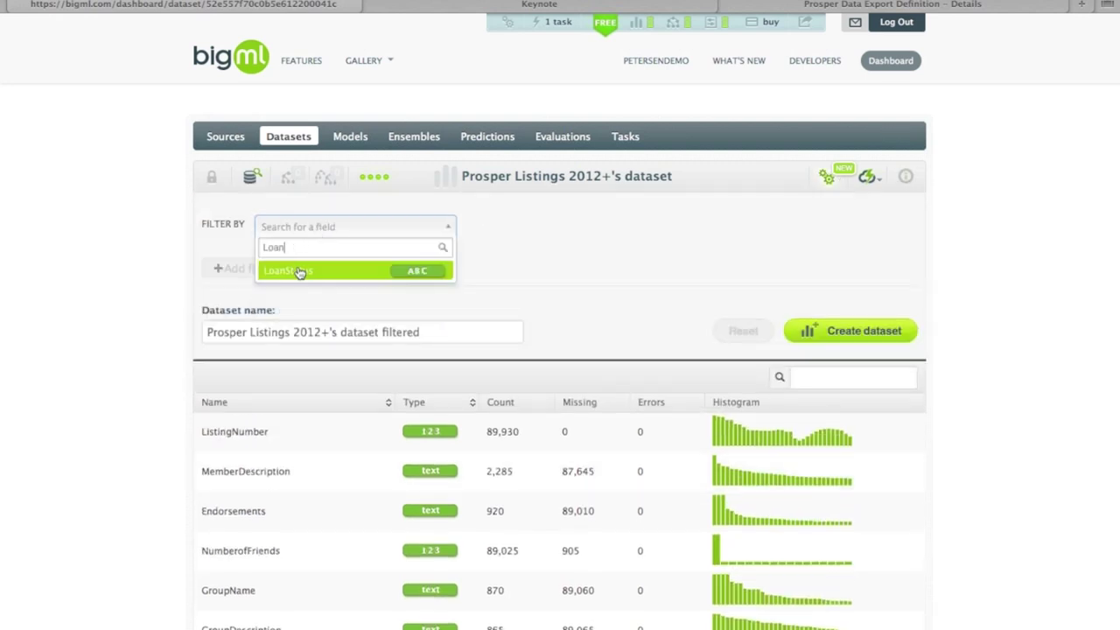
{"action": "left_click", "coordinate": [298, 274]}
{"action": "left_click", "coordinate": [550, 236]}
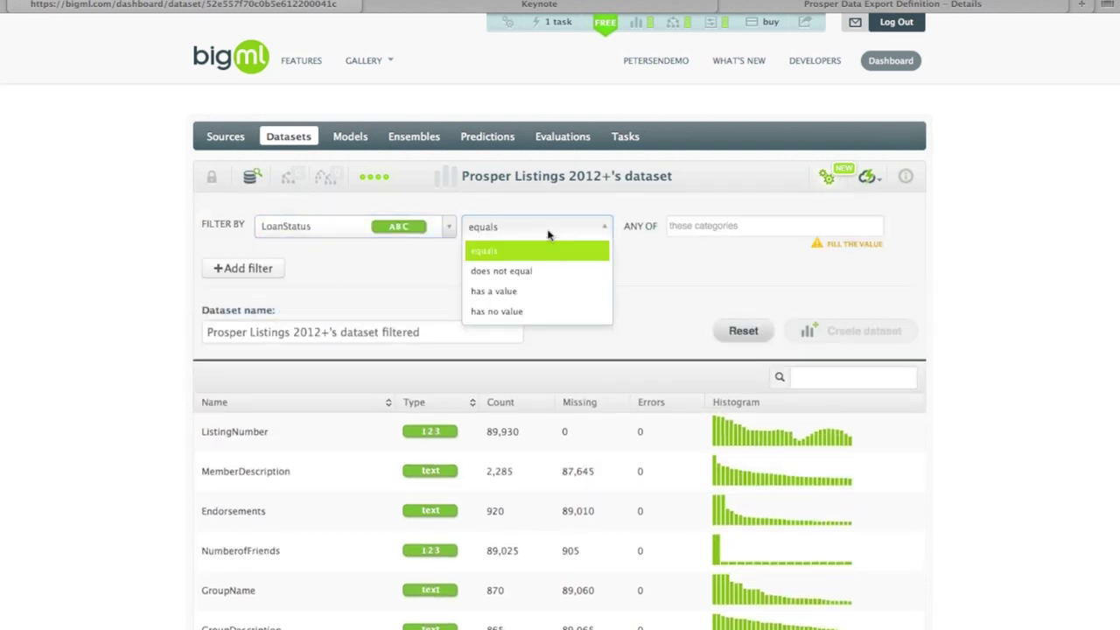
{"action": "left_click", "coordinate": [570, 275]}
Exclude the Paid and Charge-off categories in the LoanStatus filter.
{"action": "left_click", "coordinate": [700, 230]}
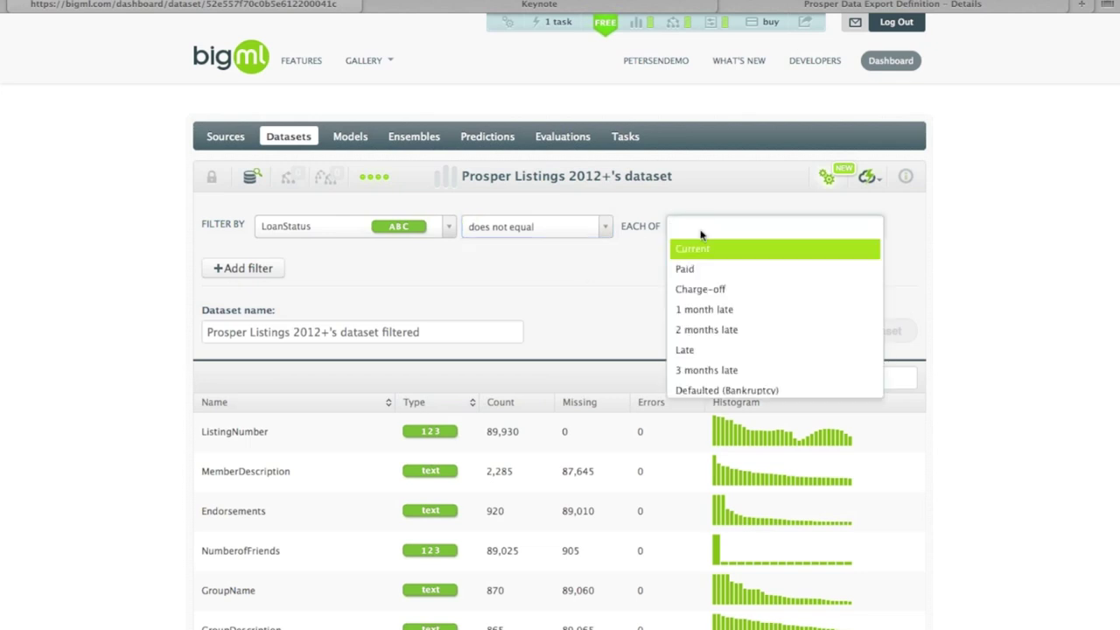
{"action": "type", "text": "Paid"}
{"action": "left_click", "coordinate": [714, 250]}
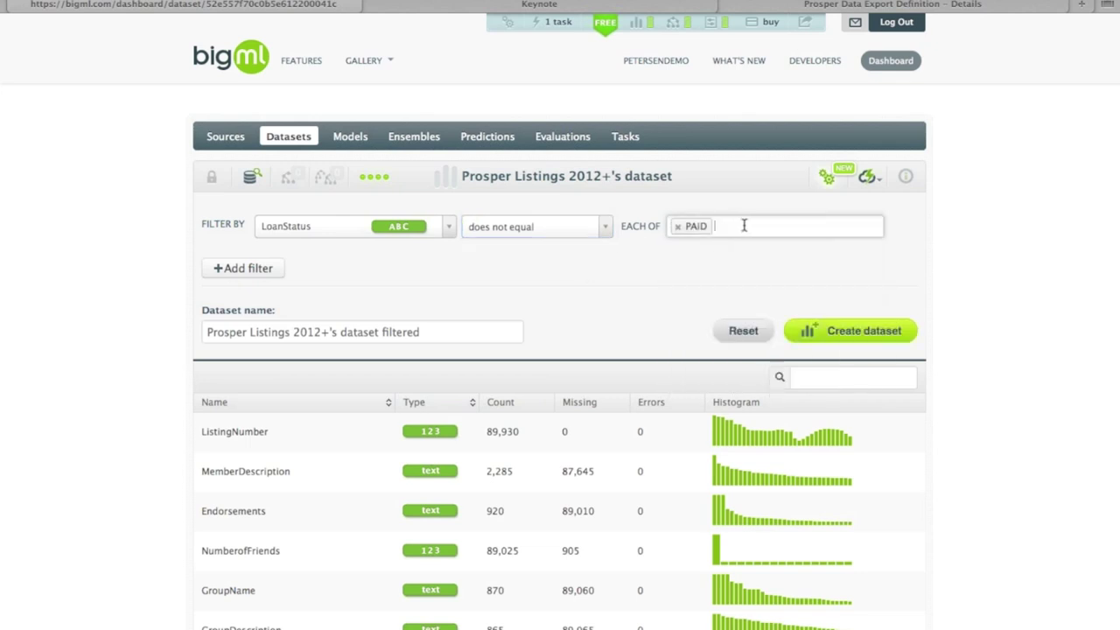
{"action": "left_click", "coordinate": [744, 226]}
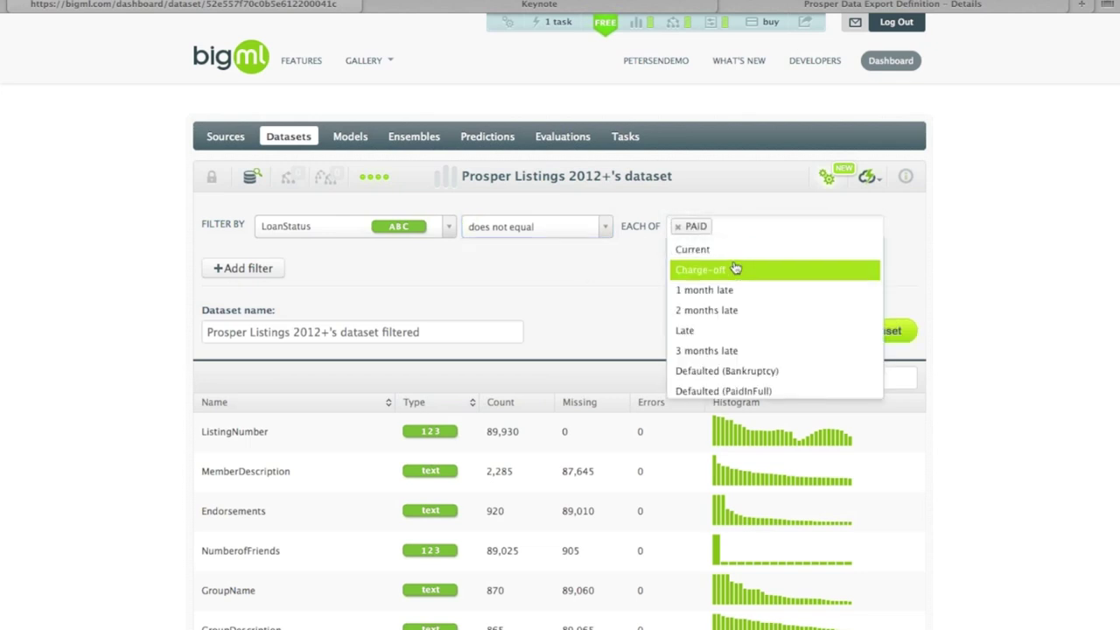
{"action": "left_click", "coordinate": [745, 270]}
Also exclude Defaulted (Bankruptcy), Defaulted (PaidInFull) and Defaulted (SettledInFull), and check which LoanStatus categories remain.
{"action": "left_click", "coordinate": [826, 226]}
{"action": "type", "text": "De"}
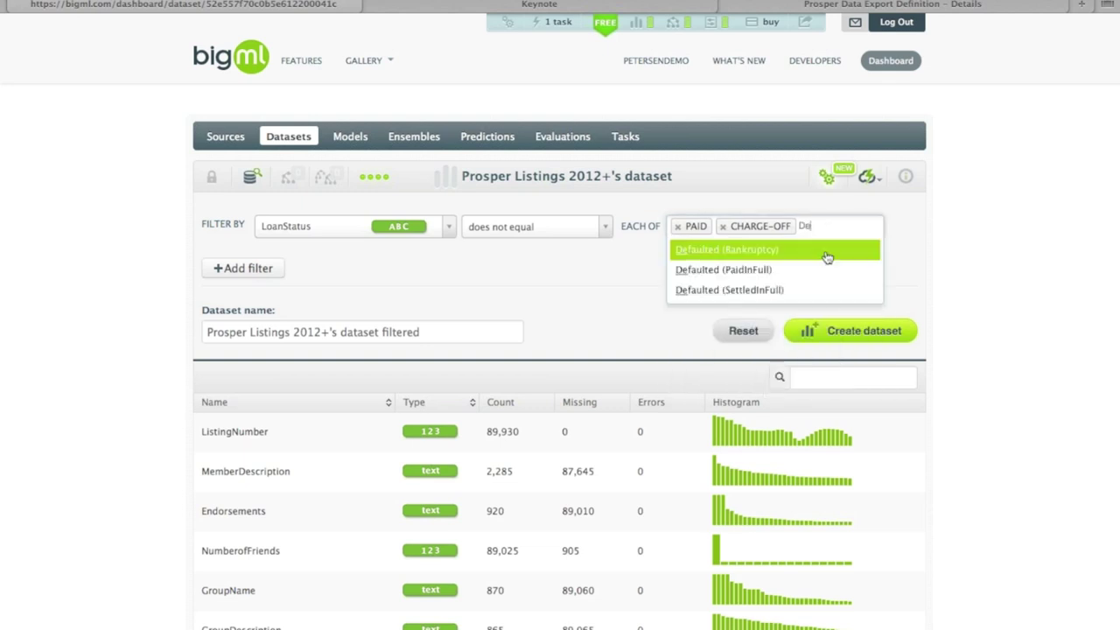
{"action": "left_click", "coordinate": [813, 251]}
{"action": "type", "text": "def"}
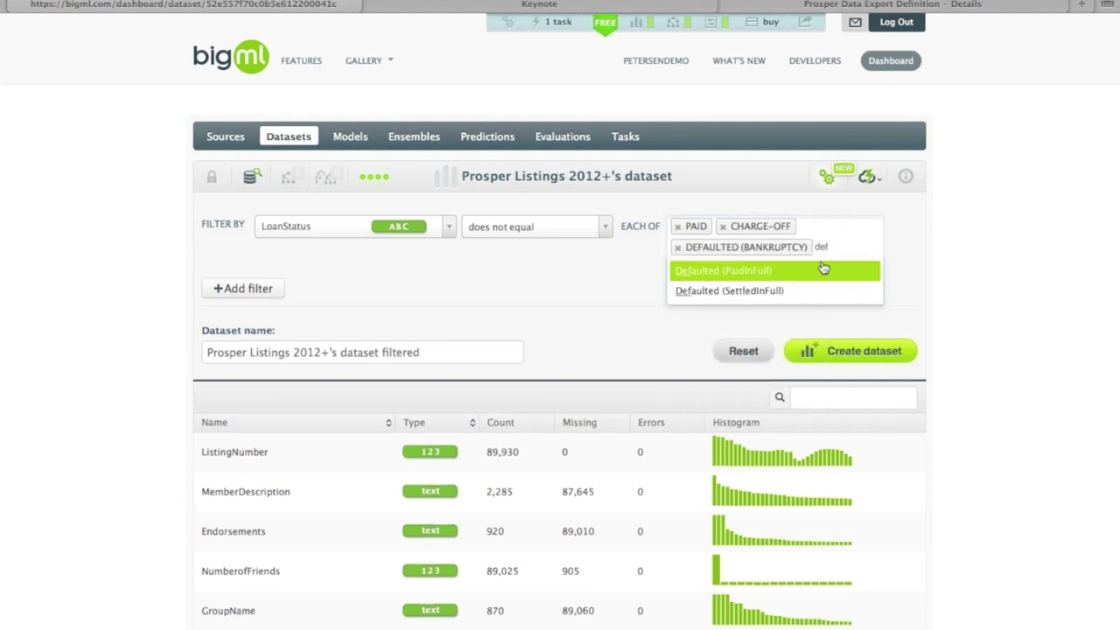
{"action": "left_click", "coordinate": [825, 270]}
{"action": "type", "text": "d"}
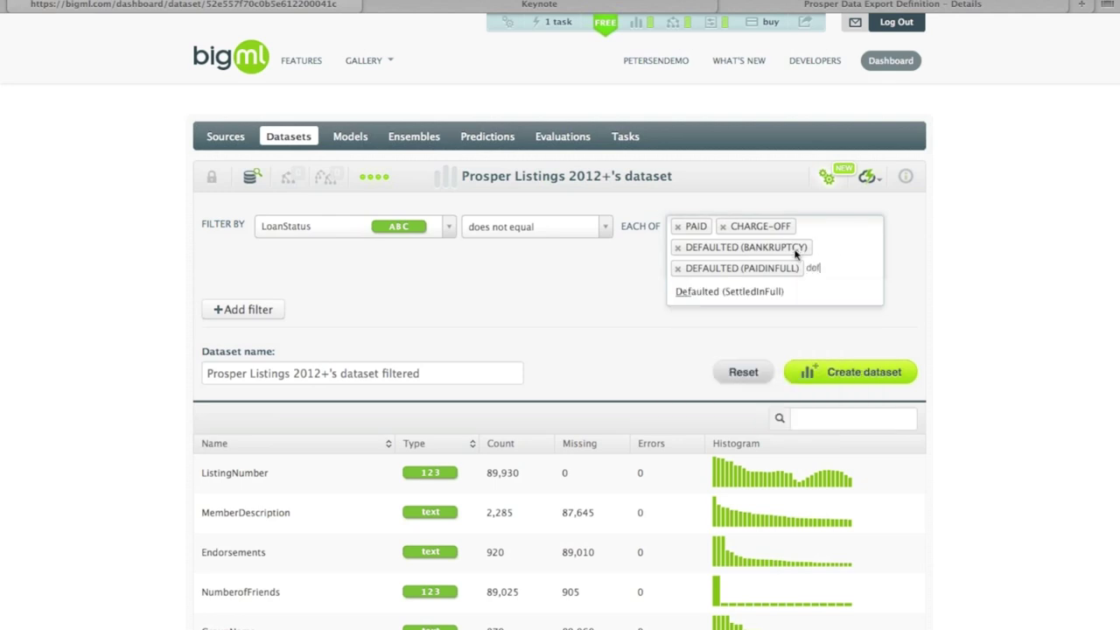
{"action": "left_click", "coordinate": [781, 291]}
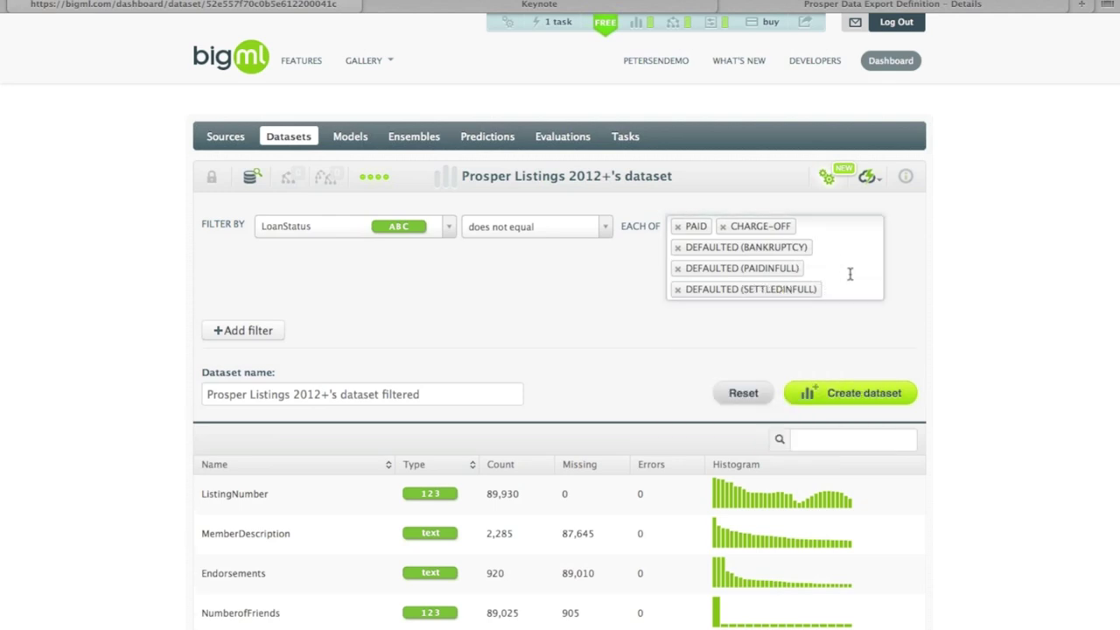
{"action": "left_click", "coordinate": [850, 274]}
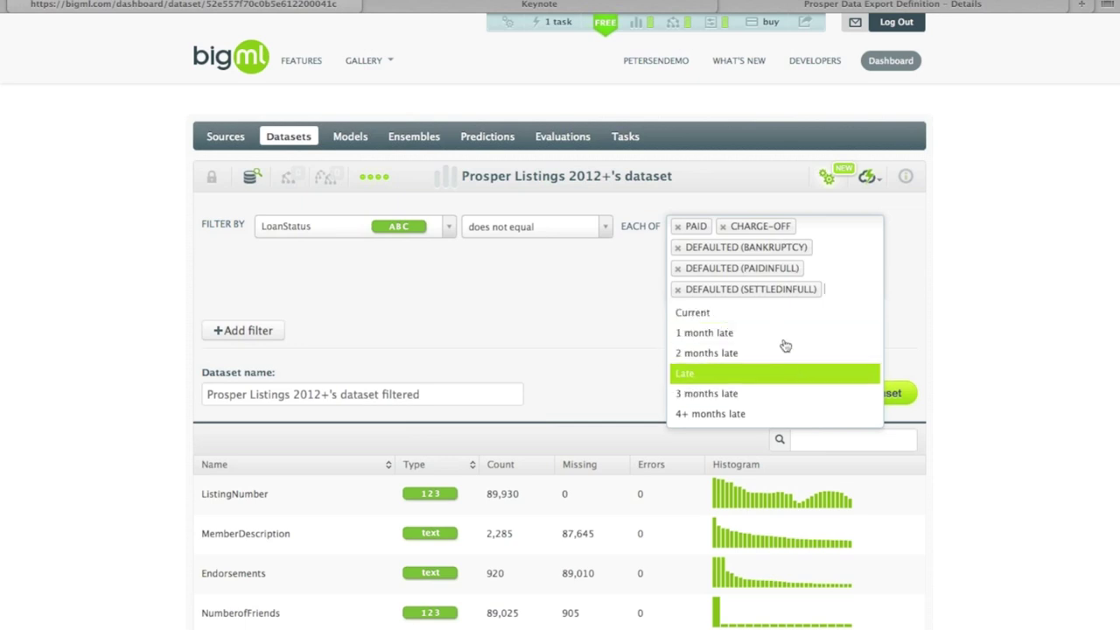
{"action": "left_click", "coordinate": [595, 289]}
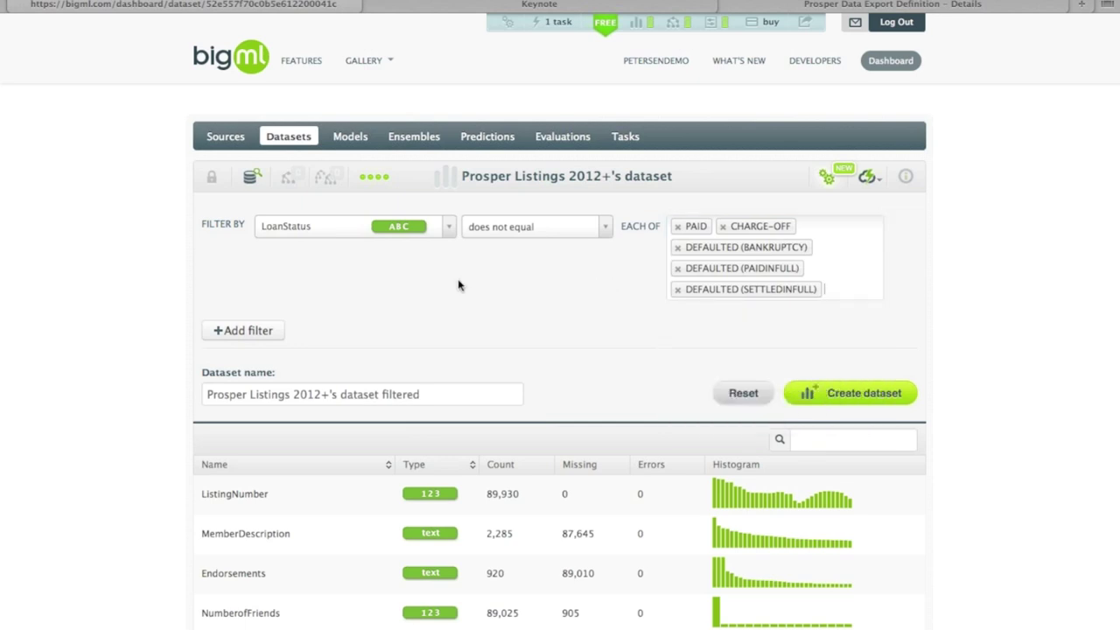
Add a second filter condition on the ListingStatus field, combined with the LoanStatus condition by AND.
{"action": "left_click", "coordinate": [248, 330]}
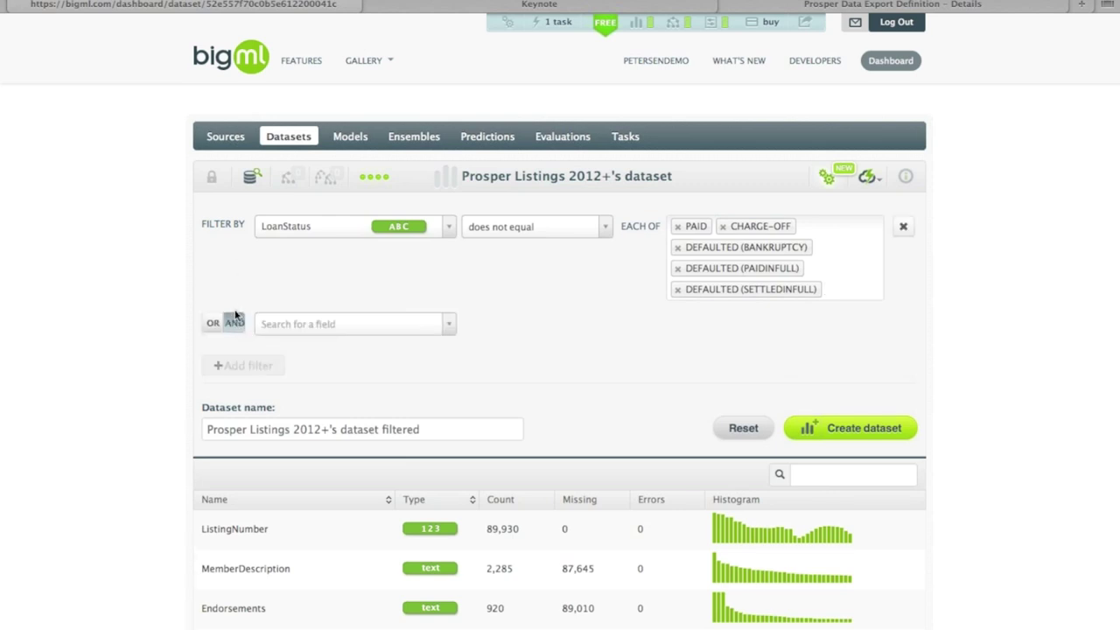
{"action": "left_click", "coordinate": [295, 325]}
{"action": "type", "text": "List"}
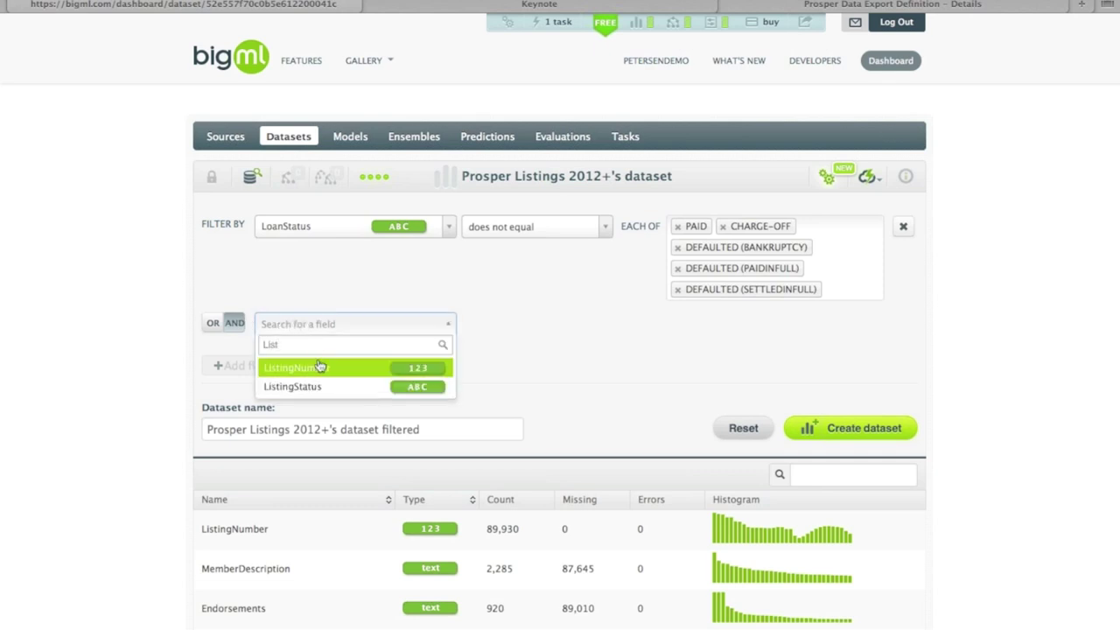
{"action": "left_click", "coordinate": [318, 377]}
Set the ListingStatus condition to match any of Active, Completed and Pending Completion.
{"action": "left_click", "coordinate": [690, 325]}
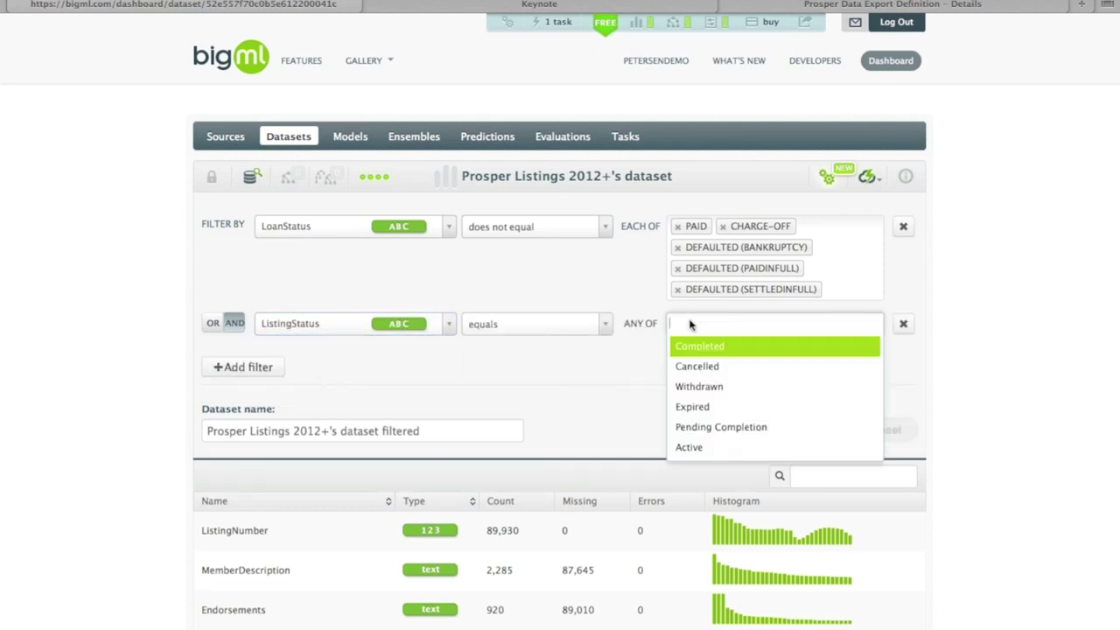
{"action": "type", "text": "Ac"}
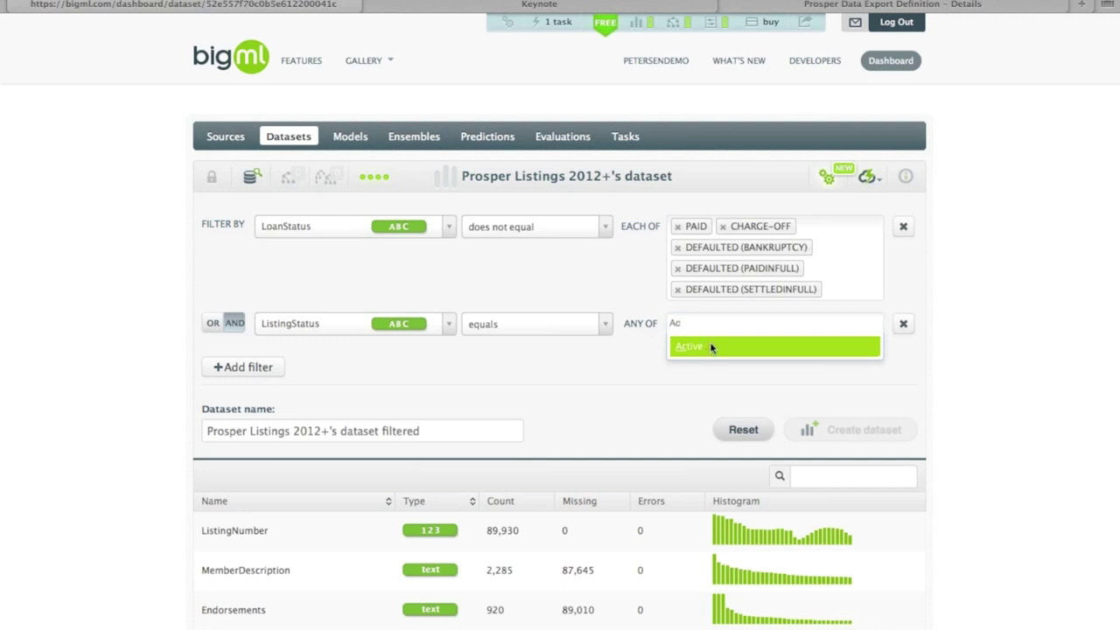
{"action": "left_click", "coordinate": [710, 345]}
{"action": "type", "text": "Com"}
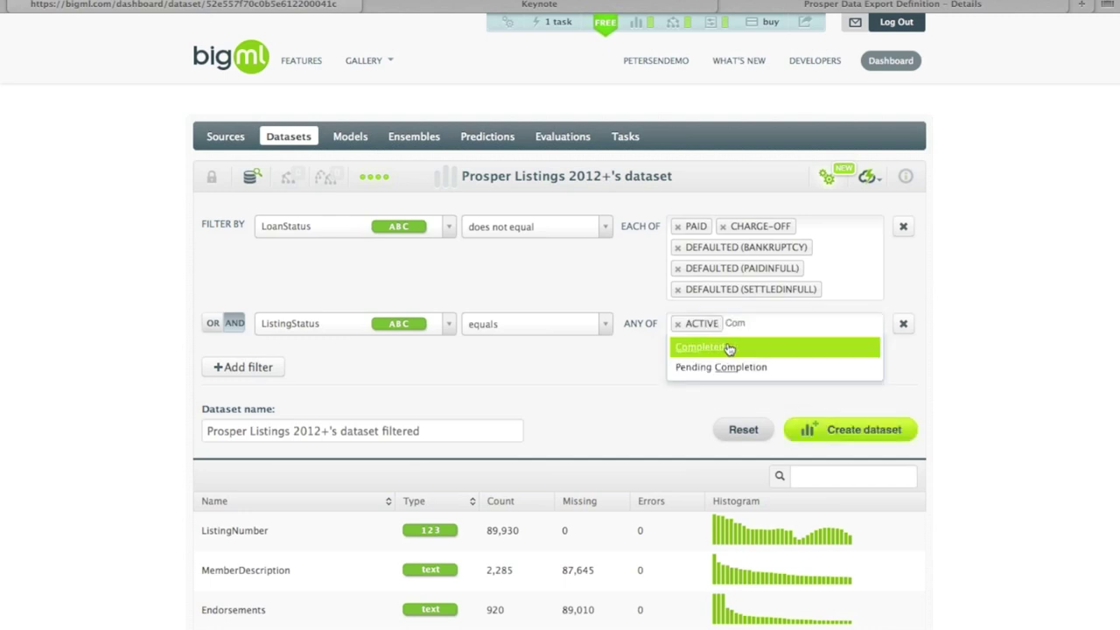
{"action": "left_click", "coordinate": [721, 347]}
{"action": "type", "text": "Pen"}
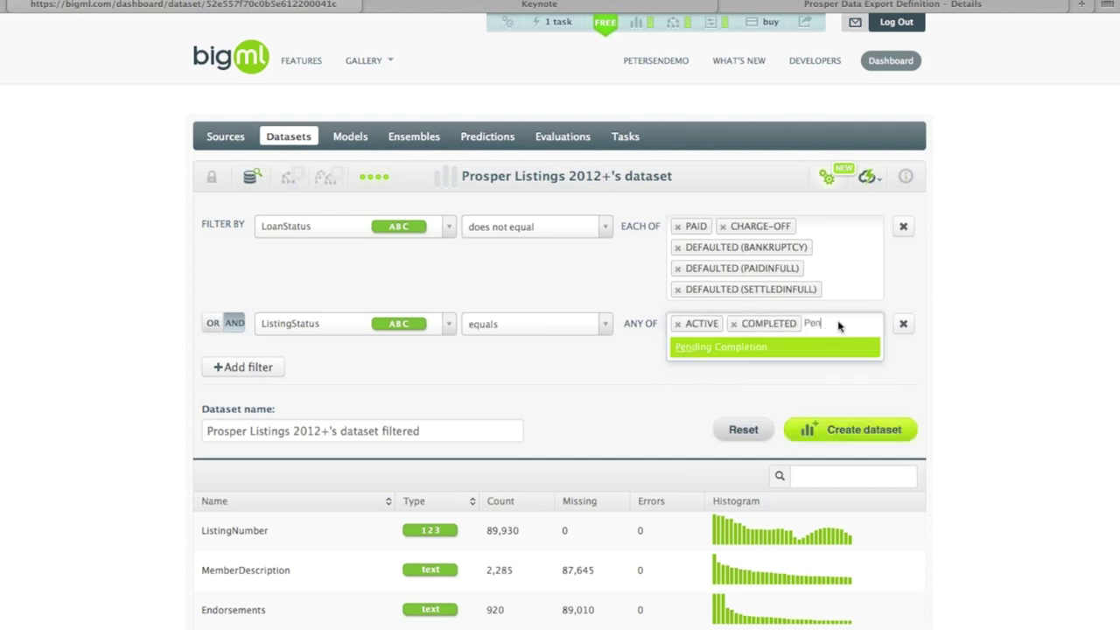
{"action": "left_click", "coordinate": [835, 348]}
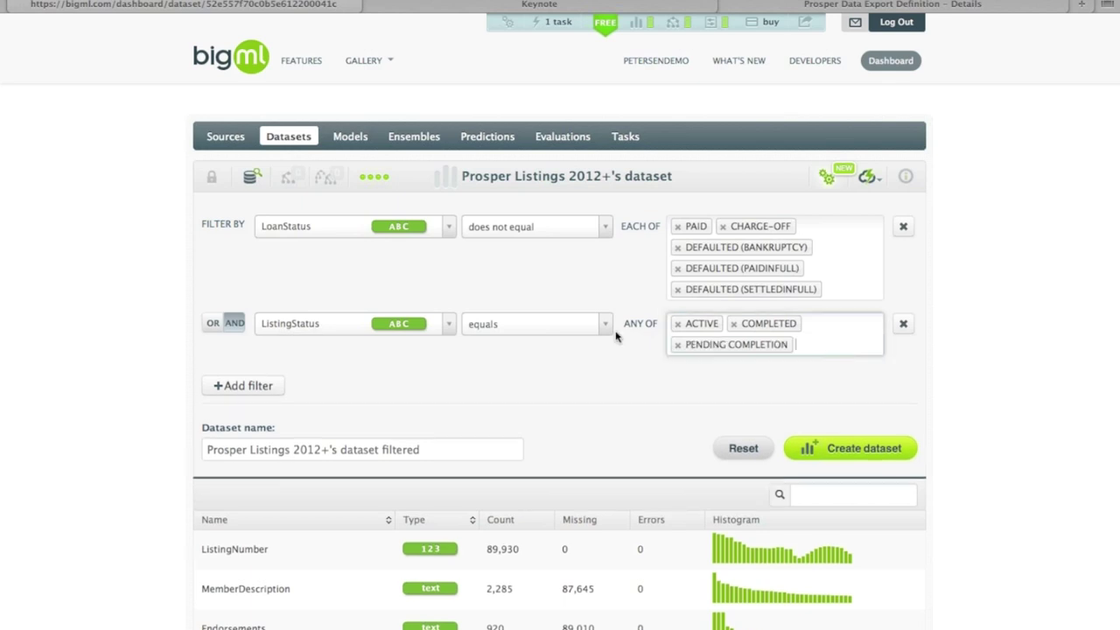
Name the filtered dataset "Prosper Open" and create it.
{"action": "left_click", "coordinate": [251, 448]}
{"action": "left_click", "coordinate": [429, 450], "text": "shift"}
{"action": "type", "text": "Open"}
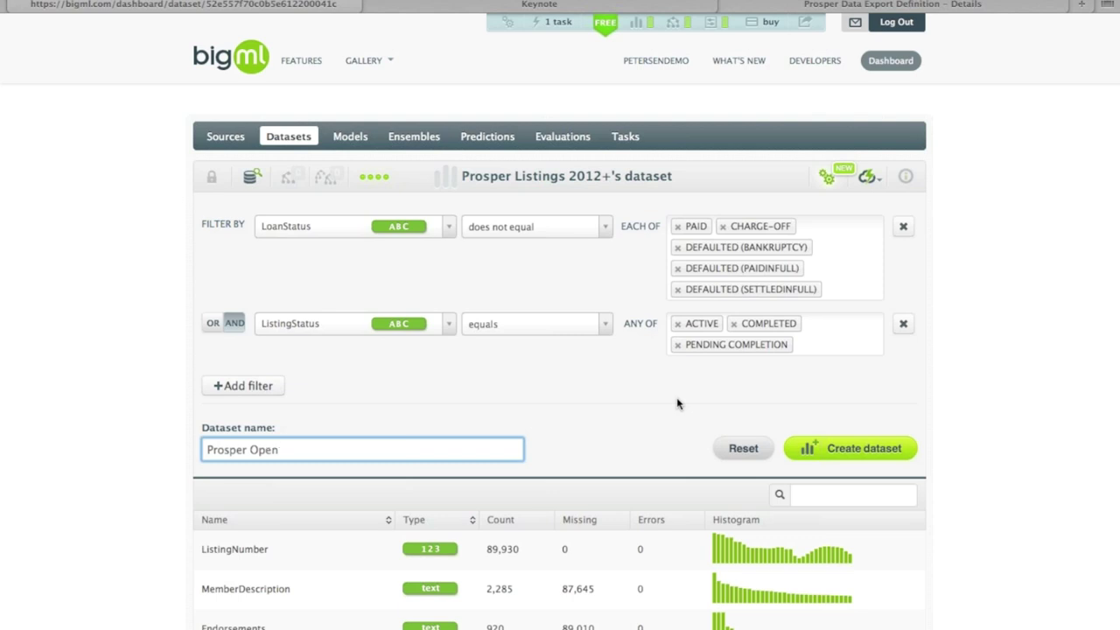
{"action": "left_click", "coordinate": [812, 447]}
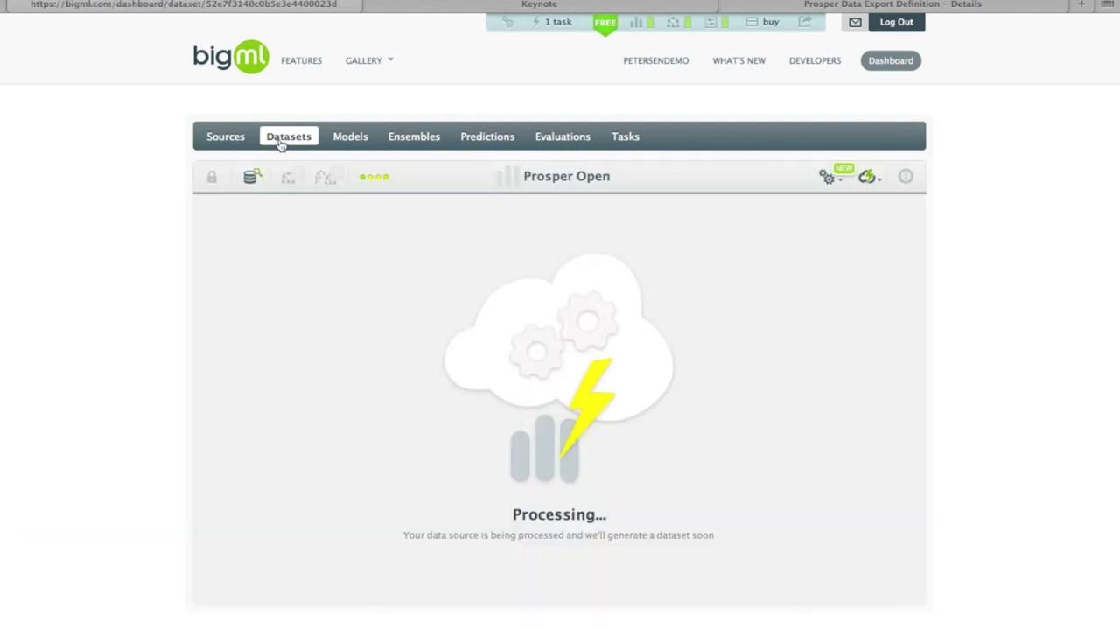
Open the Prosper Closed dataset with 100 fields listed and examine the ListingStatus and LoanStatus histograms.
{"action": "left_click", "coordinate": [281, 149]}
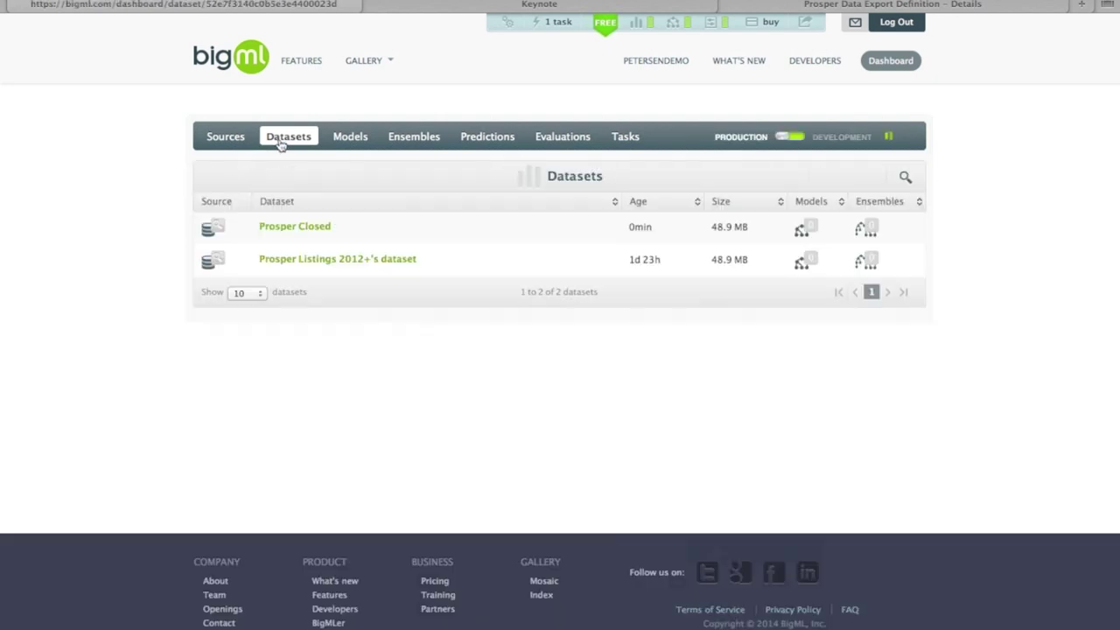
{"action": "left_click", "coordinate": [294, 259]}
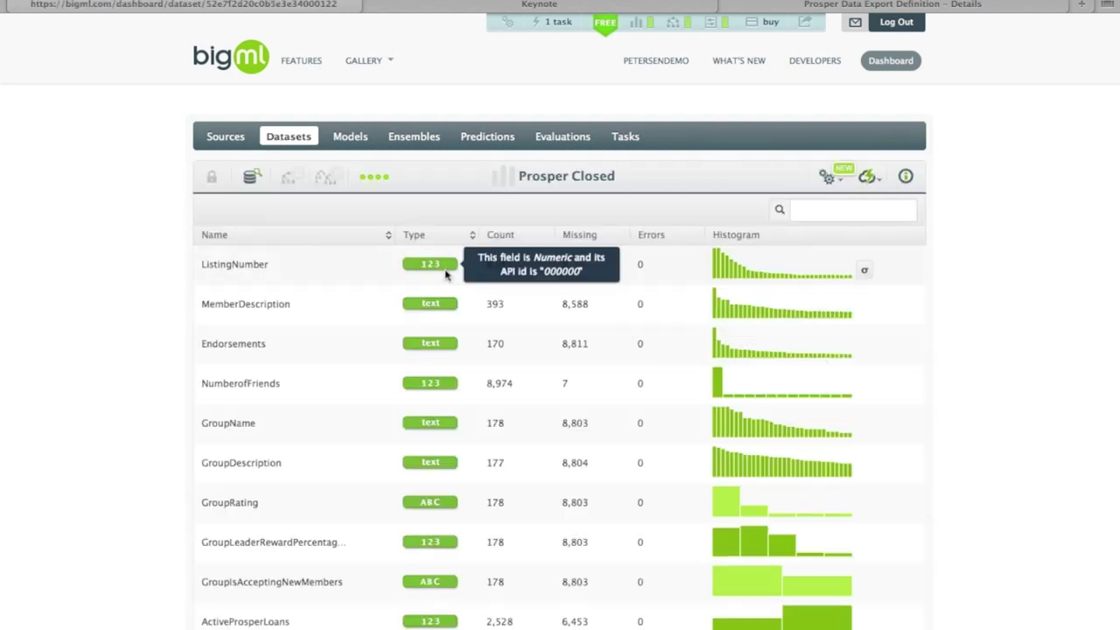
{"action": "scroll", "coordinate": [446, 274], "scroll_direction": "down", "scroll_amount": 5}
{"action": "left_click", "coordinate": [242, 452]}
{"action": "left_click", "coordinate": [244, 490]}
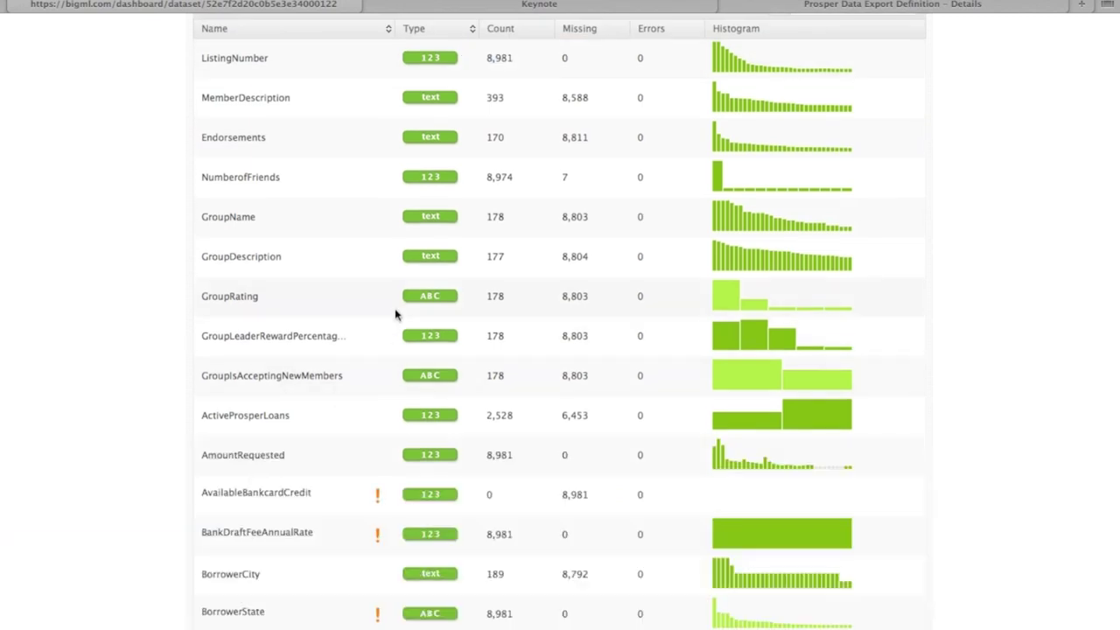
{"action": "scroll", "coordinate": [395, 315], "scroll_direction": "down", "scroll_amount": 15}
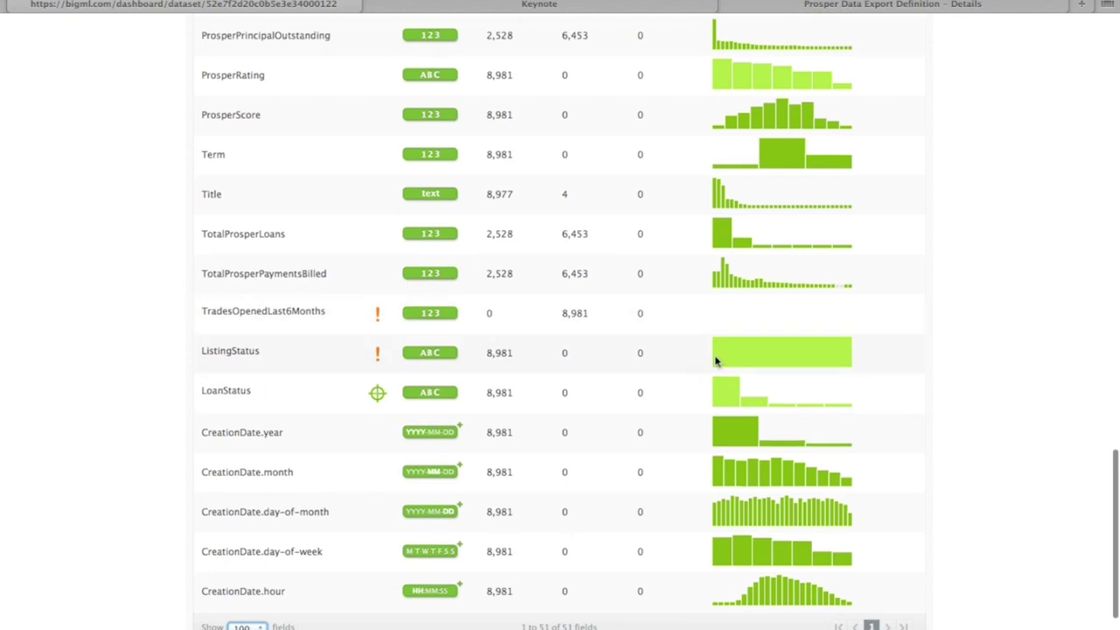
{"action": "mouse_move", "coordinate": [820, 359]}
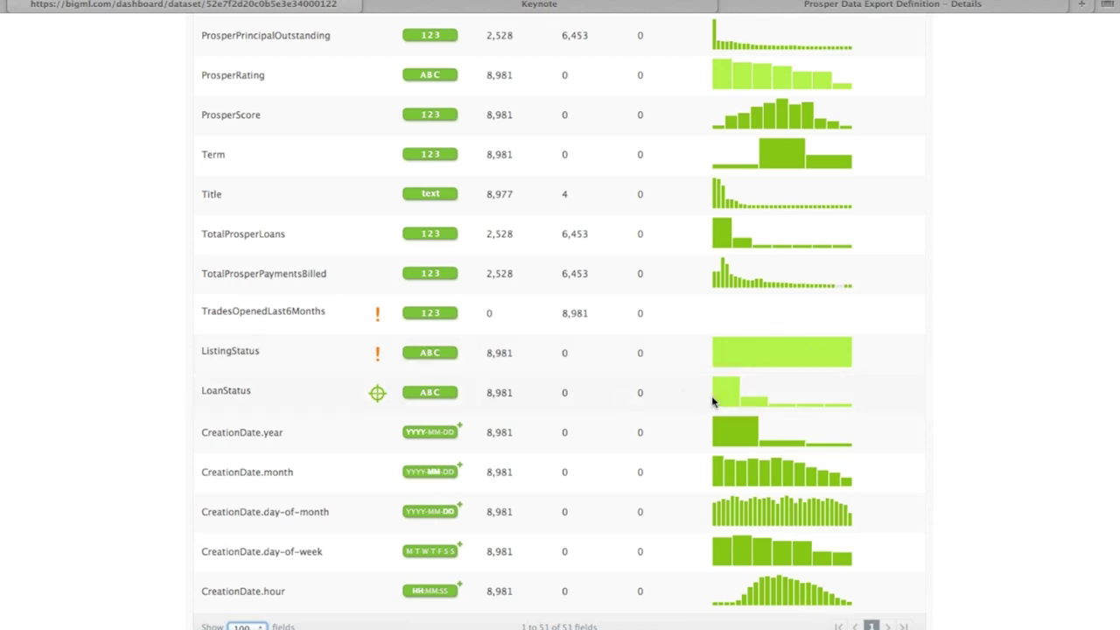
{"action": "mouse_move", "coordinate": [718, 401]}
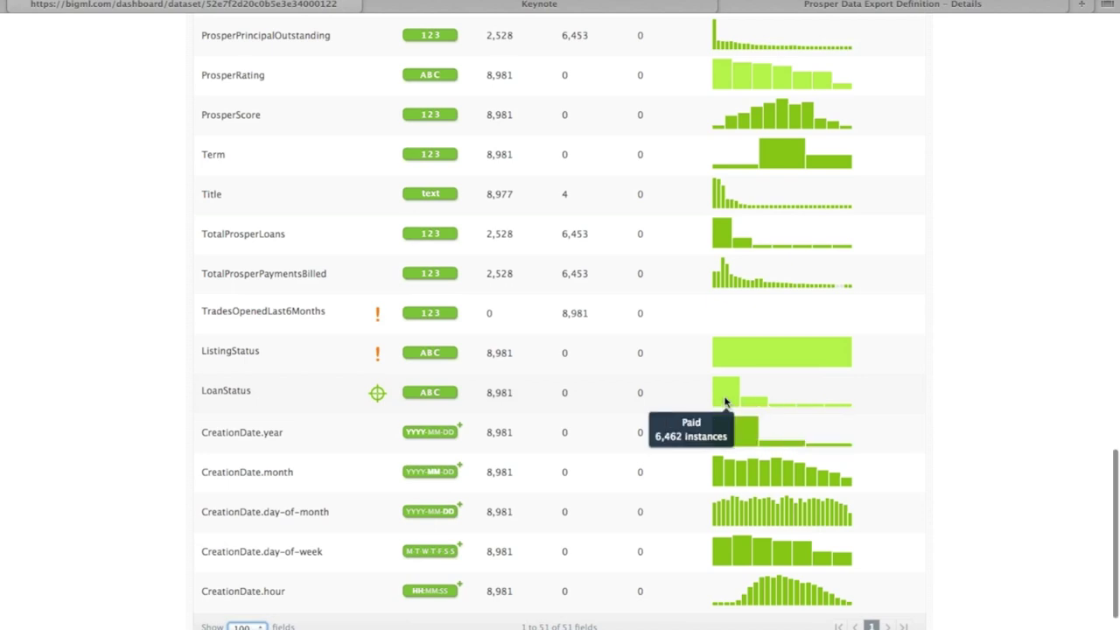
Start a filter on the Prosper Closed dataset using ActiveProsperLoans with the is between percentiles condition.
{"action": "scroll", "coordinate": [724, 402], "scroll_direction": "up", "scroll_amount": 20}
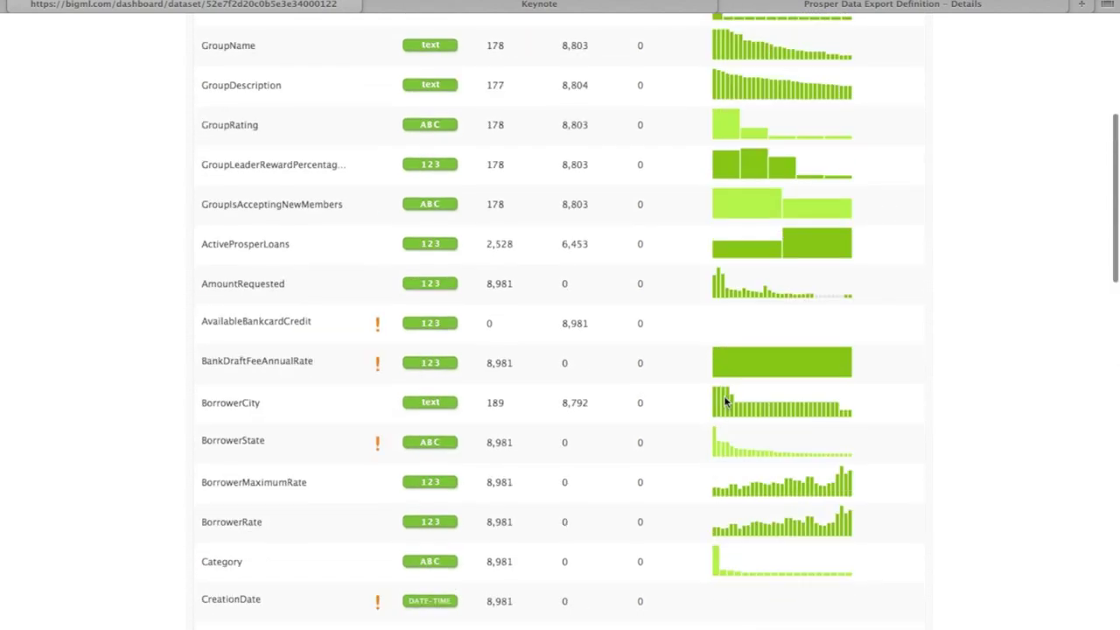
{"action": "left_click", "coordinate": [827, 176]}
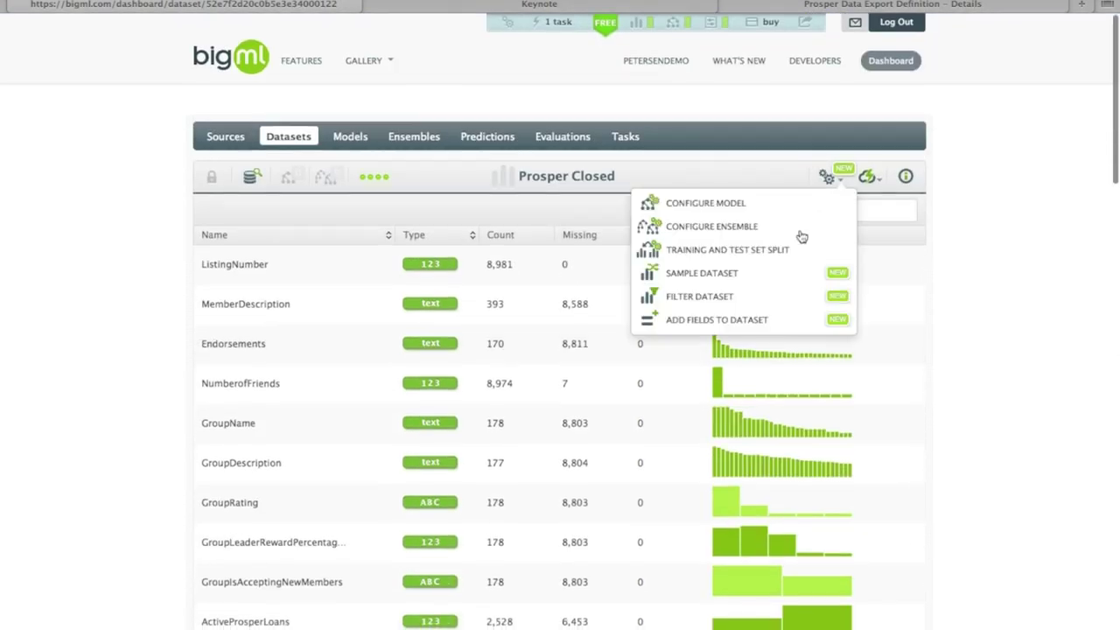
{"action": "left_click", "coordinate": [782, 297]}
{"action": "left_click", "coordinate": [369, 223]}
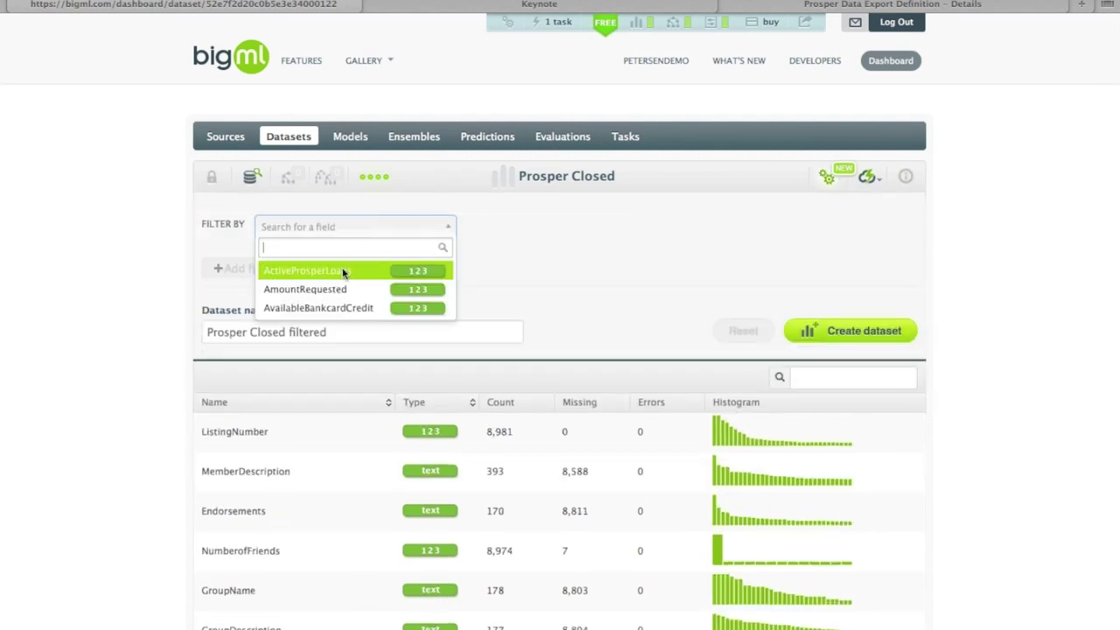
{"action": "left_click", "coordinate": [343, 273]}
{"action": "left_click", "coordinate": [533, 227]}
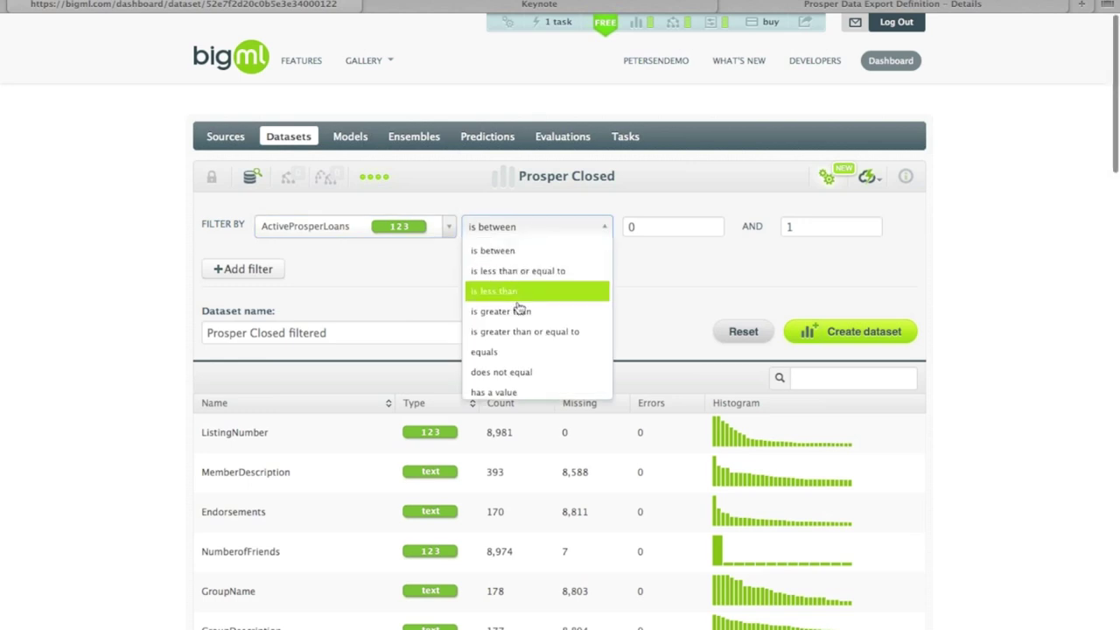
{"action": "scroll", "coordinate": [519, 311], "scroll_direction": "down", "scroll_amount": 3}
{"action": "scroll", "coordinate": [519, 312], "scroll_direction": "down", "scroll_amount": 2}
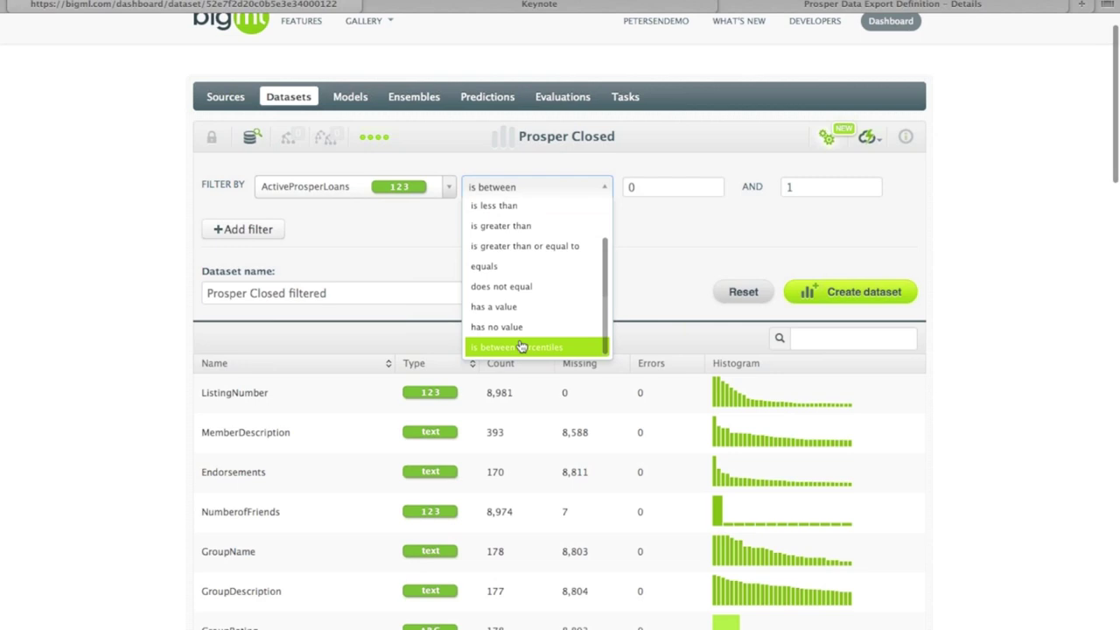
{"action": "left_click", "coordinate": [518, 343]}
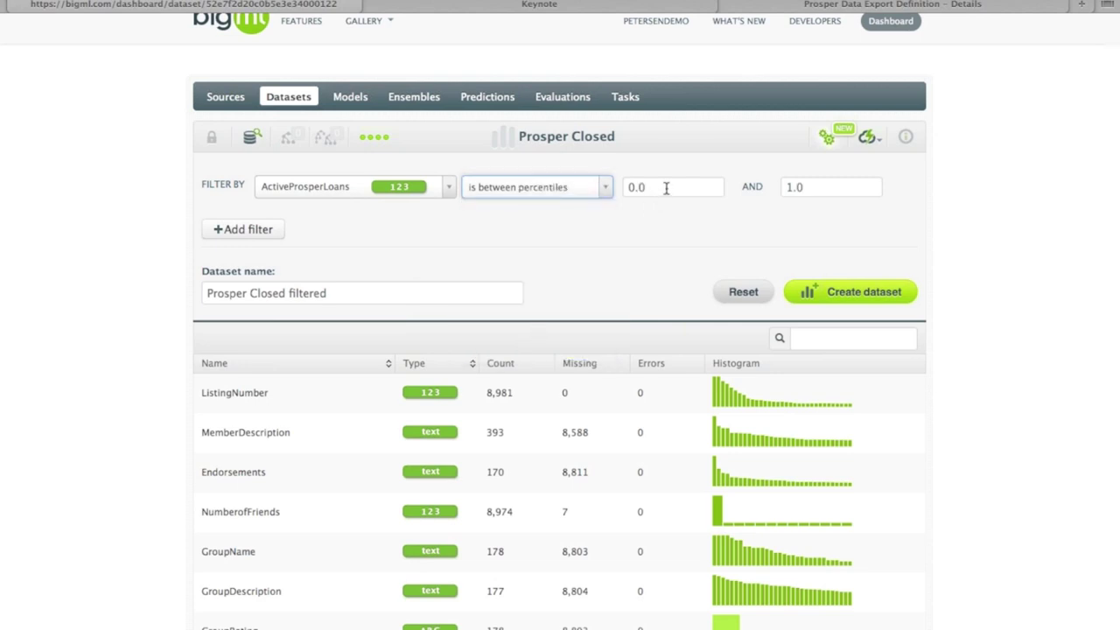
Switch the filter to the Description text field and review its available matching conditions.
{"action": "left_click", "coordinate": [422, 186]}
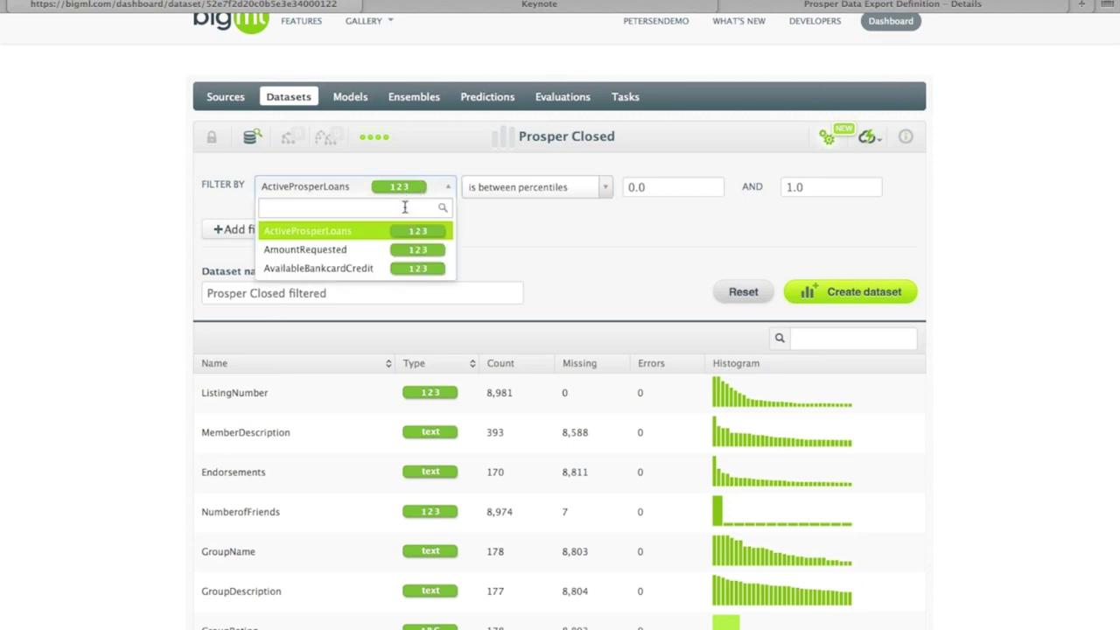
{"action": "type", "text": "Desc"}
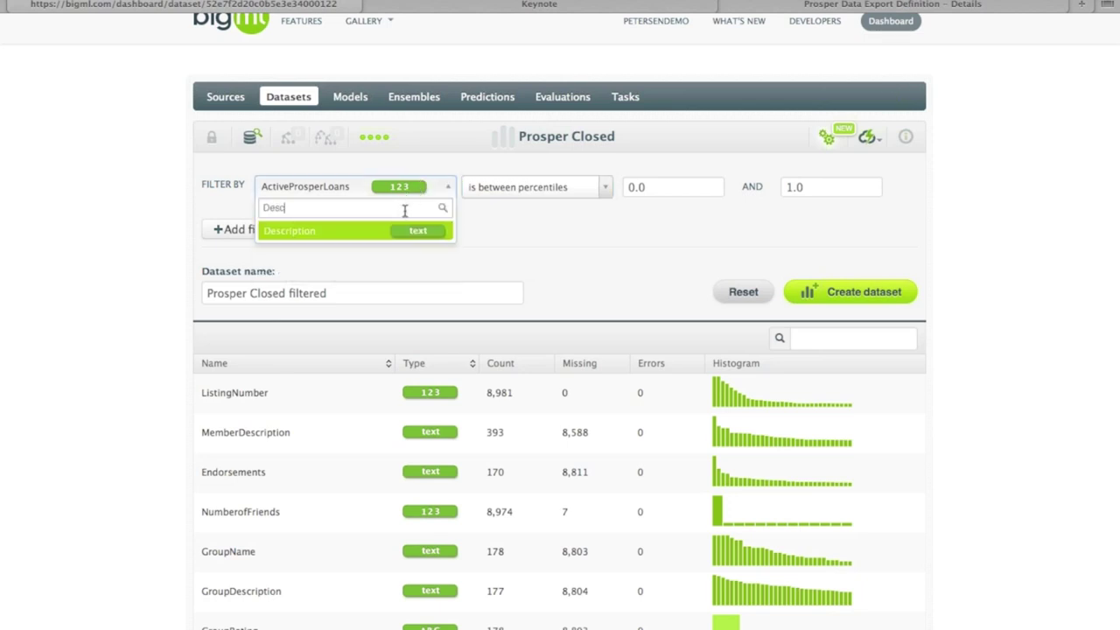
{"action": "left_click", "coordinate": [404, 230]}
{"action": "left_click", "coordinate": [488, 200]}
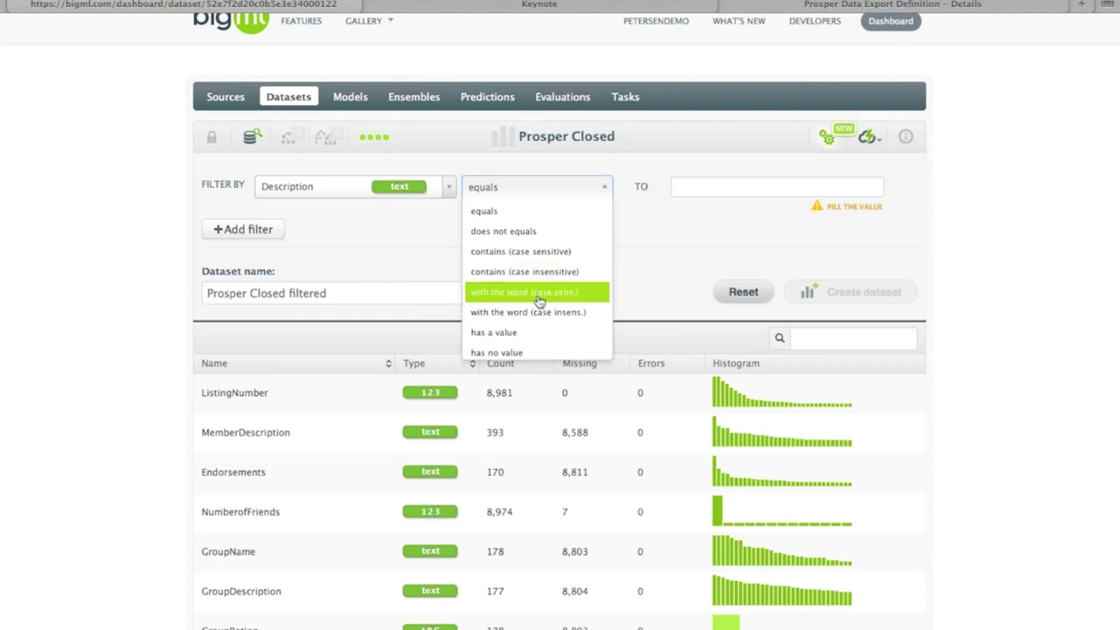
{"action": "left_click", "coordinate": [387, 237]}
Try a CreationDate filter between 2014-01-01 and 2014-01-31 with an empty AND condition, and close the filter settings without creating a dataset.
{"action": "left_click", "coordinate": [386, 184]}
{"action": "type", "text": "Cre"}
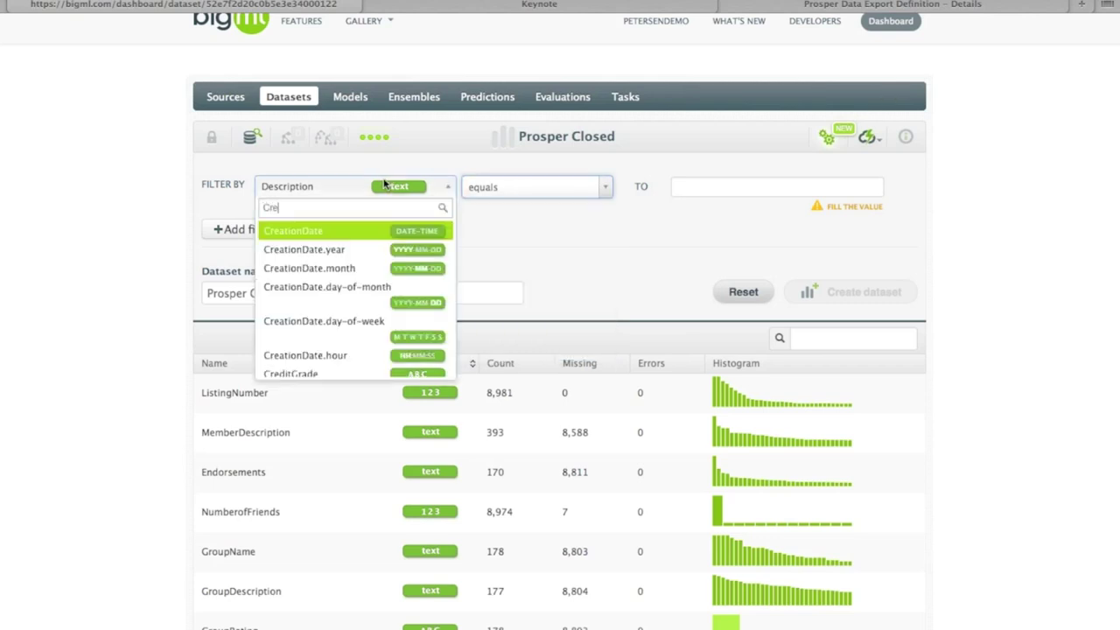
{"action": "left_click", "coordinate": [370, 230]}
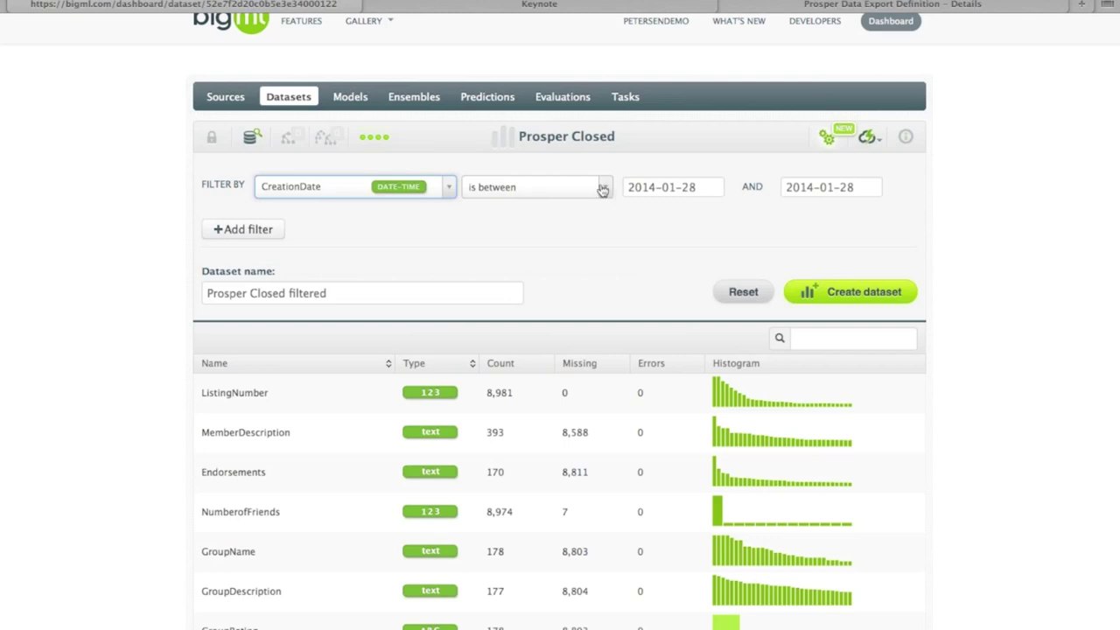
{"action": "left_click", "coordinate": [661, 188]}
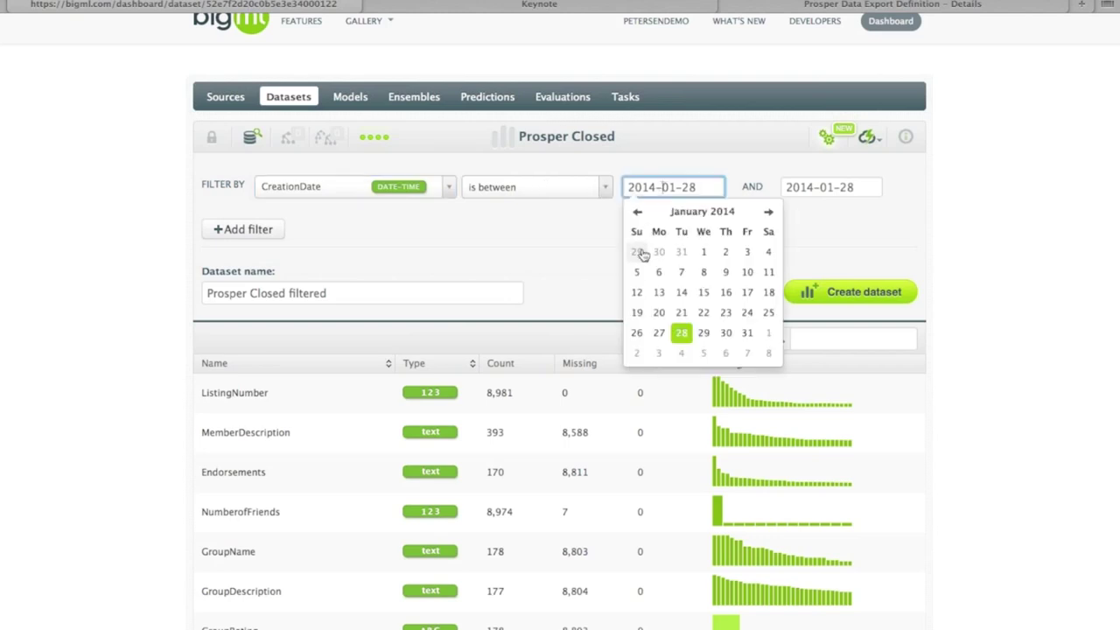
{"action": "left_click", "coordinate": [757, 179]}
{"action": "left_click", "coordinate": [807, 186]}
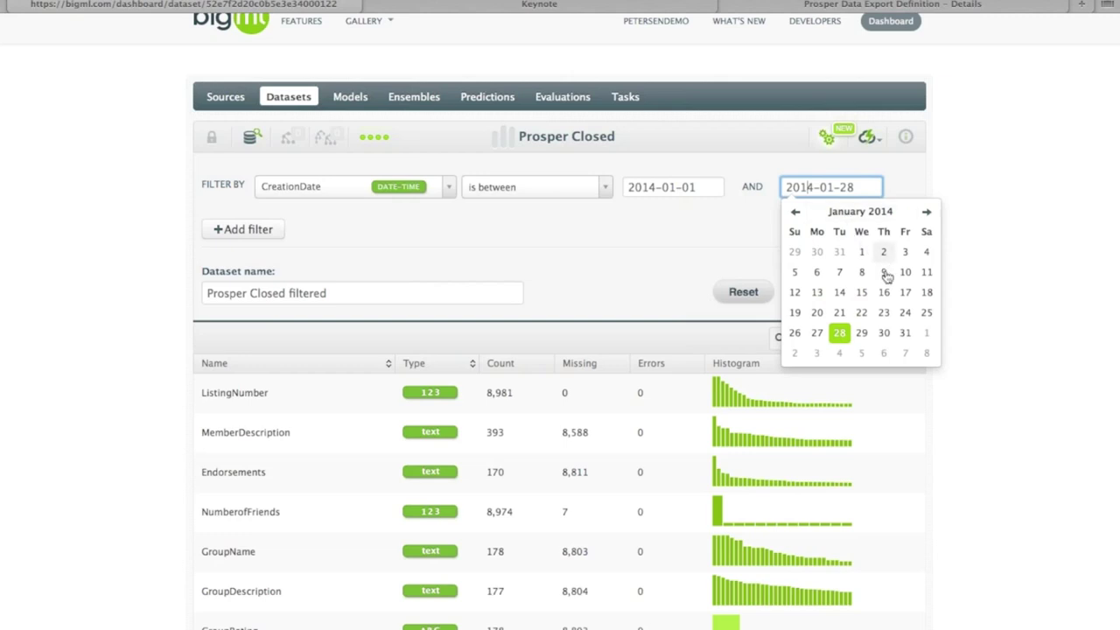
{"action": "left_click", "coordinate": [905, 333]}
{"action": "left_click", "coordinate": [618, 269]}
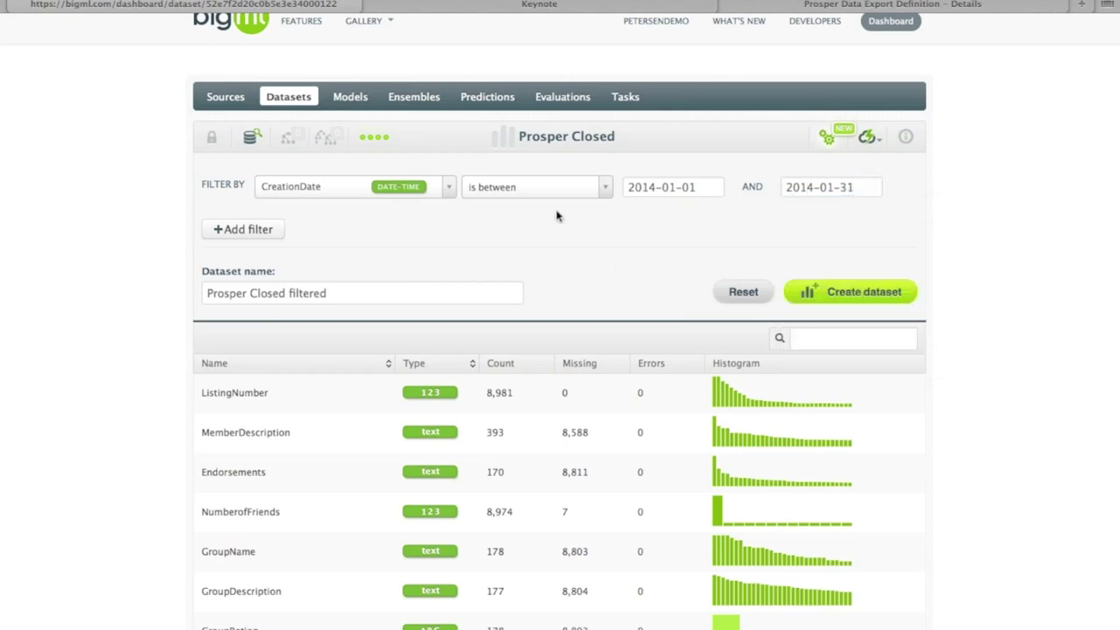
{"action": "left_click", "coordinate": [238, 229]}
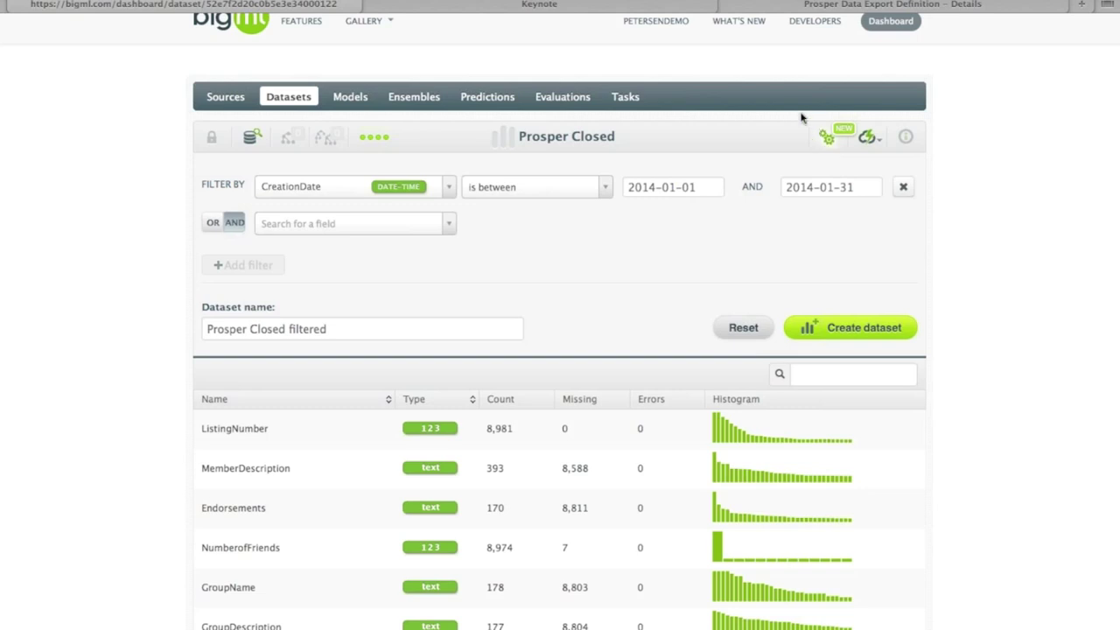
{"action": "left_click", "coordinate": [827, 137]}
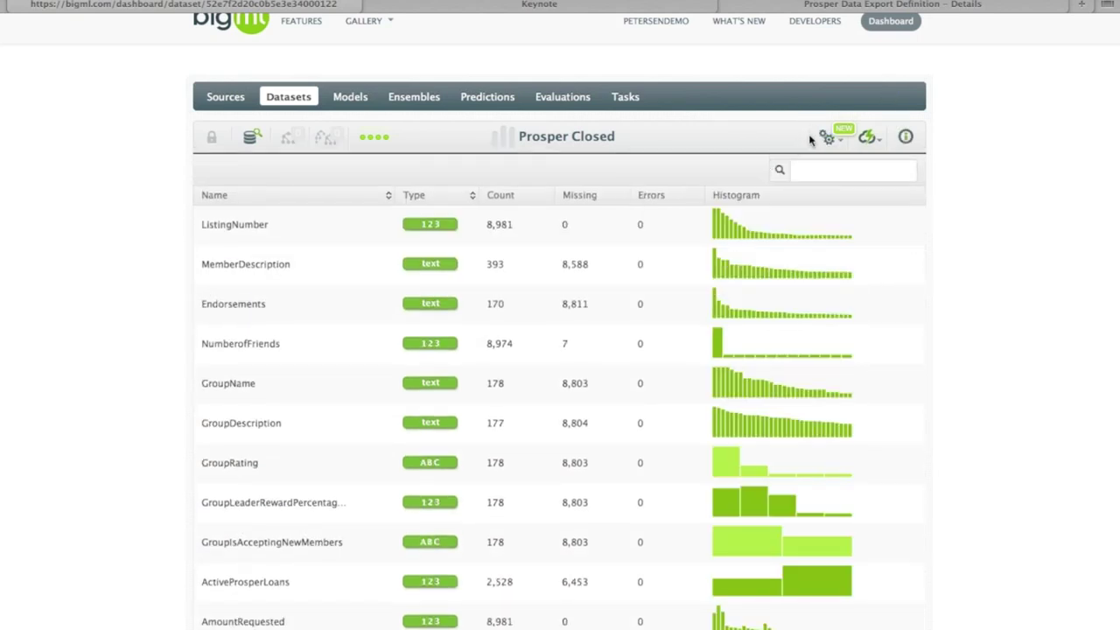
Configure a LoanStatus model from the Prosper Closed dataset, exclude the ListingNumber field, and create the model.
{"action": "mouse_move", "coordinate": [823, 138]}
{"action": "left_click", "coordinate": [850, 163]}
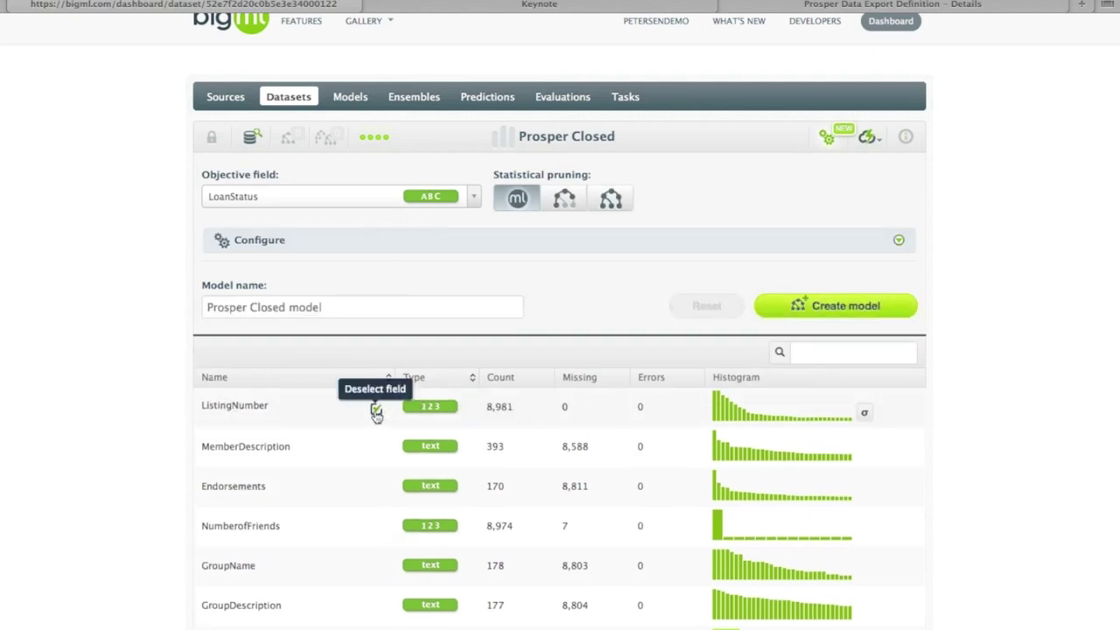
{"action": "left_click", "coordinate": [376, 411]}
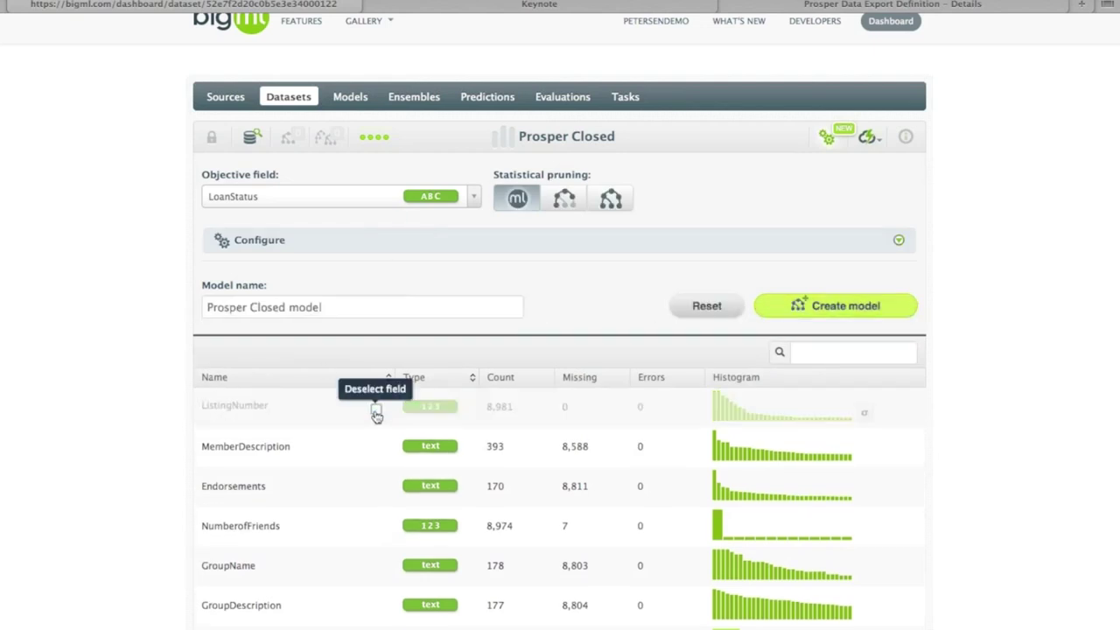
{"action": "left_click", "coordinate": [847, 306]}
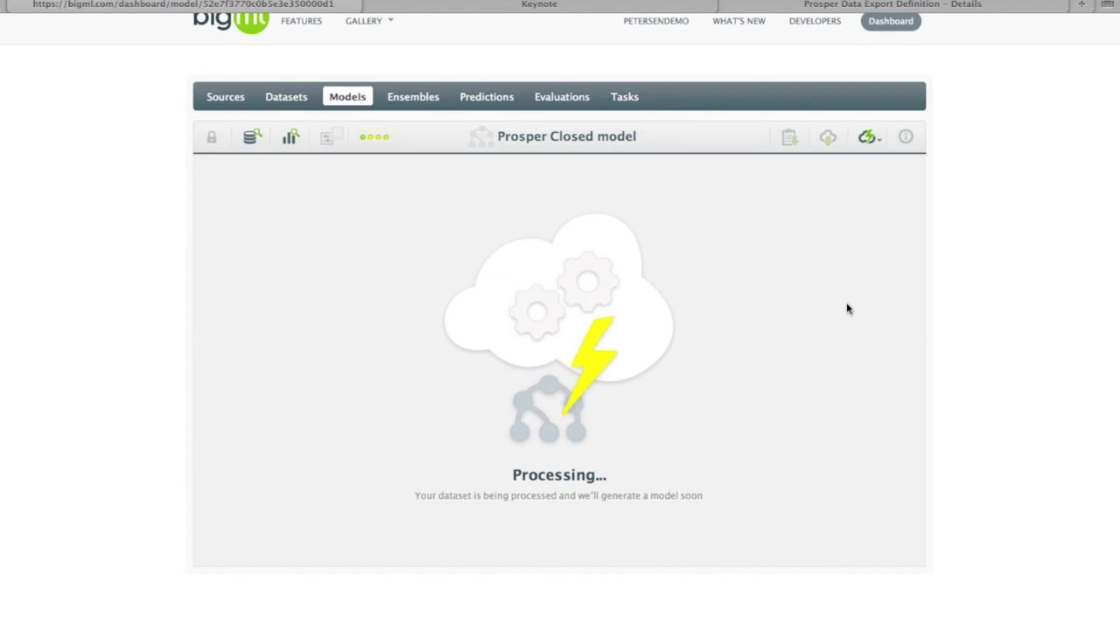
Reopen the Prosper Closed dataset from the list of datasets.
{"action": "left_click", "coordinate": [296, 103]}
{"action": "left_click", "coordinate": [315, 259]}
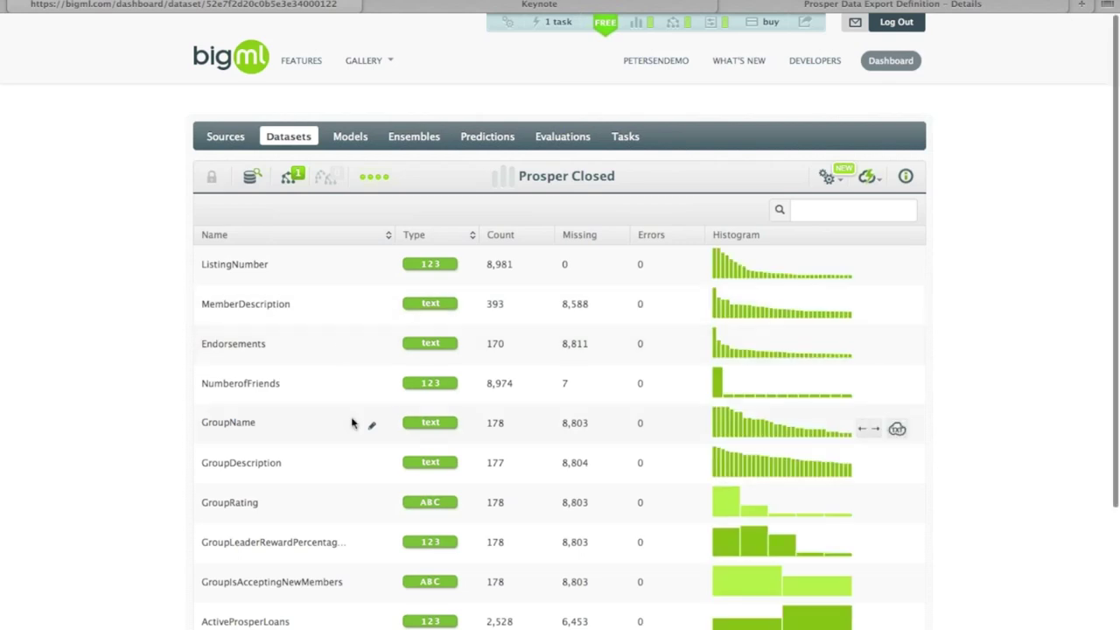
List 50 fields per page in the Prosper Closed dataset and check the warning mark on the BankDraftFeeAnnualRate field.
{"action": "scroll", "coordinate": [353, 423], "scroll_direction": "down", "scroll_amount": 5}
{"action": "left_click", "coordinate": [238, 461]}
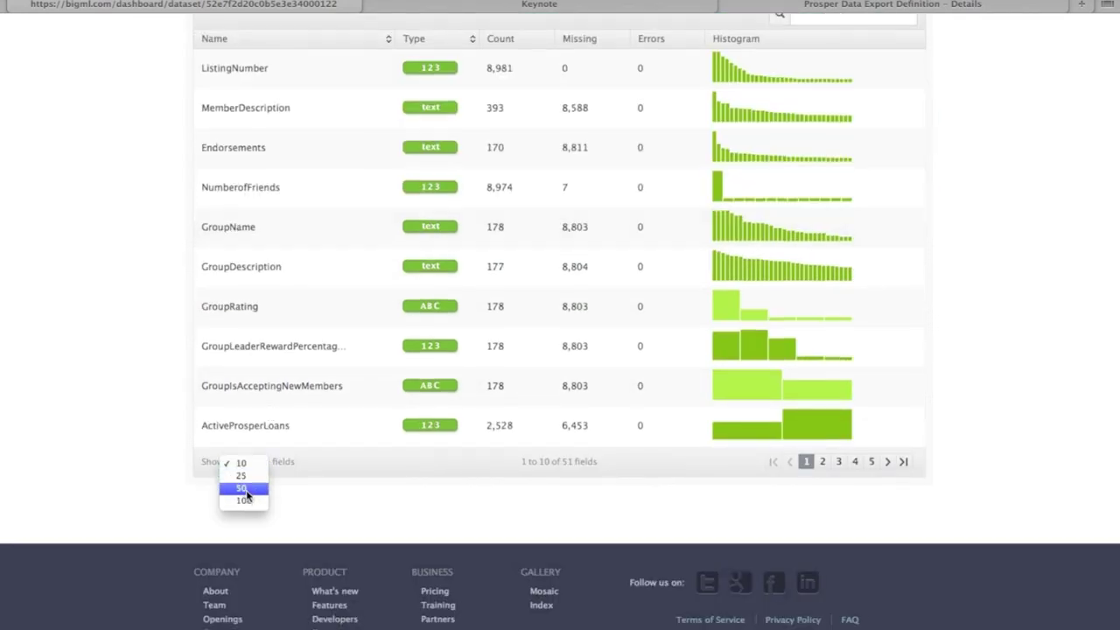
{"action": "left_click", "coordinate": [246, 491]}
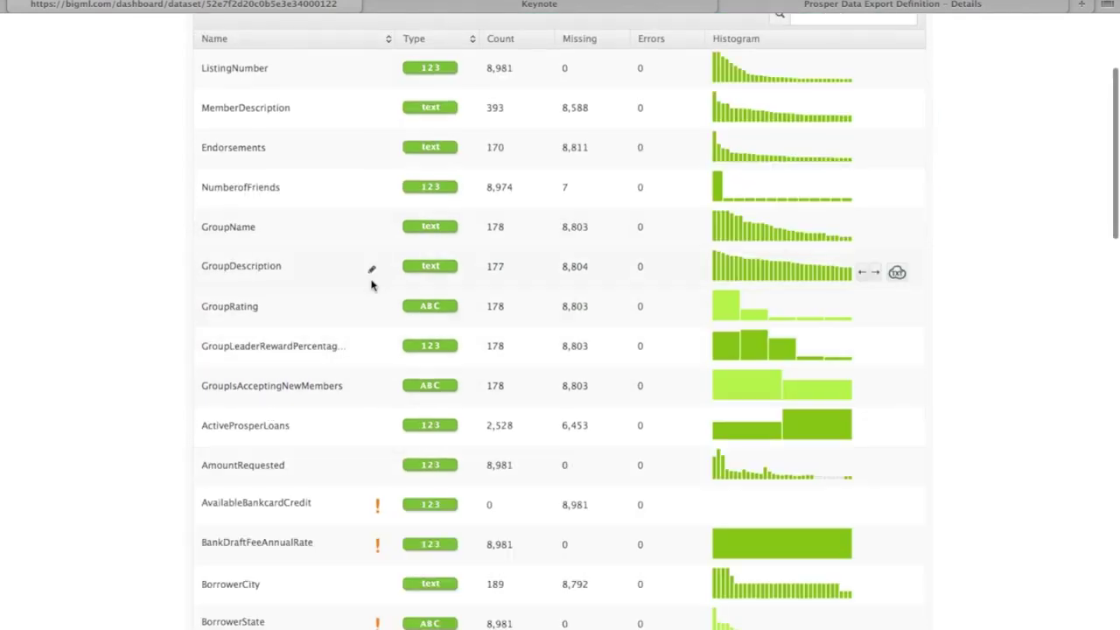
{"action": "scroll", "coordinate": [372, 284], "scroll_direction": "down", "scroll_amount": 3}
{"action": "mouse_move", "coordinate": [432, 440]}
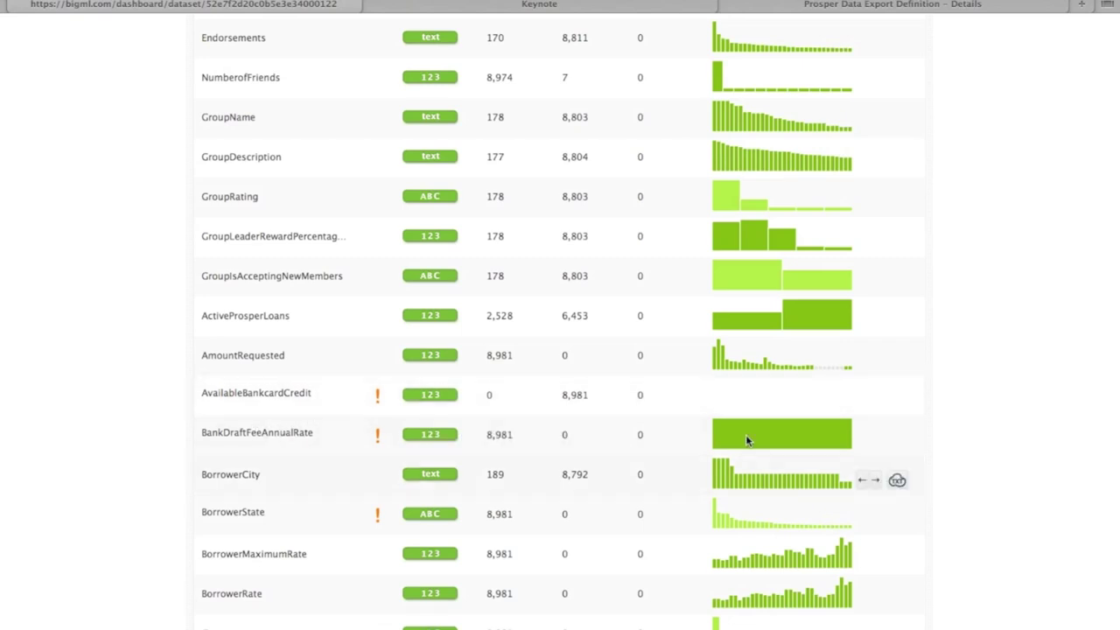
{"action": "mouse_move", "coordinate": [377, 443]}
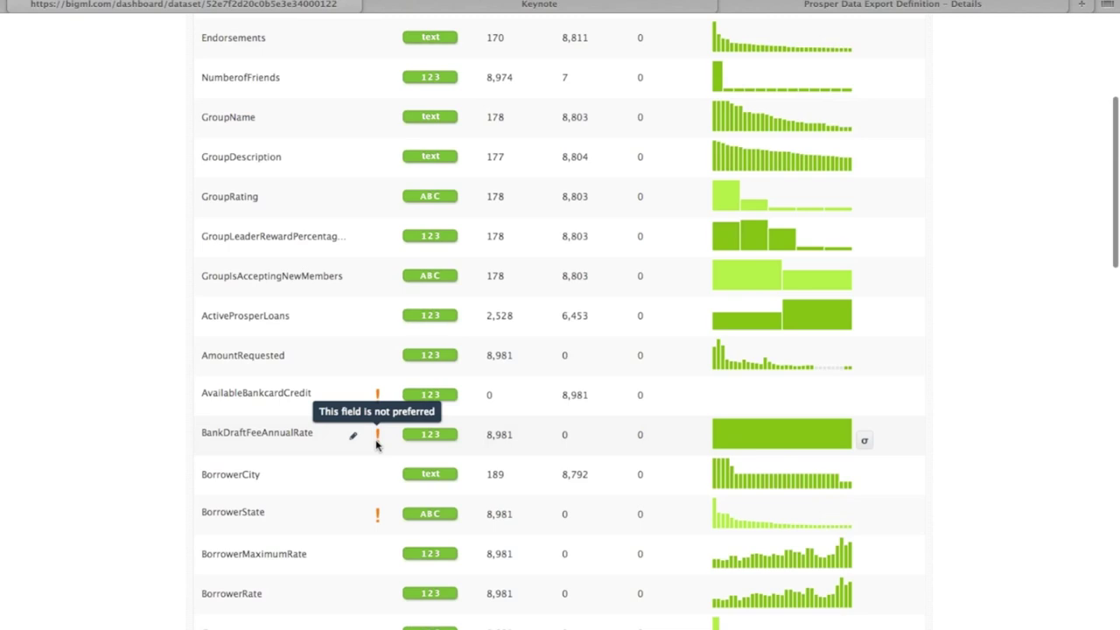
Open the Prosper Closed model and examine its decision tree from the root BorrowerRate split down to a Paid leaf.
{"action": "scroll", "coordinate": [377, 443], "scroll_direction": "up", "scroll_amount": 7}
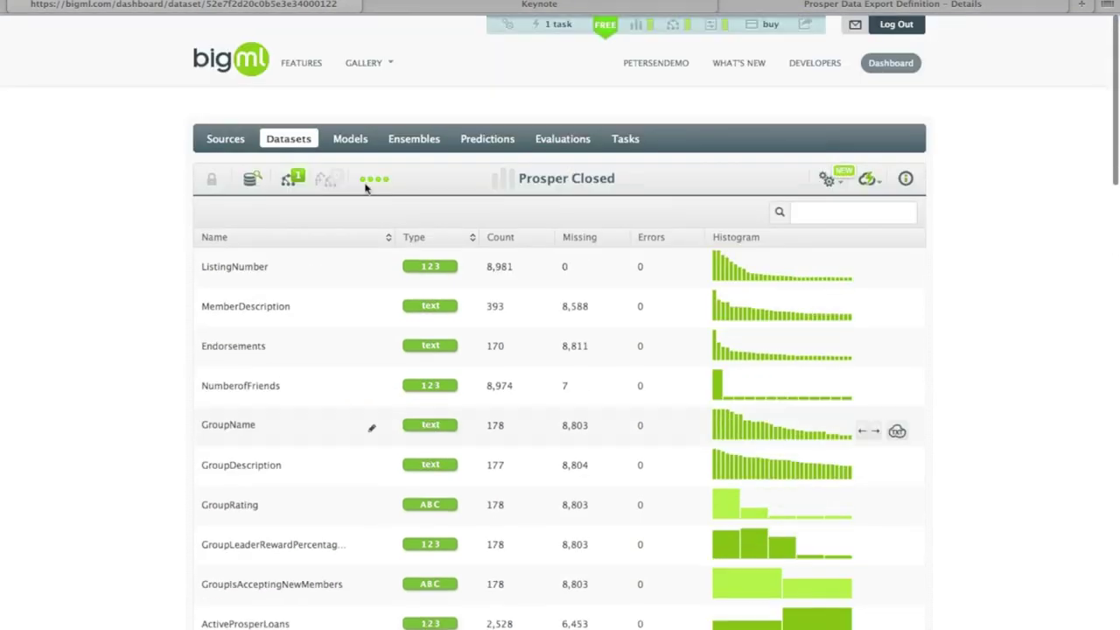
{"action": "left_click", "coordinate": [348, 138]}
{"action": "left_click", "coordinate": [359, 231]}
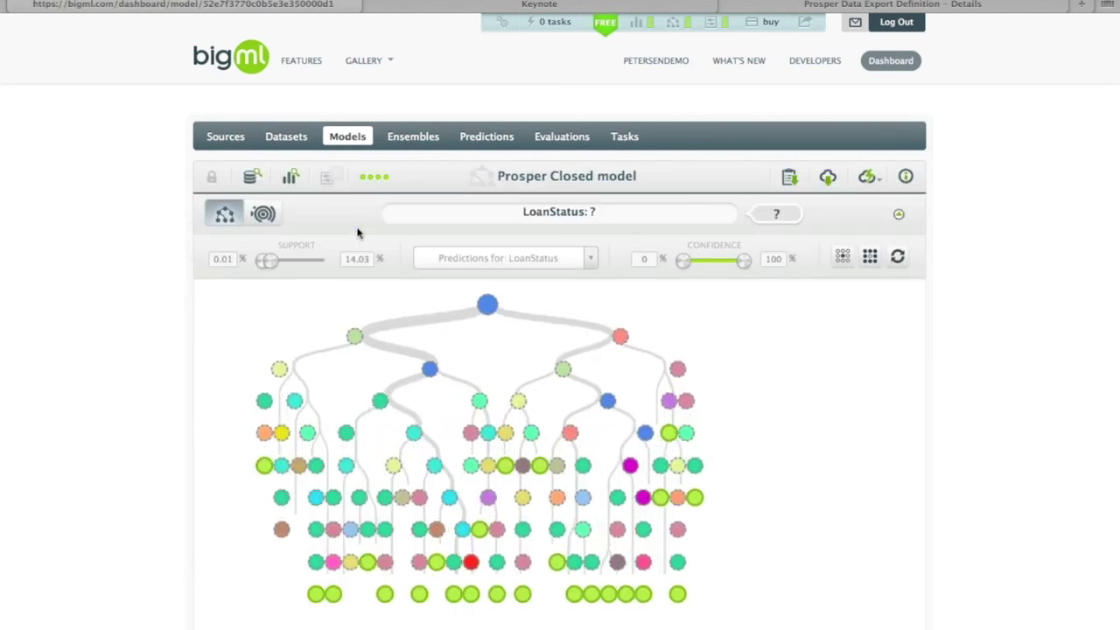
{"action": "scroll", "coordinate": [244, 325], "scroll_direction": "down", "scroll_amount": 1}
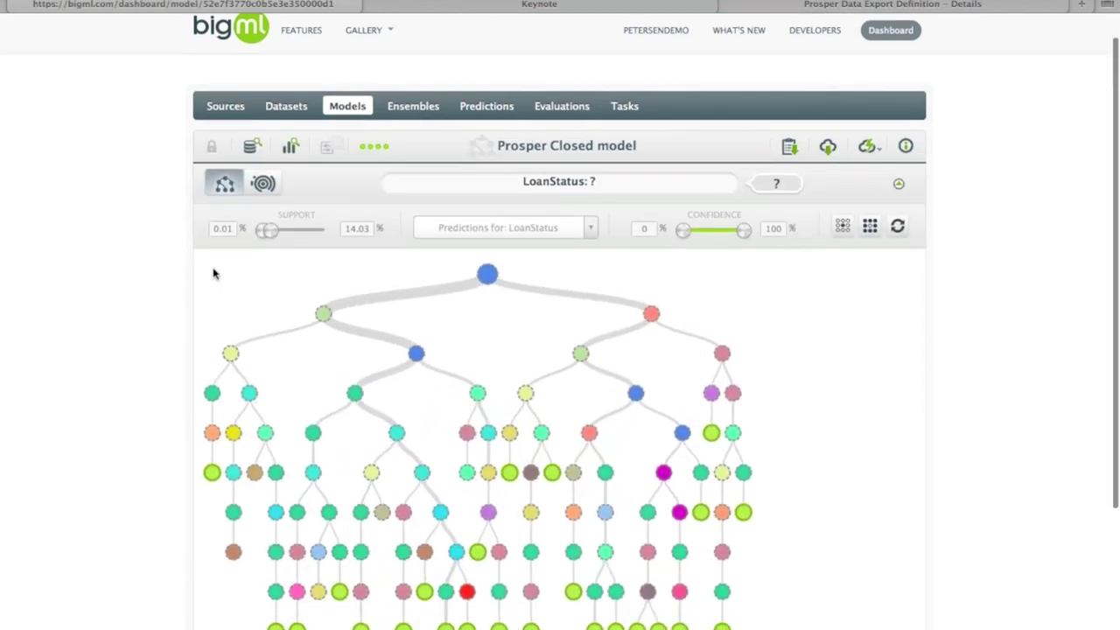
{"action": "scroll", "coordinate": [263, 249], "scroll_direction": "down", "scroll_amount": 2}
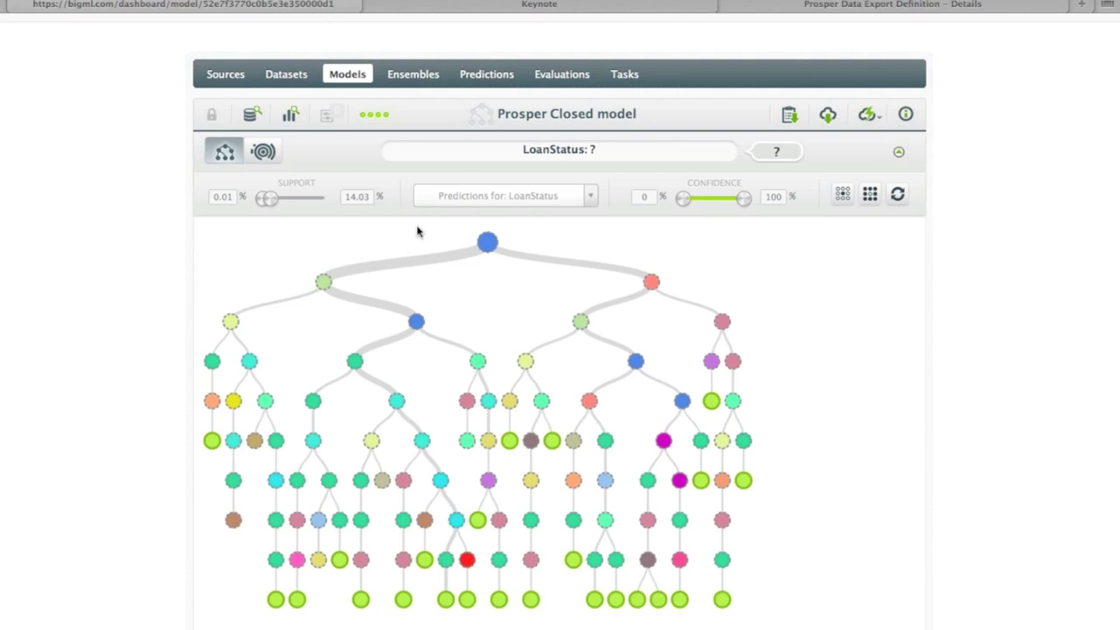
{"action": "mouse_move", "coordinate": [487, 242]}
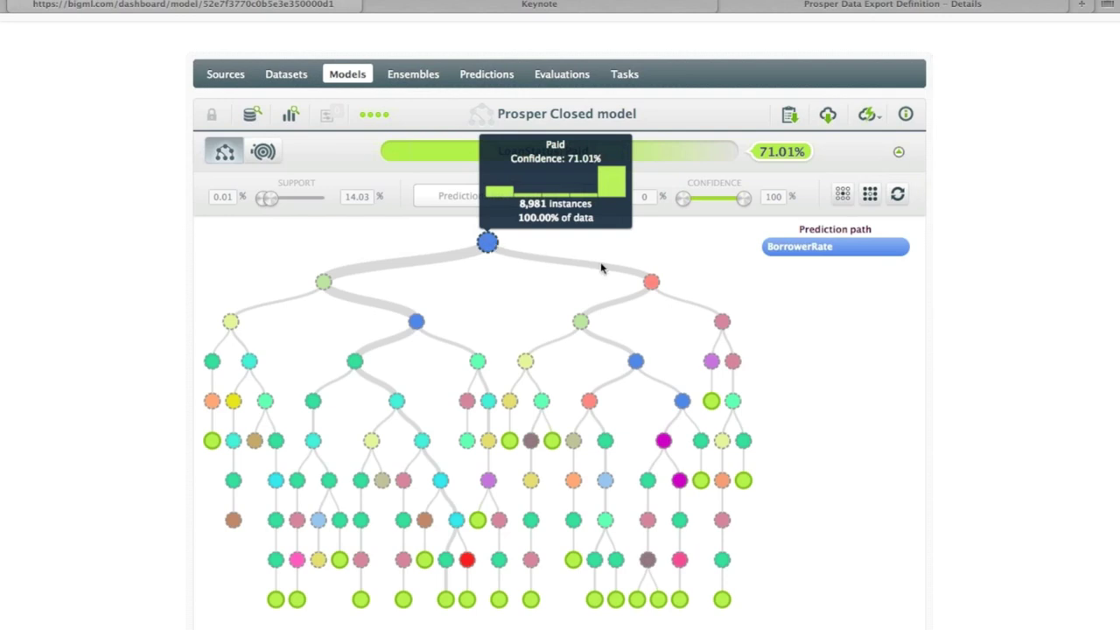
{"action": "mouse_move", "coordinate": [618, 281]}
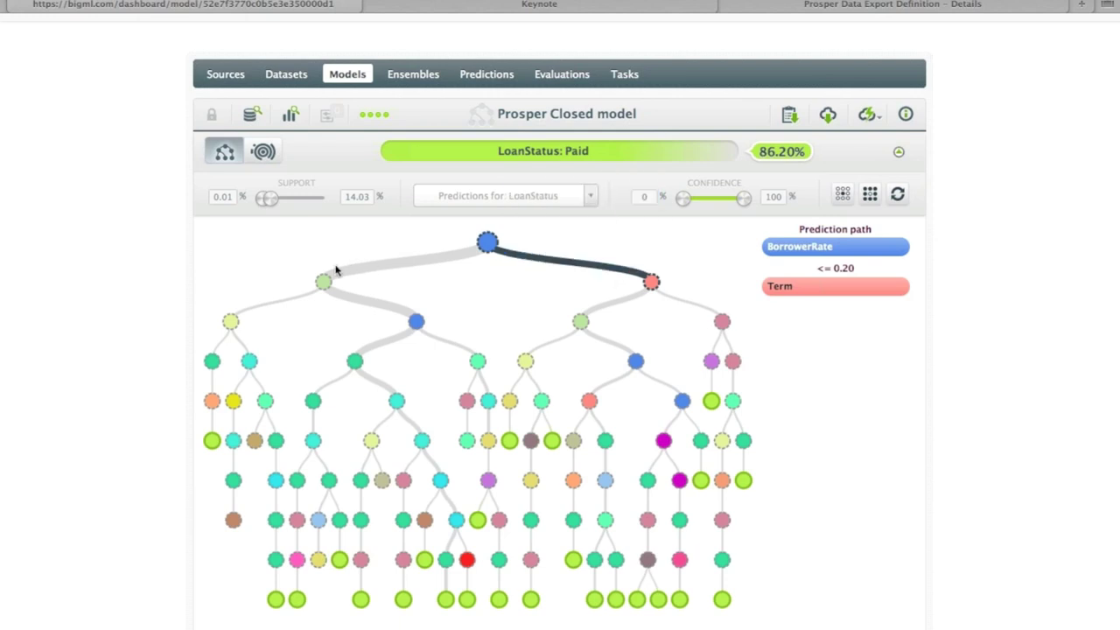
{"action": "mouse_move", "coordinate": [332, 273]}
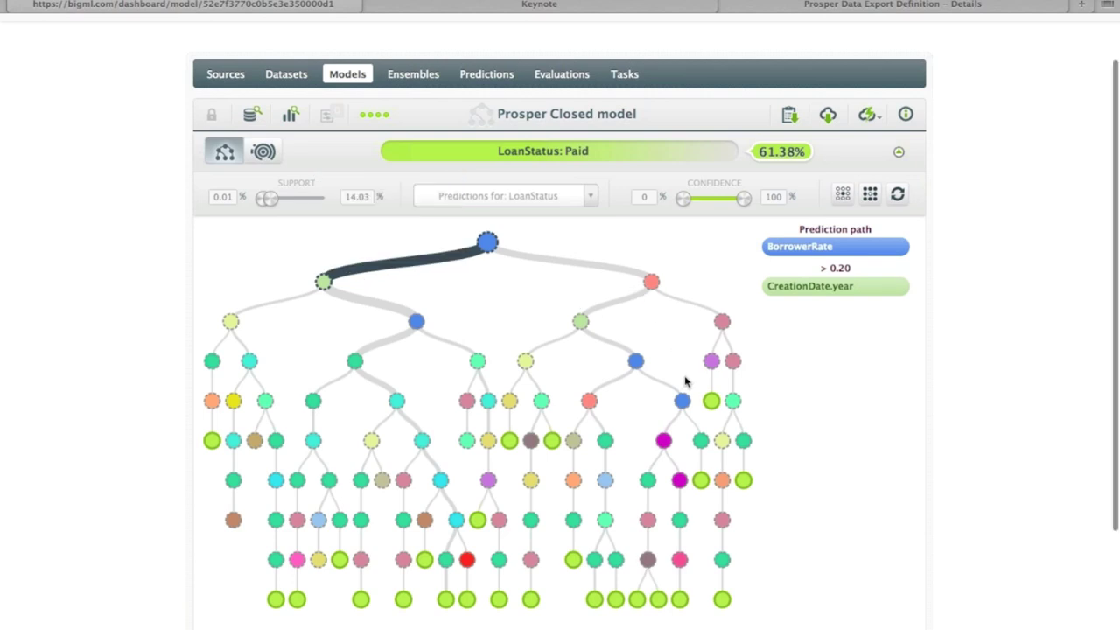
{"action": "mouse_move", "coordinate": [711, 401]}
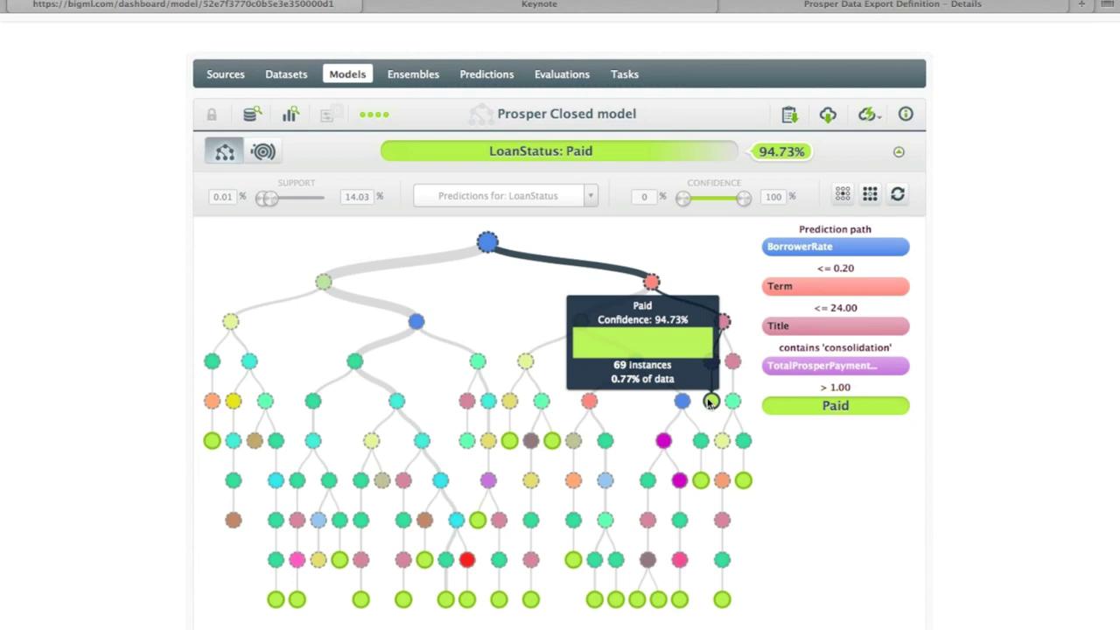
Filter the model tree to Defaulted (Bankruptcy) predictions and examine the prediction path of one bankruptcy leaf.
{"action": "left_click", "coordinate": [542, 200]}
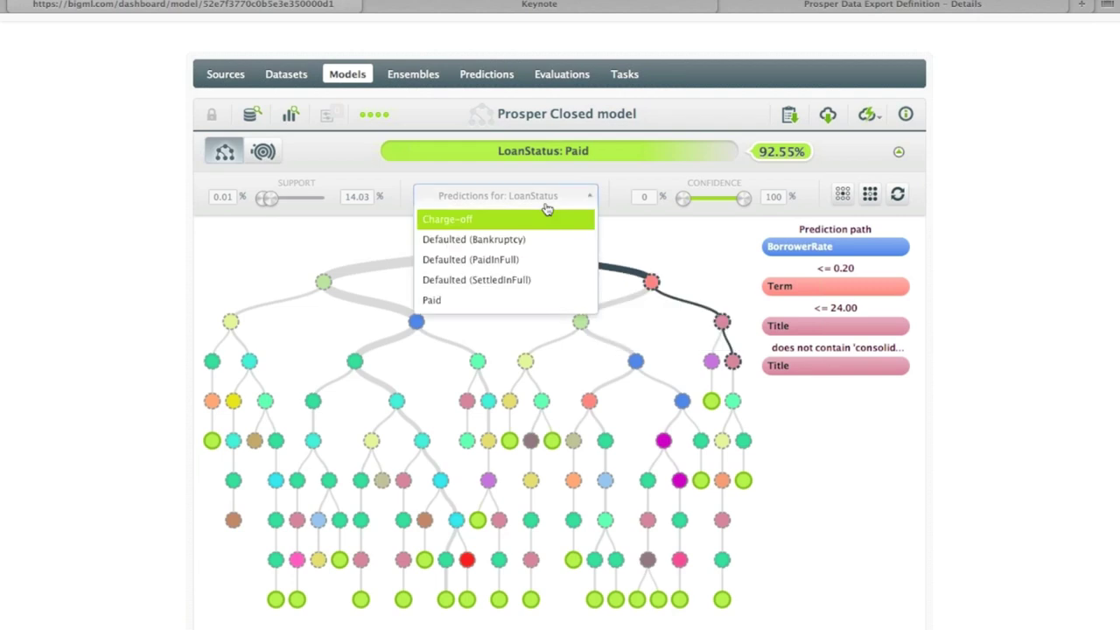
{"action": "left_click", "coordinate": [522, 238]}
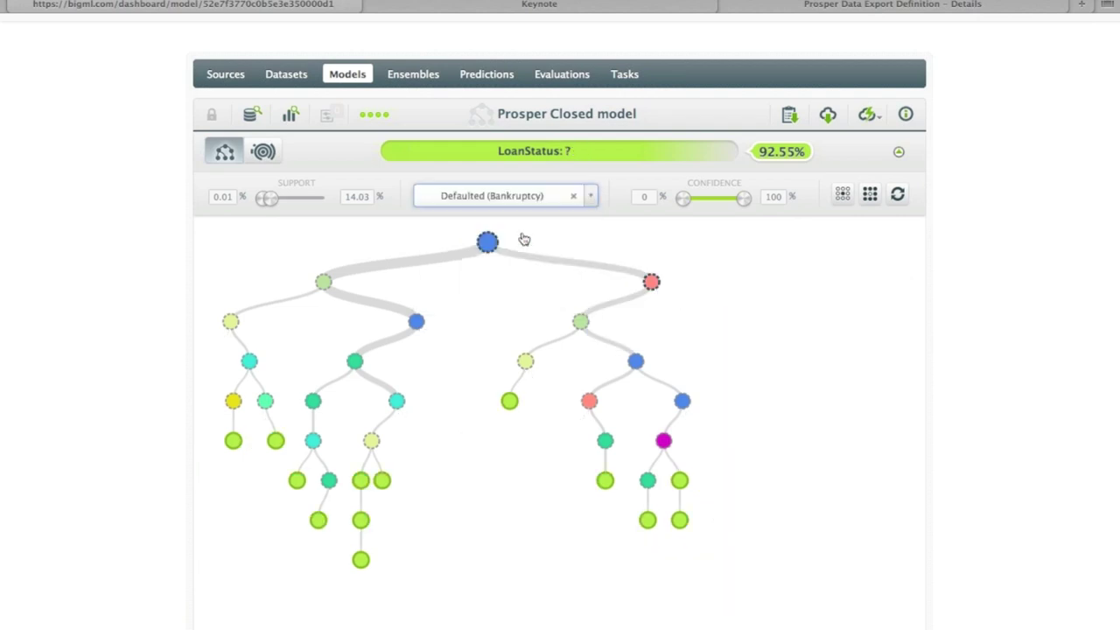
{"action": "scroll", "coordinate": [450, 357], "scroll_direction": "down", "scroll_amount": 1}
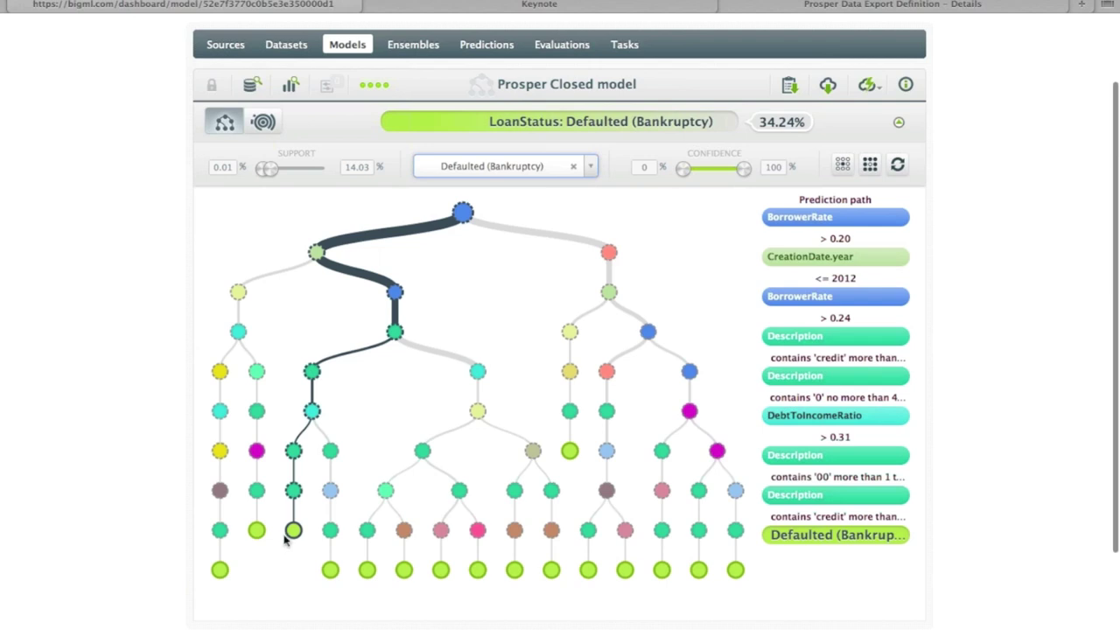
{"action": "mouse_move", "coordinate": [293, 530]}
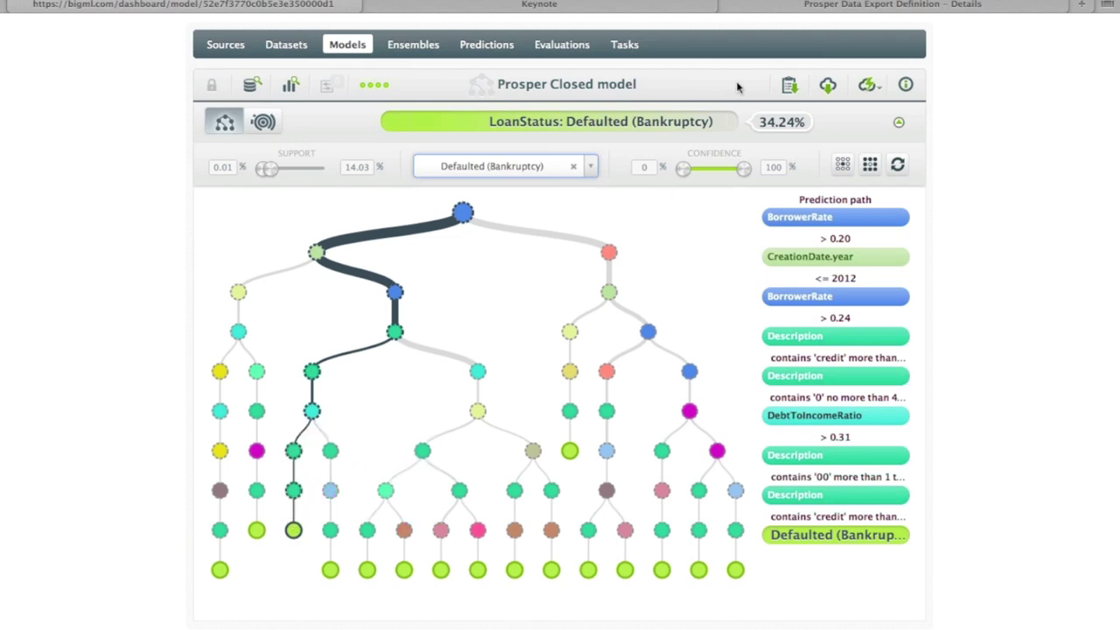
Open the Model Summary Report and review the field importance ranking from DebtToIncomeRatio down to CreditScoreRangeLower.
{"action": "left_click", "coordinate": [790, 83]}
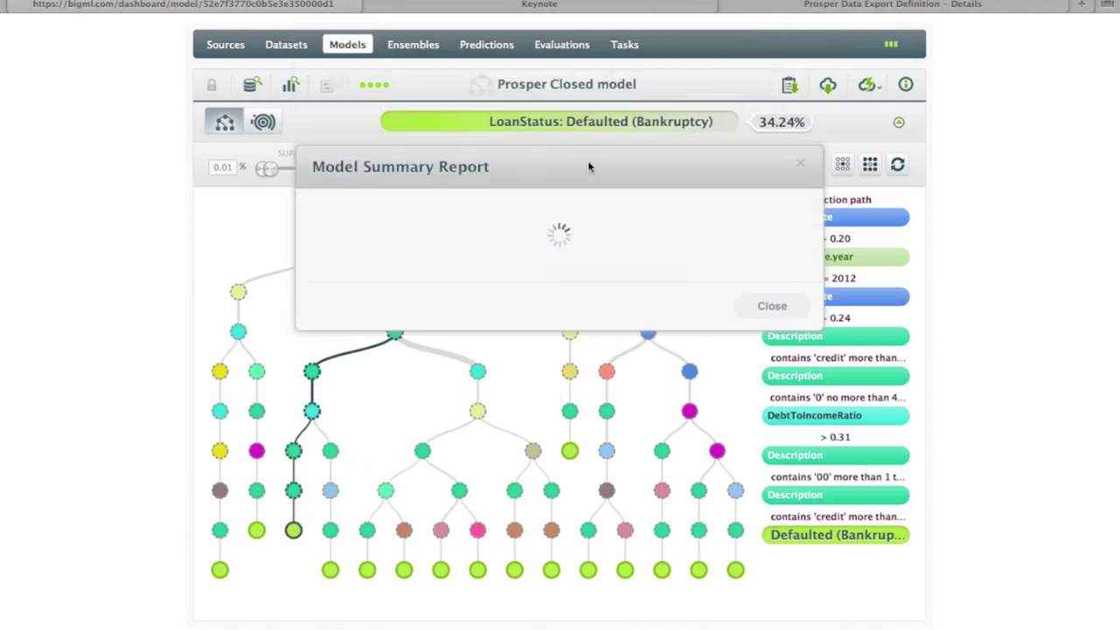
{"action": "scroll", "coordinate": [484, 289], "scroll_direction": "down", "scroll_amount": 5}
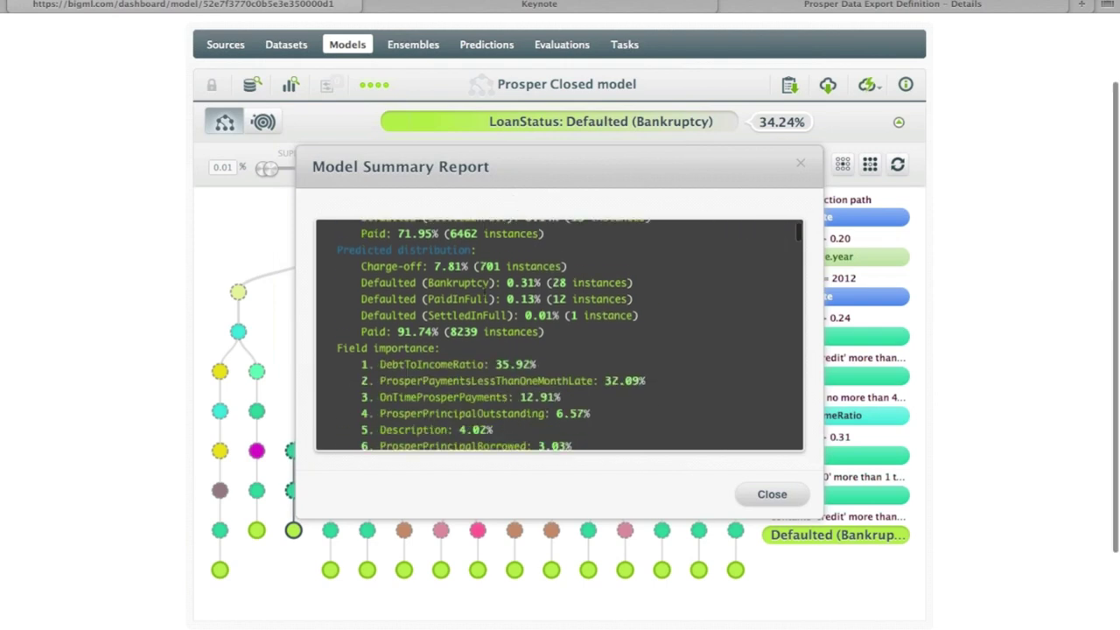
{"action": "scroll", "coordinate": [483, 285], "scroll_direction": "down", "scroll_amount": 3}
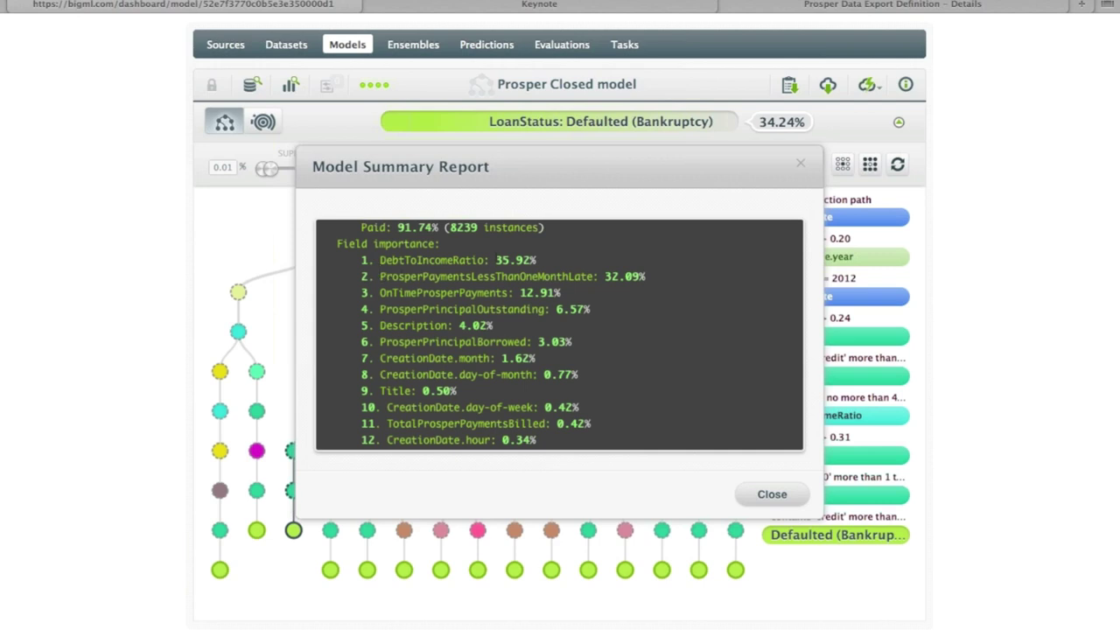
{"action": "left_click_drag", "start_coordinate": [496, 260], "coordinate": [525, 273]}
{"action": "scroll", "coordinate": [580, 385], "scroll_direction": "down", "scroll_amount": 3}
{"action": "scroll", "coordinate": [580, 386], "scroll_direction": "down", "scroll_amount": 3}
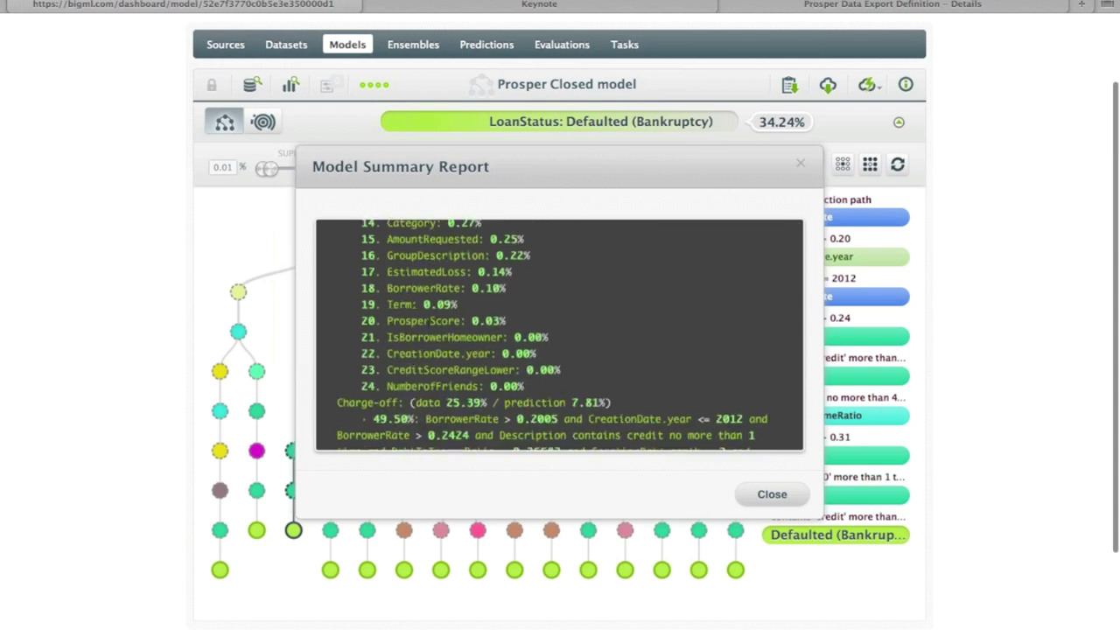
{"action": "left_click_drag", "start_coordinate": [388, 369], "coordinate": [513, 370]}
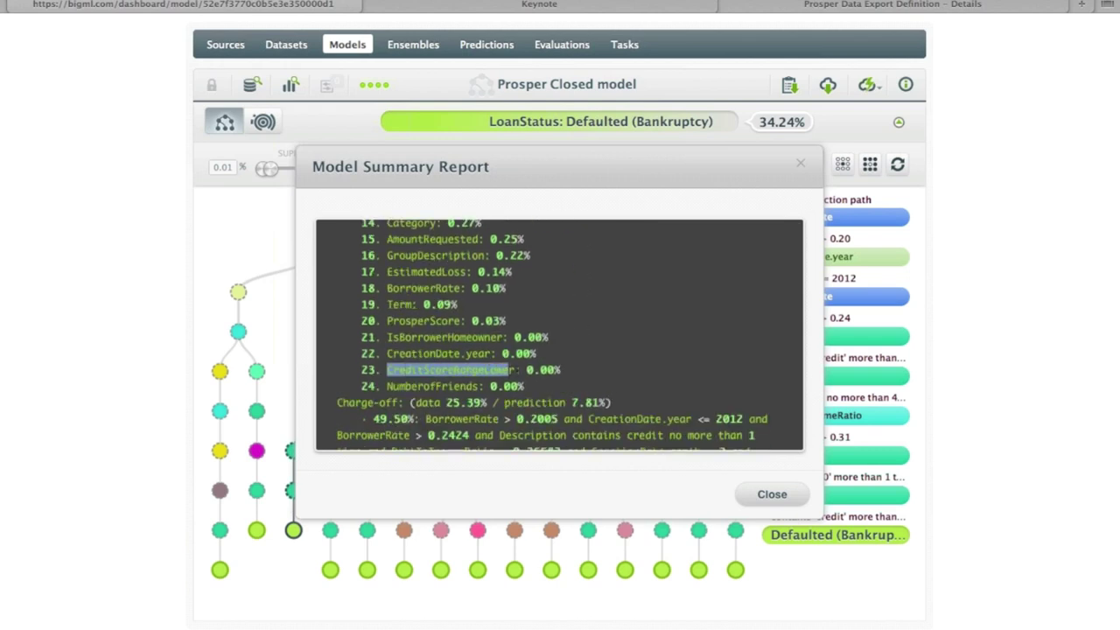
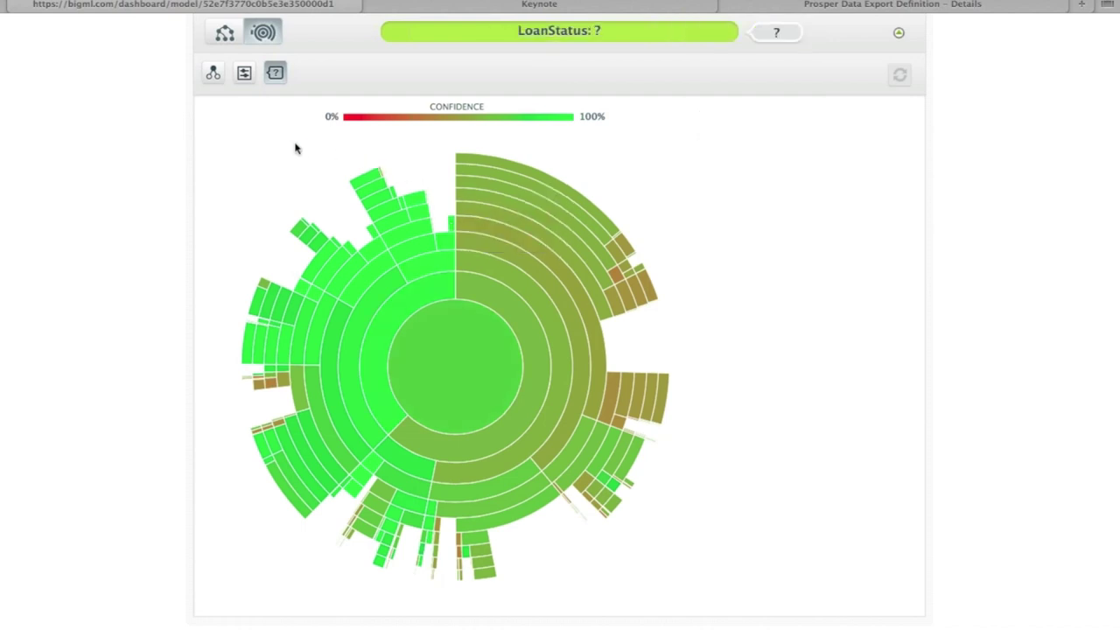
Colour the model's sunburst view by prediction and identify the loan status classes in the legend.
{"action": "left_click", "coordinate": [244, 77]}
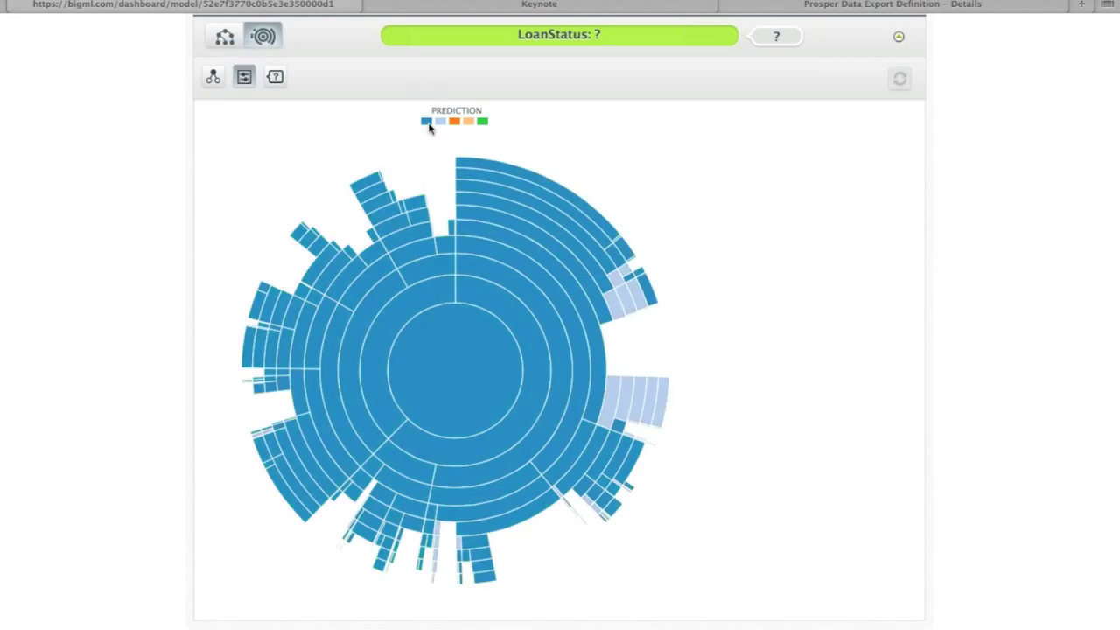
{"action": "mouse_move", "coordinate": [431, 127]}
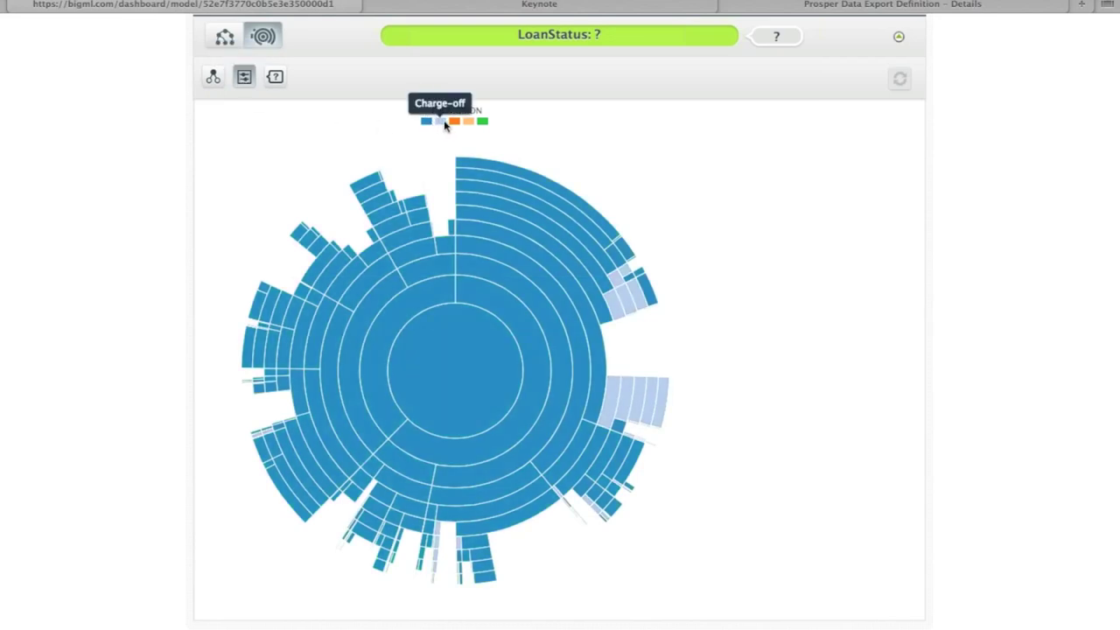
{"action": "mouse_move", "coordinate": [468, 124]}
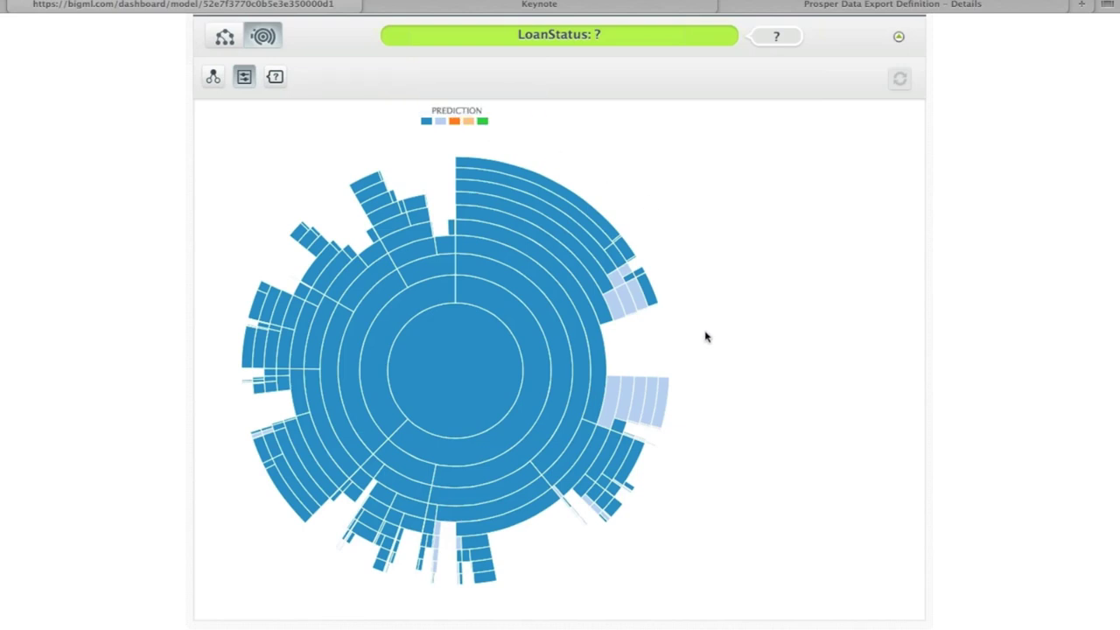
{"action": "mouse_move", "coordinate": [521, 240]}
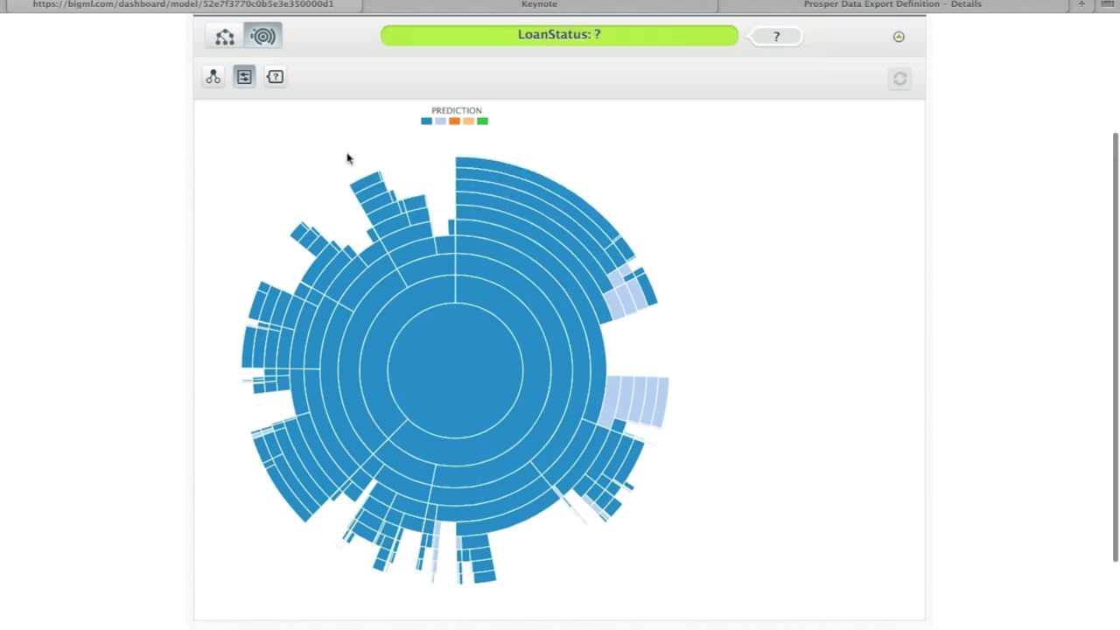
{"action": "scroll", "coordinate": [348, 159], "scroll_direction": "up", "scroll_amount": 1}
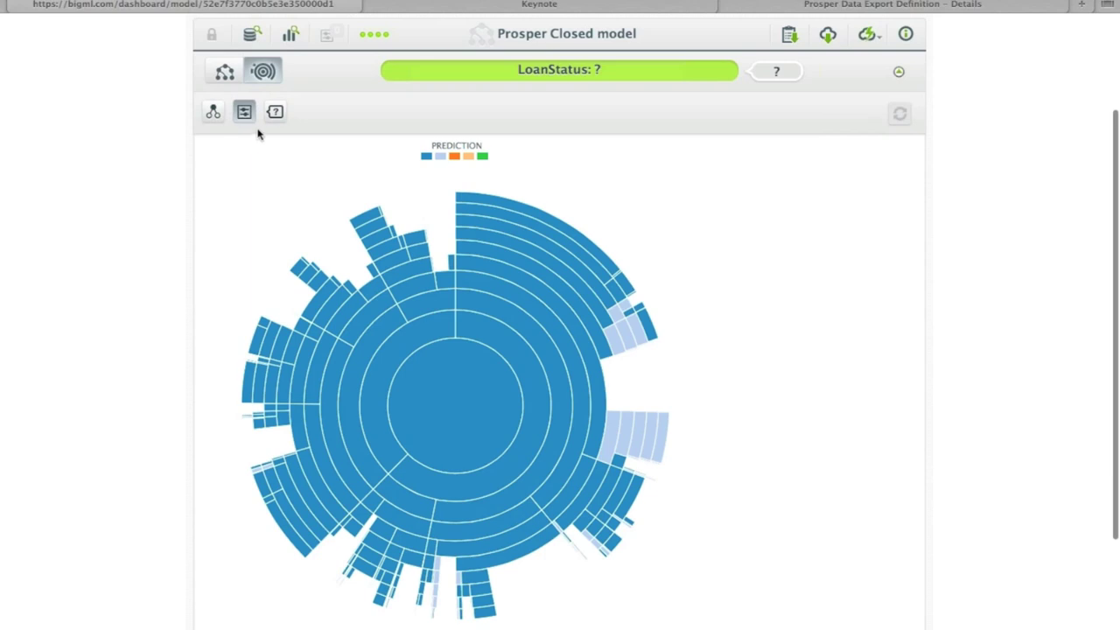
Return to the Prosper Closed dataset, list 100 fields per page, and inspect the class distribution in the LoanStatus histogram.
{"action": "left_click", "coordinate": [287, 40]}
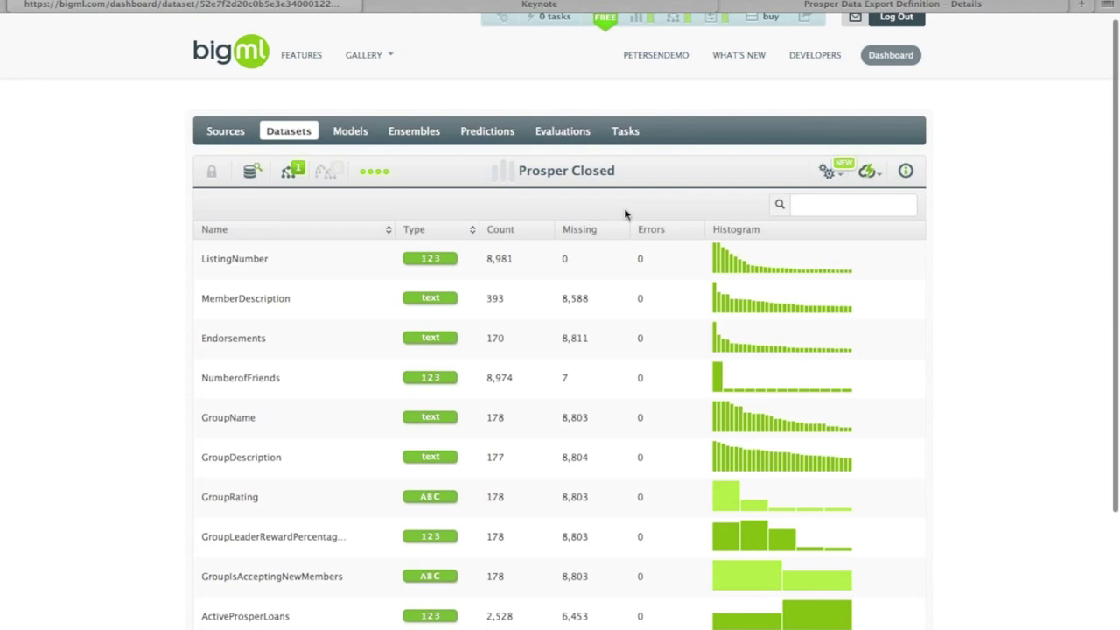
{"action": "scroll", "coordinate": [302, 405], "scroll_direction": "down", "scroll_amount": 5}
{"action": "left_click", "coordinate": [243, 451]}
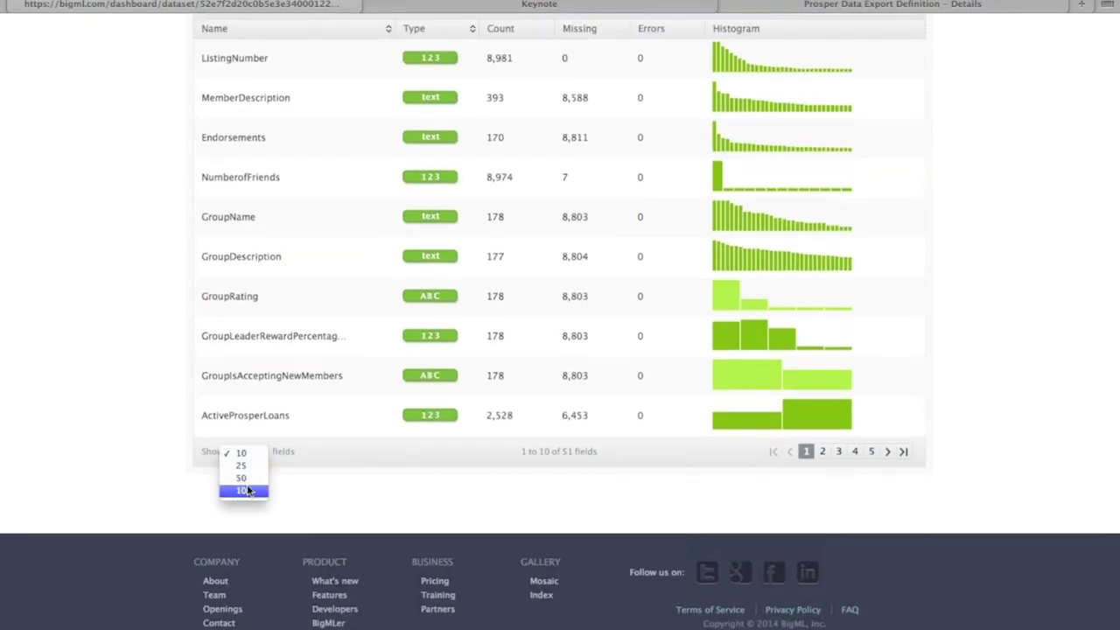
{"action": "left_click", "coordinate": [245, 491]}
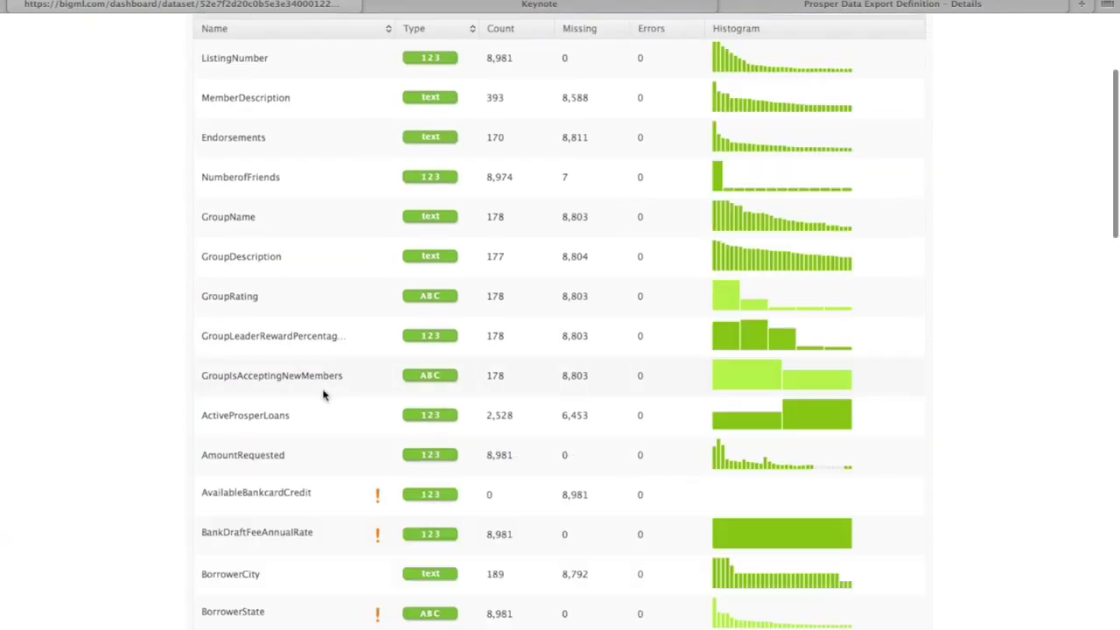
{"action": "scroll", "coordinate": [321, 398], "scroll_direction": "down", "scroll_amount": 5}
{"action": "scroll", "coordinate": [323, 395], "scroll_direction": "down", "scroll_amount": 15}
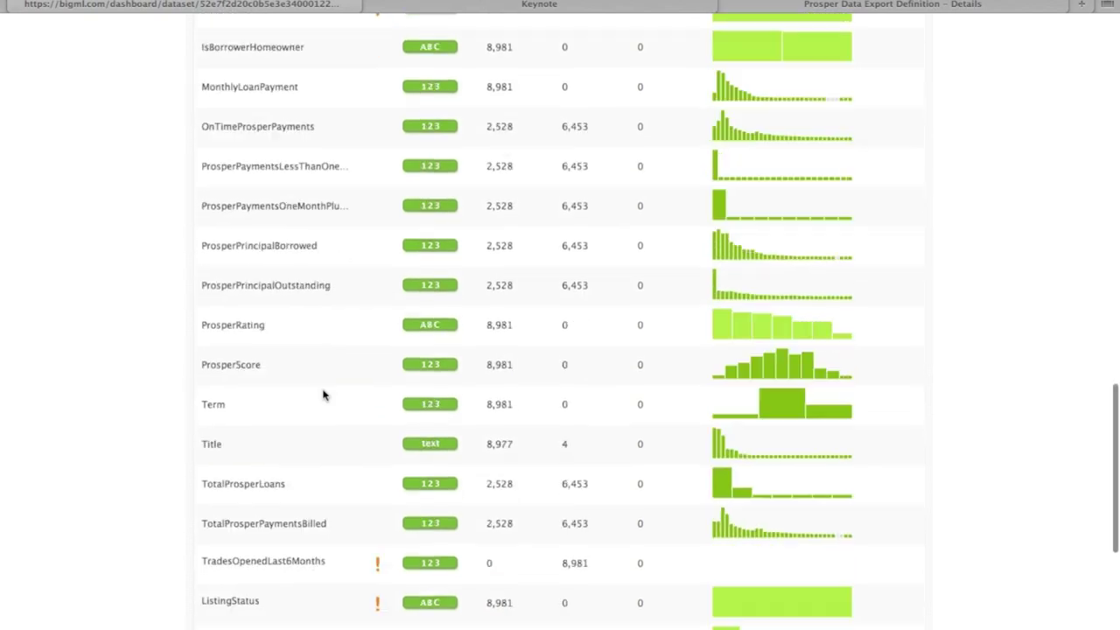
{"action": "mouse_move", "coordinate": [715, 320]}
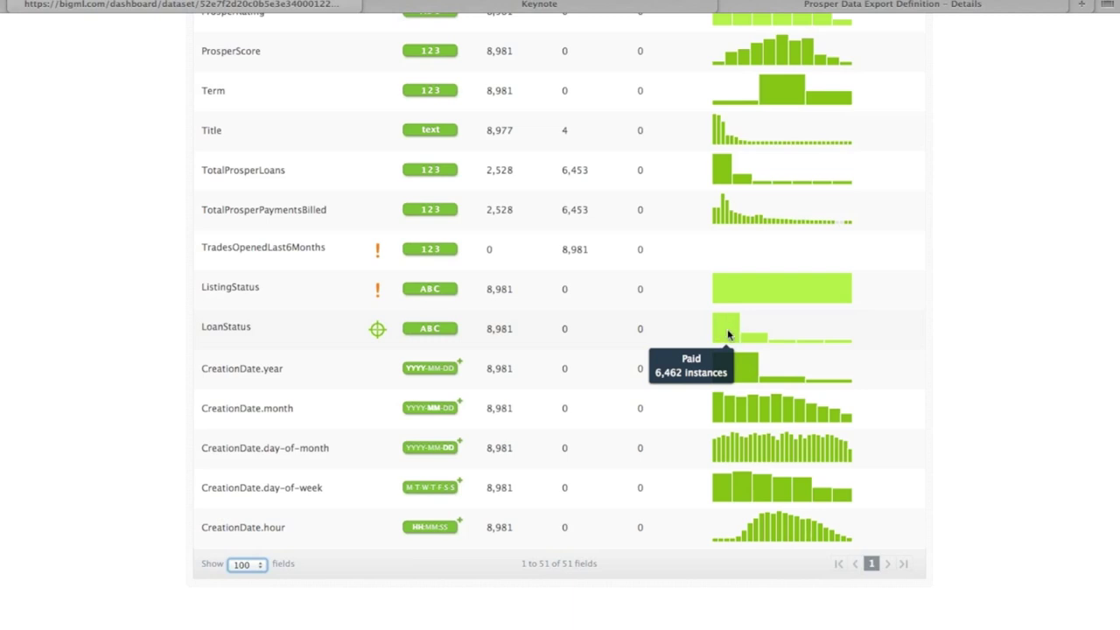
{"action": "mouse_move", "coordinate": [769, 340]}
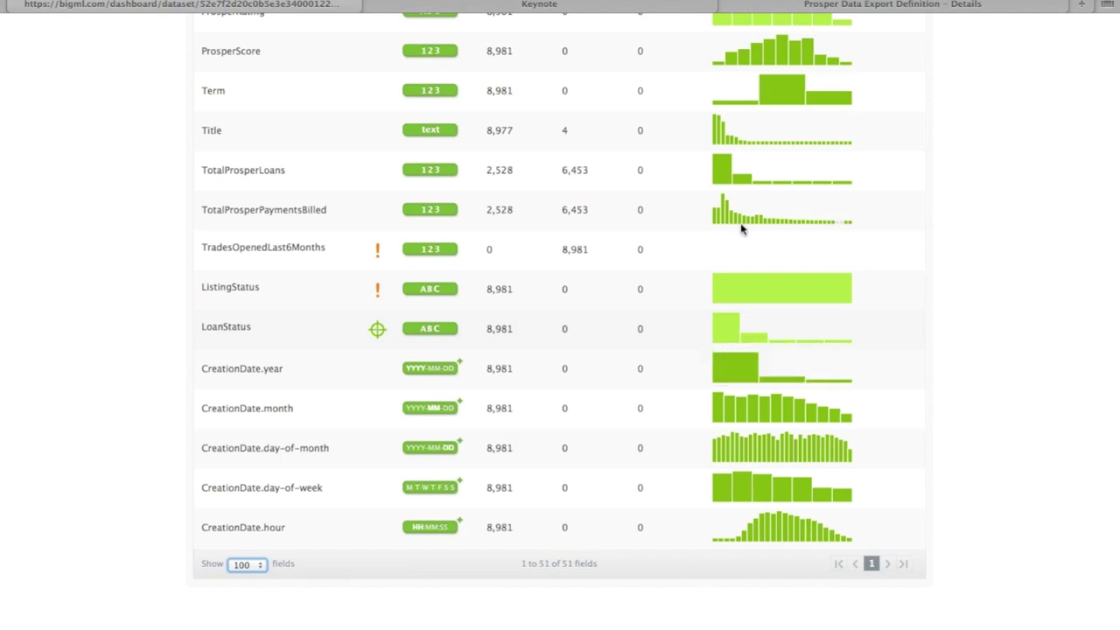
Switch to the Keynote presentation and show the "Why Weights?" slide.
{"action": "left_click", "coordinate": [574, 10]}
{"action": "left_click", "coordinate": [552, 83]}
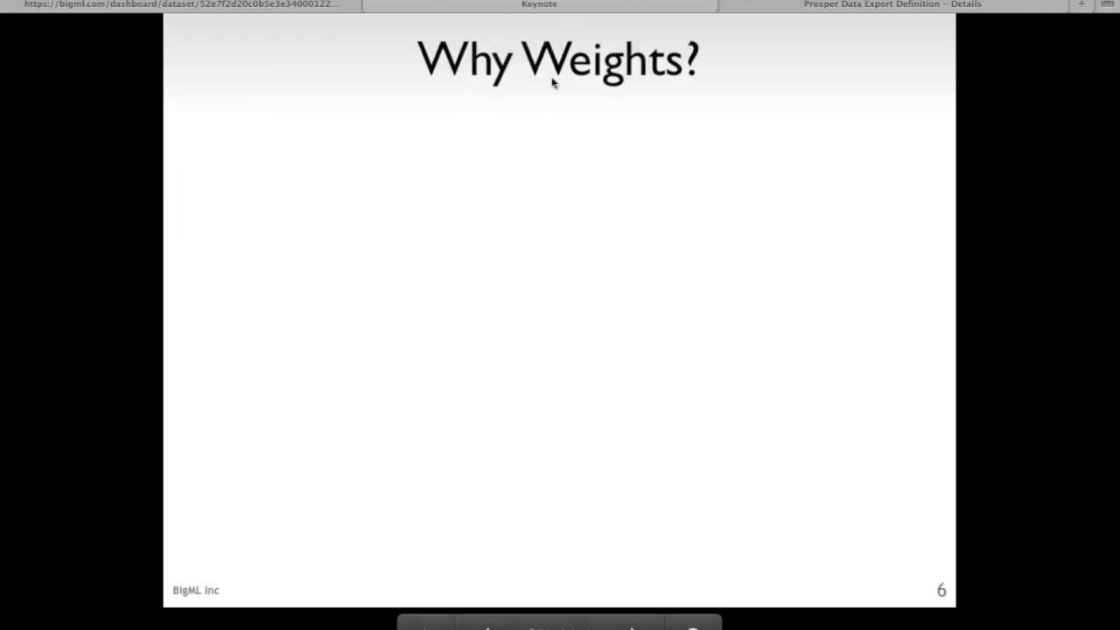
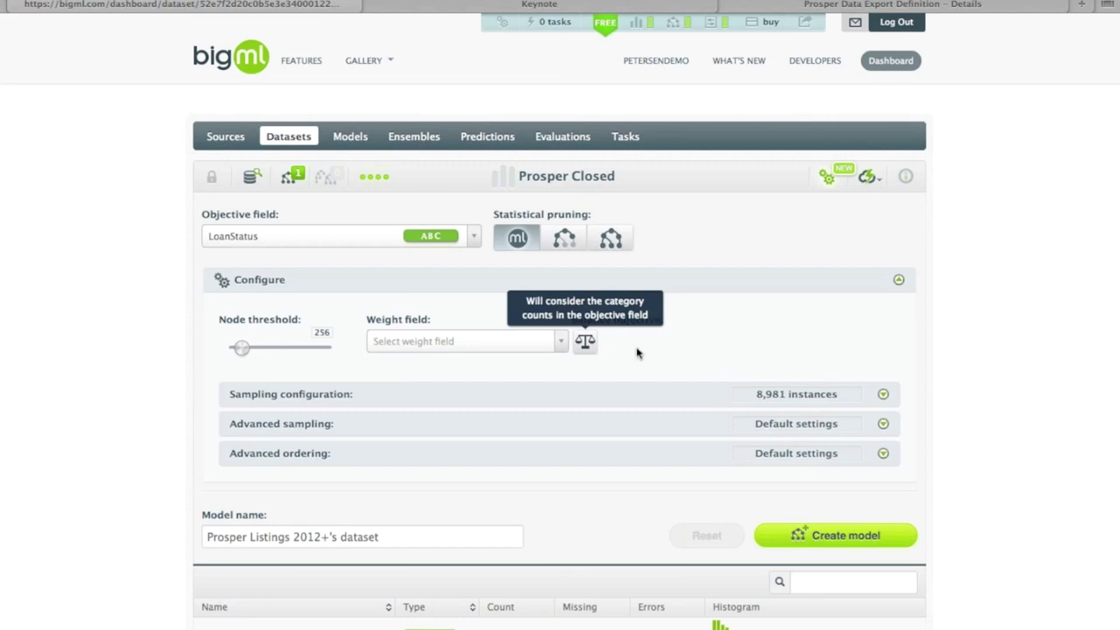
Balance the objective classes, name the model "Prosper Listings Balanced" and create it from the Prosper Closed dataset.
{"action": "left_click", "coordinate": [593, 349]}
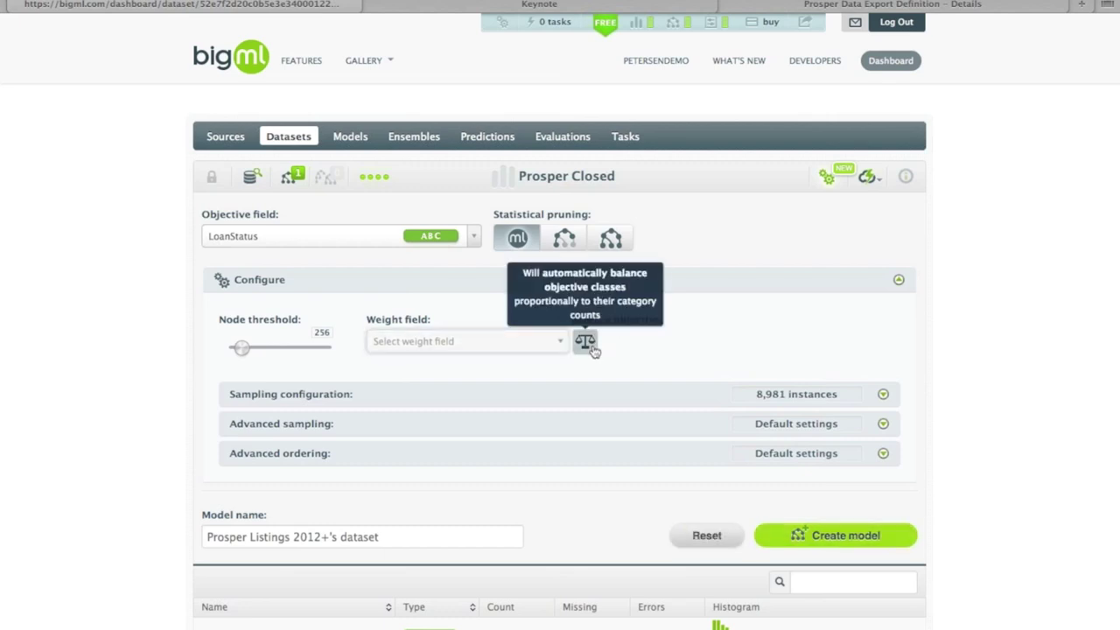
{"action": "left_click_drag", "start_coordinate": [294, 537], "coordinate": [402, 536]}
{"action": "type", "text": "Balance"}
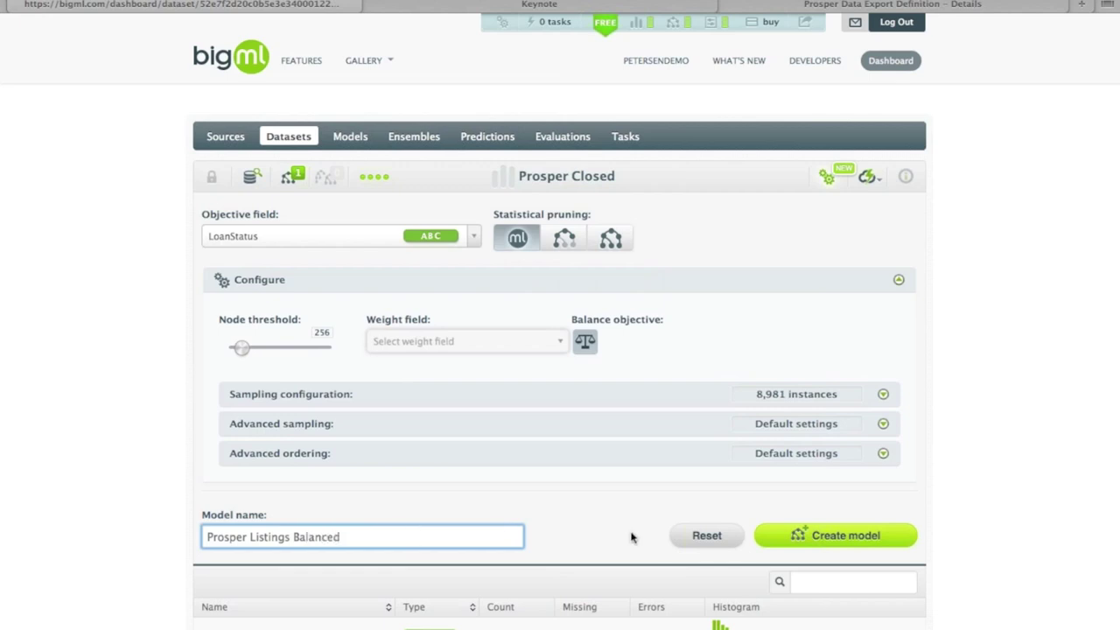
{"action": "left_click", "coordinate": [784, 536]}
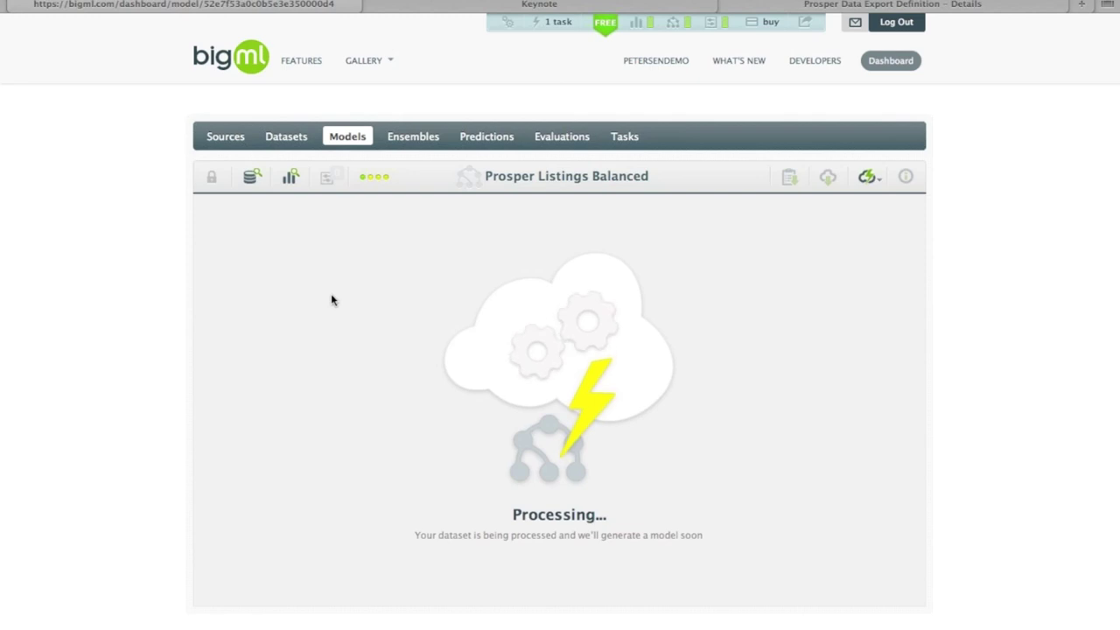
Reopen the Prosper Closed dataset, list 100 fields per page, and examine the class counts in the LoanStatus histogram.
{"action": "left_click", "coordinate": [306, 138]}
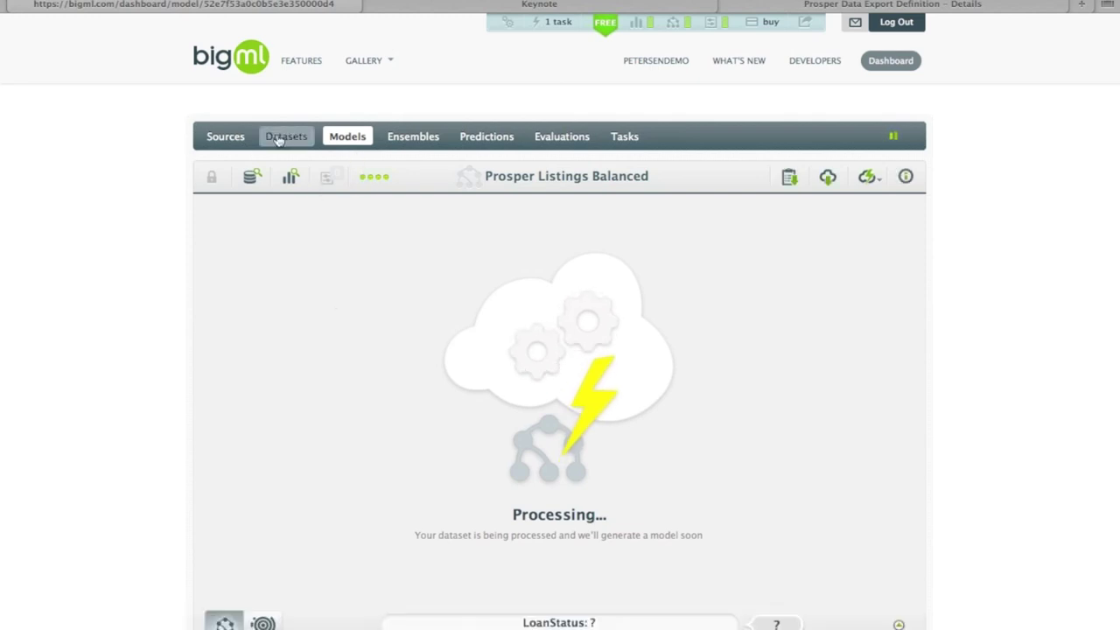
{"action": "left_click", "coordinate": [293, 267]}
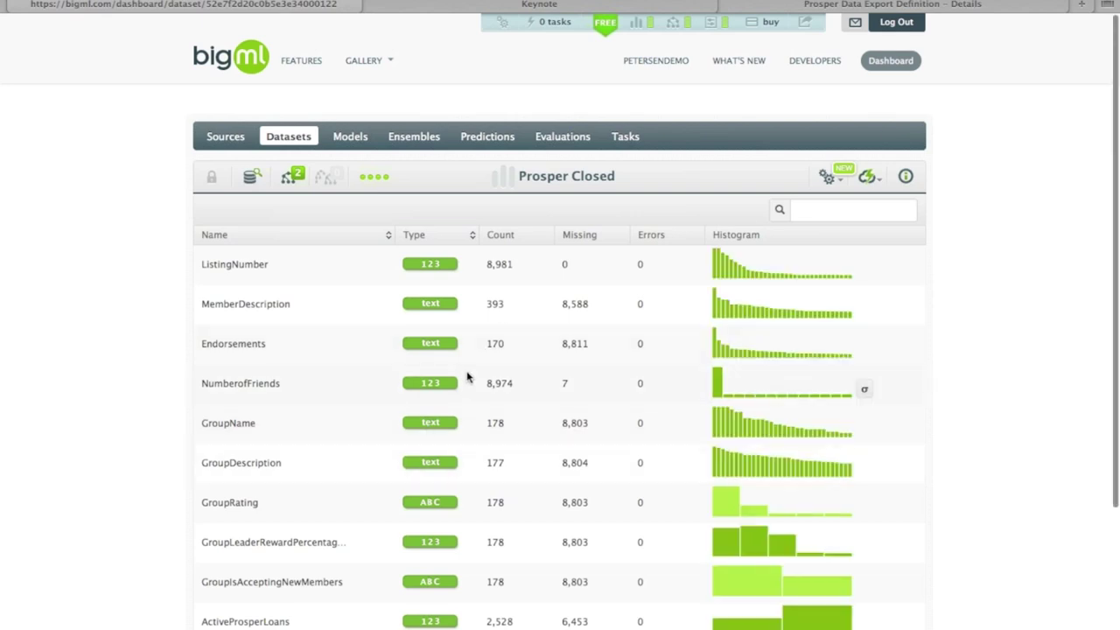
{"action": "scroll", "coordinate": [468, 350], "scroll_direction": "down", "scroll_amount": 5}
{"action": "left_click", "coordinate": [245, 453]}
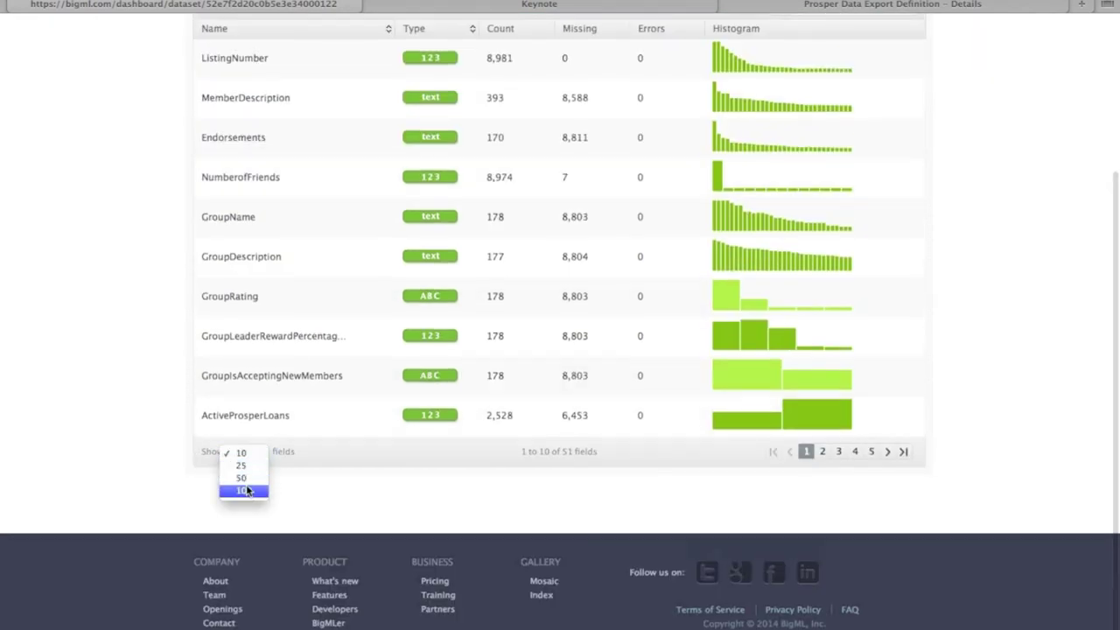
{"action": "left_click", "coordinate": [243, 490]}
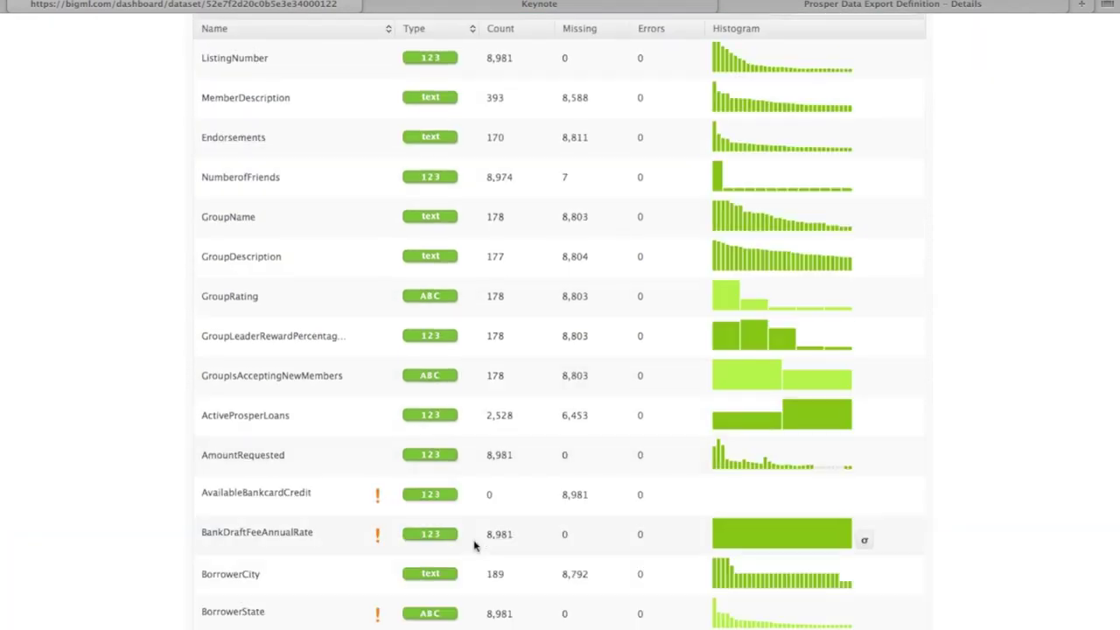
{"action": "scroll", "coordinate": [475, 540], "scroll_direction": "down", "scroll_amount": 7}
{"action": "scroll", "coordinate": [475, 547], "scroll_direction": "down", "scroll_amount": 7}
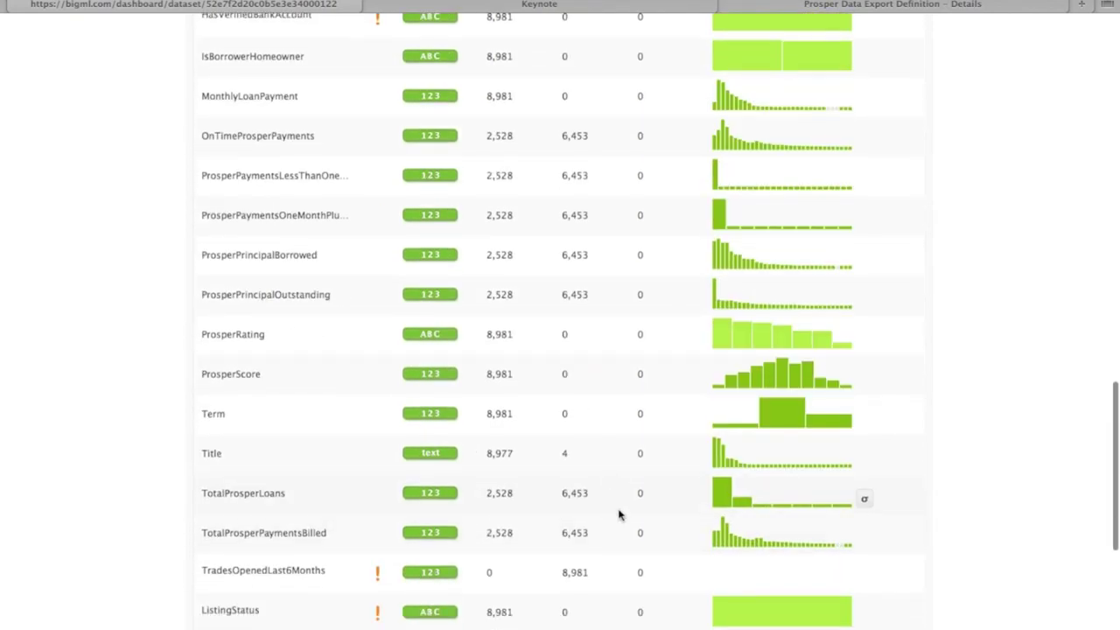
{"action": "scroll", "coordinate": [630, 516], "scroll_direction": "down", "scroll_amount": 3}
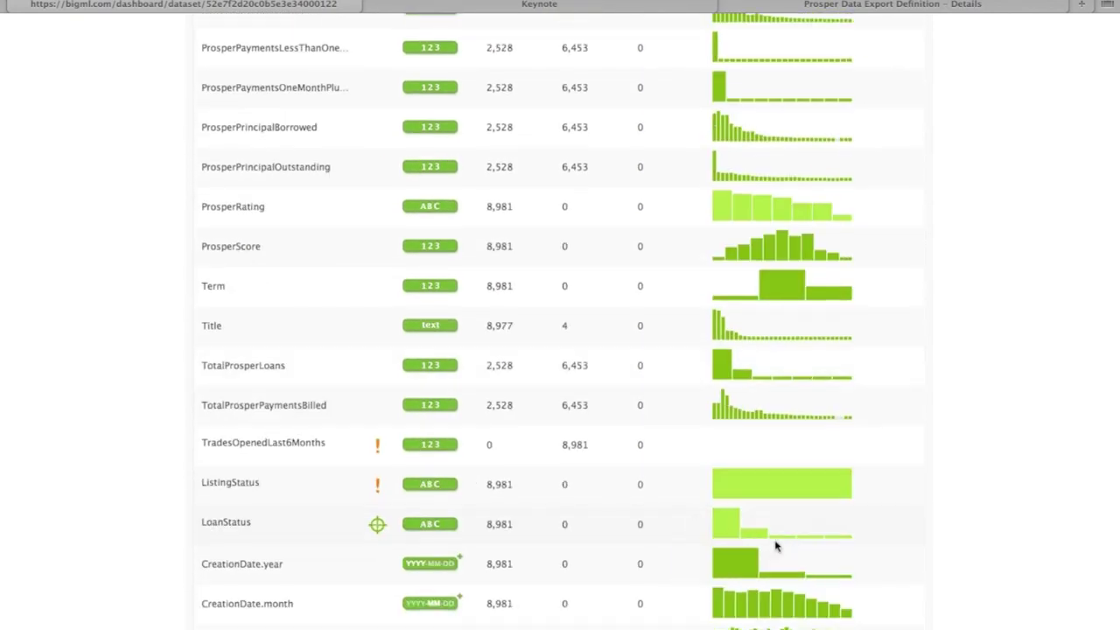
{"action": "mouse_move", "coordinate": [785, 542]}
{"action": "mouse_move", "coordinate": [730, 514]}
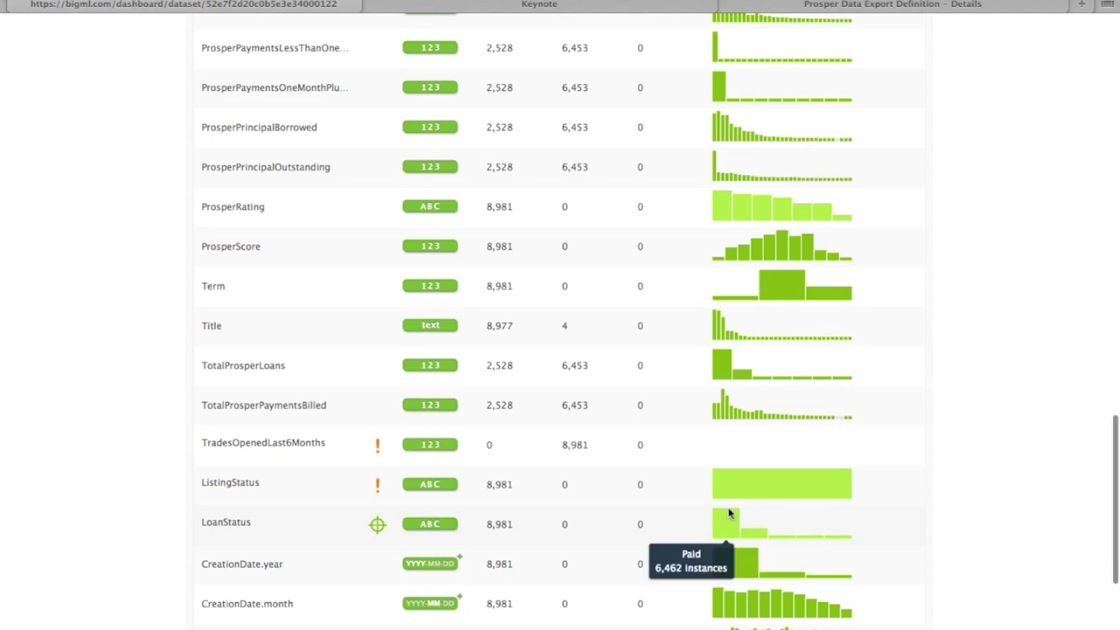
Open the Prosper Listings Balanced model and inspect the prediction path of a node in the tree's BorrowerRate > 0.28 branch.
{"action": "scroll", "coordinate": [730, 514], "scroll_direction": "up", "scroll_amount": 15}
{"action": "scroll", "coordinate": [491, 156], "scroll_direction": "up", "scroll_amount": 4}
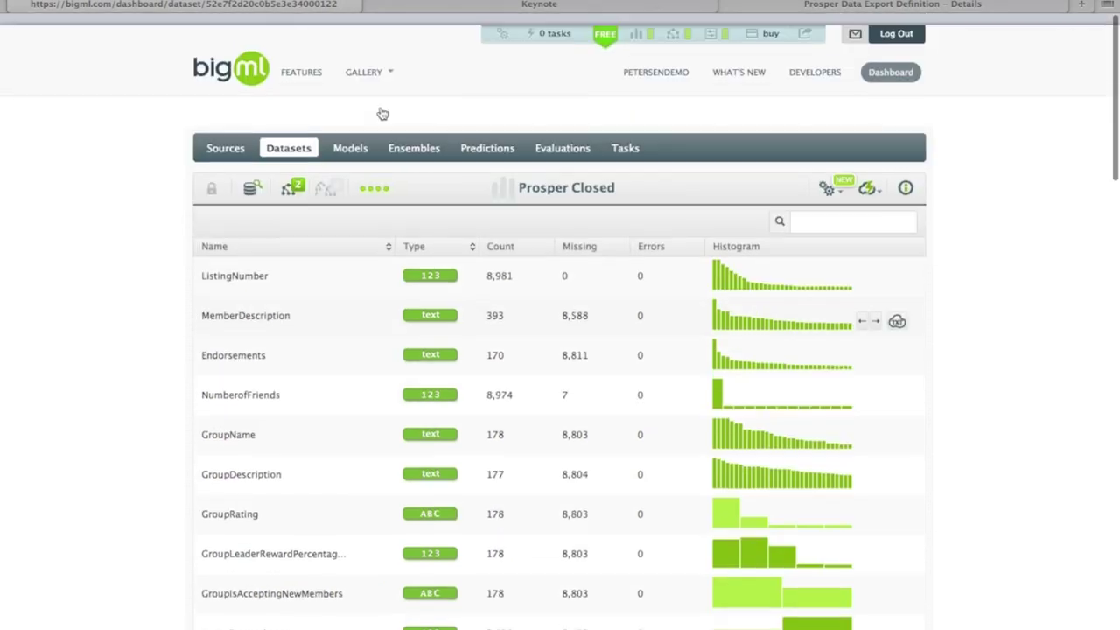
{"action": "left_click", "coordinate": [348, 137]}
{"action": "left_click", "coordinate": [351, 227]}
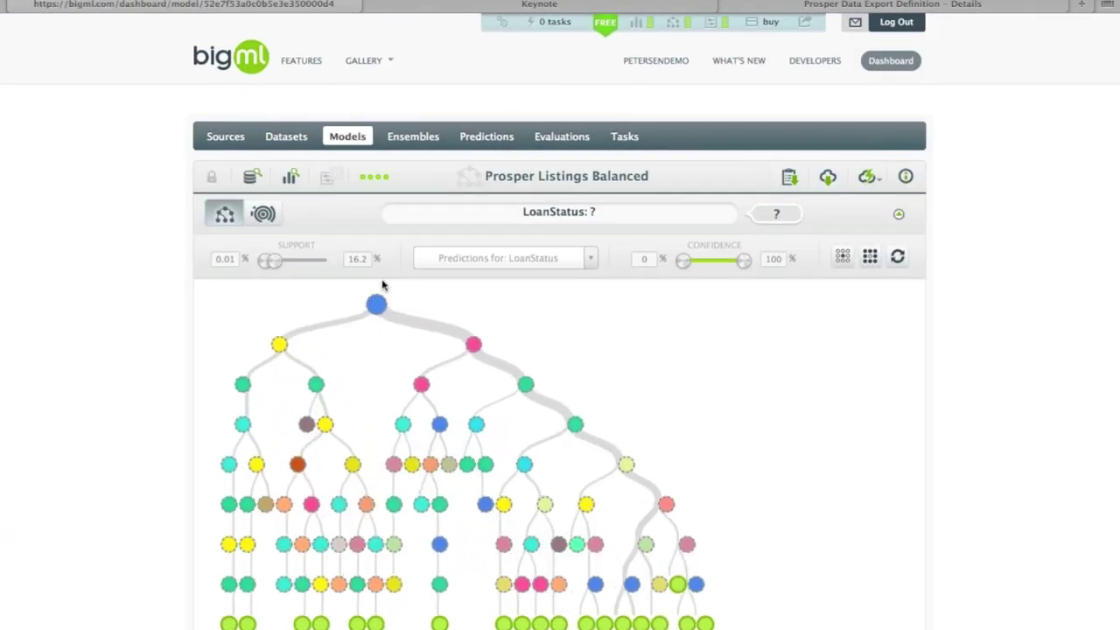
{"action": "scroll", "coordinate": [222, 378], "scroll_direction": "down", "scroll_amount": 3}
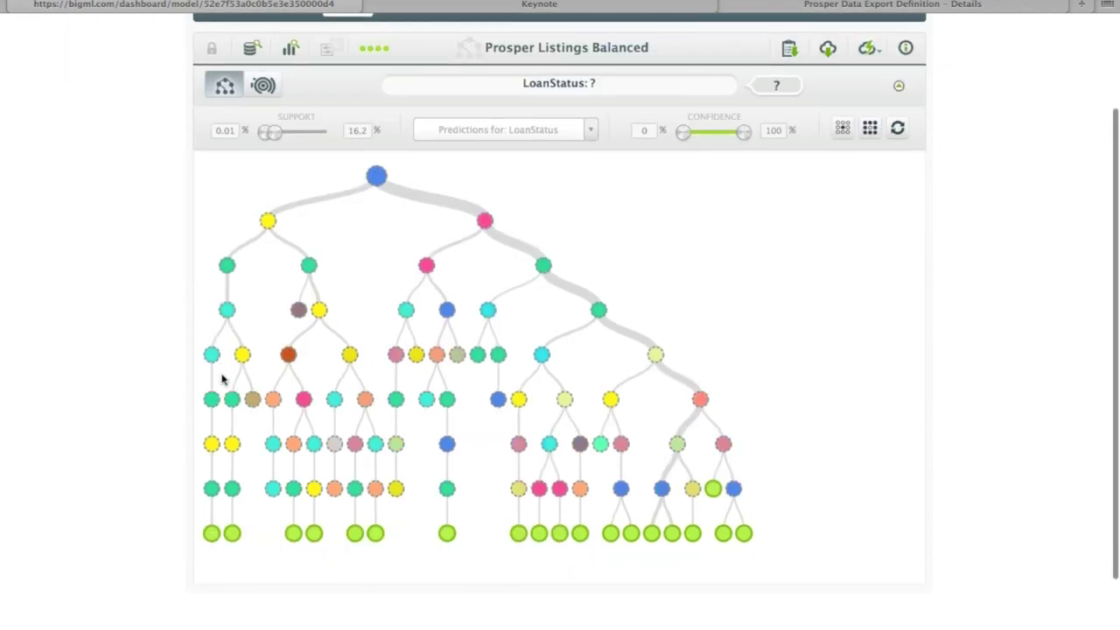
{"action": "scroll", "coordinate": [223, 378], "scroll_direction": "up", "scroll_amount": 3}
{"action": "left_click", "coordinate": [225, 390]}
{"action": "scroll", "coordinate": [849, 294], "scroll_direction": "down", "scroll_amount": 1}
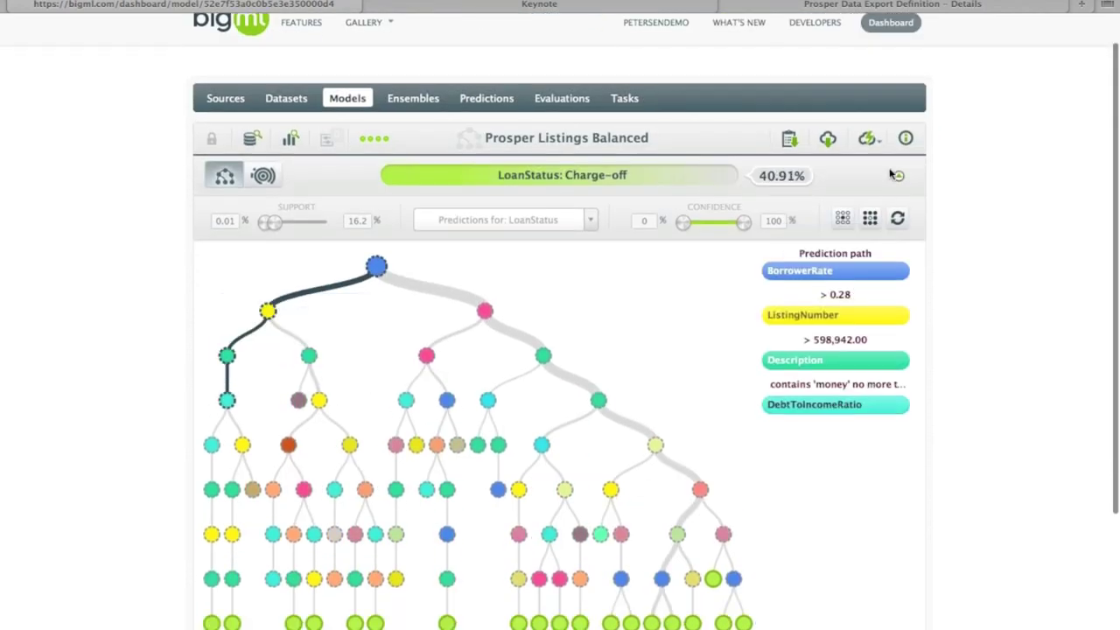
Open the Prosper Listings Balanced model's Model Summary Report, review its field importance ranking, and close the report.
{"action": "left_click", "coordinate": [791, 140]}
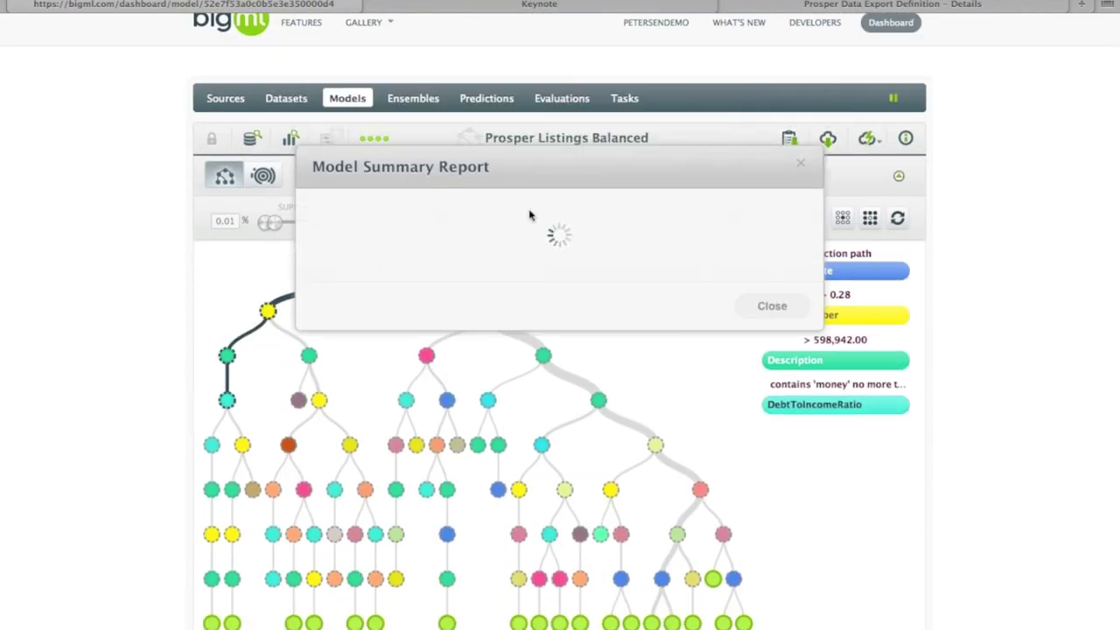
{"action": "scroll", "coordinate": [429, 314], "scroll_direction": "down", "scroll_amount": 2}
{"action": "scroll", "coordinate": [429, 314], "scroll_direction": "down", "scroll_amount": 5}
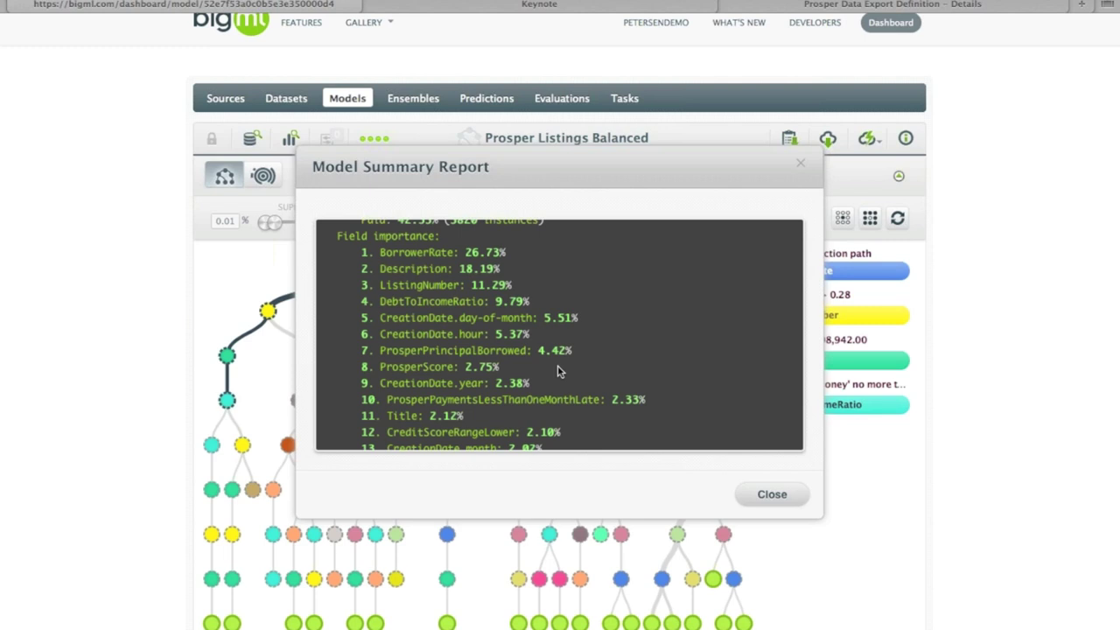
{"action": "left_click", "coordinate": [762, 493]}
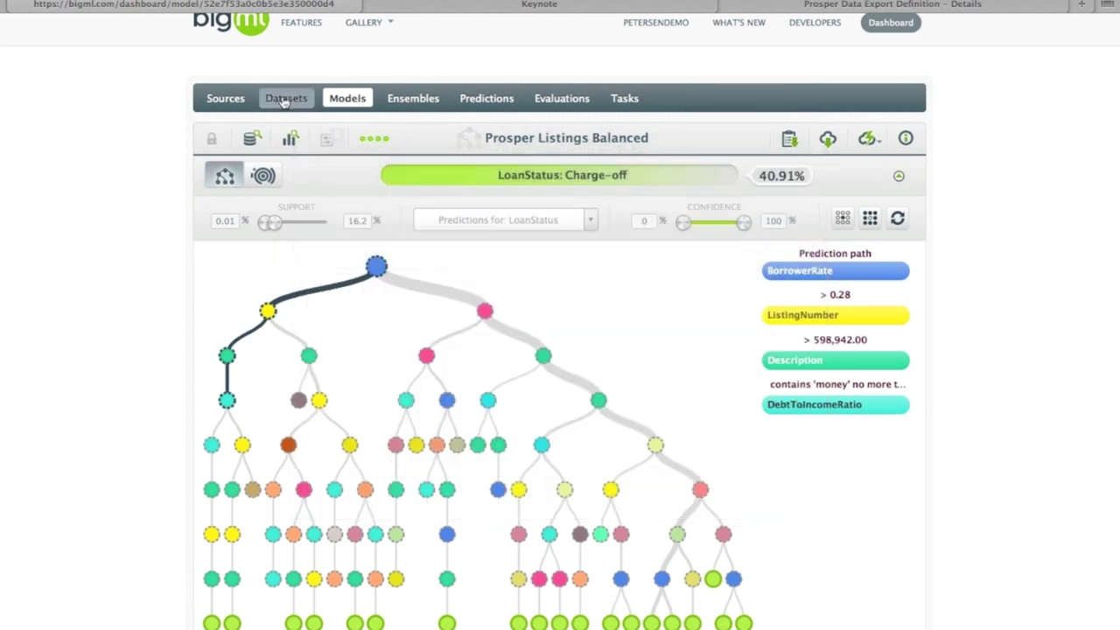
Reopen the Prosper Listings Balanced model and show its sunburst view coloured by prediction.
{"action": "left_click", "coordinate": [284, 99]}
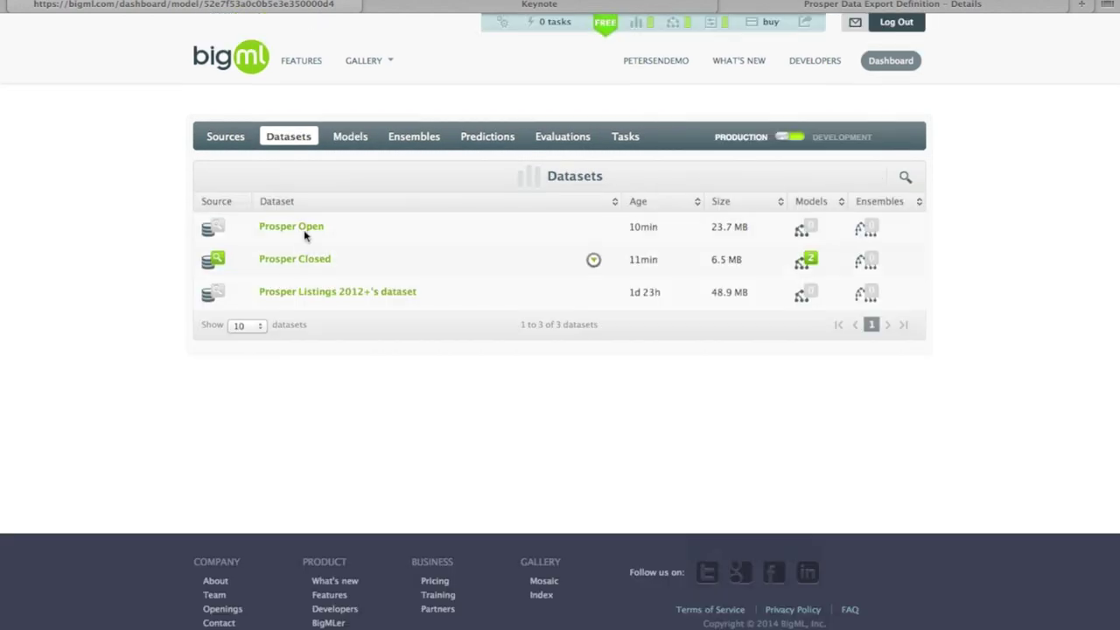
{"action": "left_click", "coordinate": [356, 141]}
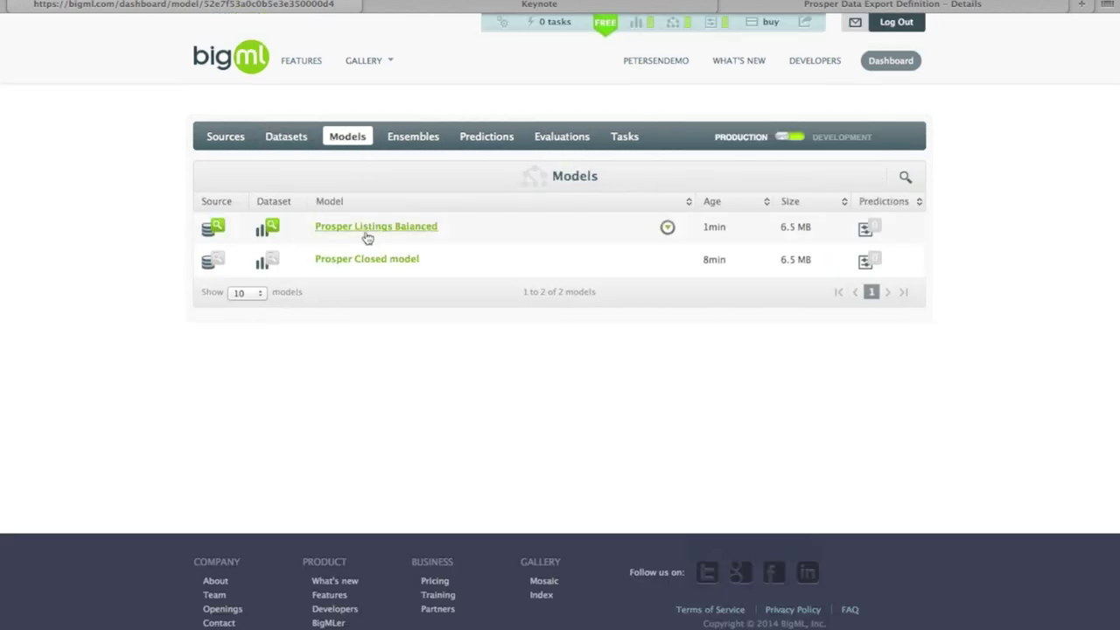
{"action": "left_click", "coordinate": [370, 229]}
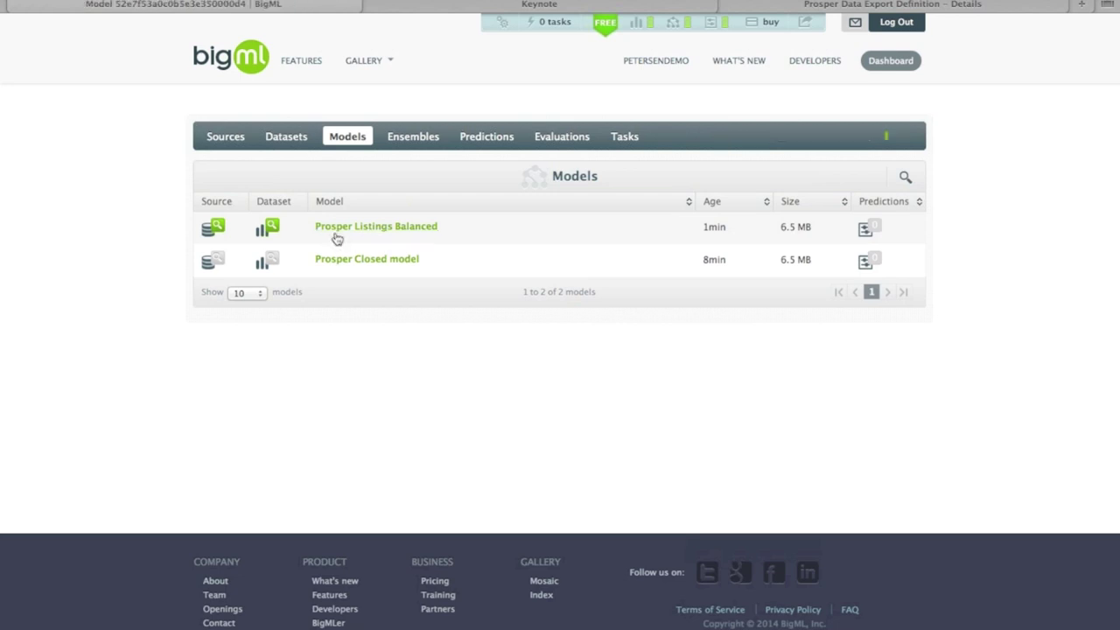
{"action": "left_click", "coordinate": [263, 214]}
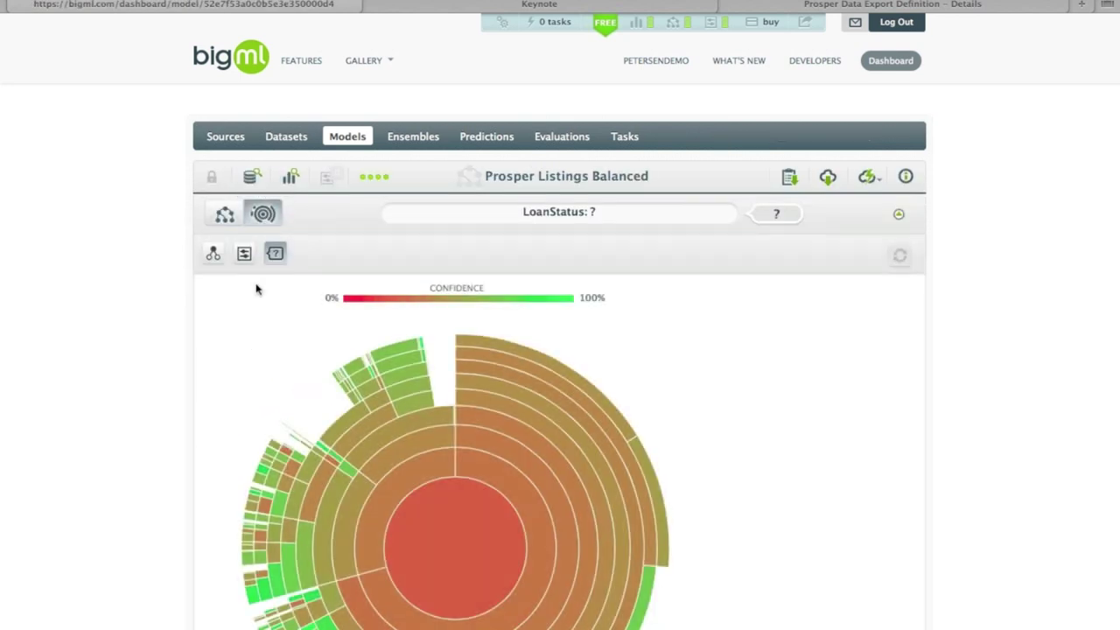
{"action": "scroll", "coordinate": [263, 332], "scroll_direction": "down", "scroll_amount": 2}
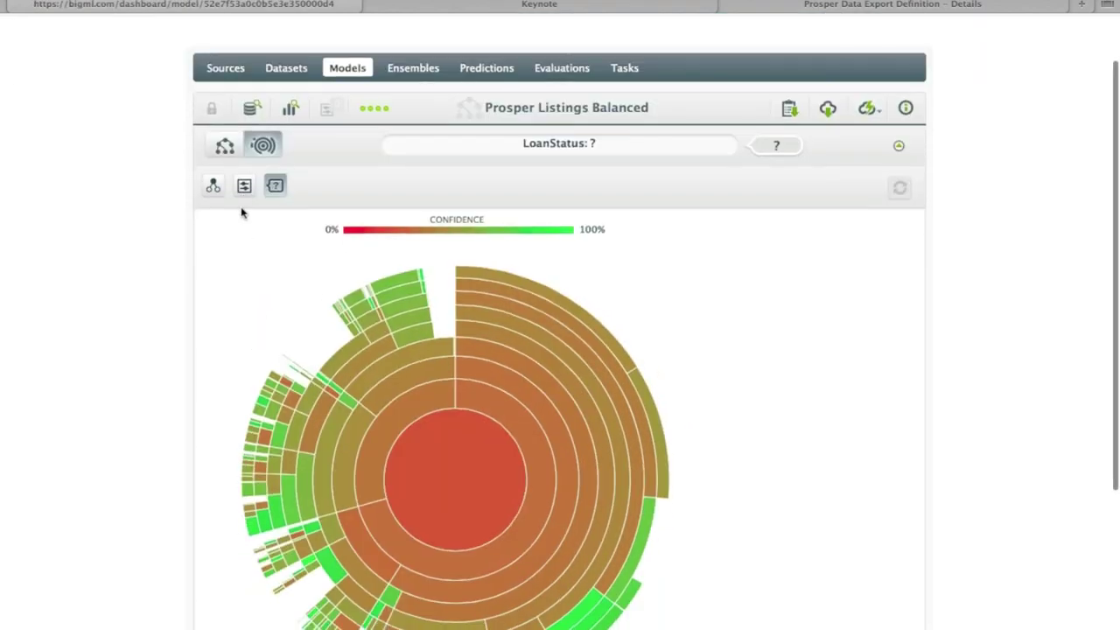
{"action": "left_click", "coordinate": [243, 185]}
{"action": "scroll", "coordinate": [243, 271], "scroll_direction": "down", "scroll_amount": 3}
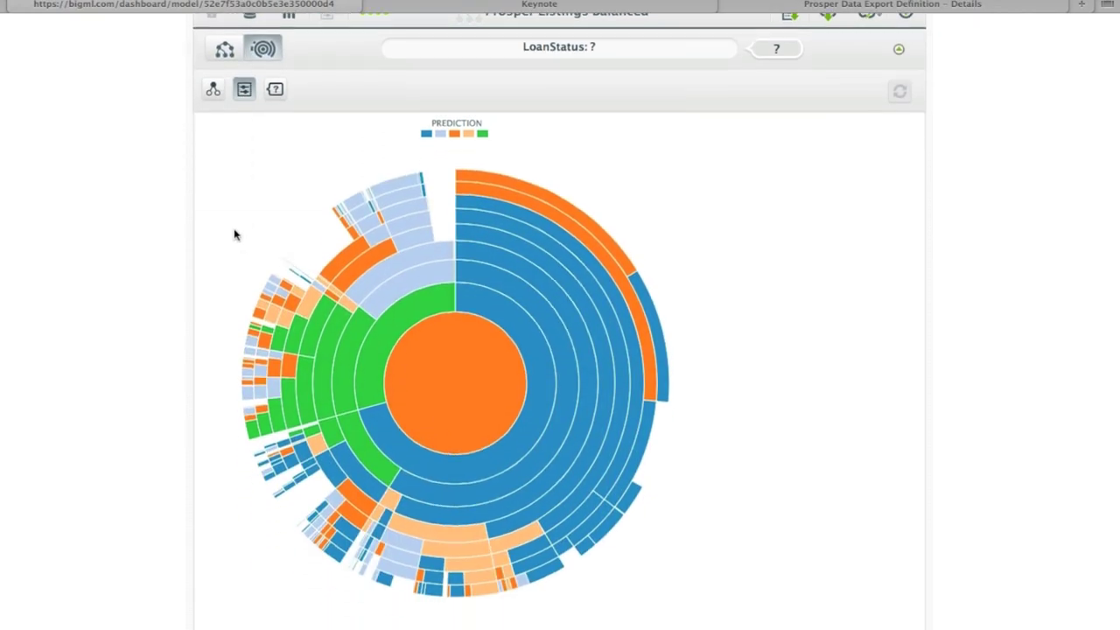
Start a new model configuration on the Prosper Closed dataset and enable automatic balancing of the LoanStatus classes.
{"action": "scroll", "coordinate": [245, 210], "scroll_direction": "up", "scroll_amount": 5}
{"action": "left_click", "coordinate": [286, 138]}
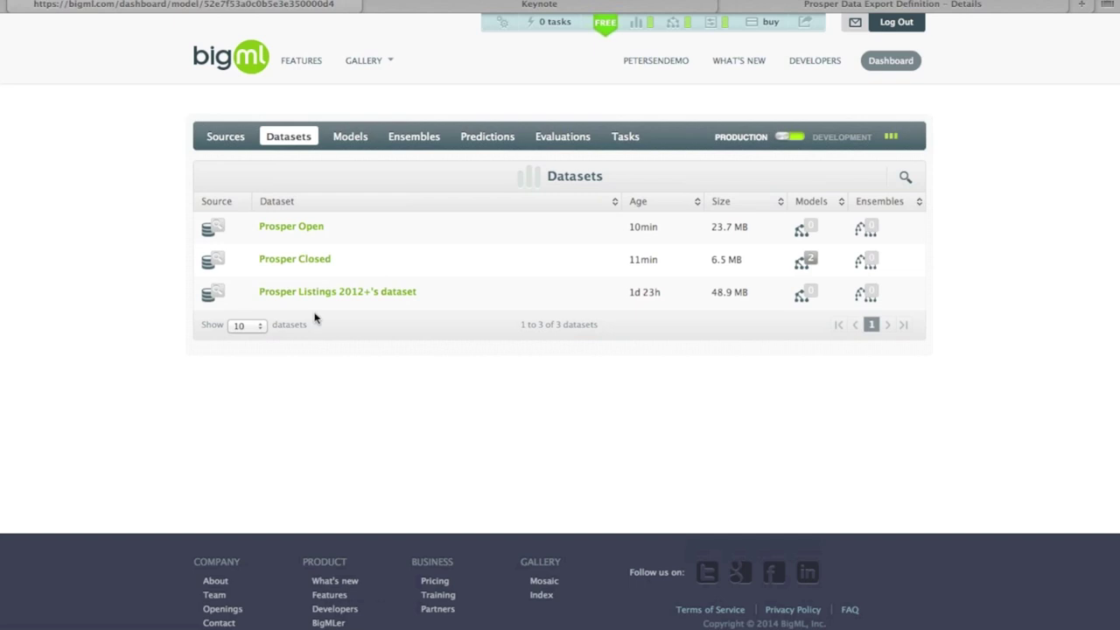
{"action": "left_click", "coordinate": [316, 262]}
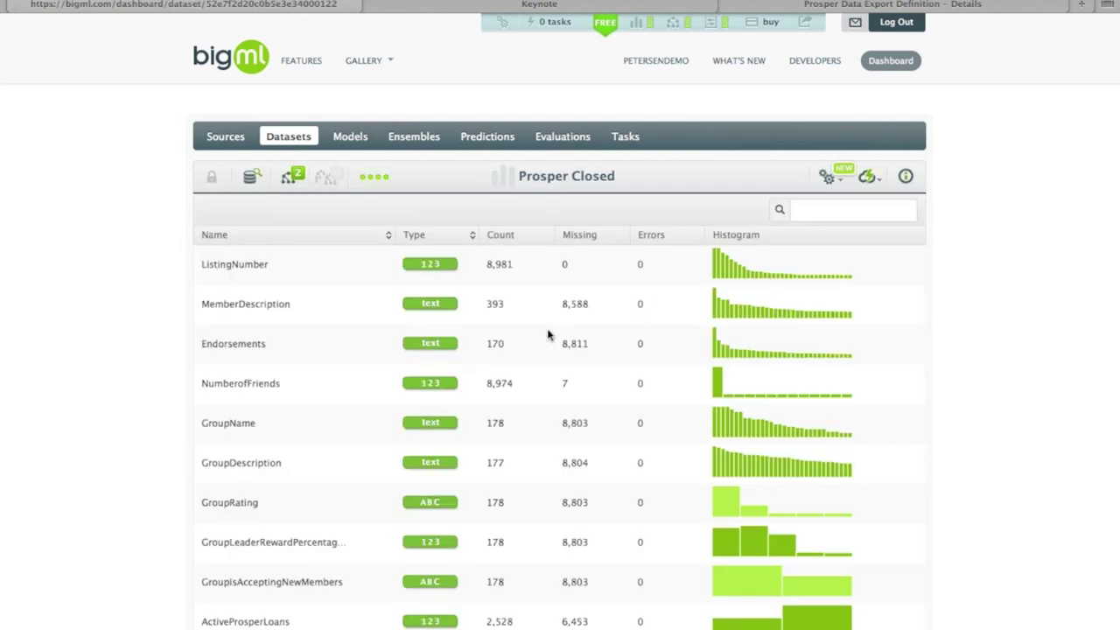
{"action": "left_click", "coordinate": [827, 176]}
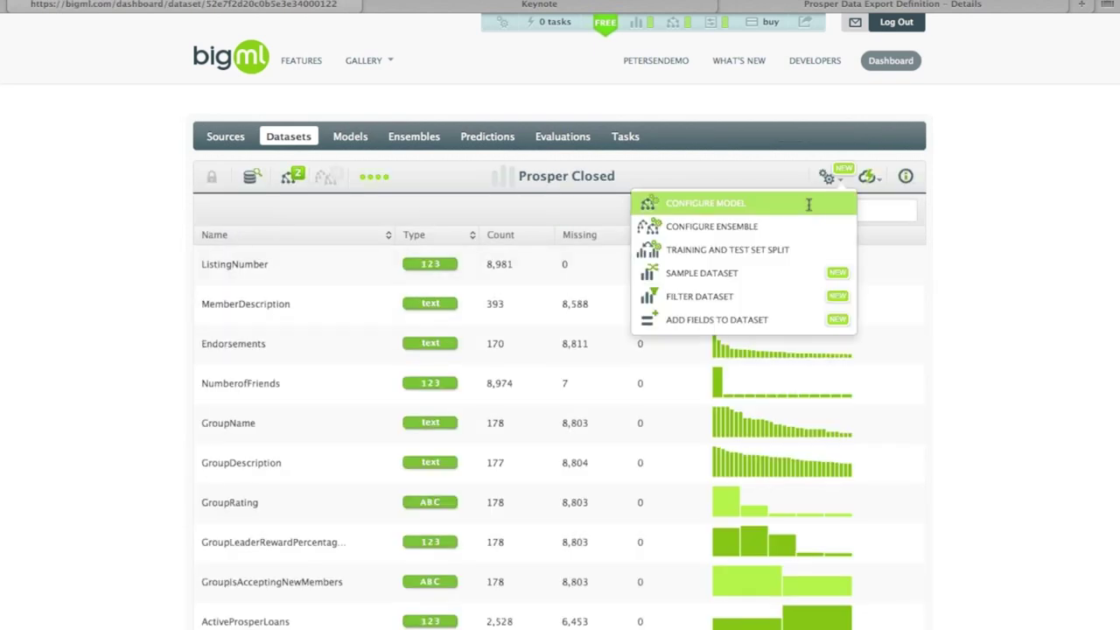
{"action": "left_click", "coordinate": [809, 203]}
{"action": "left_click", "coordinate": [362, 276]}
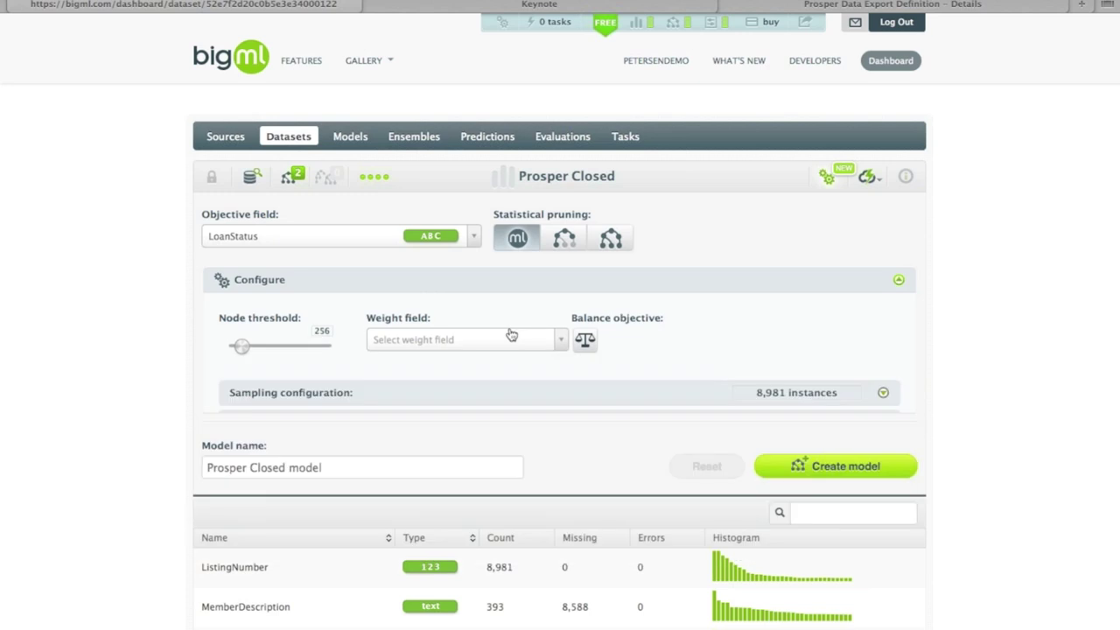
{"action": "left_click", "coordinate": [585, 341]}
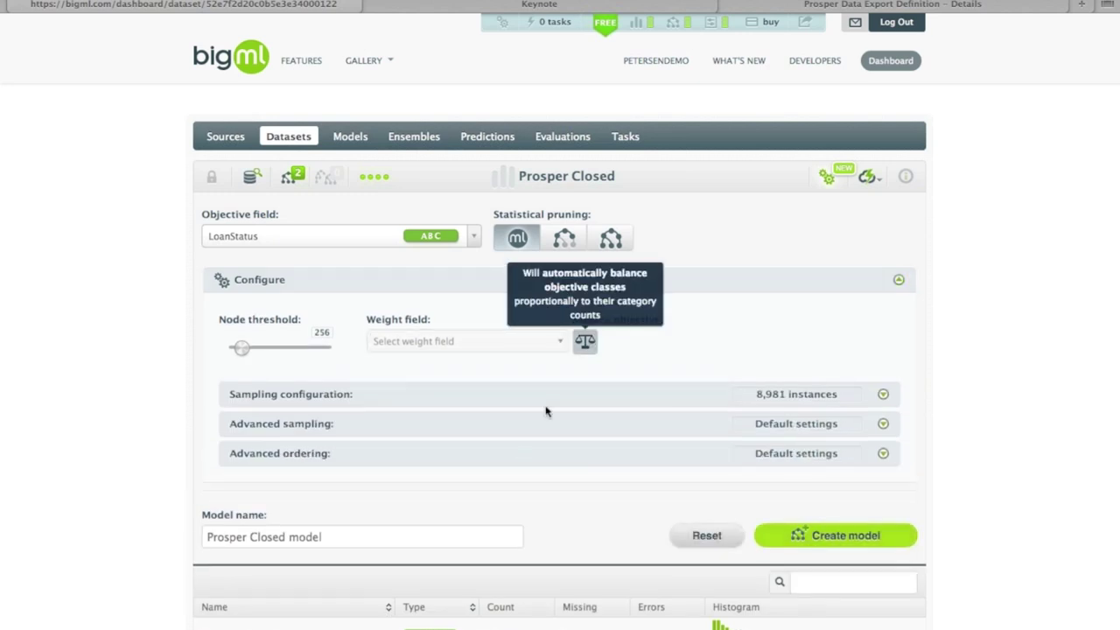
Name the new model "Prosper Closed Balanced" and create it.
{"action": "double_click", "coordinate": [292, 538]}
{"action": "type", "text": "B"}
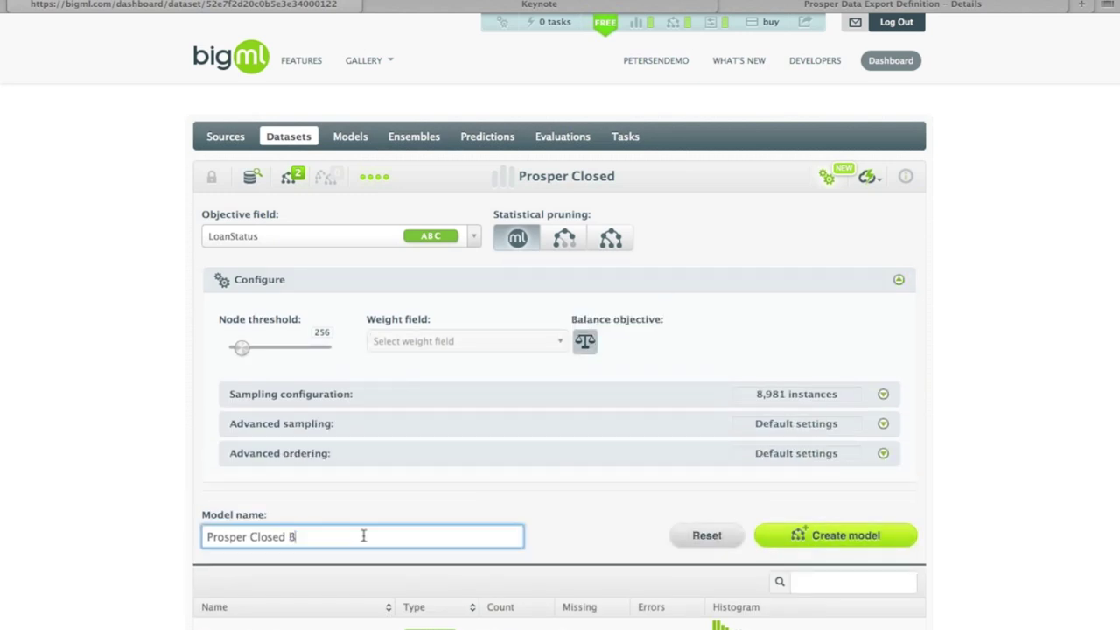
{"action": "type", "text": "alanced"}
{"action": "left_click", "coordinate": [807, 534]}
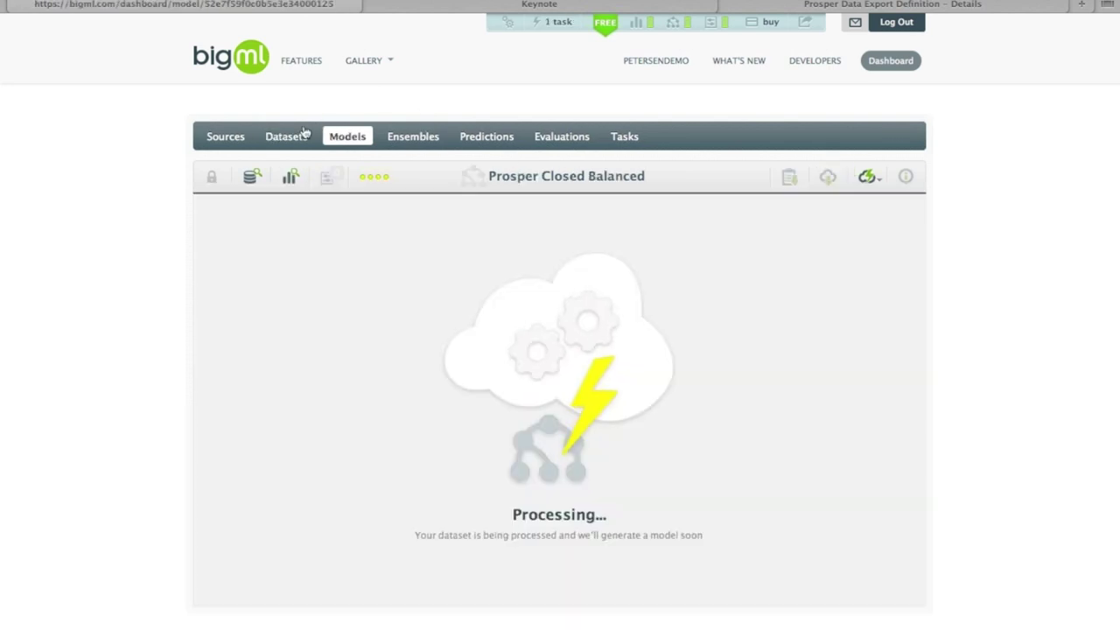
Open the Prosper Closed Balanced model's sunburst, colour it by prediction, and identify the loan status classes in the legend.
{"action": "left_click", "coordinate": [337, 138]}
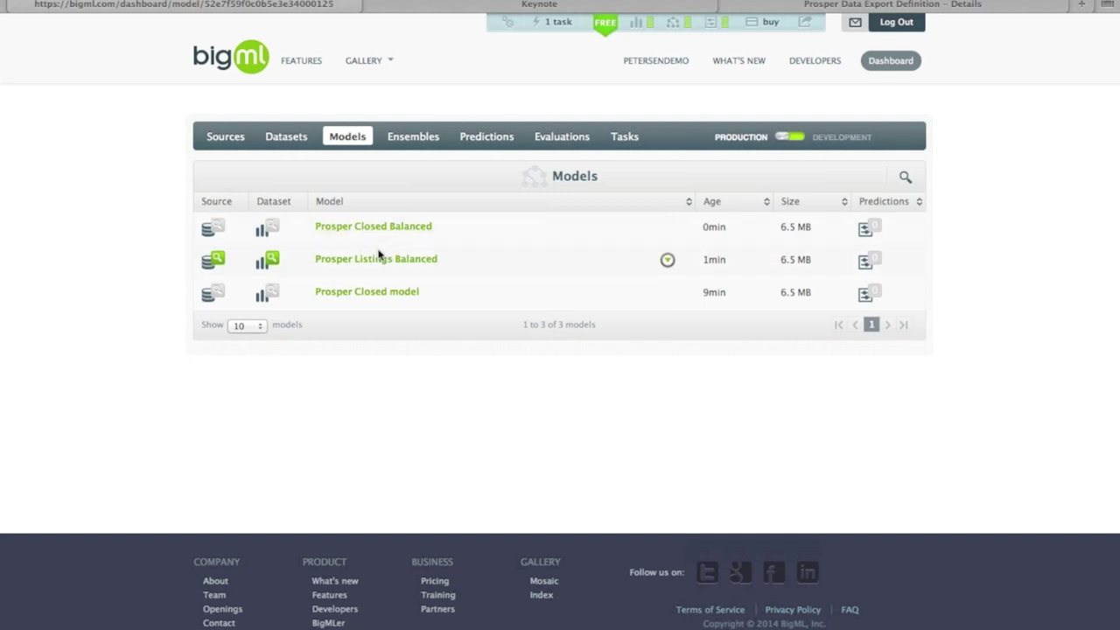
{"action": "left_click", "coordinate": [376, 229]}
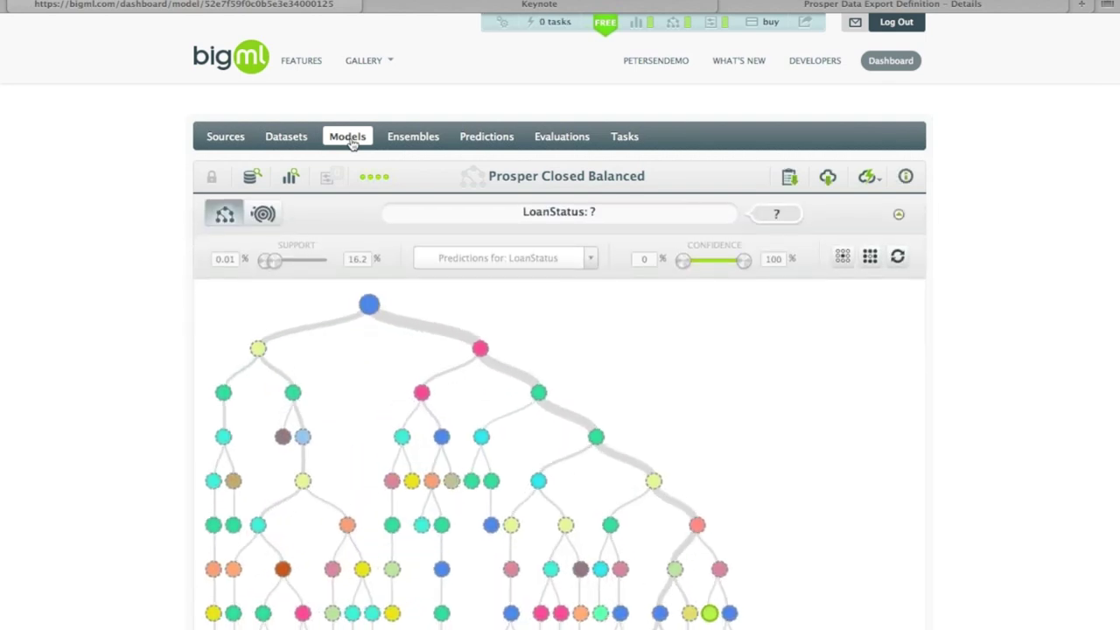
{"action": "left_click", "coordinate": [264, 213]}
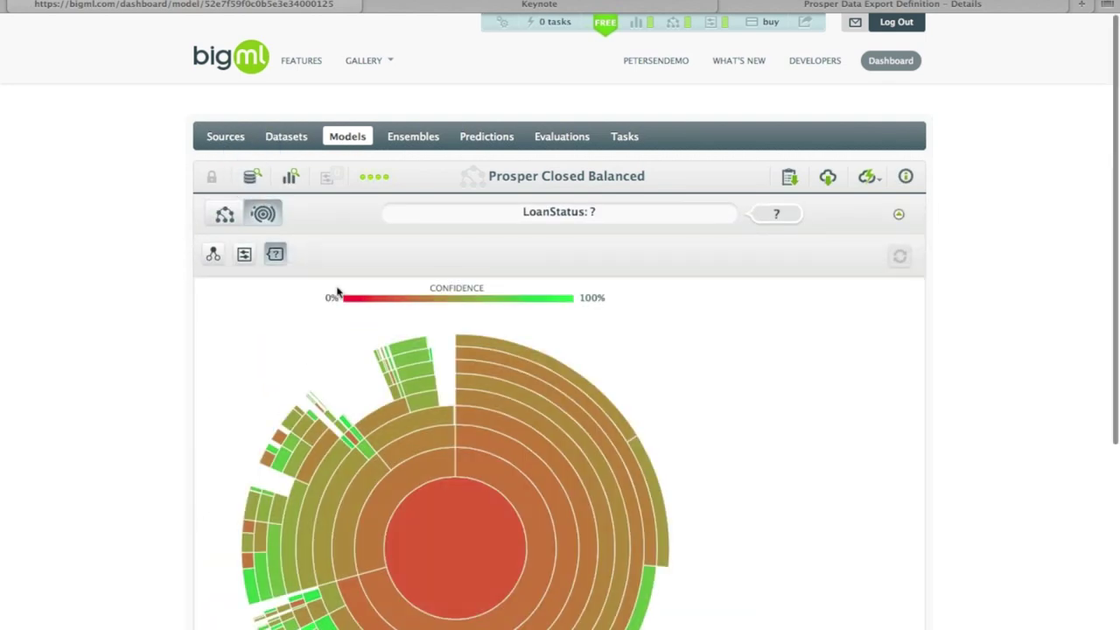
{"action": "scroll", "coordinate": [316, 276], "scroll_direction": "down", "scroll_amount": 1}
{"action": "left_click", "coordinate": [245, 234]}
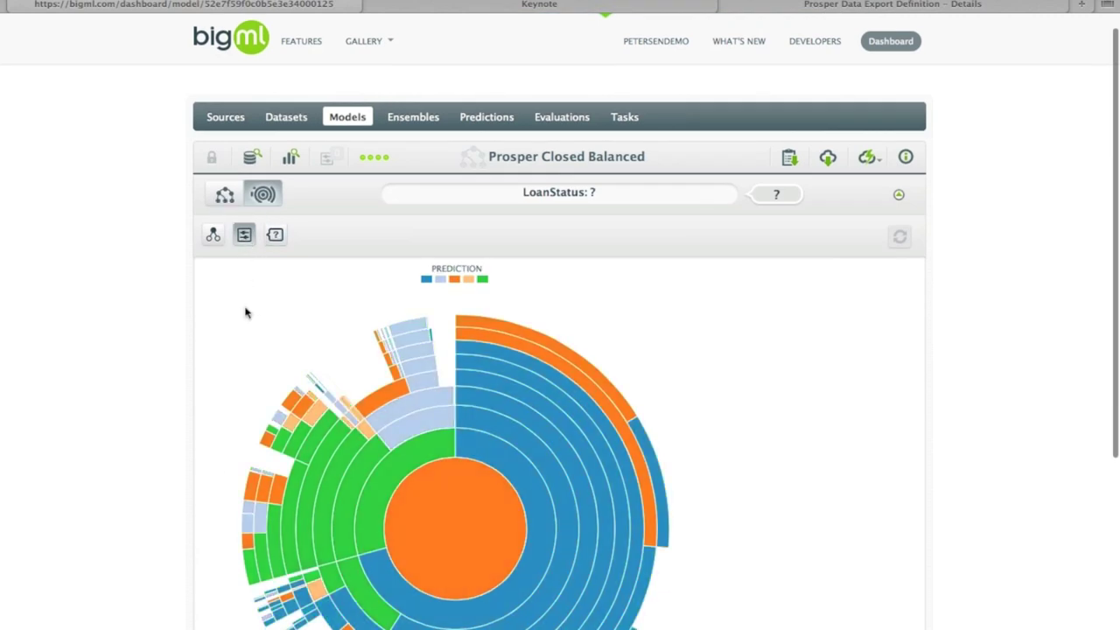
{"action": "scroll", "coordinate": [245, 313], "scroll_direction": "down", "scroll_amount": 4}
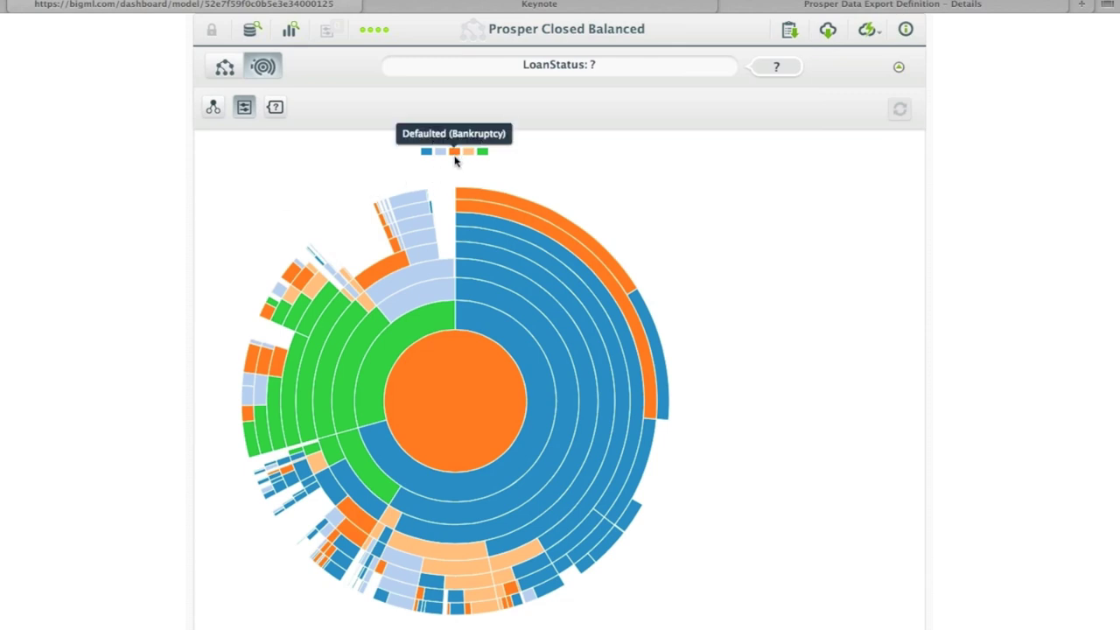
Inspect the rules and confidence of the default segments in the sunburst, zooming into a Defaulted (SettledInFull) branch and restoring the full view.
{"action": "mouse_move", "coordinate": [479, 192]}
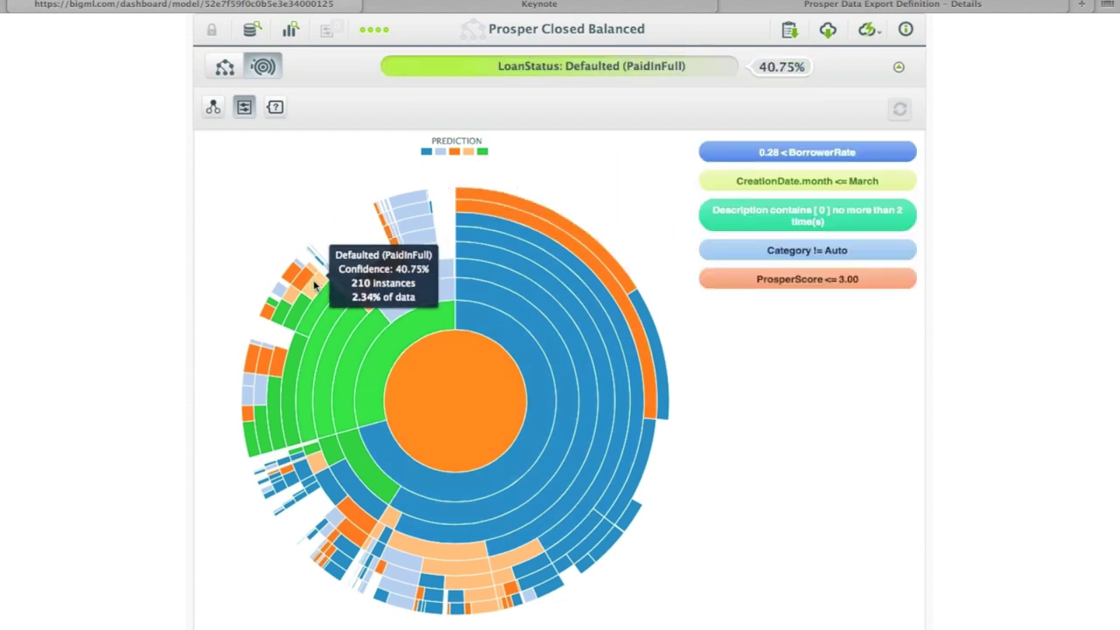
{"action": "mouse_move", "coordinate": [292, 392]}
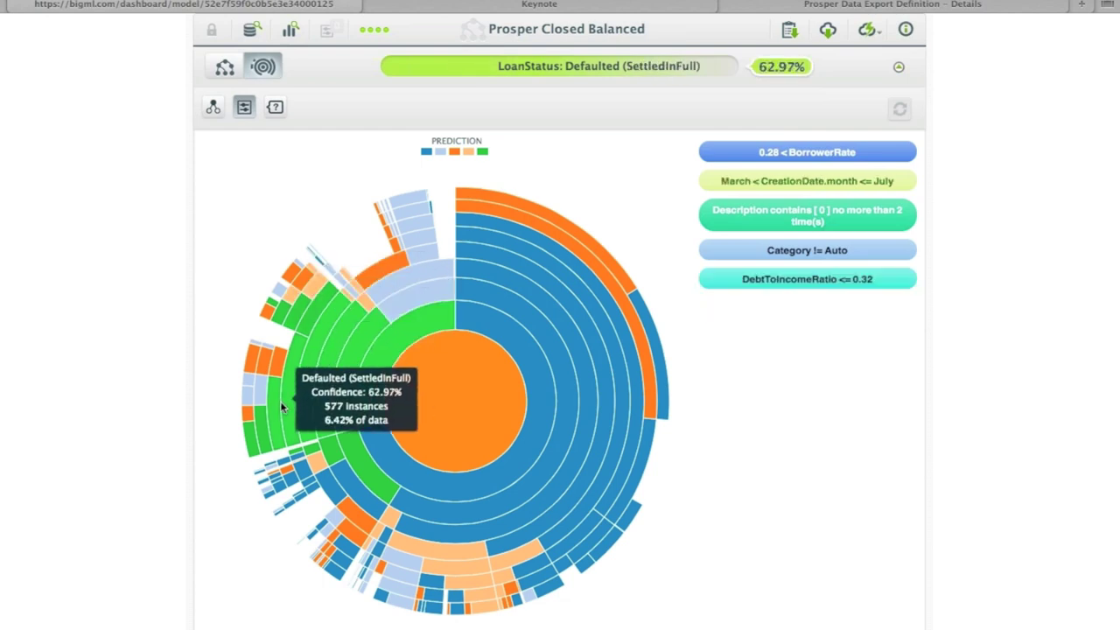
{"action": "mouse_move", "coordinate": [256, 318]}
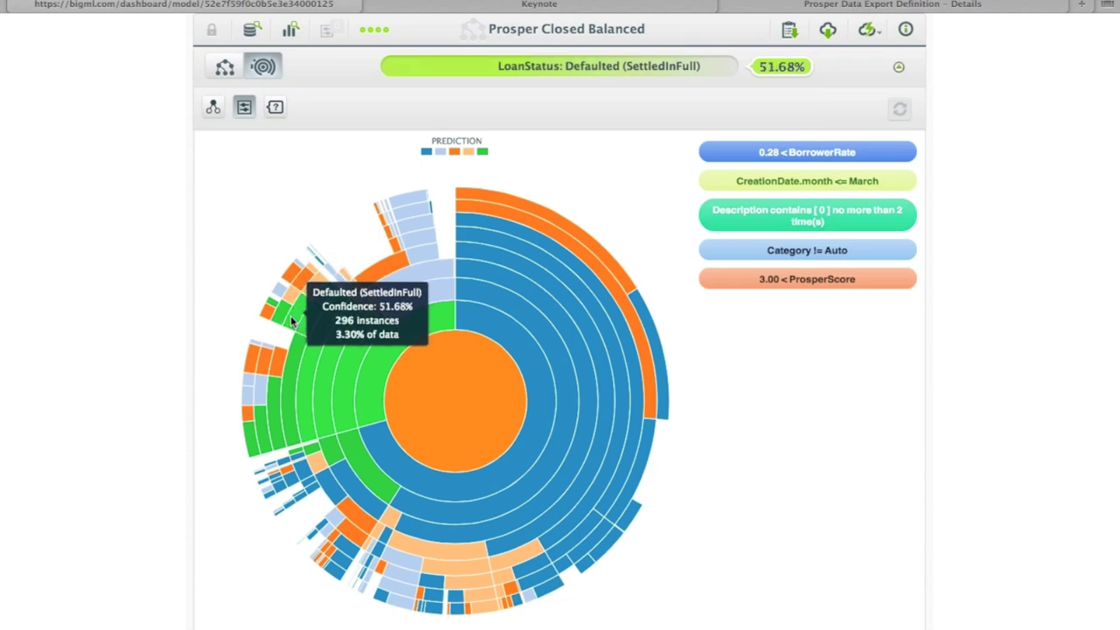
{"action": "left_click", "coordinate": [282, 315]}
{"action": "left_click", "coordinate": [282, 313]}
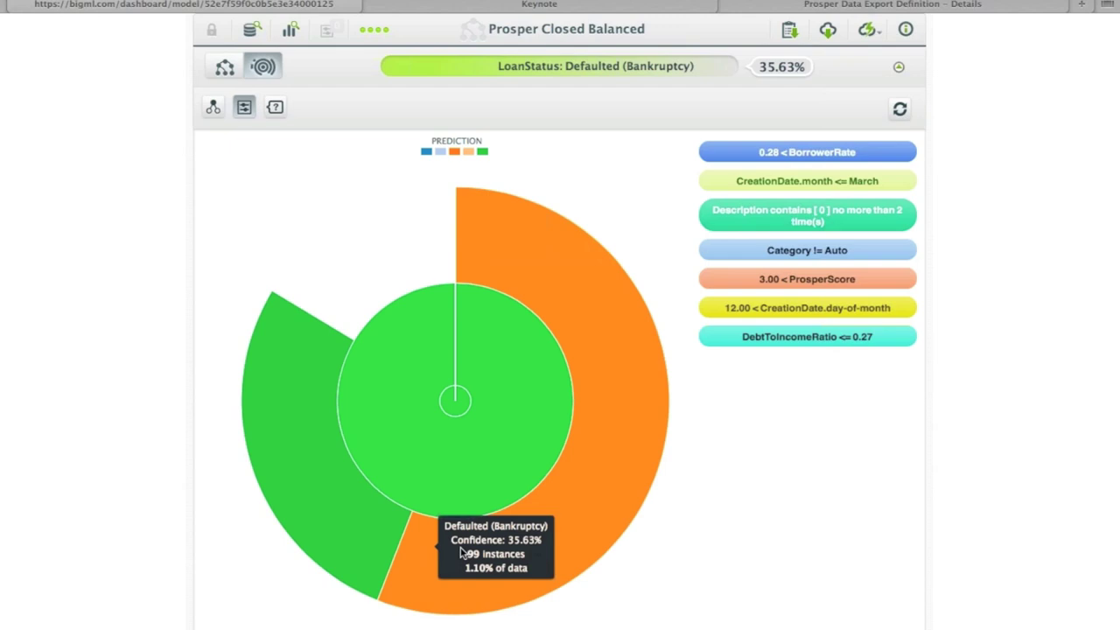
{"action": "left_click", "coordinate": [901, 108]}
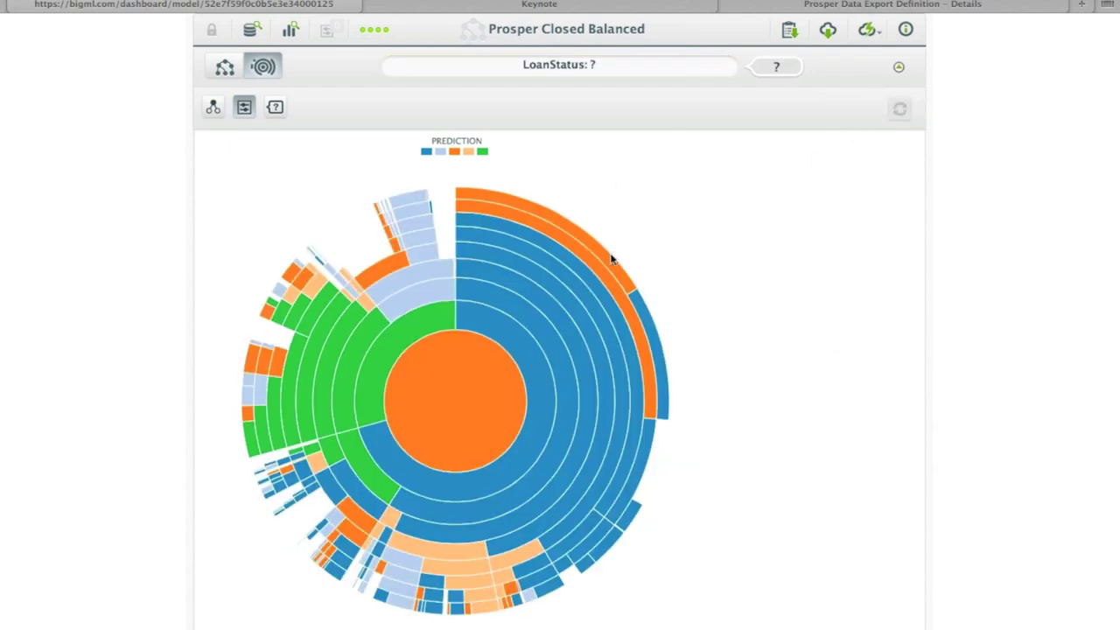
{"action": "mouse_move", "coordinate": [616, 264]}
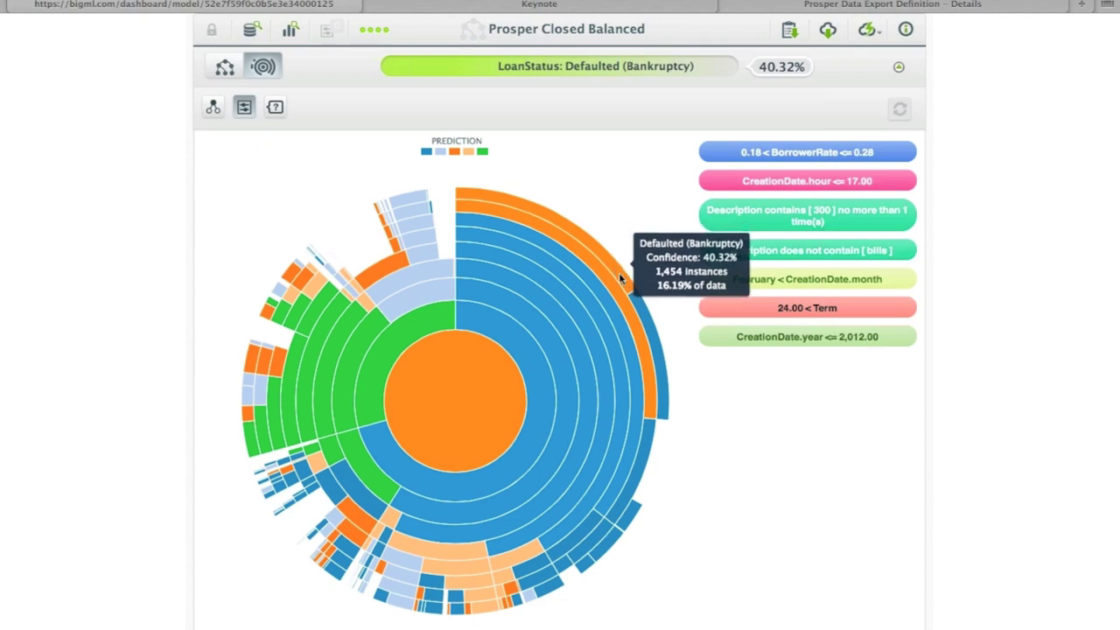
{"action": "mouse_move", "coordinate": [631, 284]}
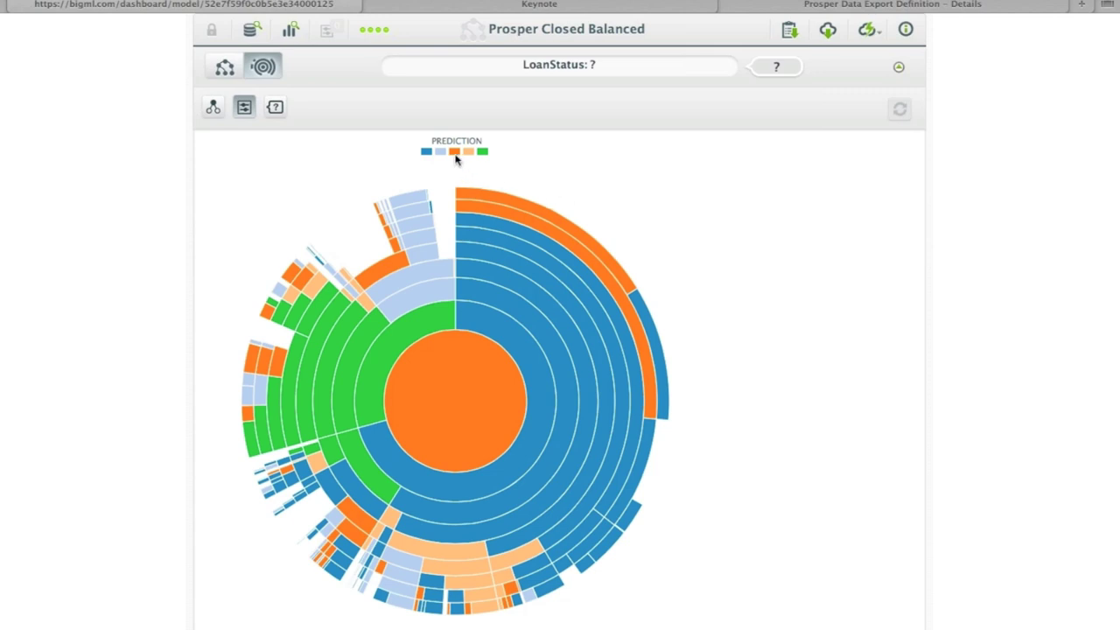
{"action": "mouse_move", "coordinate": [463, 158]}
Open the model summary report, review the field importance ranking down to AmountRequested, and close the report.
{"action": "left_click", "coordinate": [790, 33]}
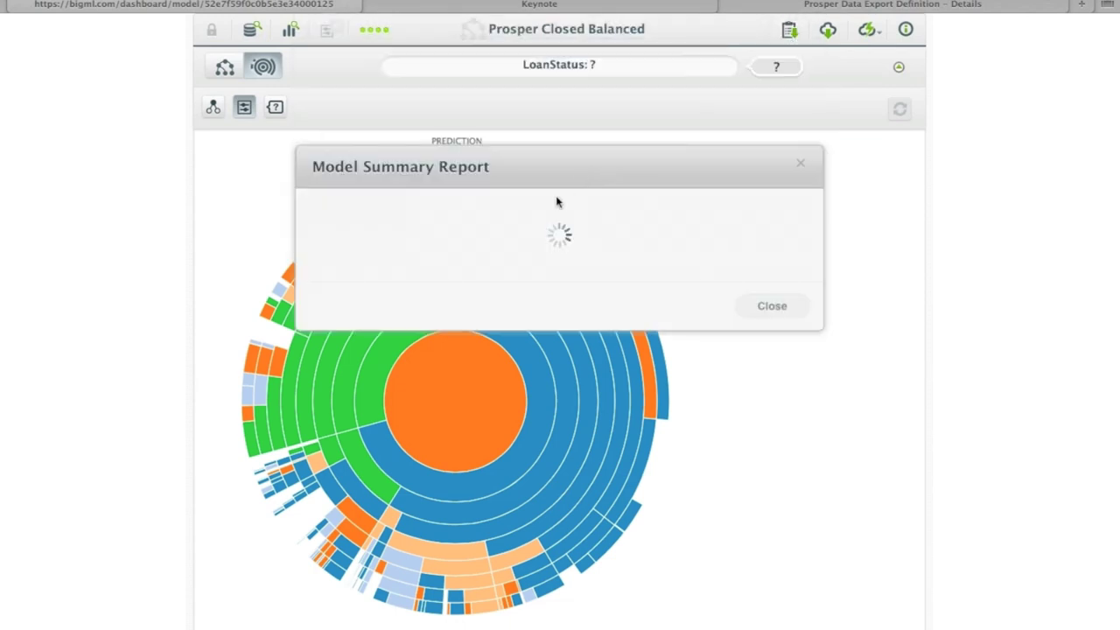
{"action": "scroll", "coordinate": [477, 305], "scroll_direction": "down", "scroll_amount": 5}
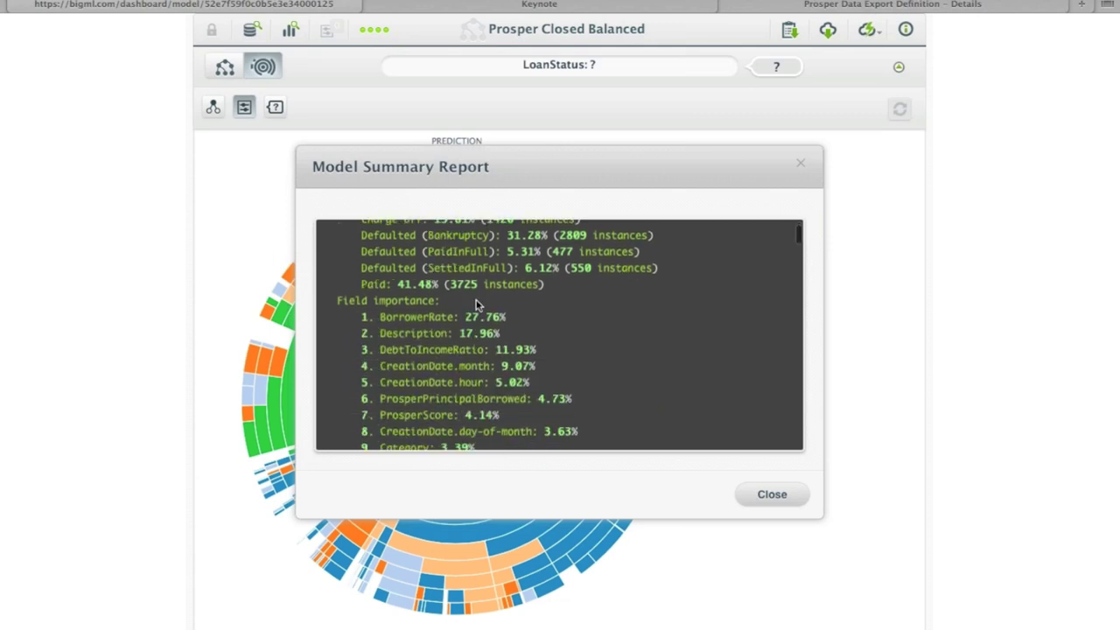
{"action": "scroll", "coordinate": [477, 304], "scroll_direction": "down", "scroll_amount": 6}
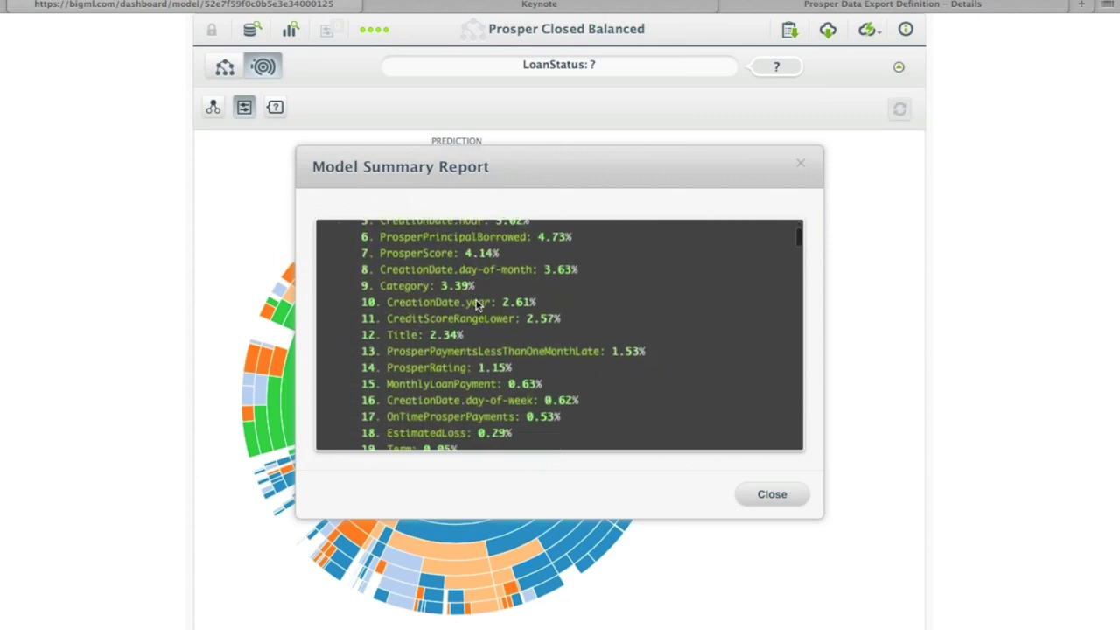
{"action": "scroll", "coordinate": [475, 298], "scroll_direction": "down", "scroll_amount": 3}
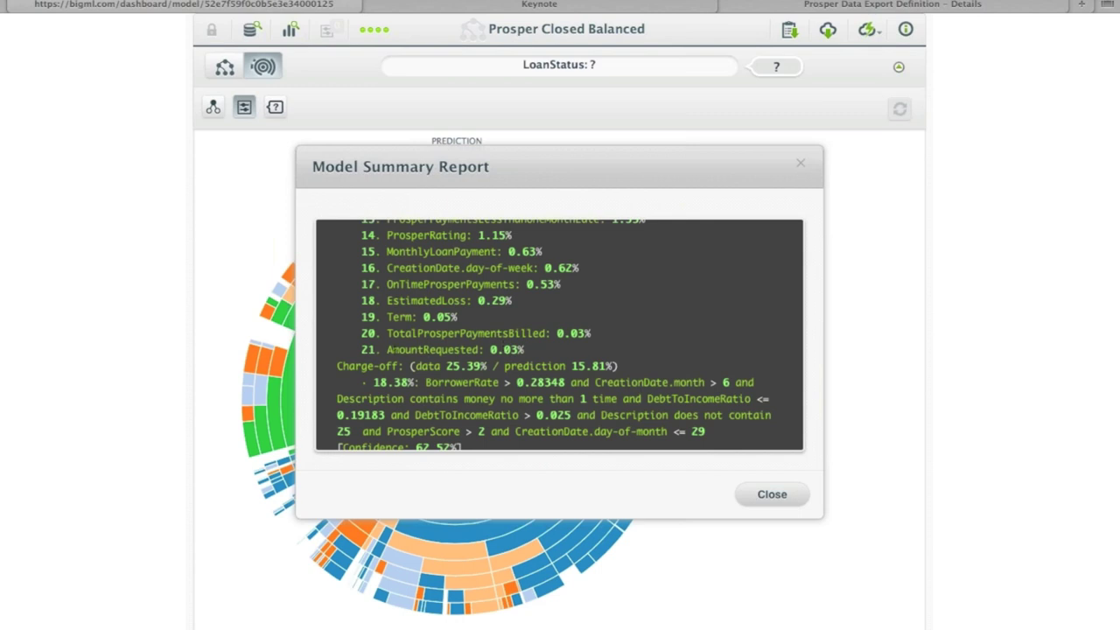
{"action": "left_click_drag", "start_coordinate": [389, 349], "coordinate": [525, 350]}
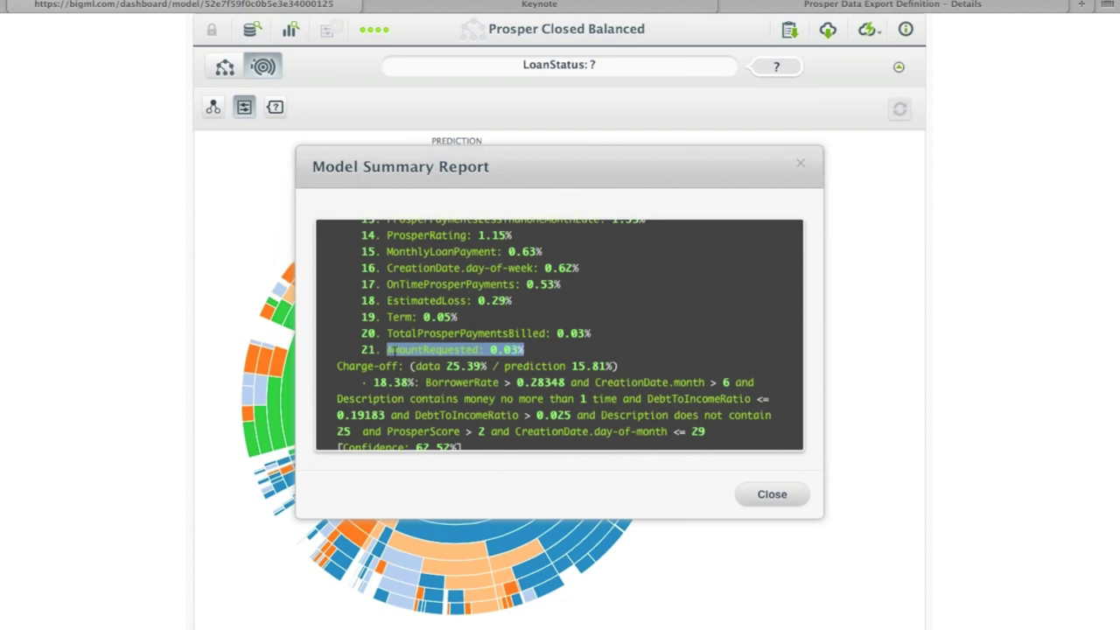
{"action": "left_click", "coordinate": [389, 349]}
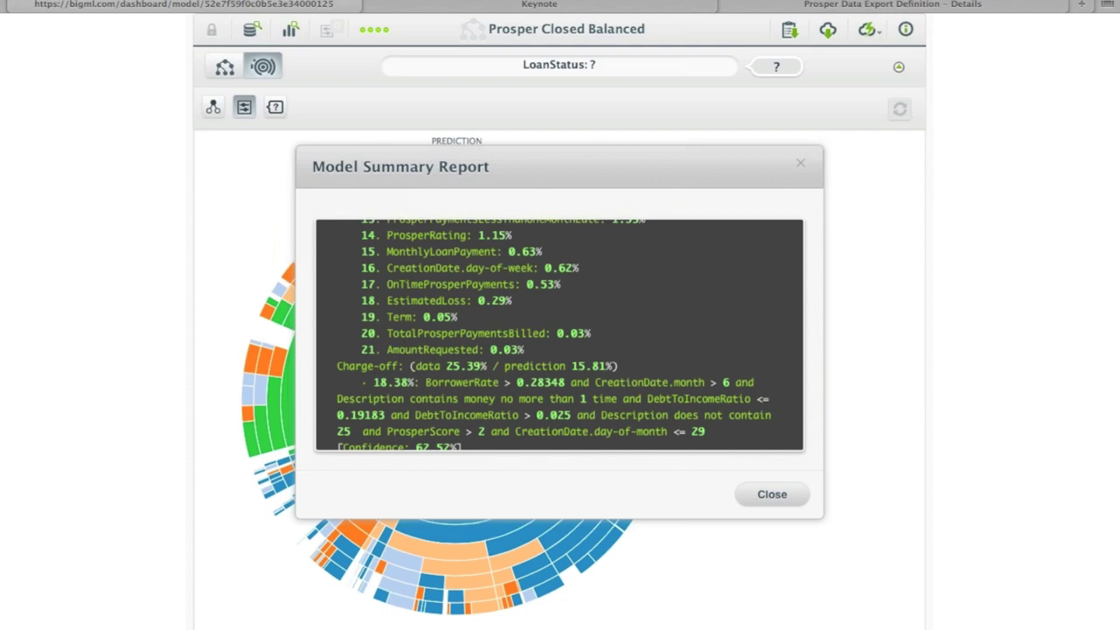
{"action": "left_click", "coordinate": [773, 494]}
Open the Prosper Closed dataset and begin adding a new field named RelativeRisk.
{"action": "scroll", "coordinate": [274, 109], "scroll_direction": "up", "scroll_amount": 2}
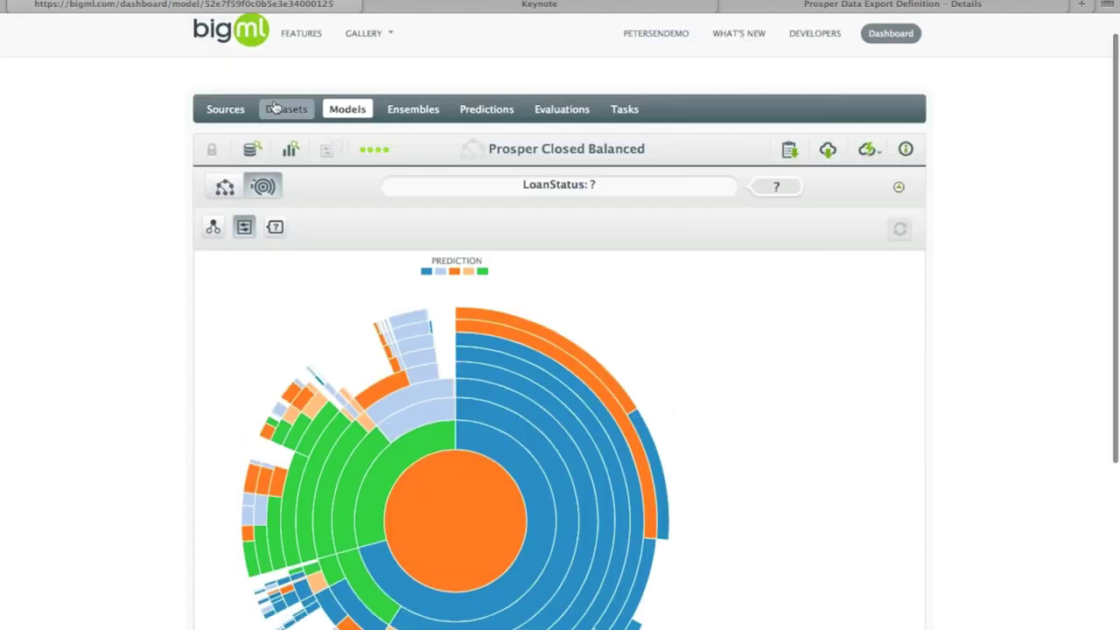
{"action": "left_click", "coordinate": [274, 109]}
{"action": "left_click", "coordinate": [316, 263]}
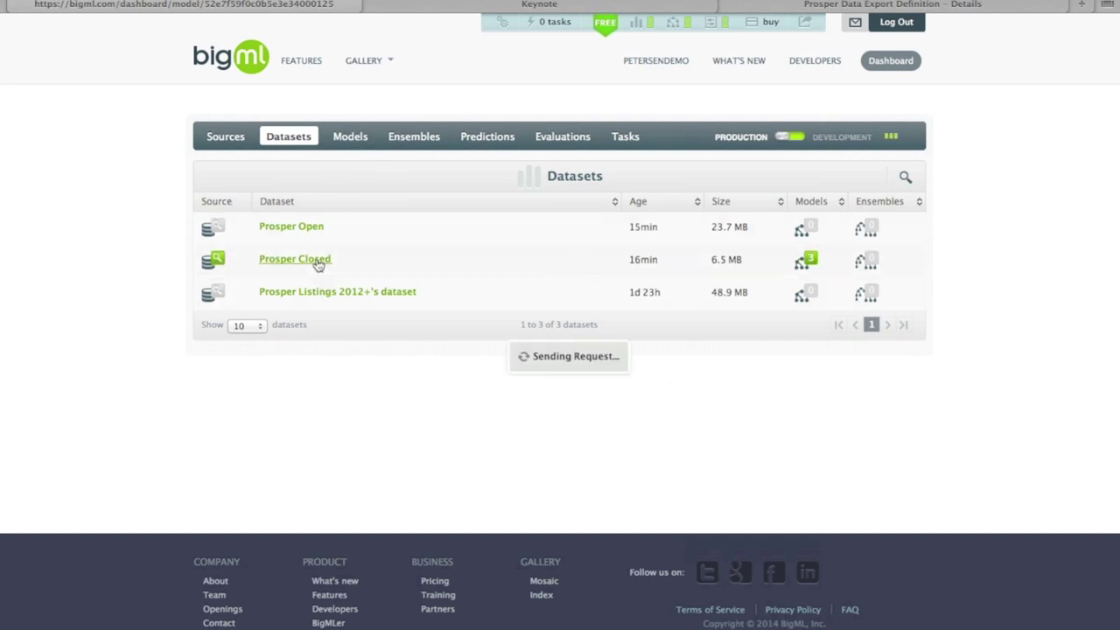
{"action": "mouse_move", "coordinate": [831, 179]}
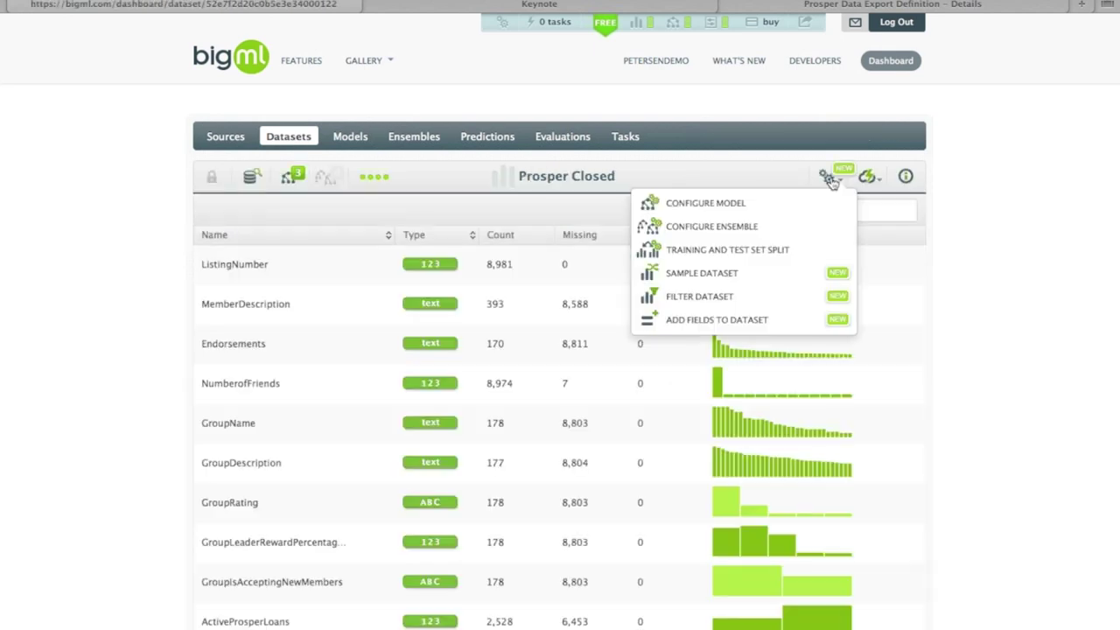
{"action": "left_click", "coordinate": [802, 319]}
{"action": "left_click", "coordinate": [287, 231]}
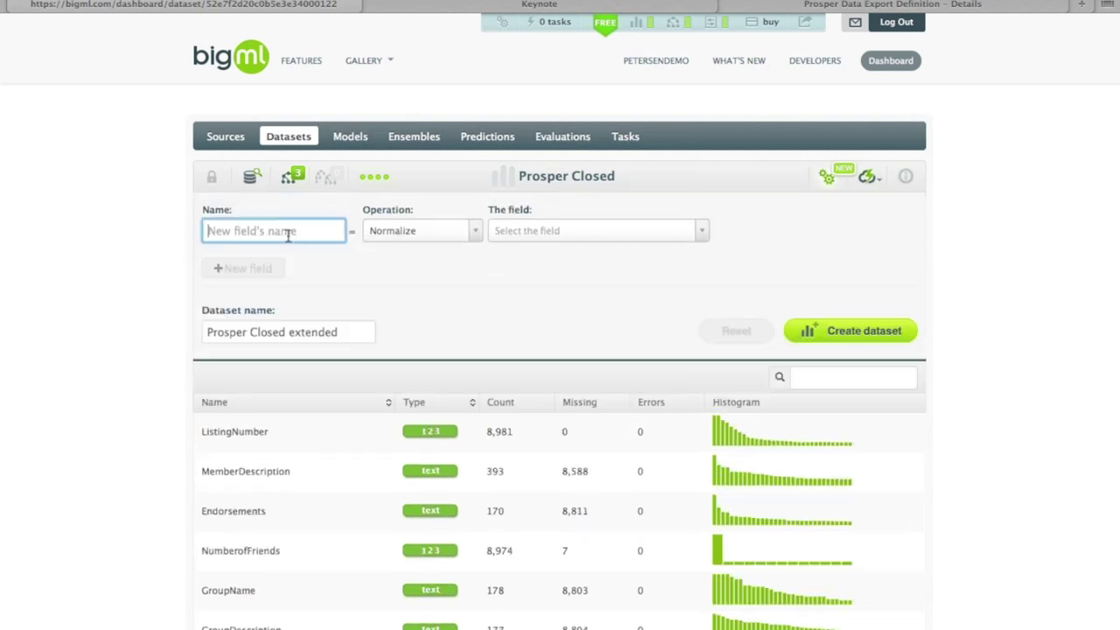
{"action": "type", "text": "Relative T"}
{"action": "key", "text": "BackSpace"}
{"action": "type", "text": "Risk"}
{"action": "key", "text": "BackSpace"}
{"action": "key", "text": "BackSpace"}
{"action": "key", "text": "BackSpace"}
{"action": "key", "text": "BackSpace"}
{"action": "key", "text": "BackSpace"}
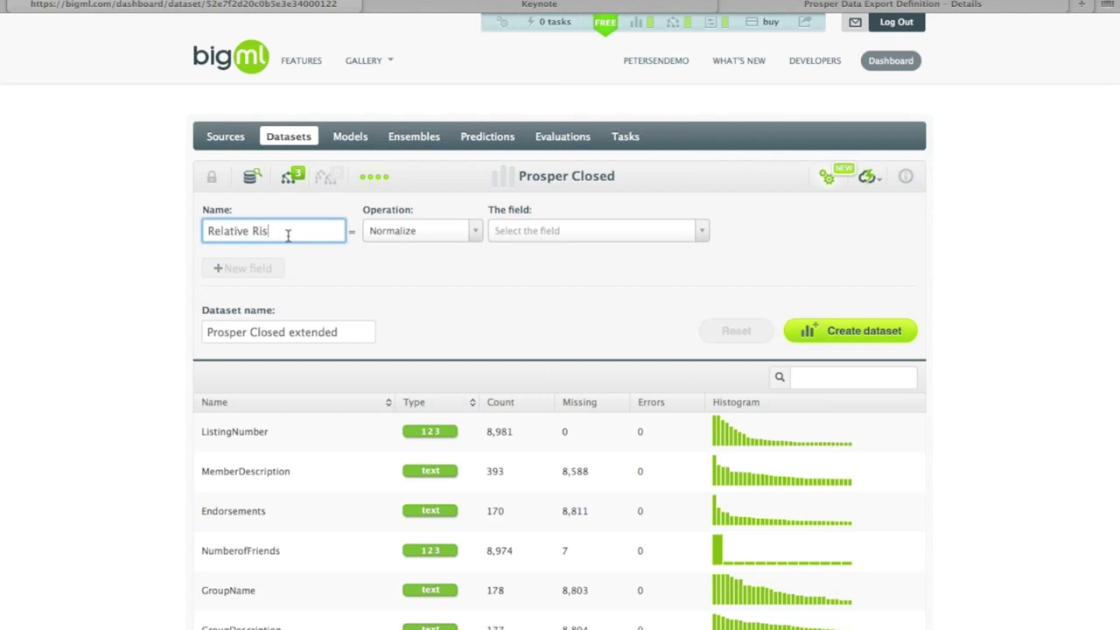
{"action": "type", "text": "isk"}
Set the RelativeRisk field's operation to JSON expression.
{"action": "left_click", "coordinate": [381, 231]}
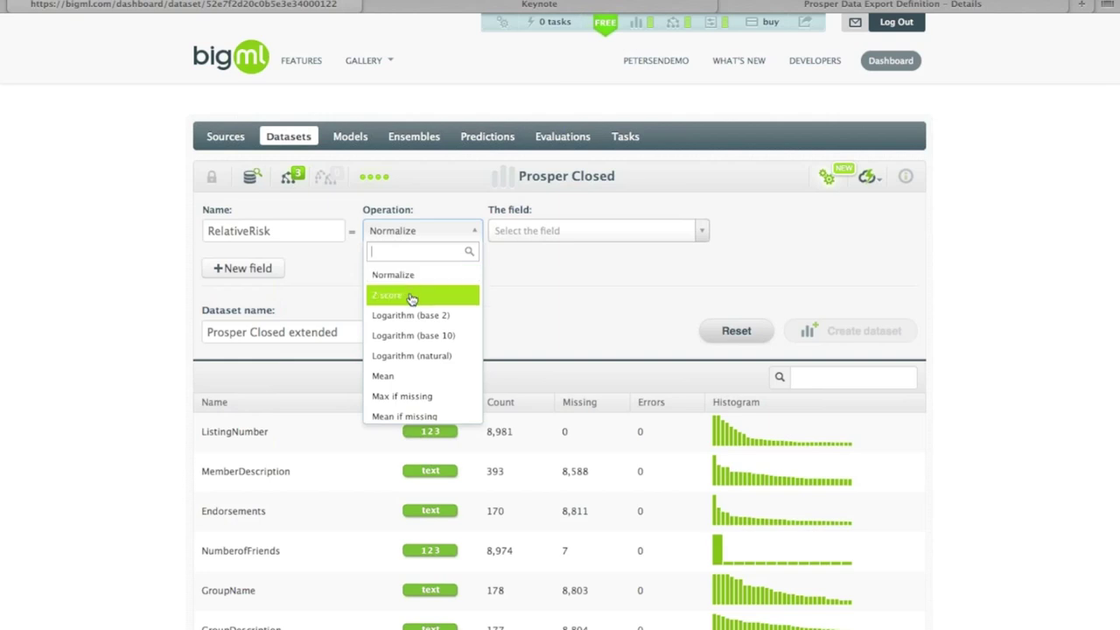
{"action": "scroll", "coordinate": [410, 319], "scroll_direction": "down", "scroll_amount": 2}
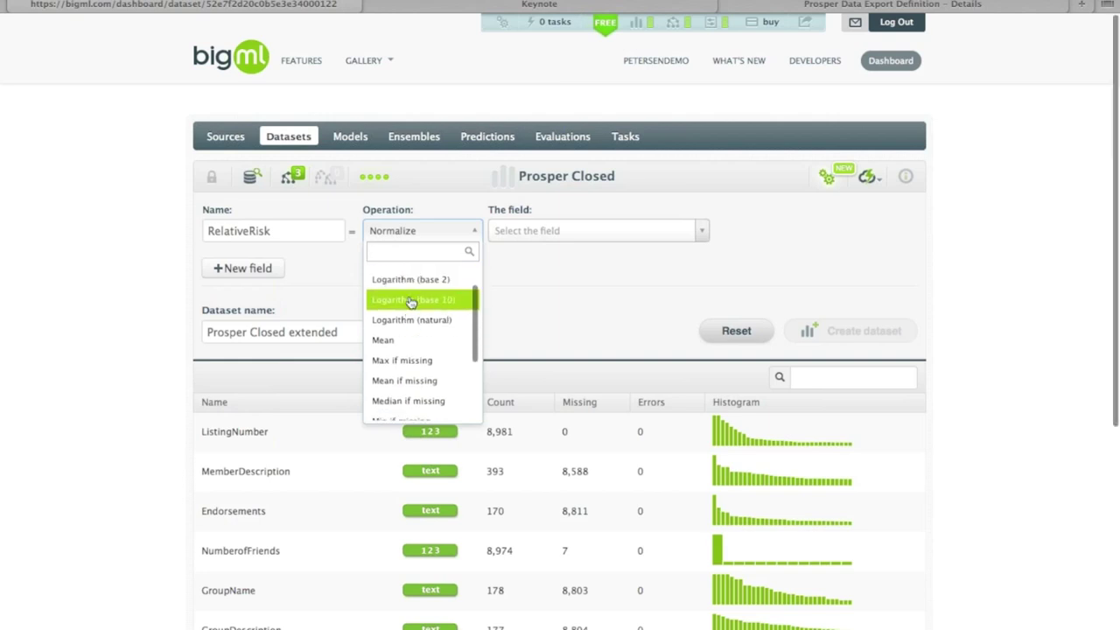
{"action": "scroll", "coordinate": [406, 328], "scroll_direction": "down", "scroll_amount": 1}
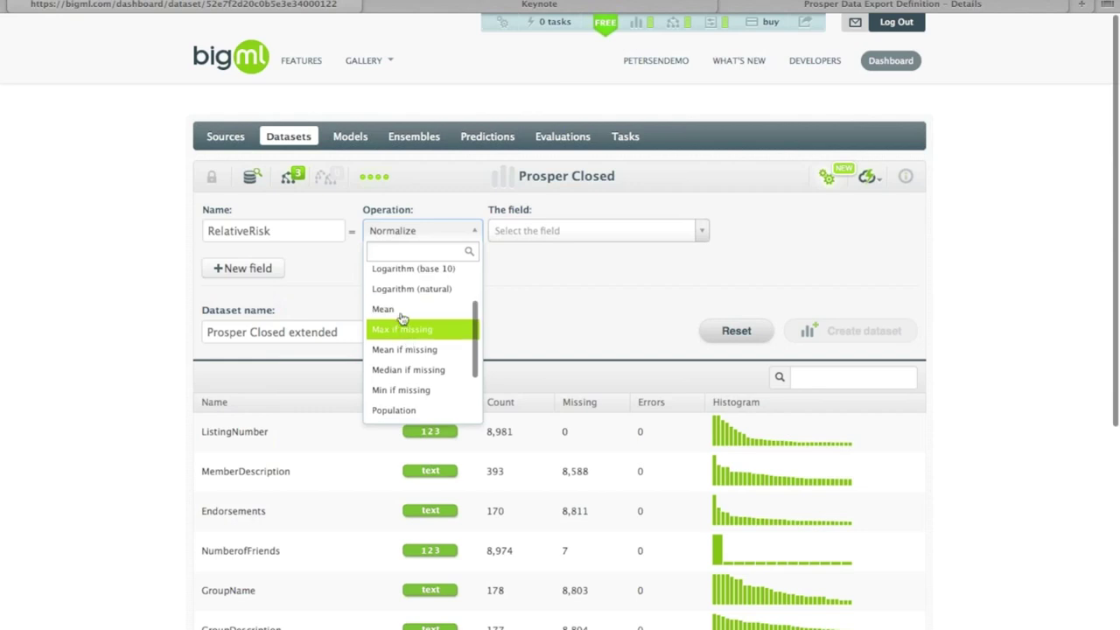
{"action": "scroll", "coordinate": [404, 317], "scroll_direction": "down", "scroll_amount": 2}
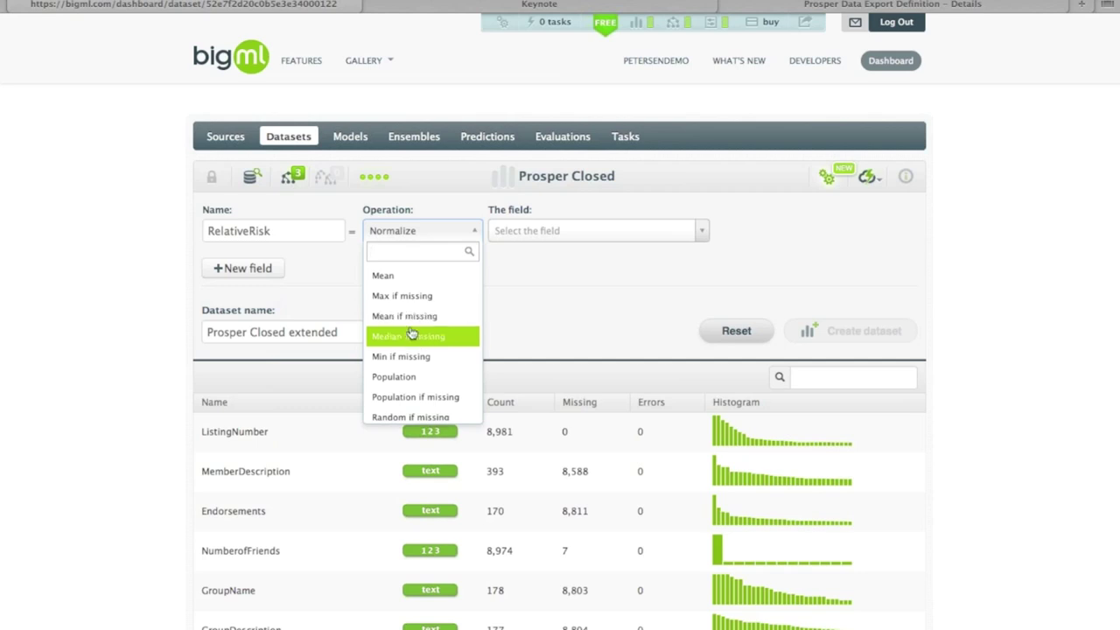
{"action": "scroll", "coordinate": [405, 358], "scroll_direction": "down", "scroll_amount": 1}
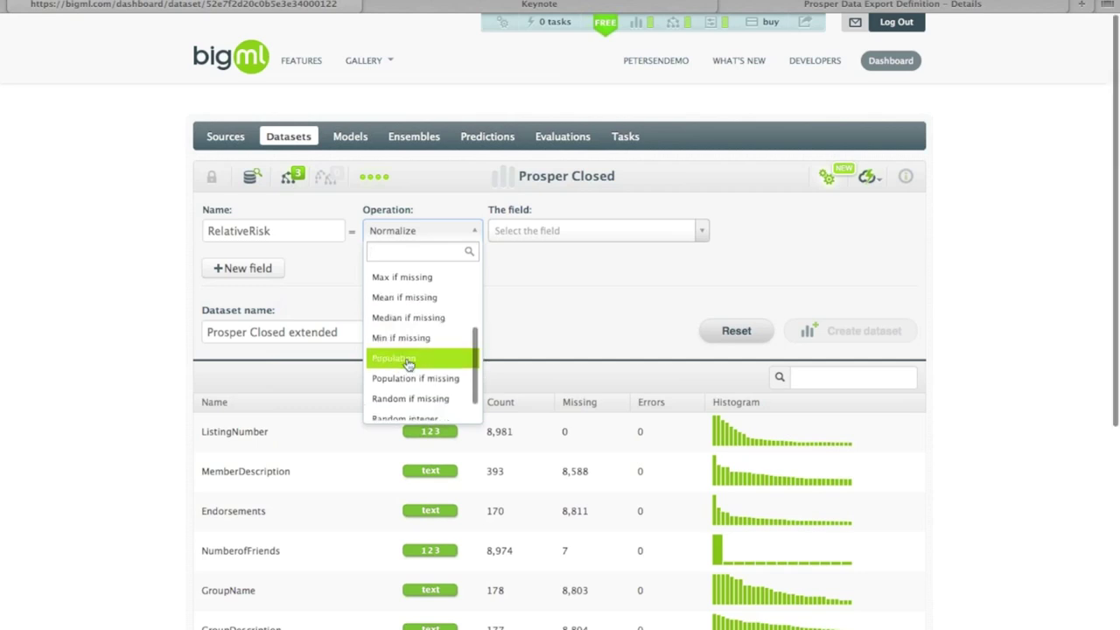
{"action": "scroll", "coordinate": [404, 363], "scroll_direction": "down", "scroll_amount": 3}
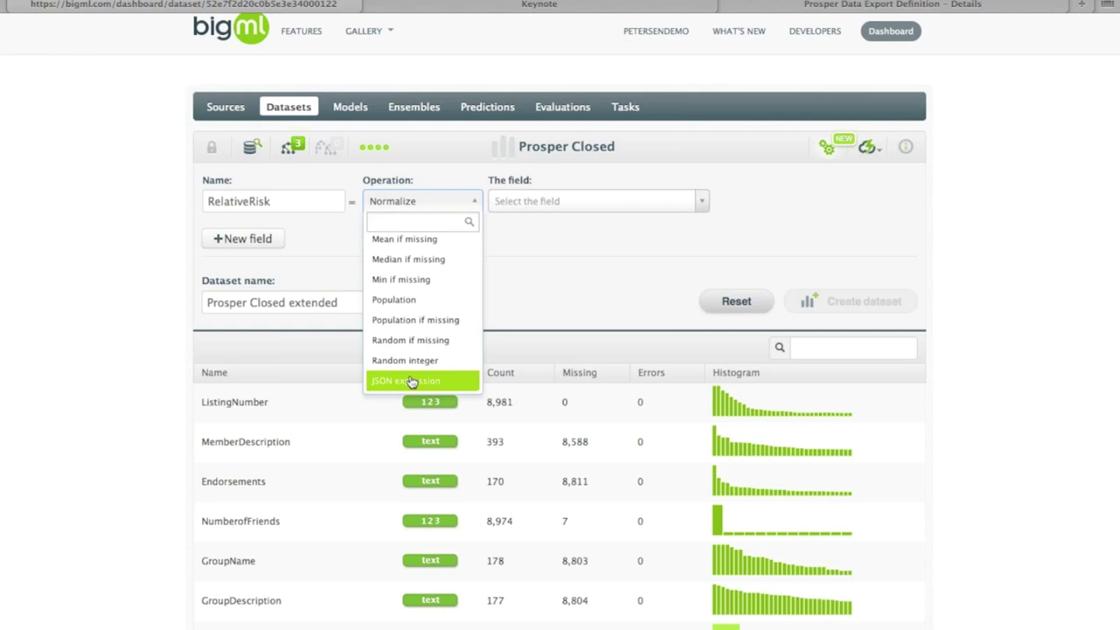
{"action": "left_click", "coordinate": [411, 381]}
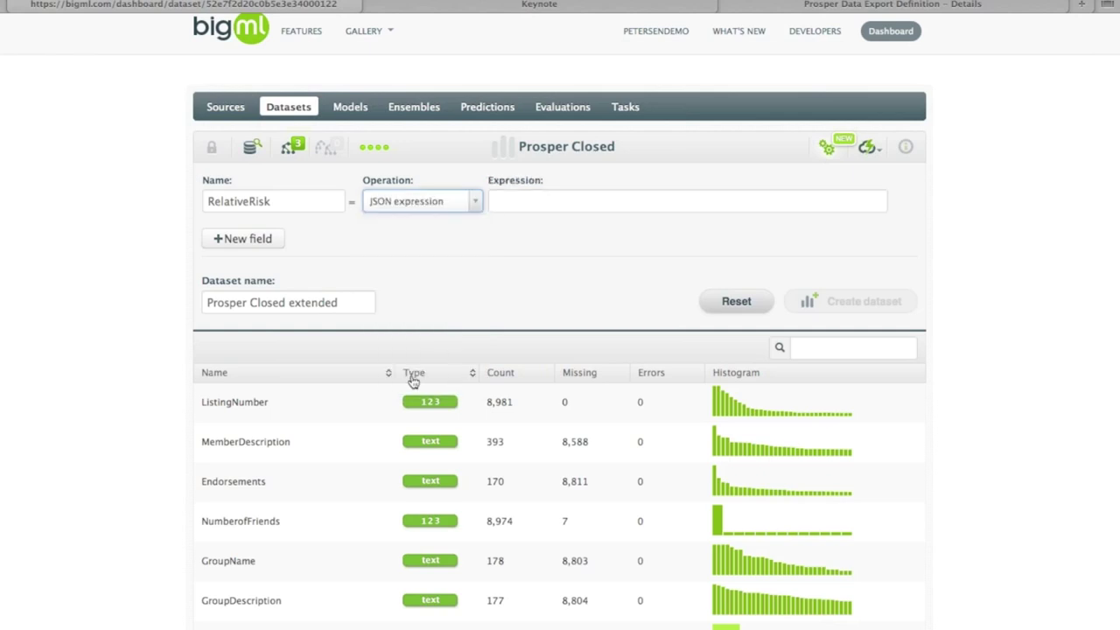
Try to create the Prosper Closed extended dataset with RelativeRisk defined as [ "*", [ "field", "AmountRequest" ], [ "field", "DebtToIncomeRation" ]].
{"action": "left_click", "coordinate": [525, 205]}
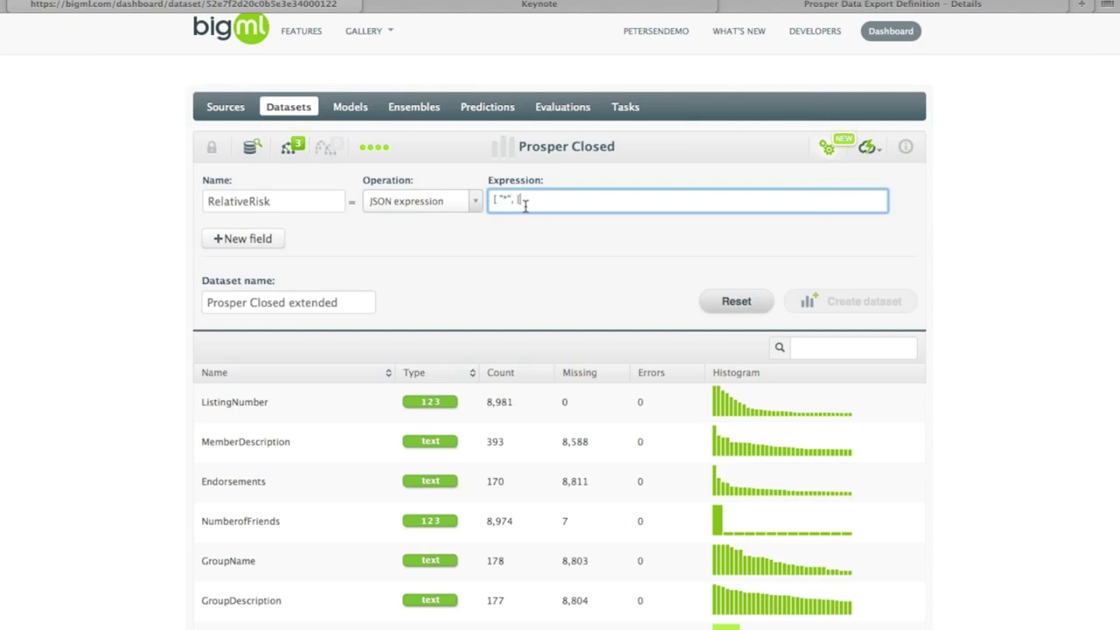
{"action": "type", "text": "[ \"*\", [ \"field"}
{"action": "type", "text": "\", \"AmountRequest\""}
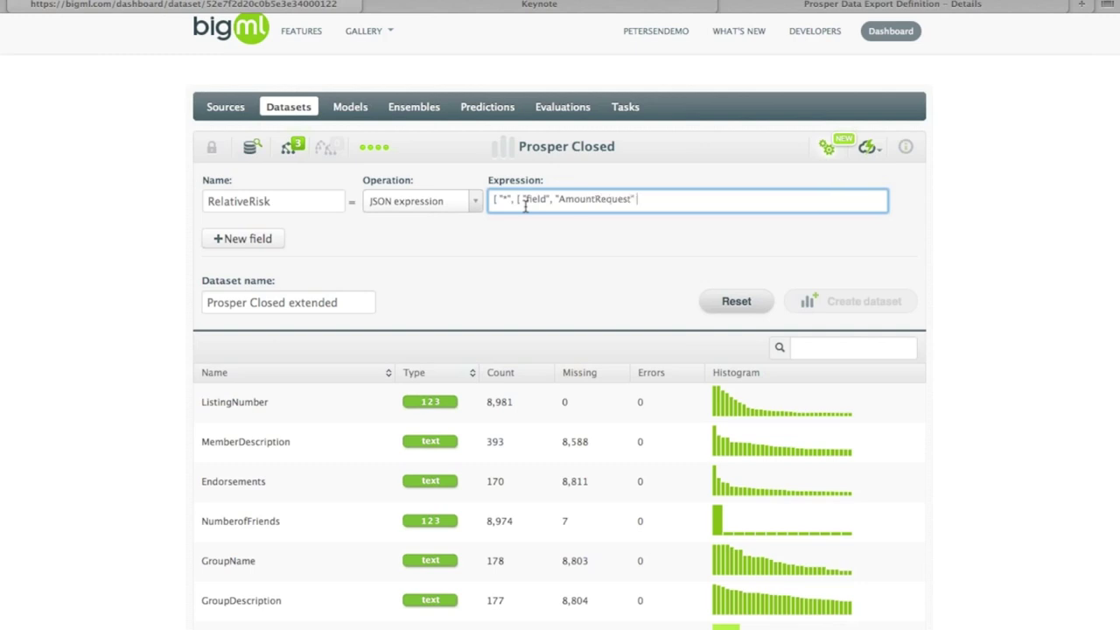
{"action": "type", "text": " ], [ \"field\" "}
{"action": "type", "text": " \"DebtToIncomeRa"}
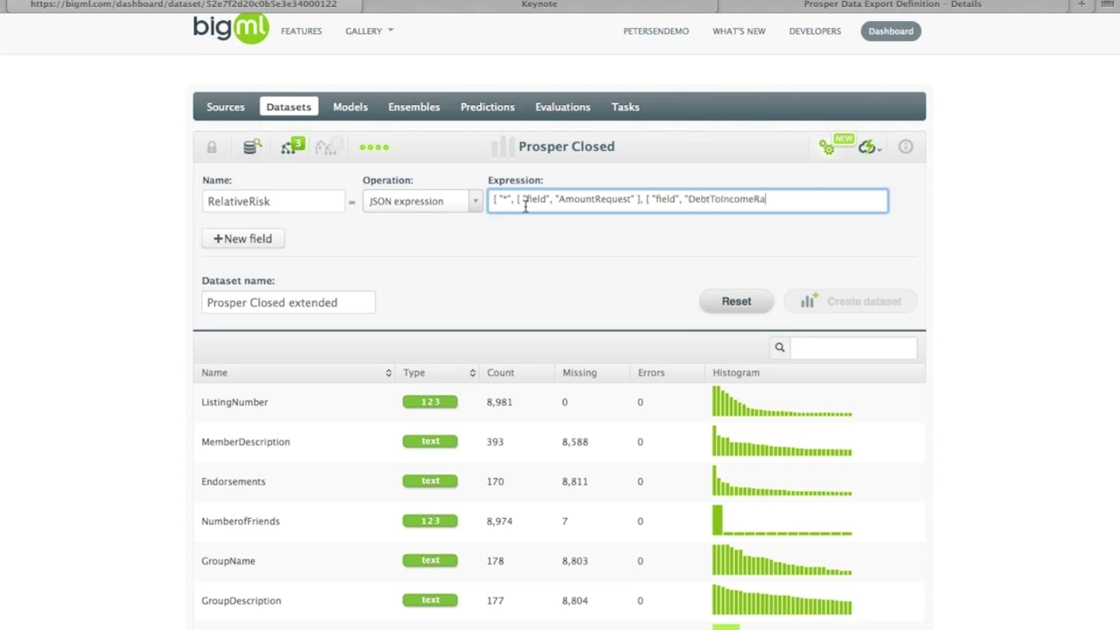
{"action": "type", "text": "tion\""}
{"action": "left_click", "coordinate": [248, 250]}
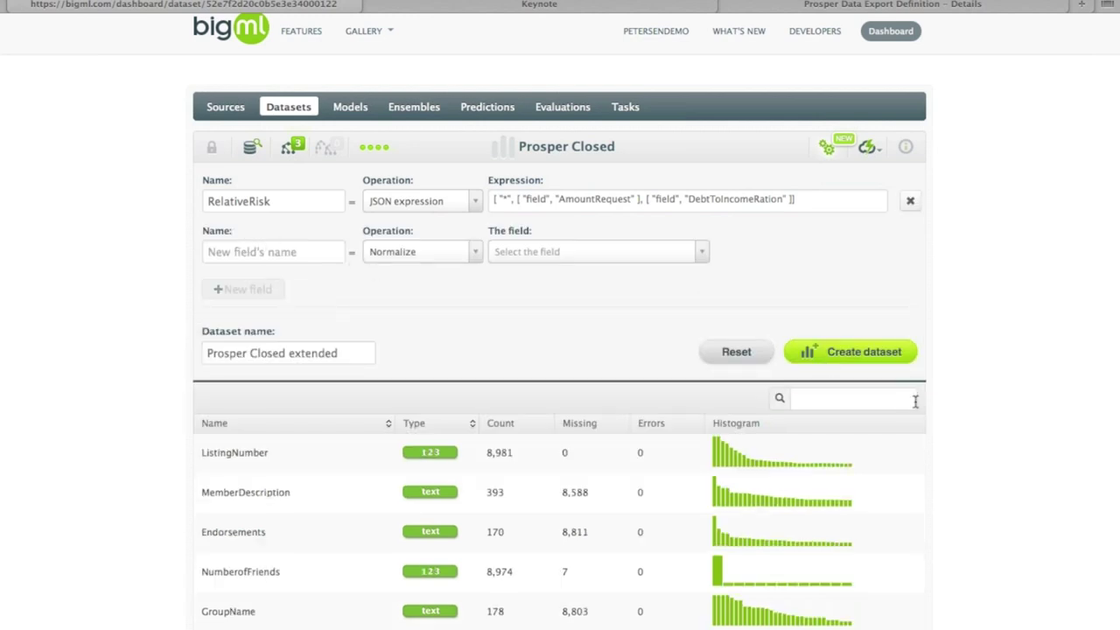
{"action": "left_click", "coordinate": [851, 353]}
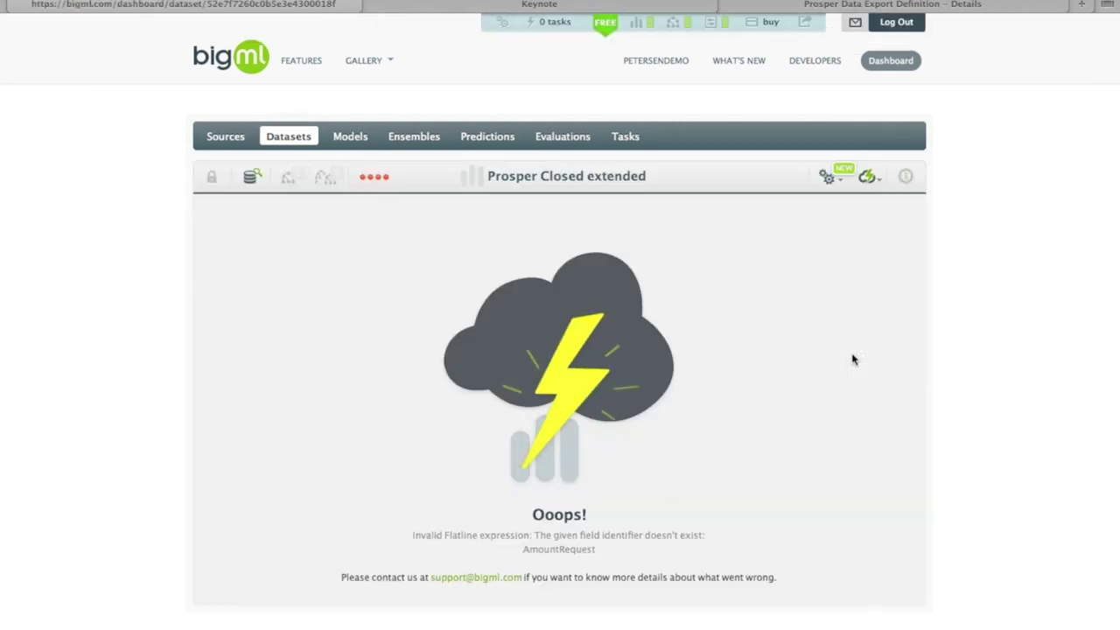
Return to the Prosper Closed dataset and start adding fields again, naming the new field RelativeRisk.
{"action": "left_click", "coordinate": [289, 138]}
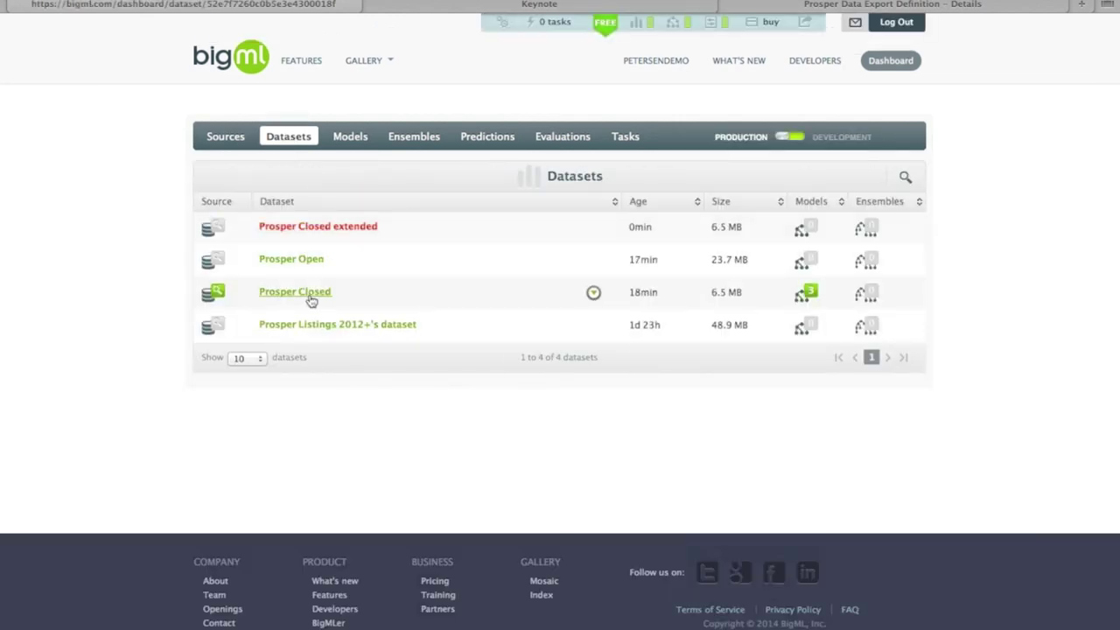
{"action": "left_click", "coordinate": [312, 294]}
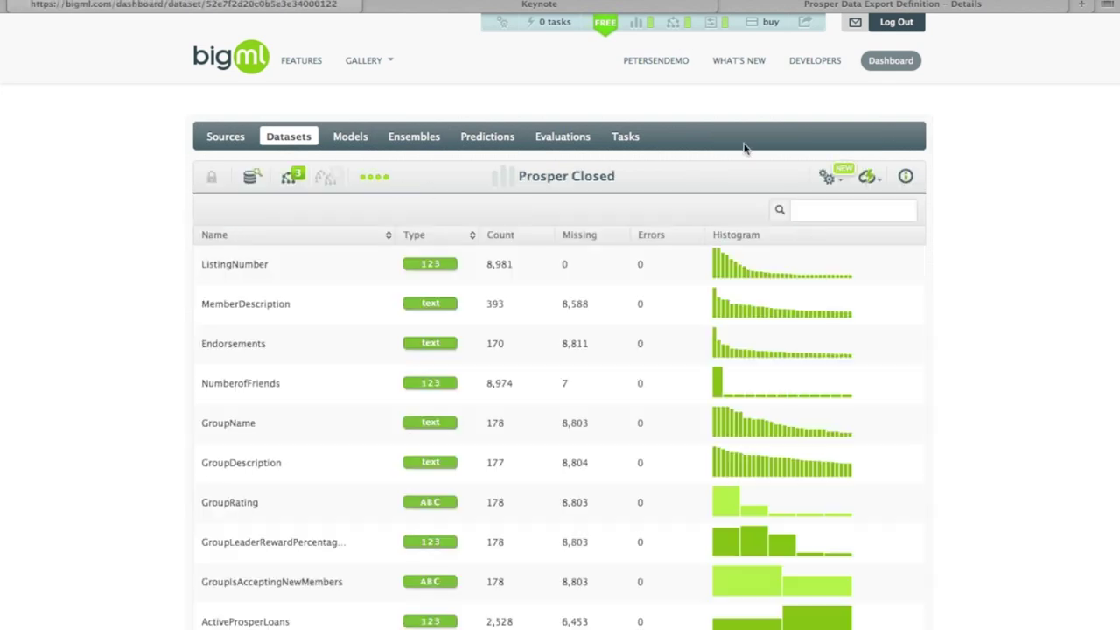
{"action": "mouse_move", "coordinate": [814, 186]}
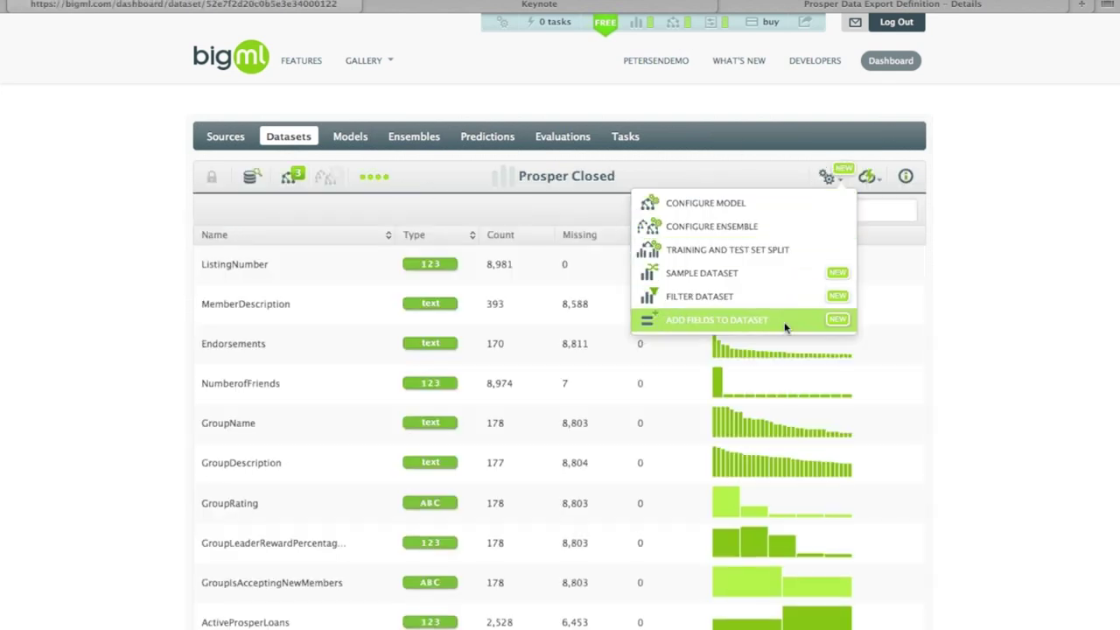
{"action": "left_click", "coordinate": [717, 319]}
{"action": "type", "text": "Relativ"}
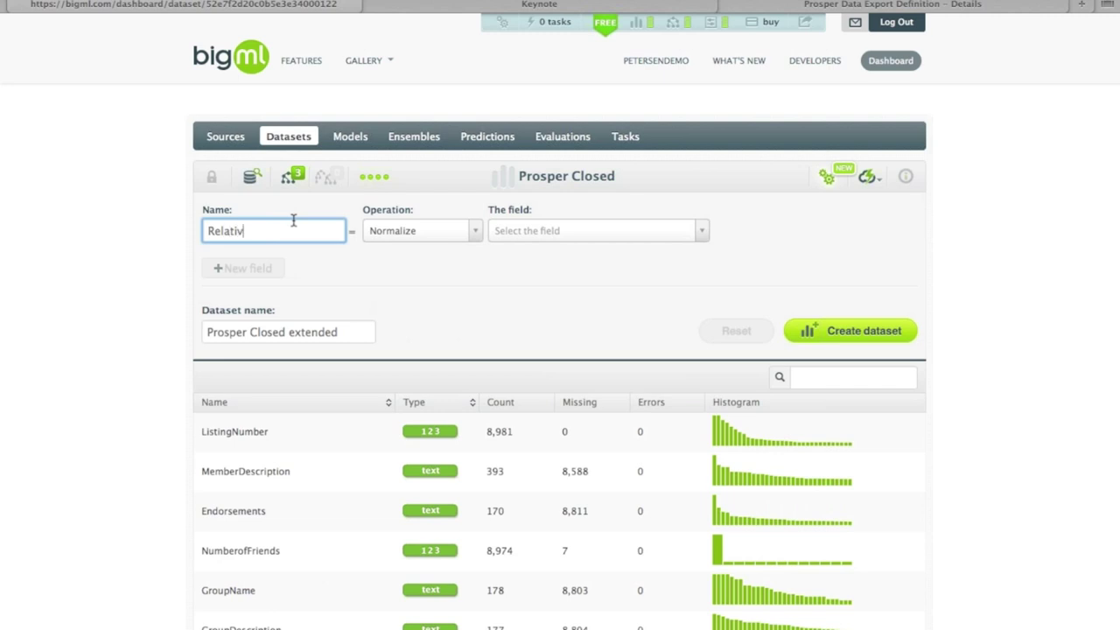
{"action": "type", "text": "eRisk"}
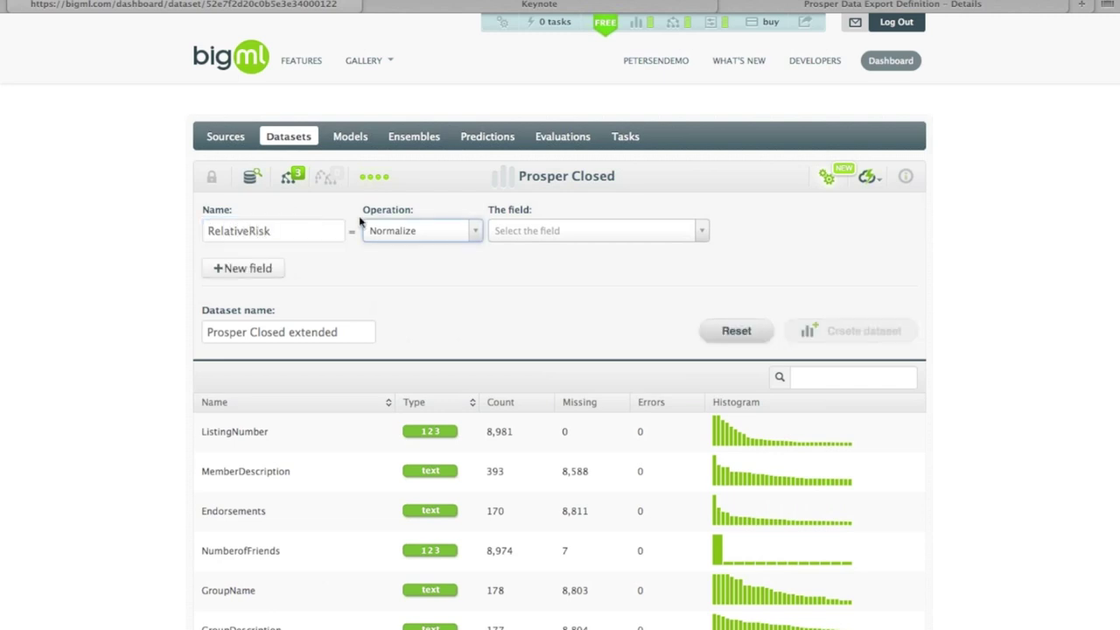
Set the operation of the new RelativeRisk field to JSON expression.
{"action": "left_click", "coordinate": [418, 229]}
{"action": "scroll", "coordinate": [431, 359], "scroll_direction": "down", "scroll_amount": 10}
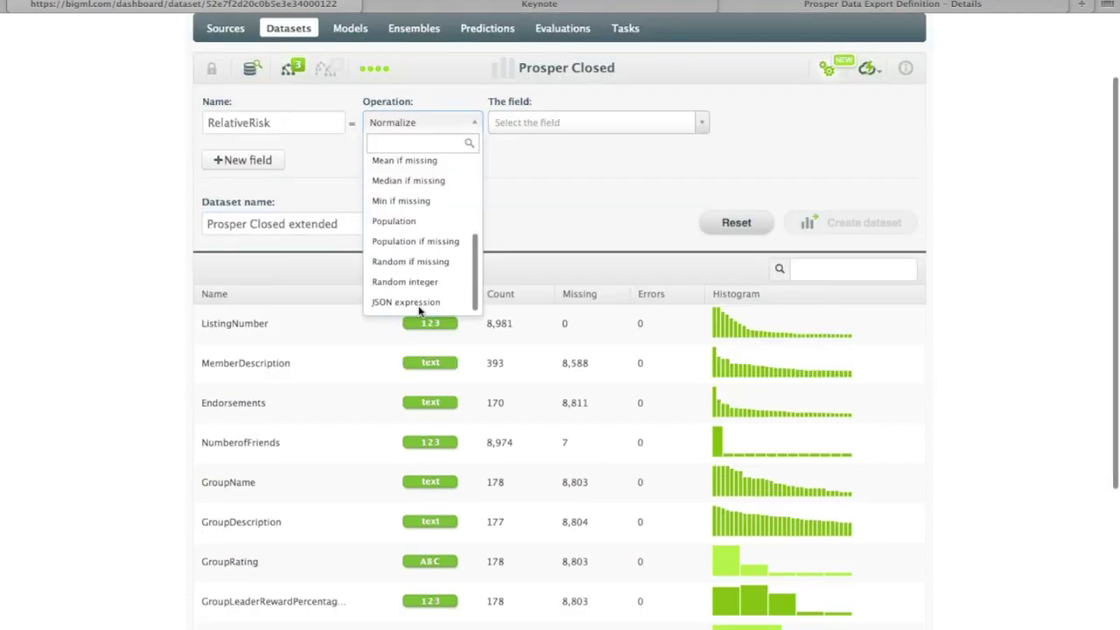
{"action": "left_click", "coordinate": [407, 289]}
Define RelativeRisk as [ "*", [ "field", "AmountRequested" ], [ "field", "DebtToIncomeRatio" ]] and create the Prosper Closed extended dataset.
{"action": "left_click", "coordinate": [540, 102]}
{"action": "type", "text": "[\"*\""}
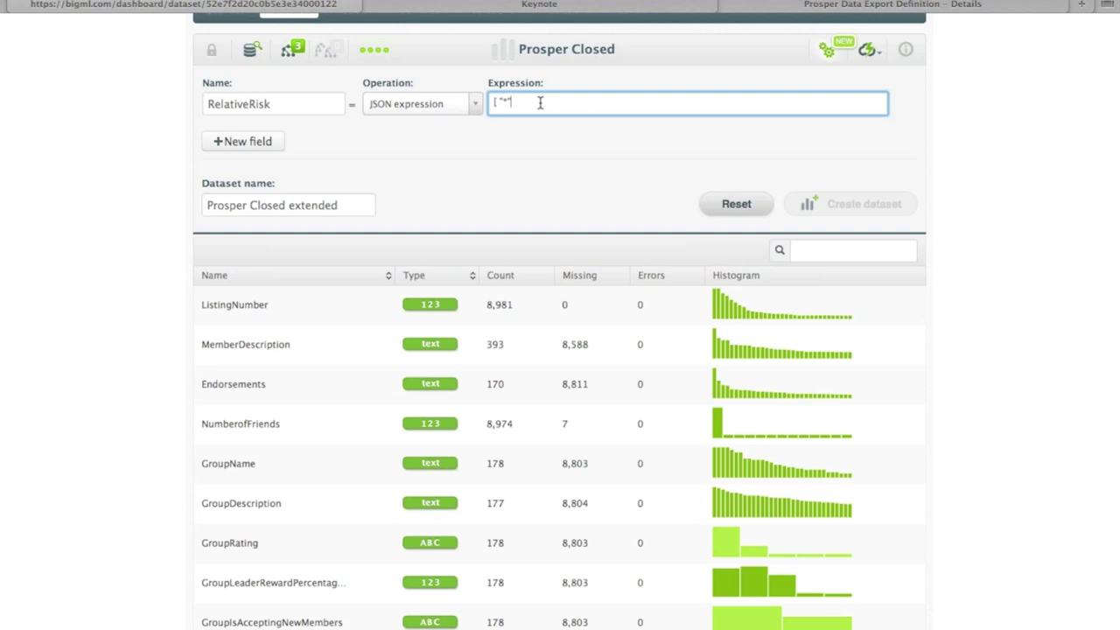
{"action": "type", "text": ", [ \"field"}
{"action": "type", "text": "\", \"AmountRequ"}
{"action": "type", "text": "esti"}
{"action": "type", "text": "ed\" ],"}
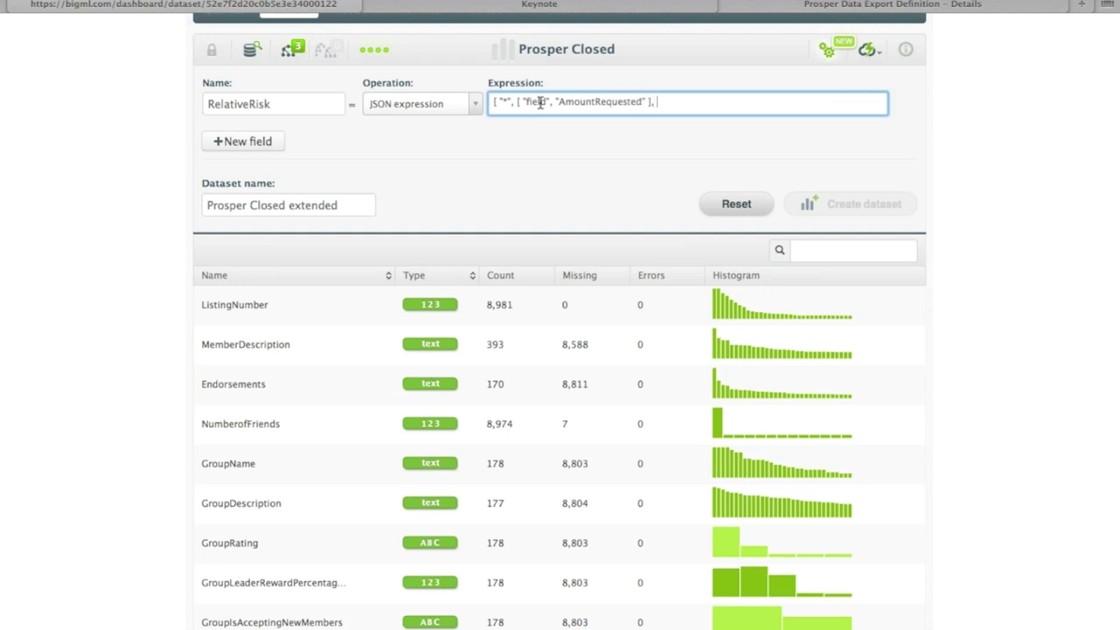
{"action": "type", "text": " [ \"field\", \"DebtToIncome"}
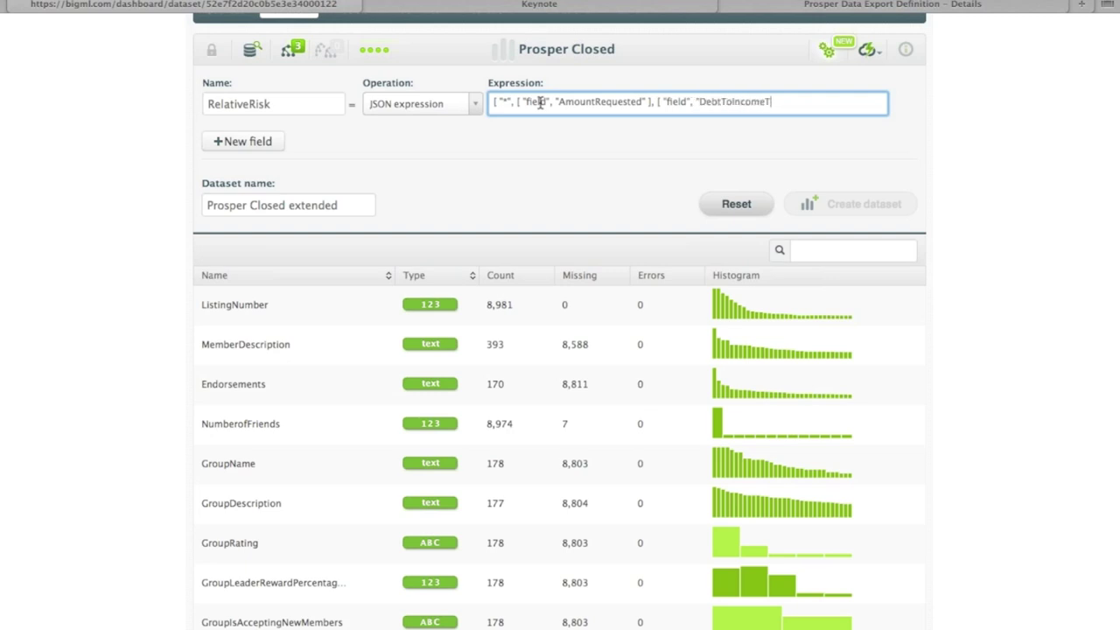
{"action": "type", "text": "Ratio\""}
{"action": "left_click", "coordinate": [587, 157]}
{"action": "left_click", "coordinate": [795, 203]}
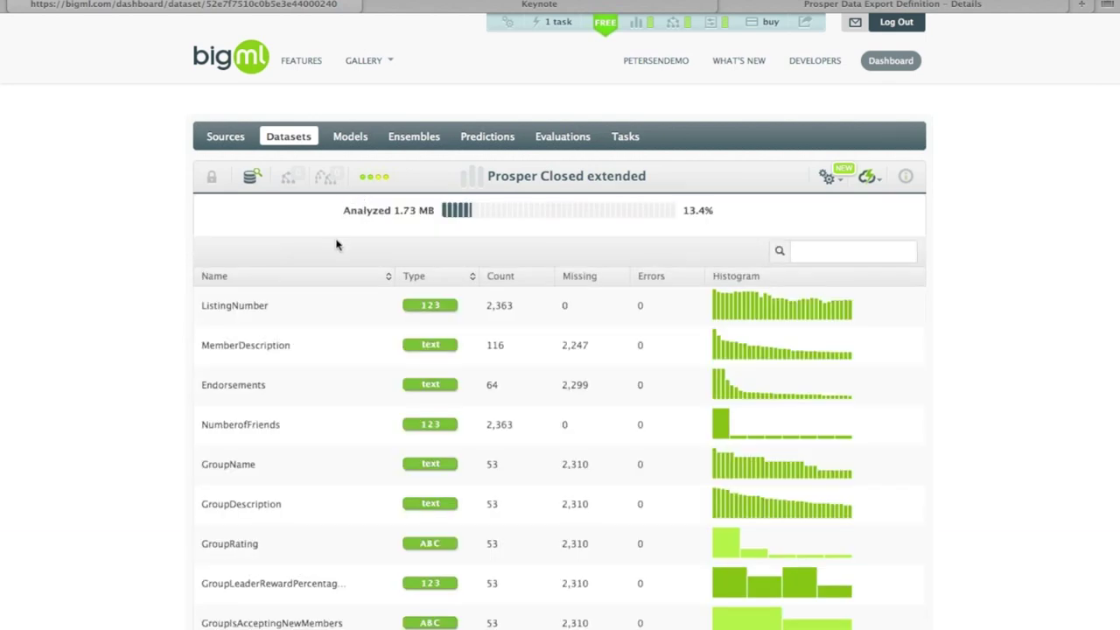
Show 100 fields per page in the extended dataset and examine the distribution of the RelativeRisk field.
{"action": "scroll", "coordinate": [336, 243], "scroll_direction": "down", "scroll_amount": 1}
{"action": "scroll", "coordinate": [336, 244], "scroll_direction": "down", "scroll_amount": 5}
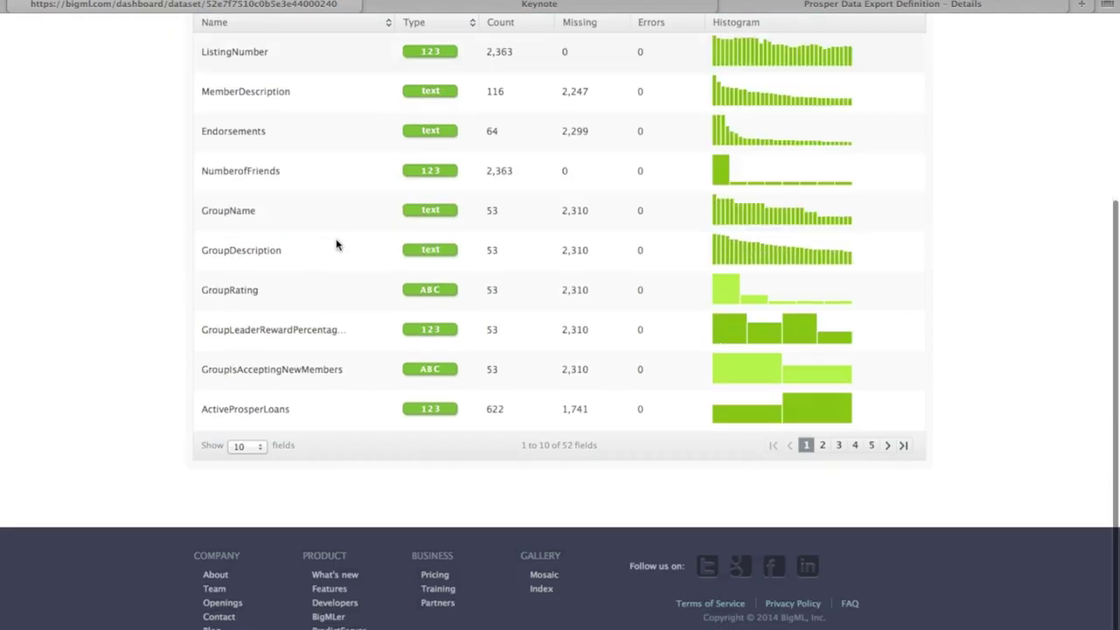
{"action": "left_click", "coordinate": [254, 451]}
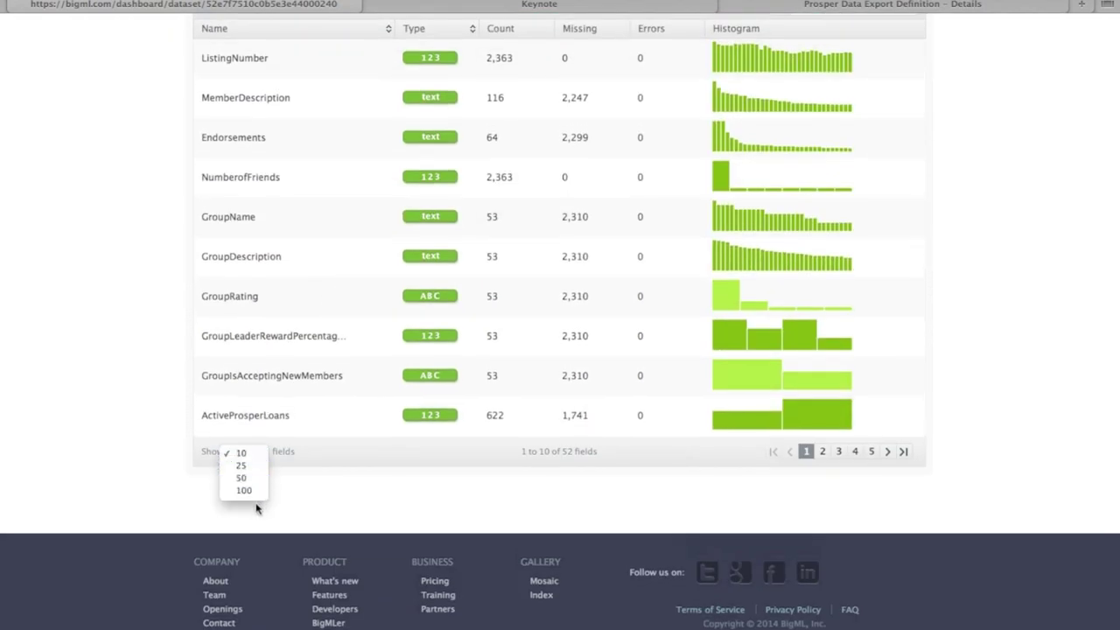
{"action": "left_click", "coordinate": [242, 490]}
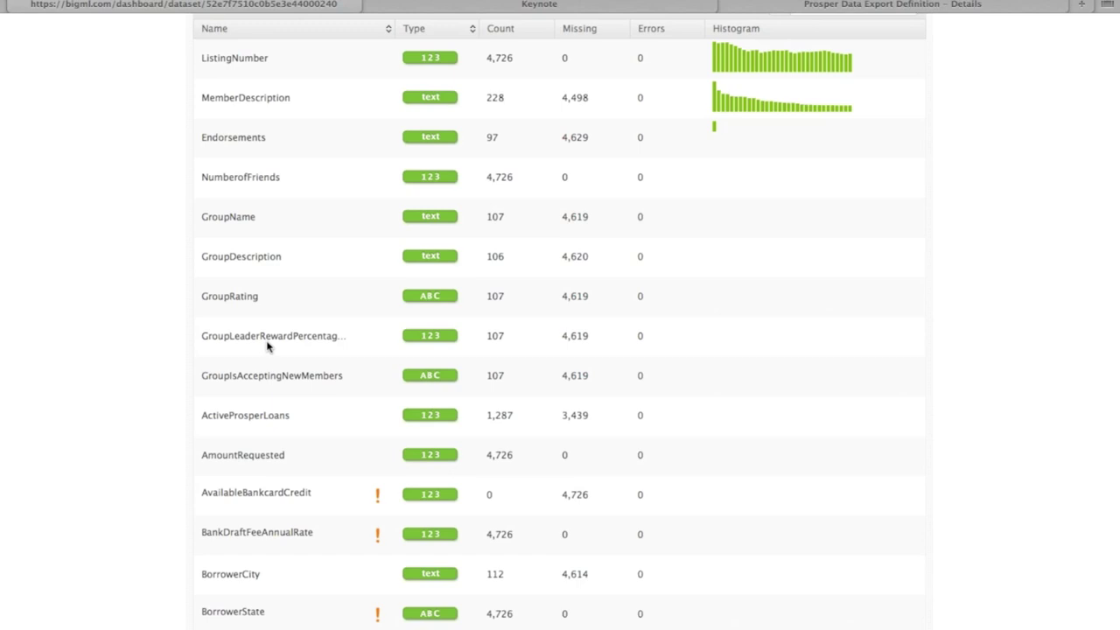
{"action": "scroll", "coordinate": [263, 345], "scroll_direction": "down", "scroll_amount": 15}
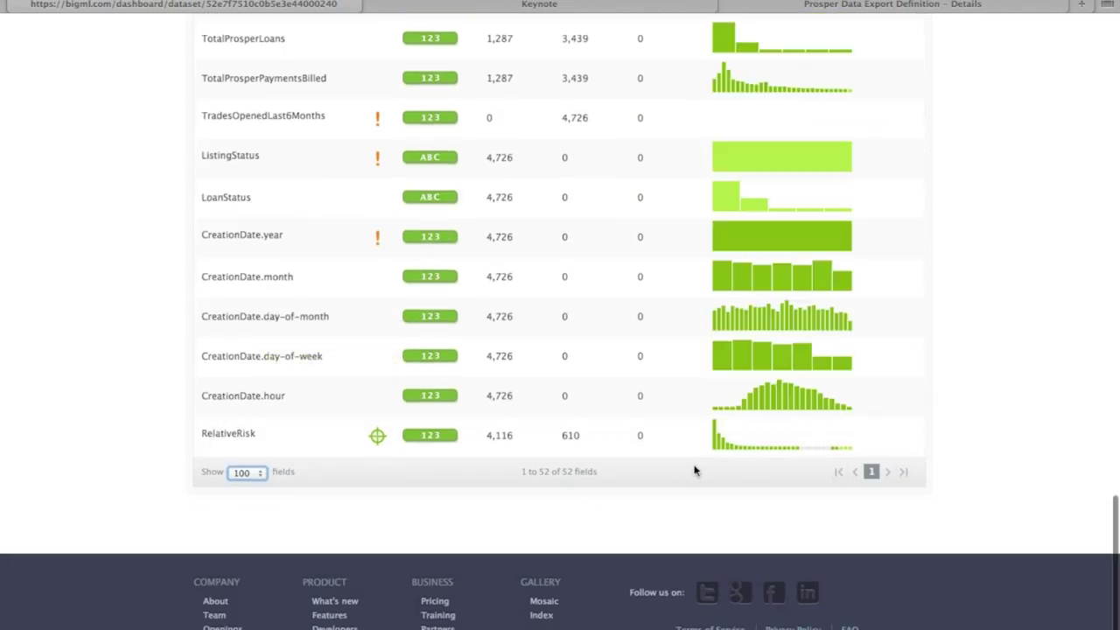
{"action": "mouse_move", "coordinate": [715, 441]}
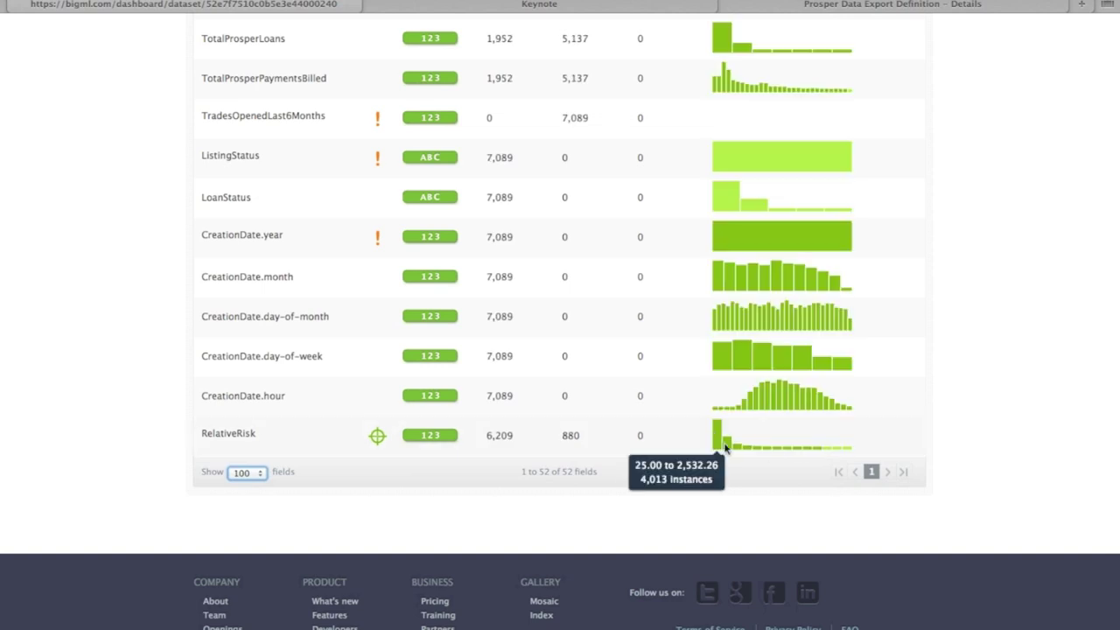
{"action": "mouse_move", "coordinate": [847, 452]}
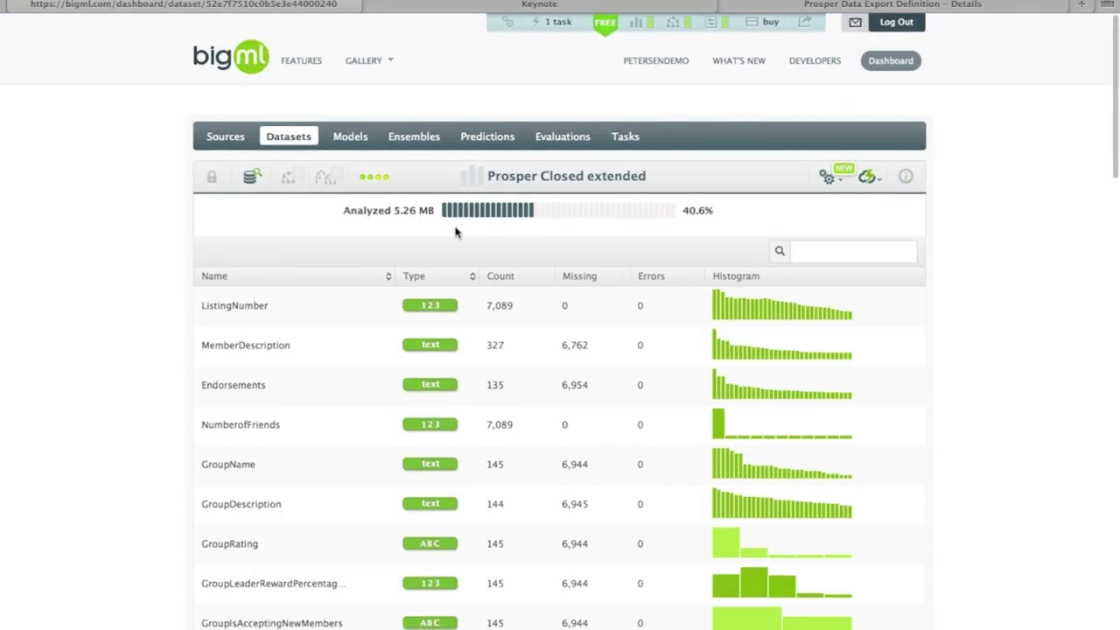
{"action": "scroll", "coordinate": [420, 232], "scroll_direction": "down", "scroll_amount": 20}
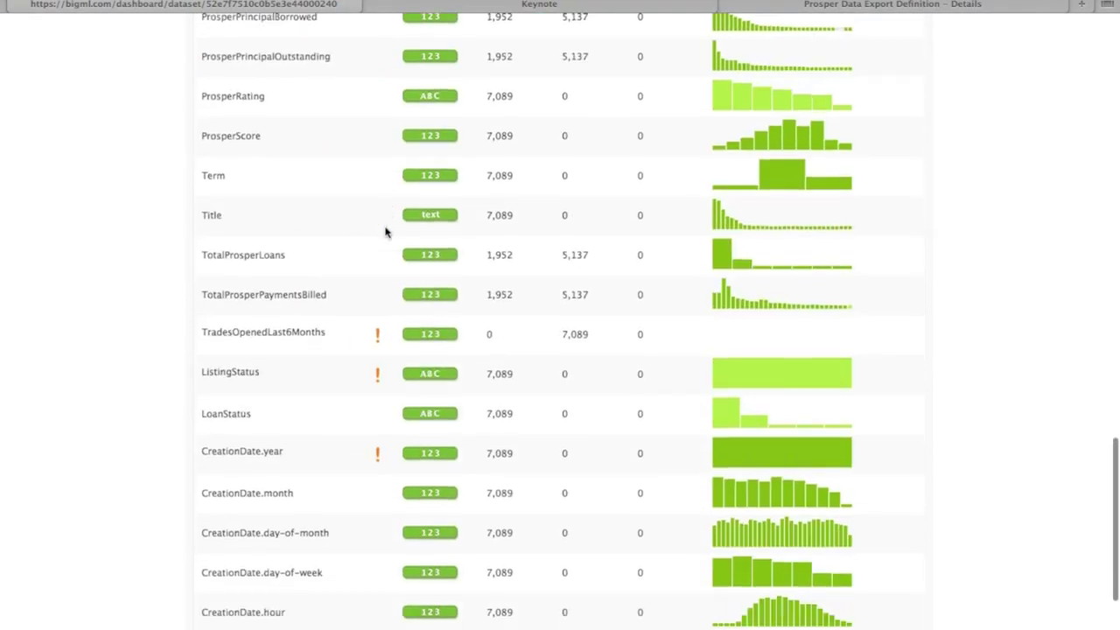
{"action": "scroll", "coordinate": [385, 232], "scroll_direction": "down", "scroll_amount": 5}
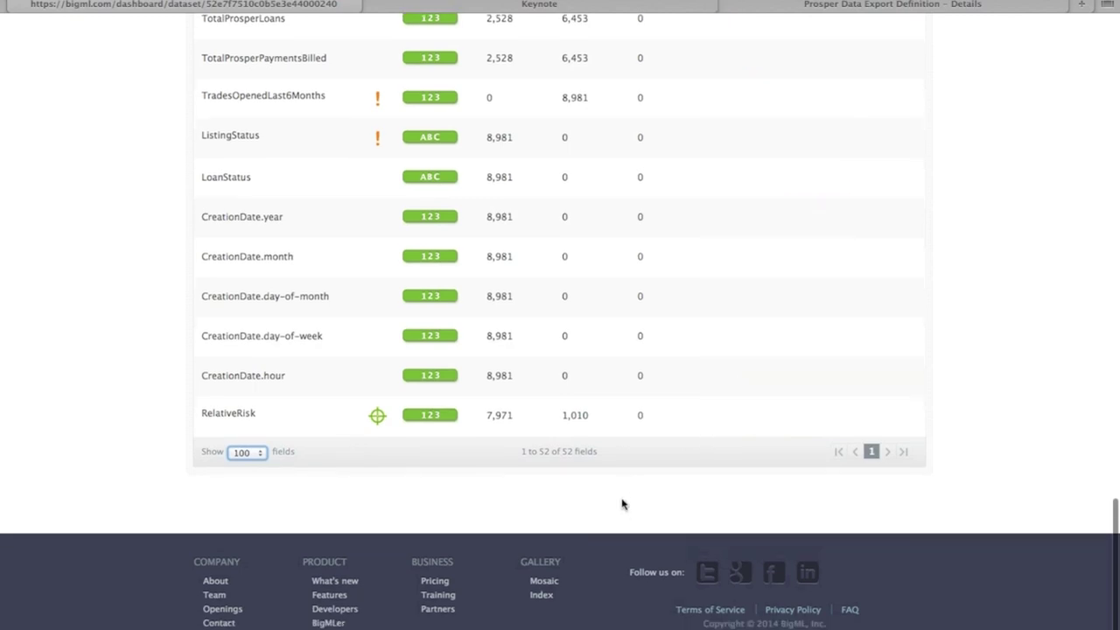
Configure a model on the extended dataset with LoanStatus as the objective field and exclude ListingNumber.
{"action": "scroll", "coordinate": [622, 501], "scroll_direction": "up", "scroll_amount": 20}
{"action": "left_click", "coordinate": [823, 179]}
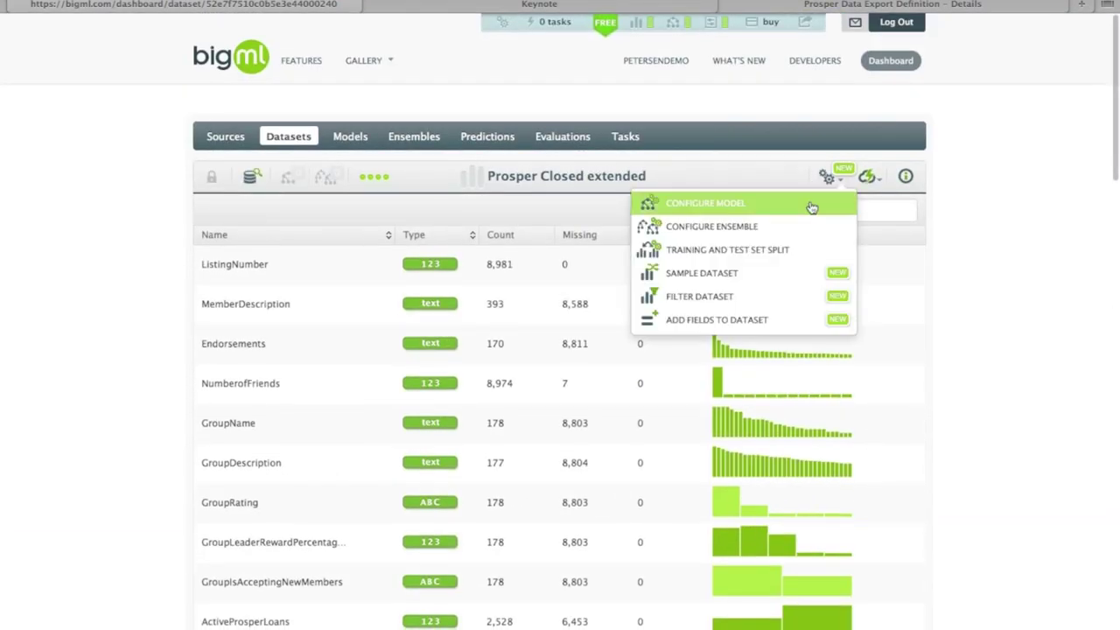
{"action": "left_click", "coordinate": [763, 200]}
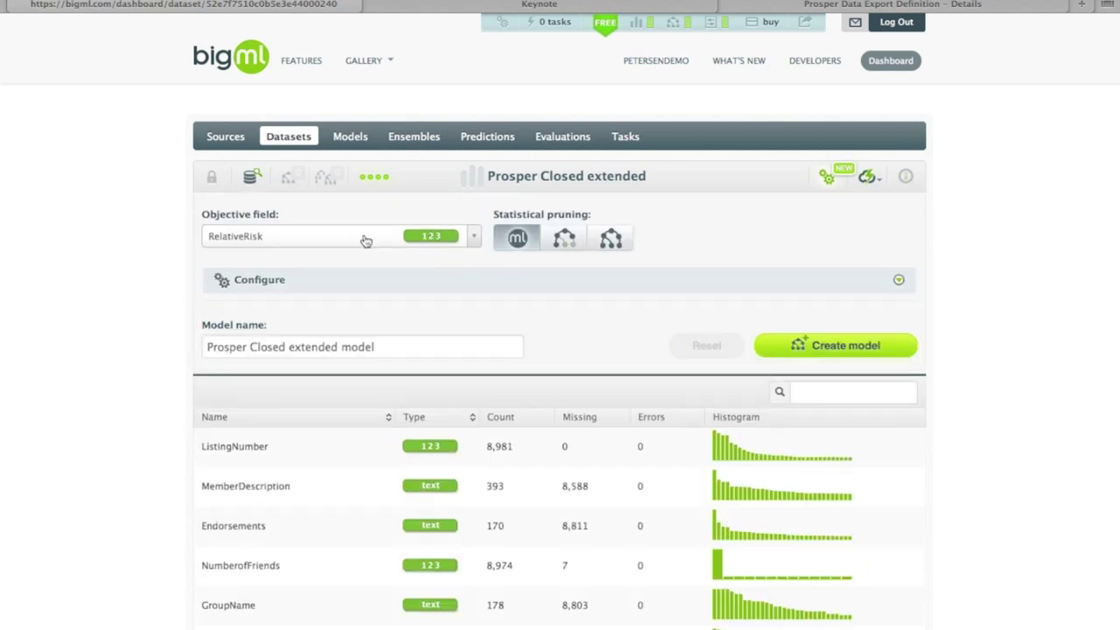
{"action": "left_click", "coordinate": [307, 243]}
{"action": "scroll", "coordinate": [289, 367], "scroll_direction": "down", "scroll_amount": 3}
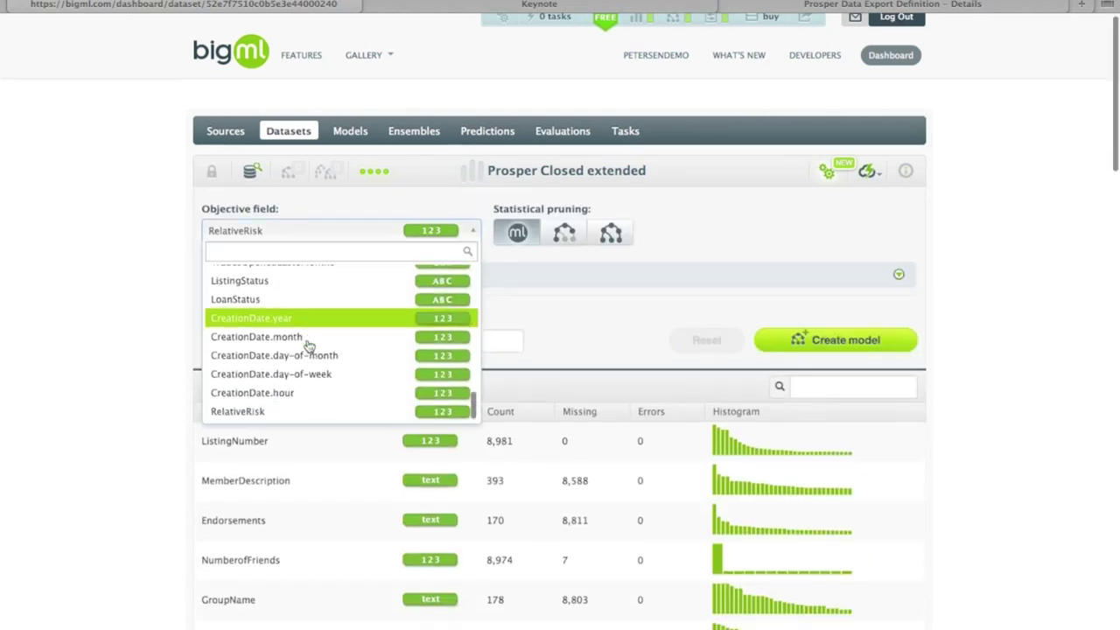
{"action": "left_click", "coordinate": [270, 181]}
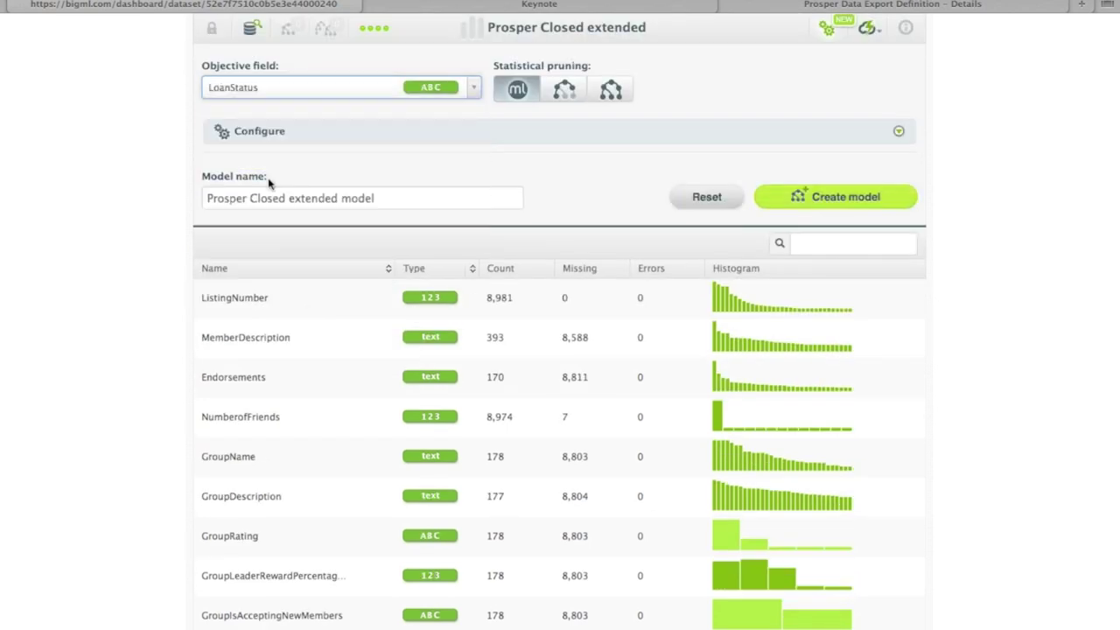
{"action": "left_click", "coordinate": [375, 297]}
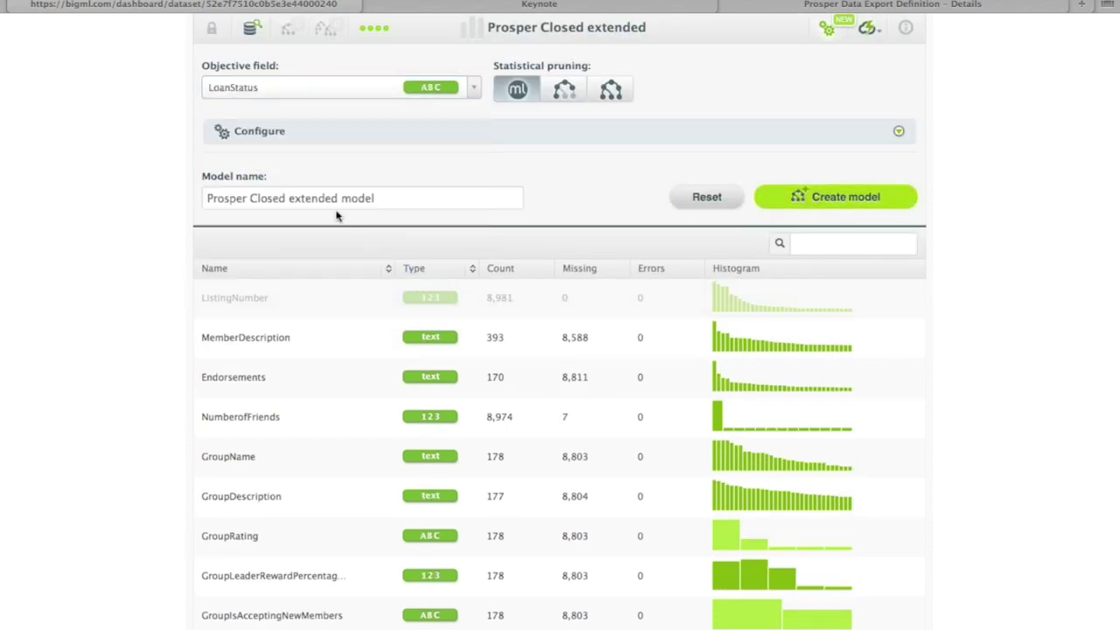
Name the model Prosper Closed RelativeRisk and create it.
{"action": "left_click_drag", "start_coordinate": [291, 198], "coordinate": [380, 199]}
{"action": "type", "text": "RelativeR"}
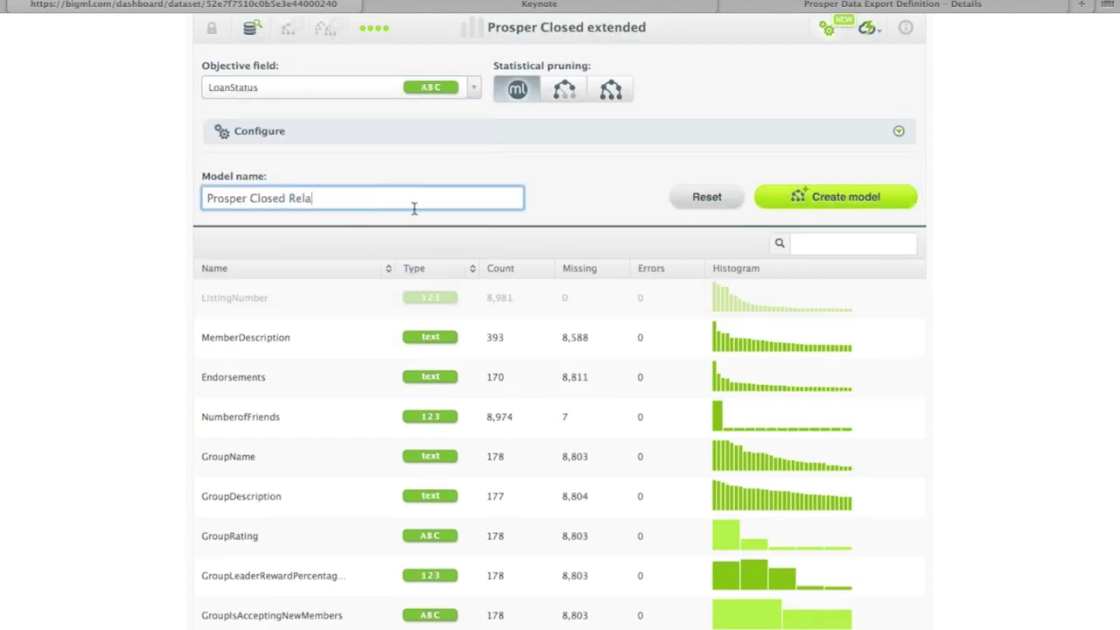
{"action": "type", "text": "isk"}
{"action": "left_click", "coordinate": [863, 197]}
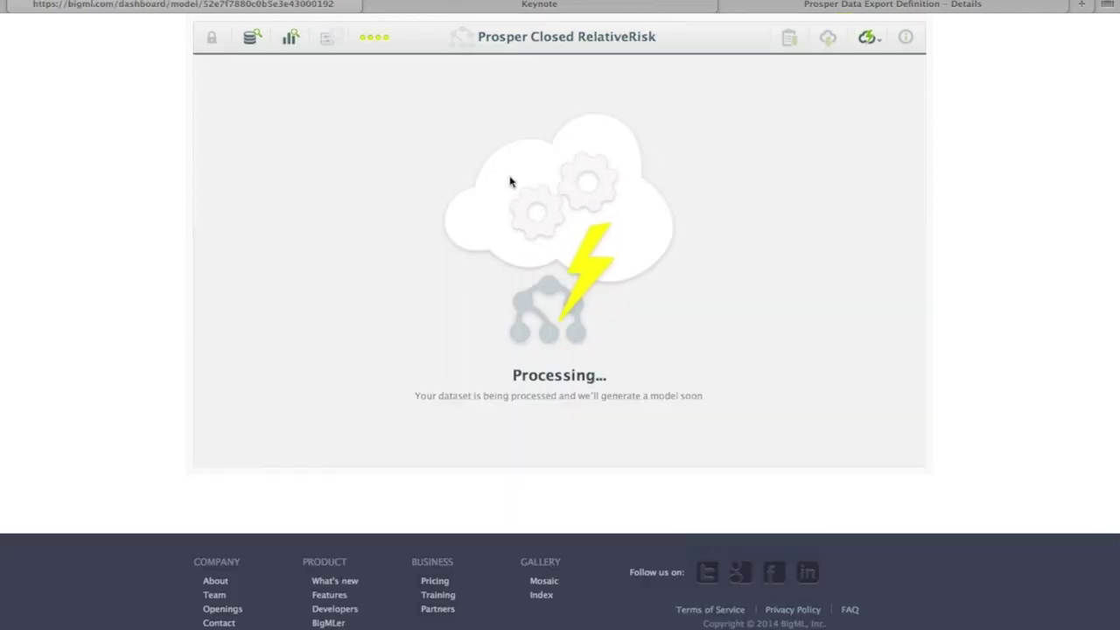
Open the Prosper Closed Balanced model from the model list and view its decision tree.
{"action": "scroll", "coordinate": [428, 175], "scroll_direction": "up", "scroll_amount": 4}
{"action": "left_click", "coordinate": [353, 142]}
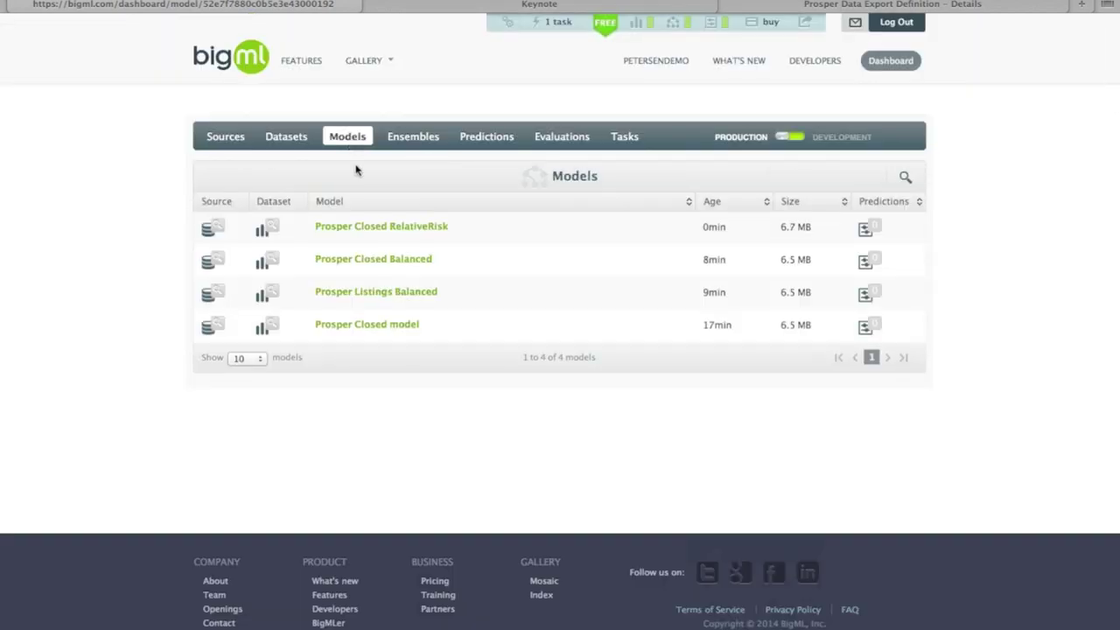
{"action": "left_click", "coordinate": [363, 262]}
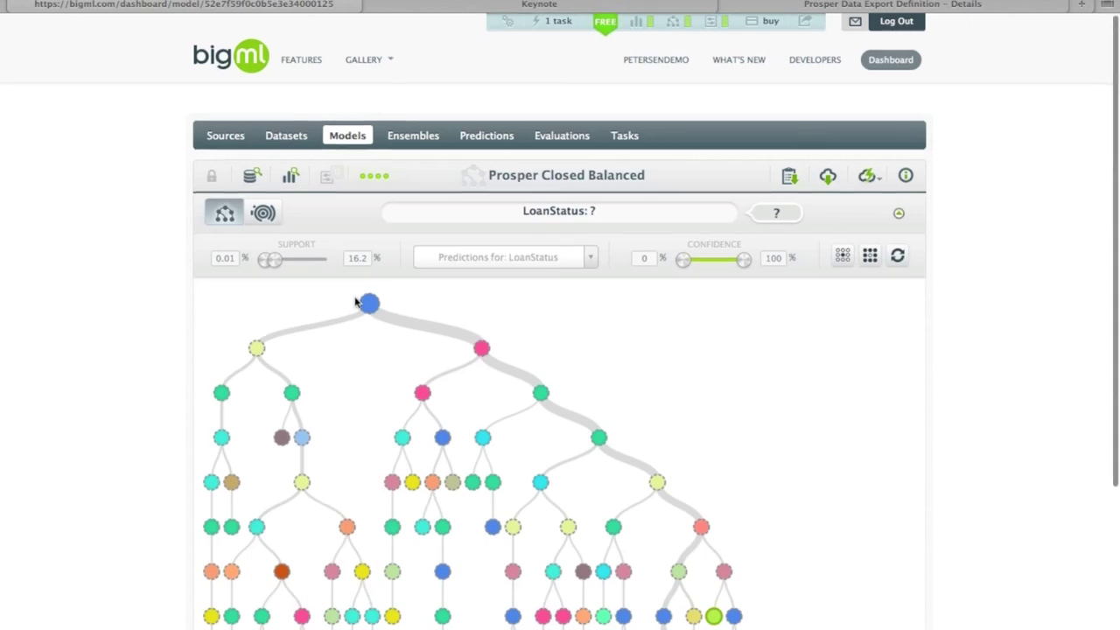
{"action": "scroll", "coordinate": [356, 303], "scroll_direction": "down", "scroll_amount": 2}
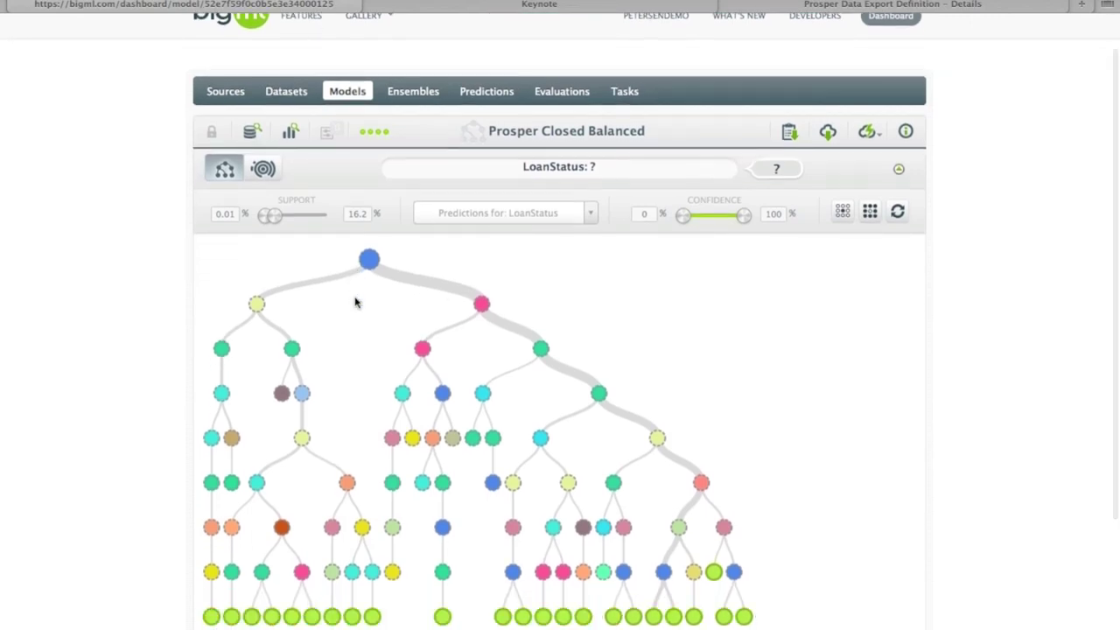
Open the Prosper Closed model and examine the prediction paths for loans with a Term of 24 months or less.
{"action": "left_click", "coordinate": [328, 94]}
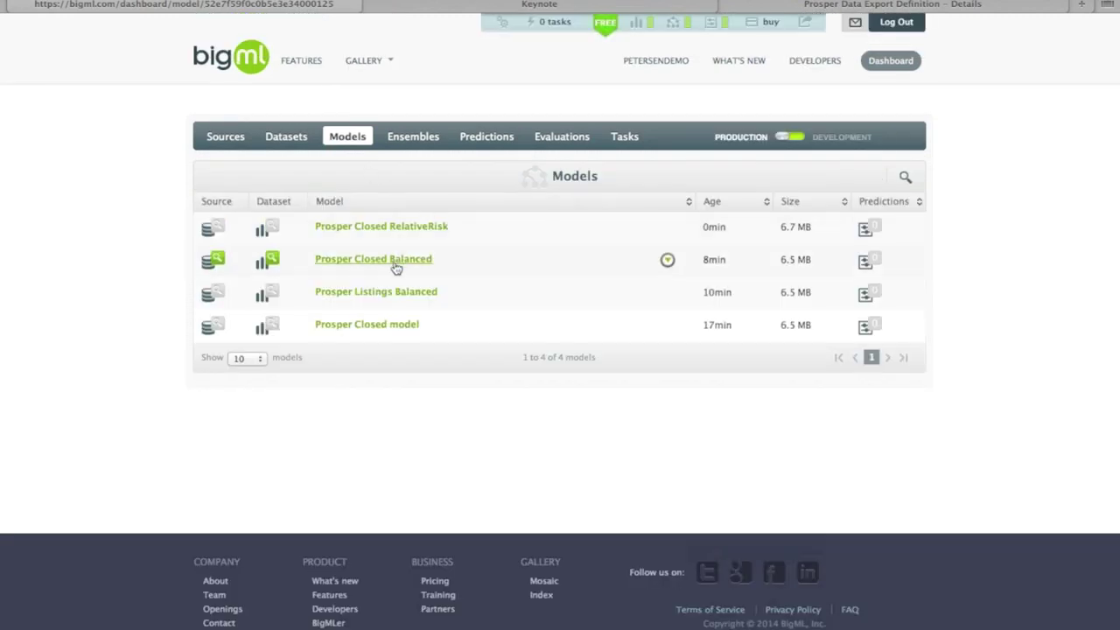
{"action": "left_click", "coordinate": [392, 325]}
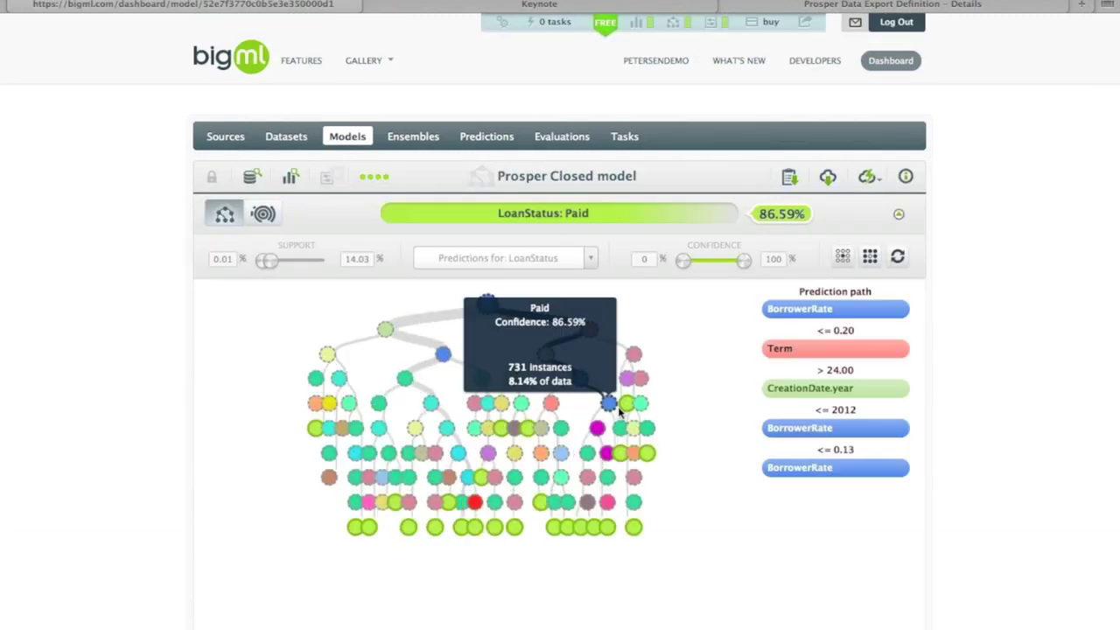
{"action": "mouse_move", "coordinate": [711, 470]}
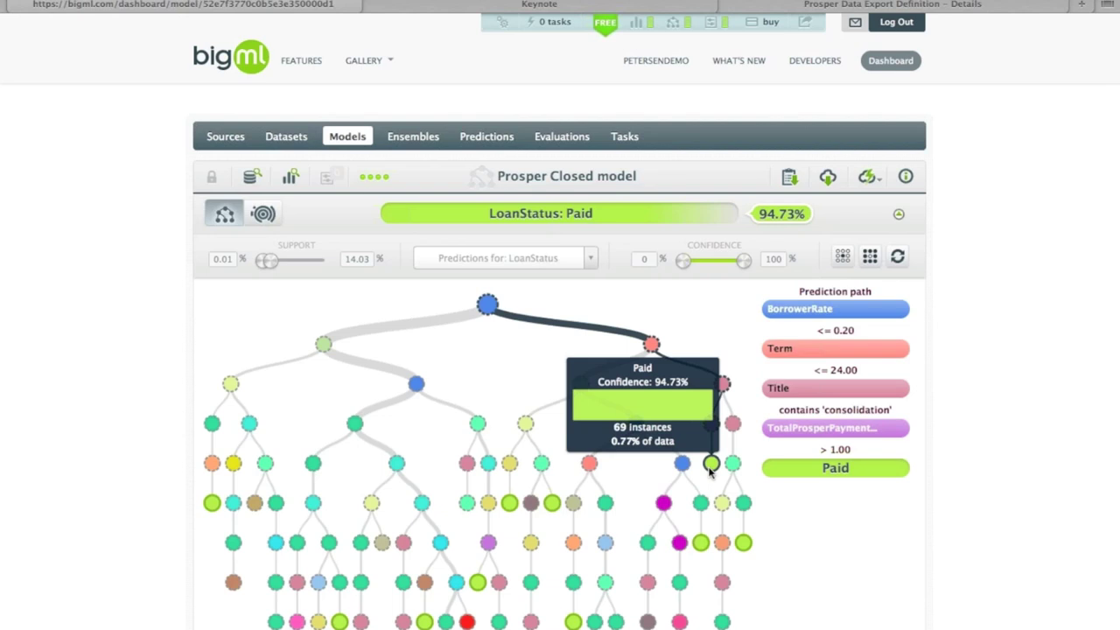
{"action": "scroll", "coordinate": [710, 470], "scroll_direction": "down", "scroll_amount": 2}
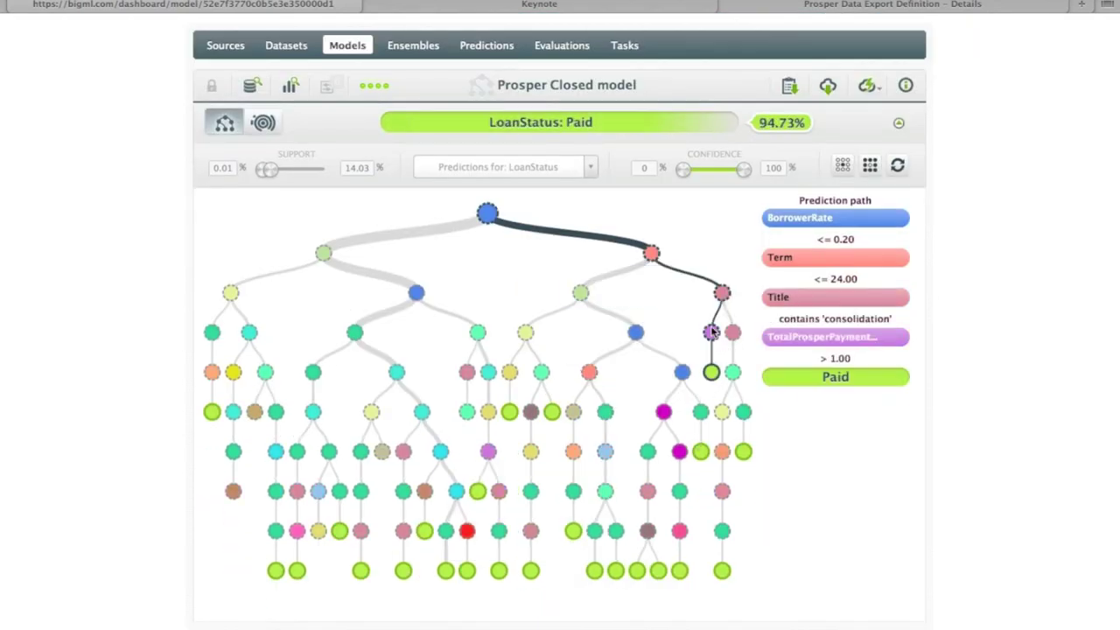
{"action": "mouse_move", "coordinate": [712, 373]}
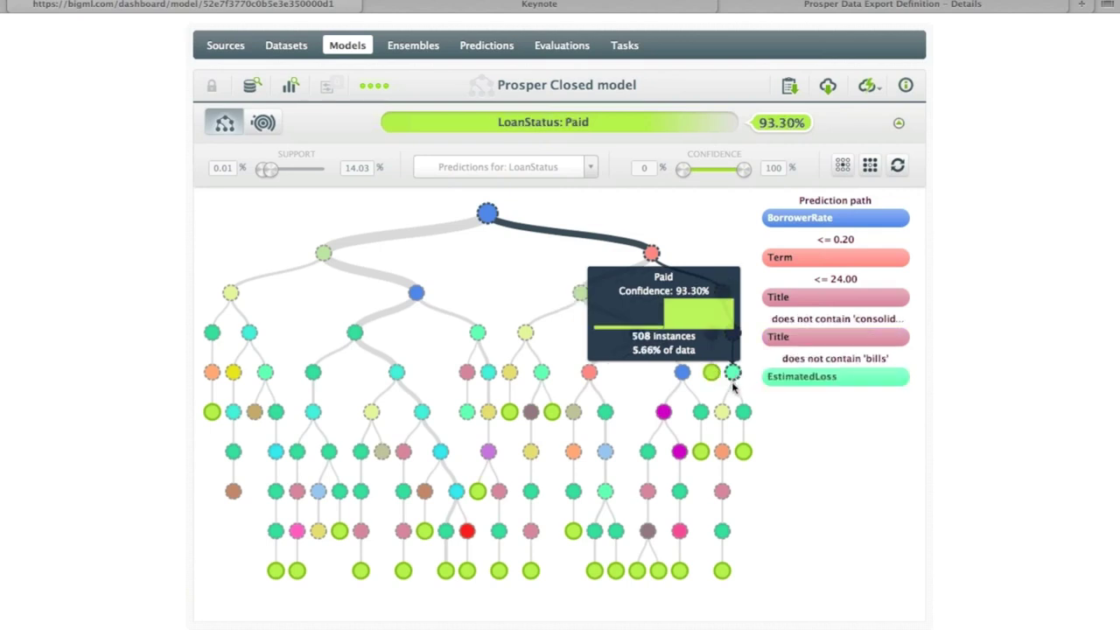
{"action": "mouse_move", "coordinate": [743, 425]}
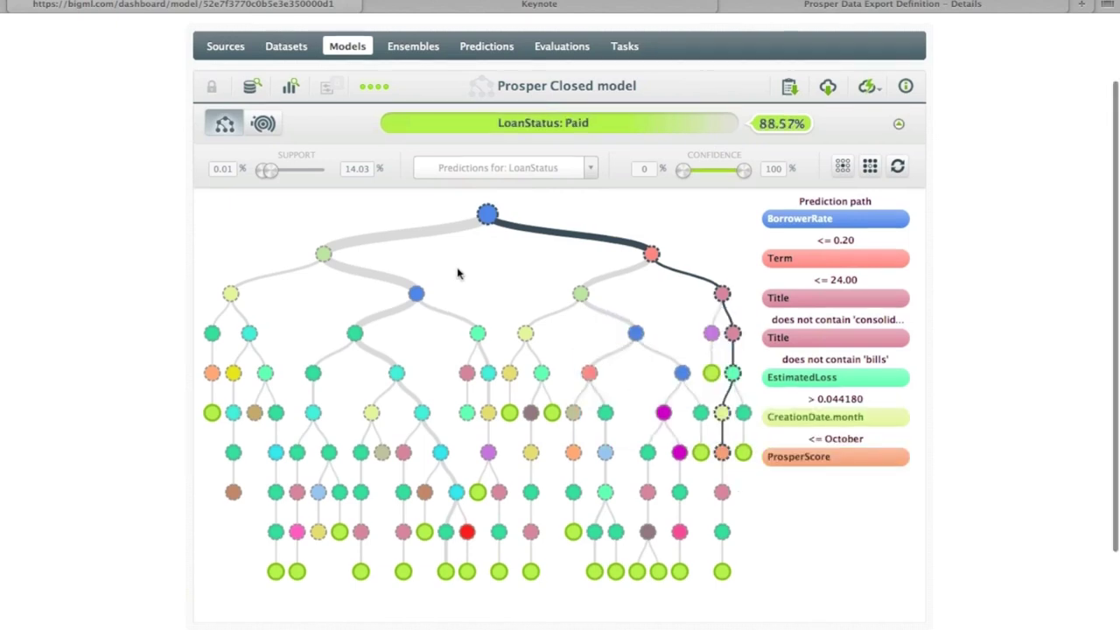
Open the model configuration for the Prosper Closed dataset and review its statistical pruning choices and expanded configuration options.
{"action": "left_click", "coordinate": [278, 51]}
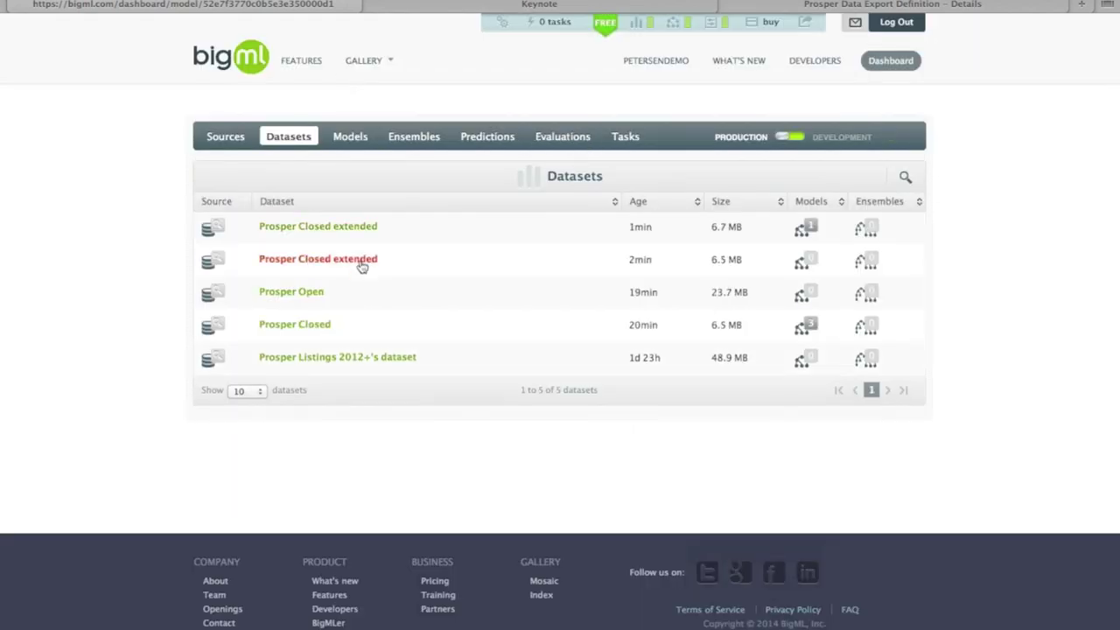
{"action": "left_click", "coordinate": [323, 324]}
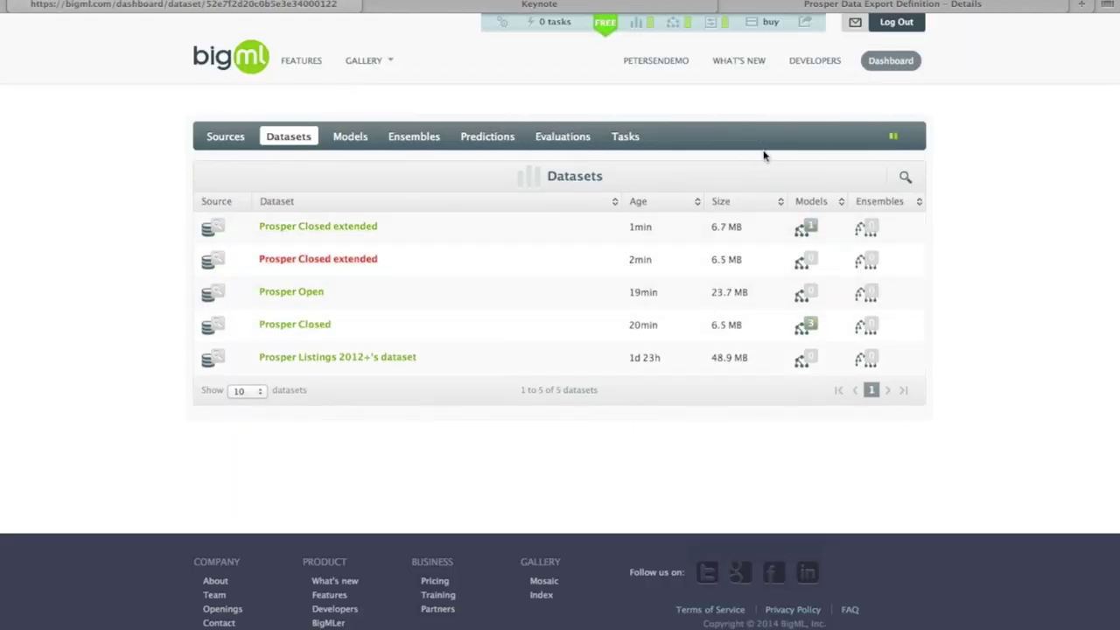
{"action": "mouse_move", "coordinate": [822, 179]}
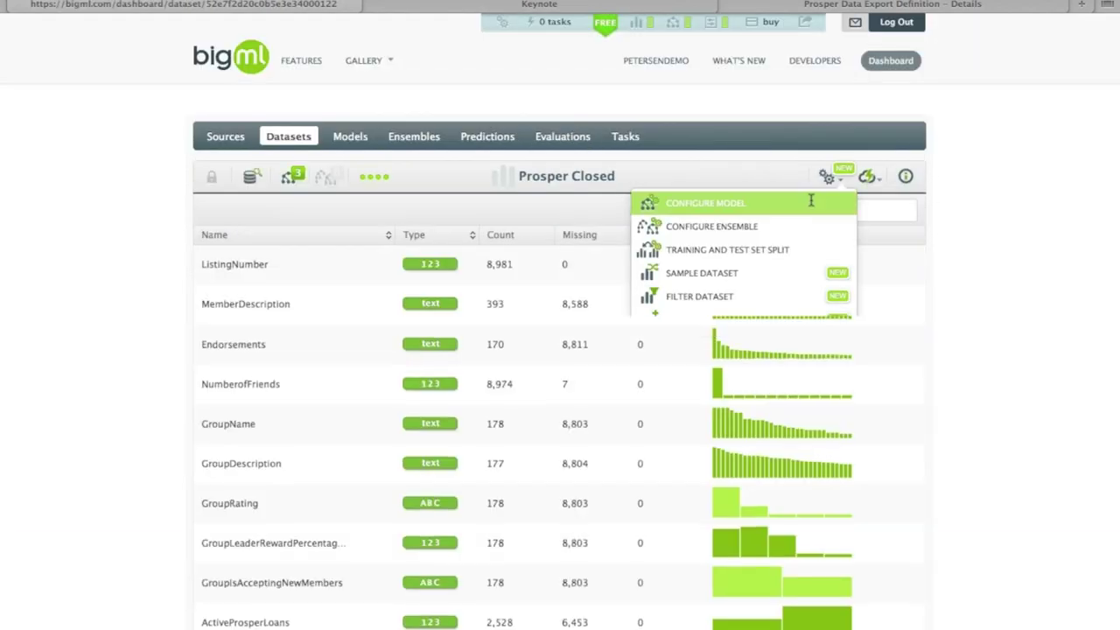
{"action": "left_click", "coordinate": [811, 203]}
{"action": "left_click_drag", "start_coordinate": [495, 213], "coordinate": [592, 221]}
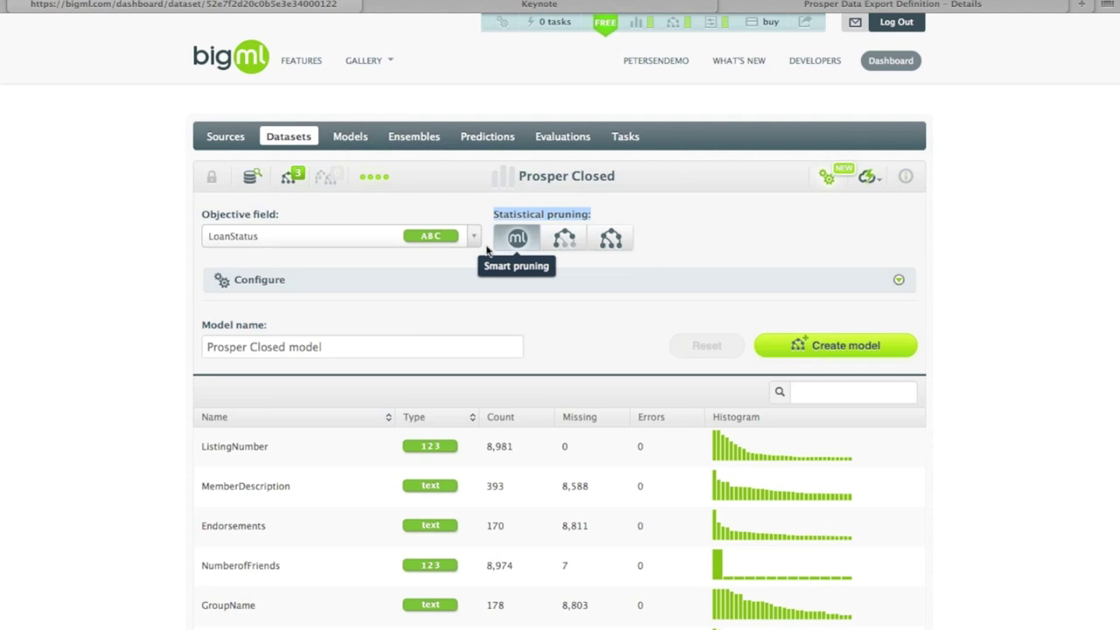
{"action": "left_click", "coordinate": [444, 286]}
{"action": "left_click", "coordinate": [513, 285]}
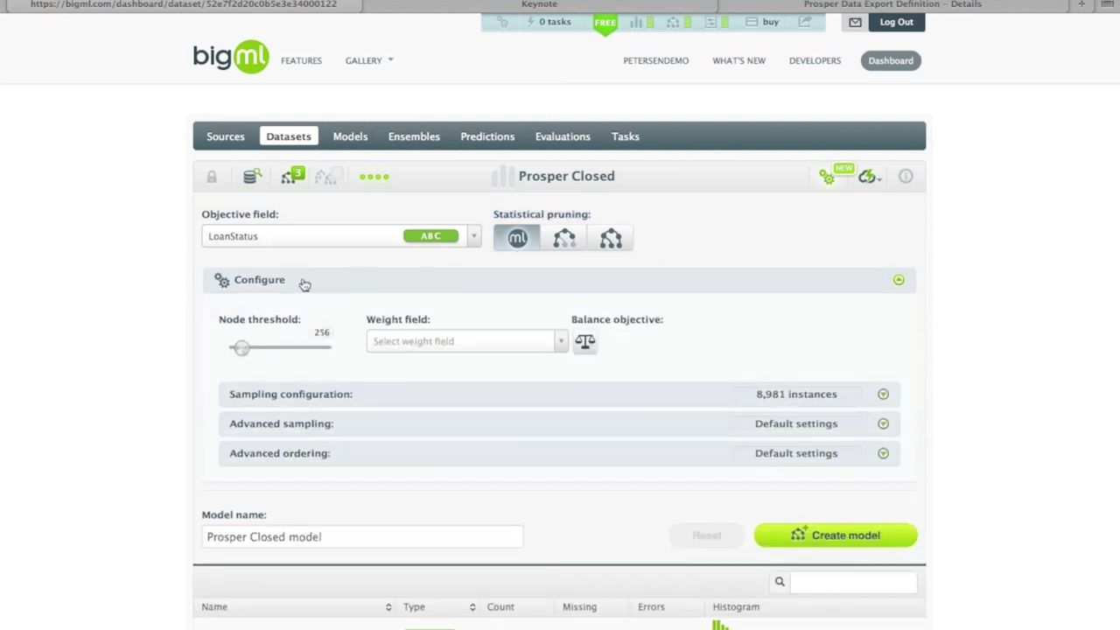
{"action": "scroll", "coordinate": [184, 317], "scroll_direction": "down", "scroll_amount": 1}
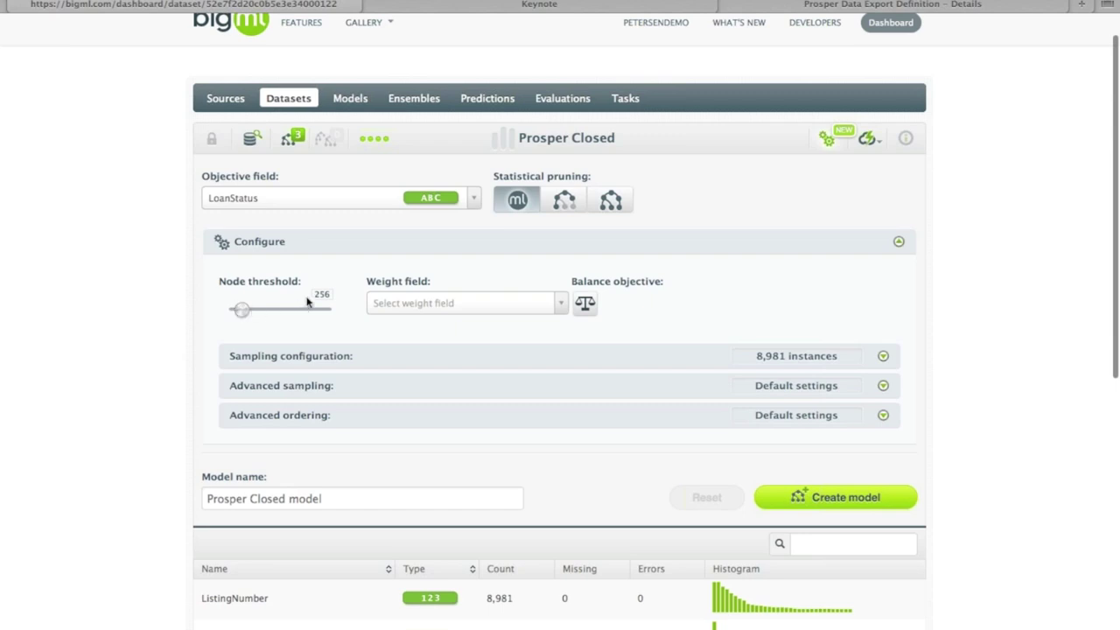
Balance the objective for the Prosper Closed model and set its node threshold to 3.
{"action": "scroll", "coordinate": [328, 306], "scroll_direction": "down", "scroll_amount": 1}
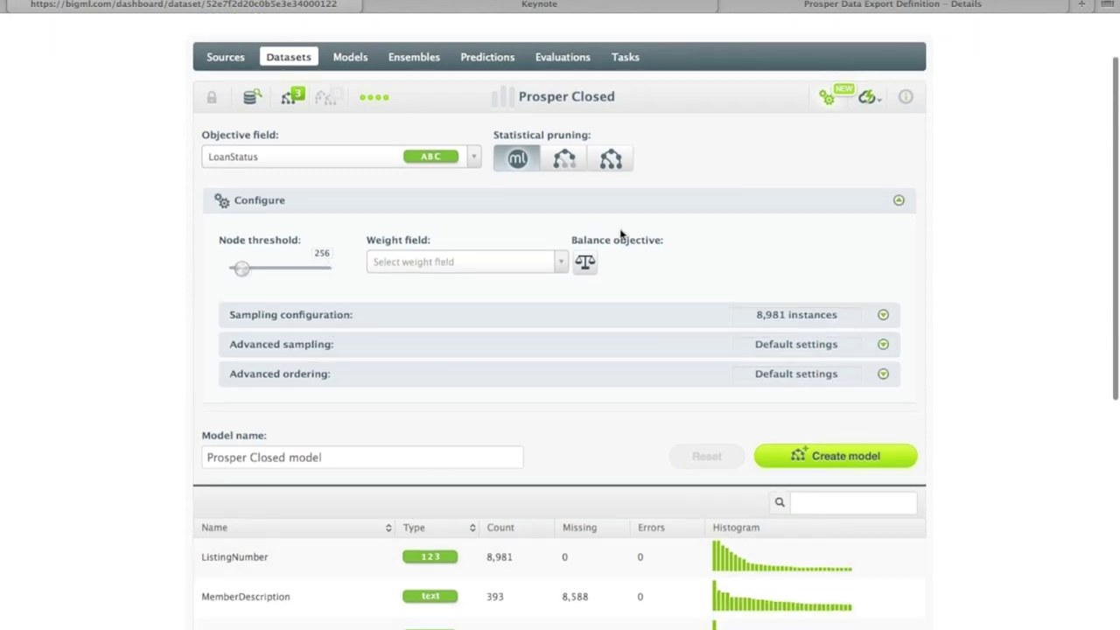
{"action": "left_click", "coordinate": [586, 265]}
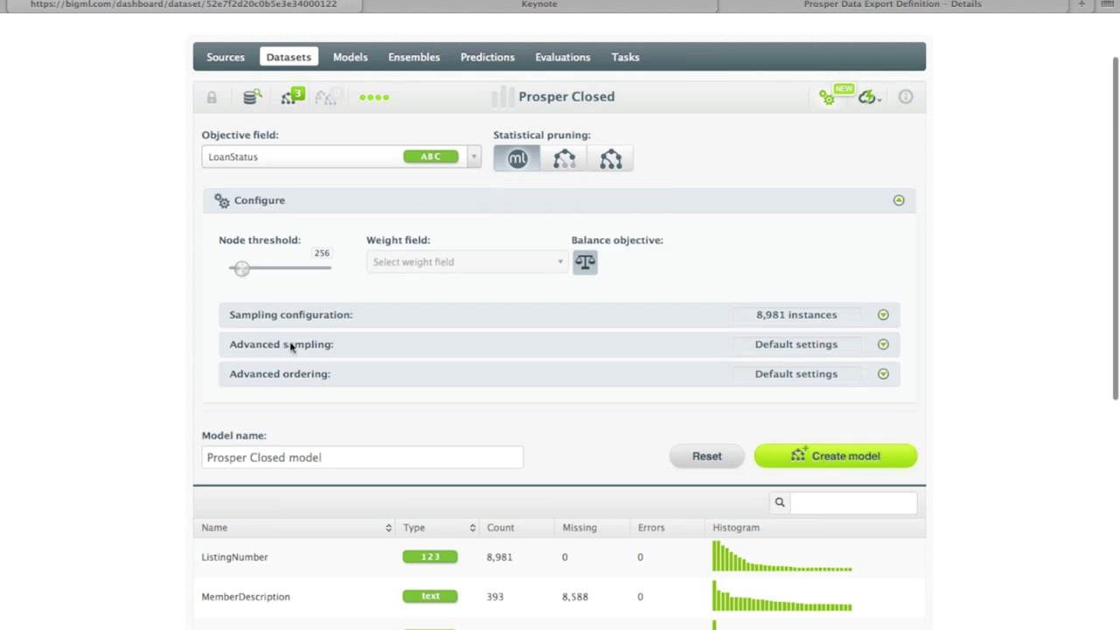
{"action": "left_click_drag", "start_coordinate": [242, 270], "coordinate": [195, 268]}
Name the model Prosper Closed Node 3 and create it with the ListingNumber field excluded.
{"action": "left_click", "coordinate": [318, 453]}
{"action": "double_click", "coordinate": [317, 456]}
{"action": "type", "text": "Node"}
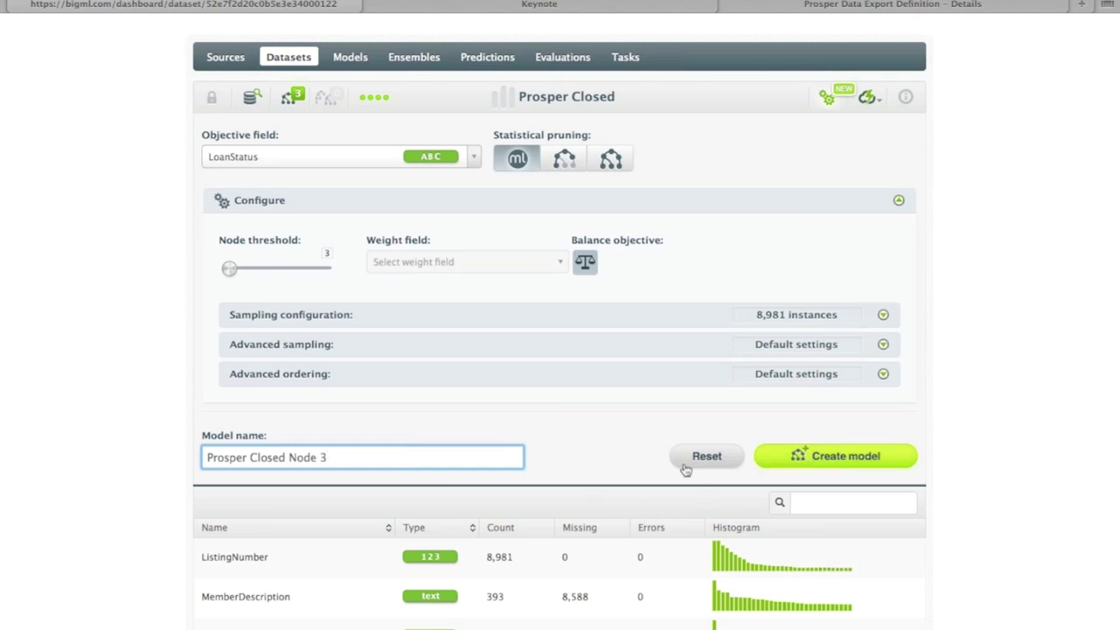
{"action": "left_click", "coordinate": [383, 564]}
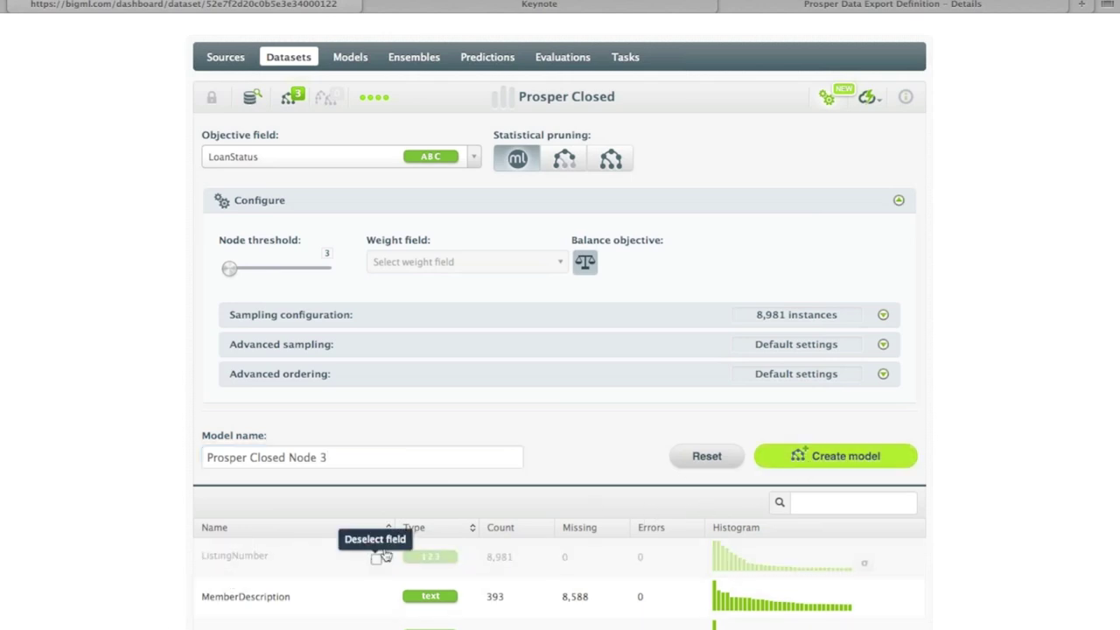
{"action": "left_click", "coordinate": [760, 461]}
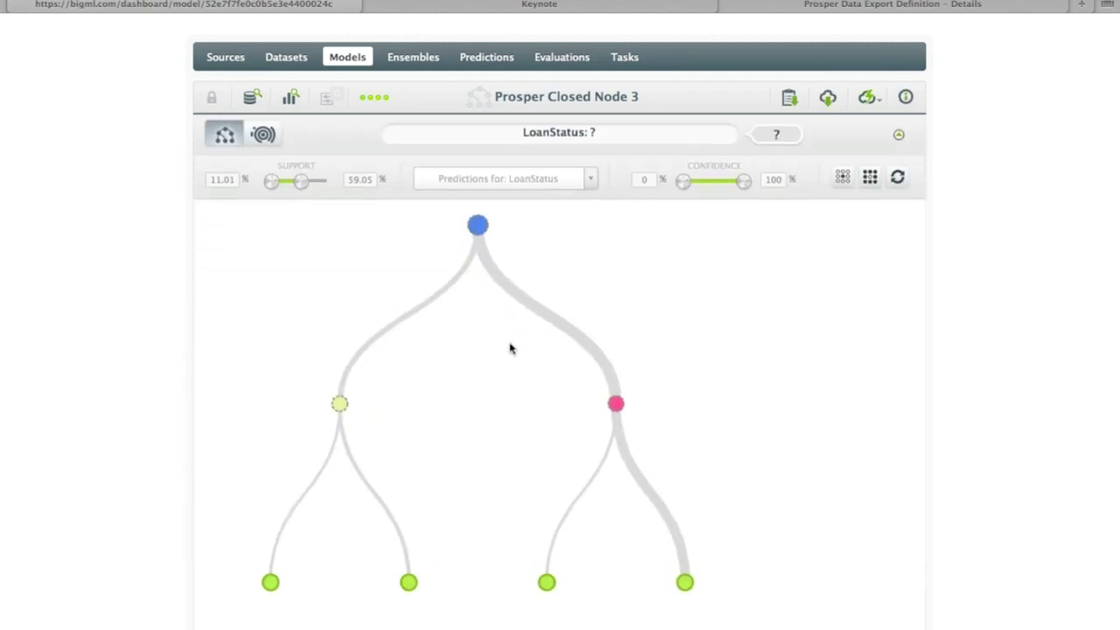
{"action": "scroll", "coordinate": [508, 350], "scroll_direction": "down", "scroll_amount": 2}
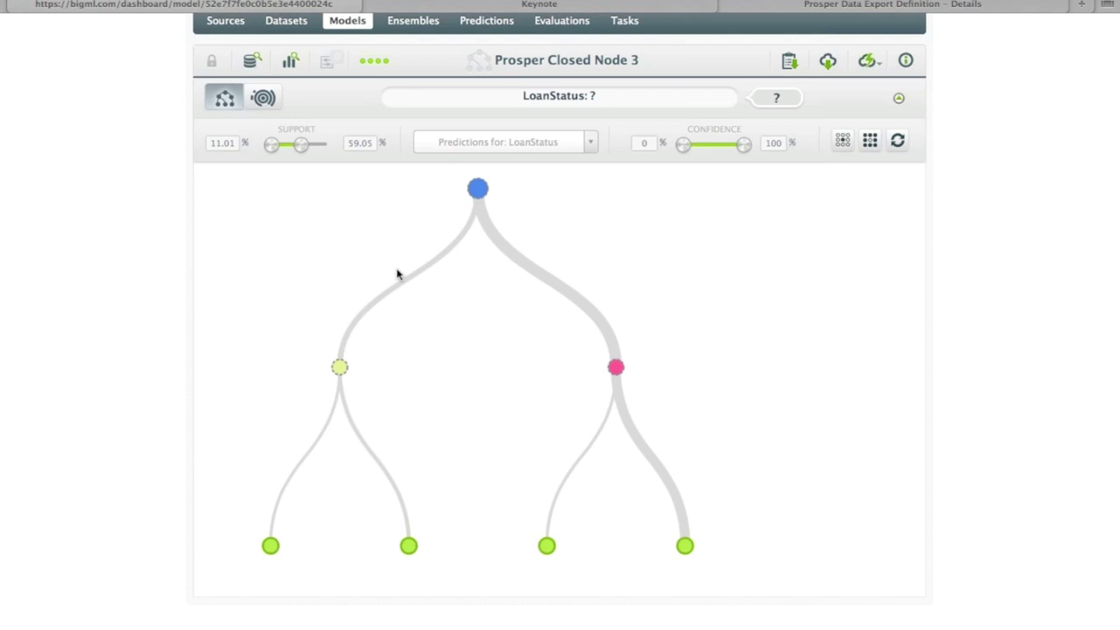
Configure another model from the Prosper Closed dataset with a node threshold of 2,000 and a balanced objective.
{"action": "left_click", "coordinate": [287, 29]}
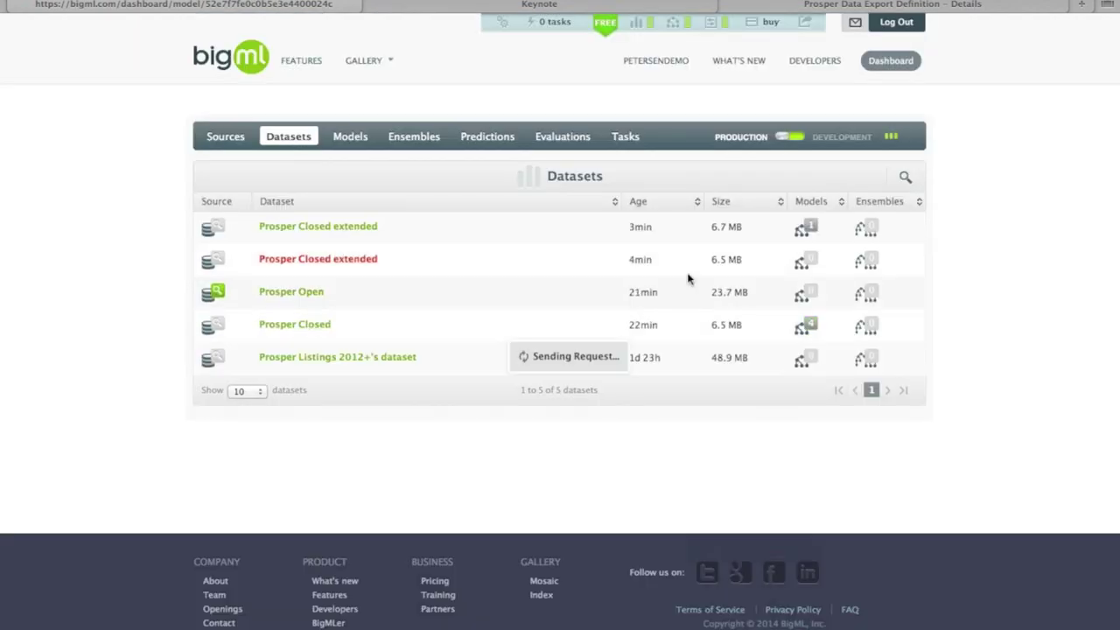
{"action": "left_click", "coordinate": [827, 176]}
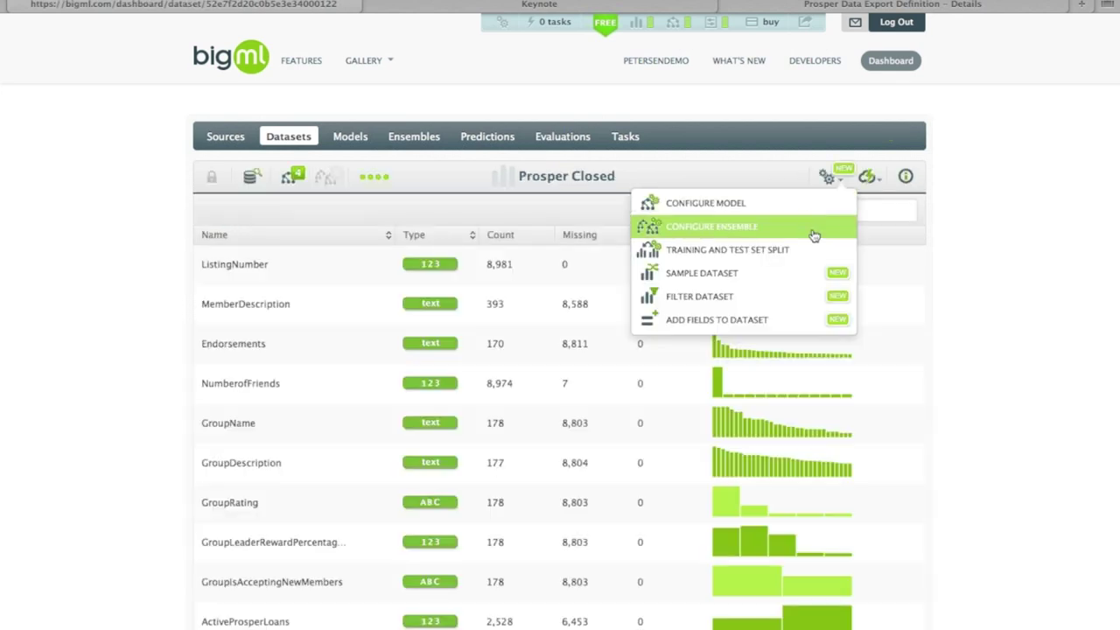
{"action": "left_click", "coordinate": [807, 205]}
{"action": "left_click", "coordinate": [350, 278]}
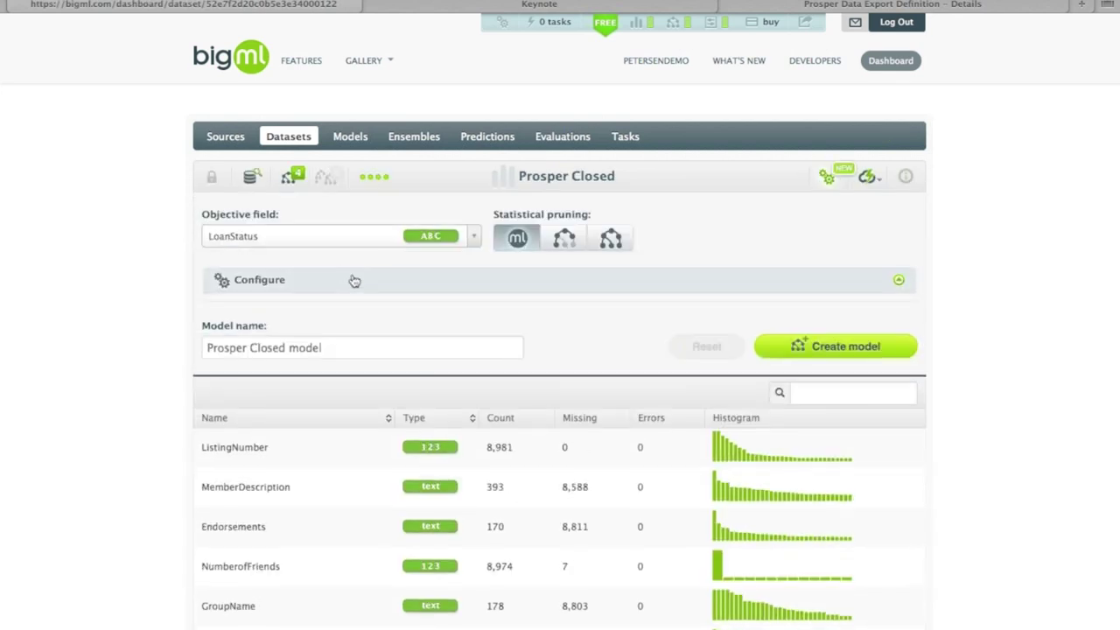
{"action": "left_click_drag", "start_coordinate": [242, 348], "coordinate": [333, 349]}
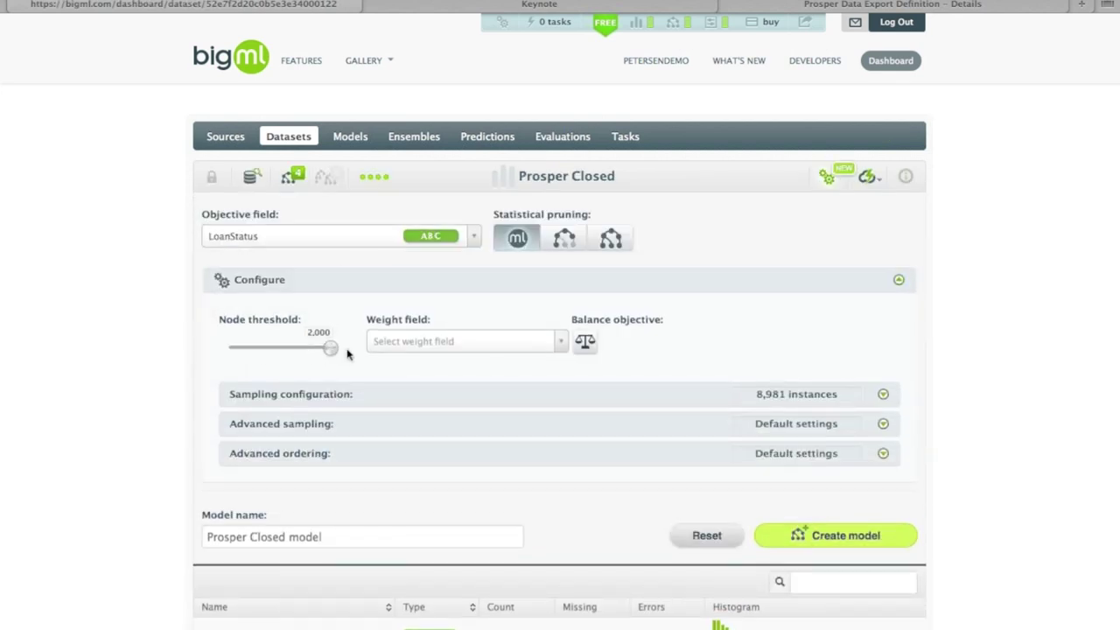
{"action": "left_click", "coordinate": [584, 344]}
Name the model Prosper Closed Node 2000 and create it.
{"action": "double_click", "coordinate": [350, 540]}
{"action": "type", "text": "Node 2000"}
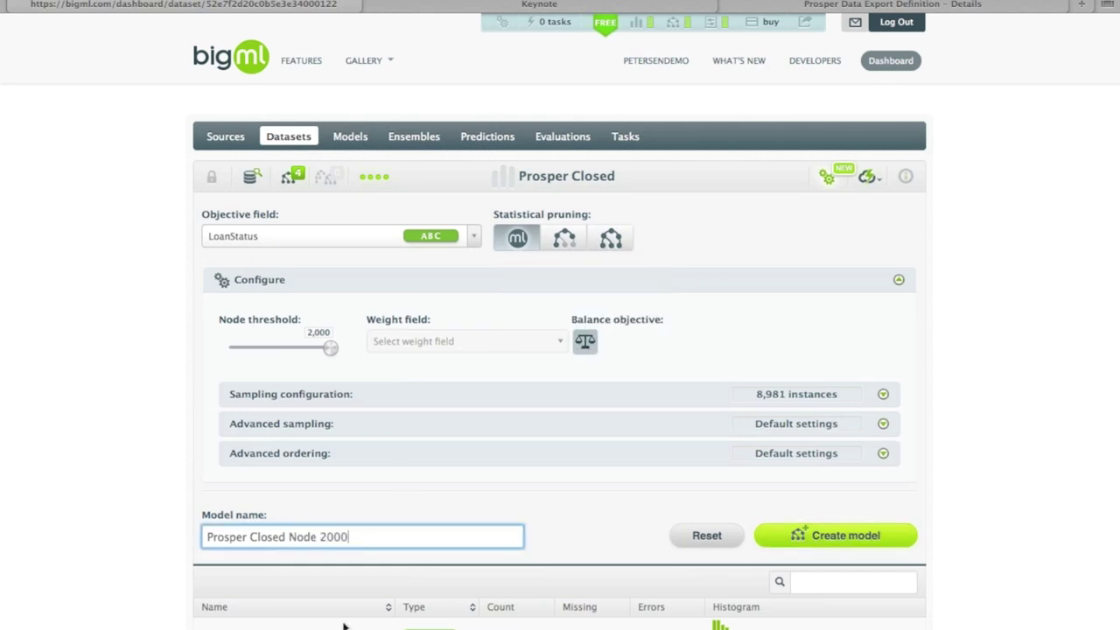
{"action": "left_click", "coordinate": [792, 539]}
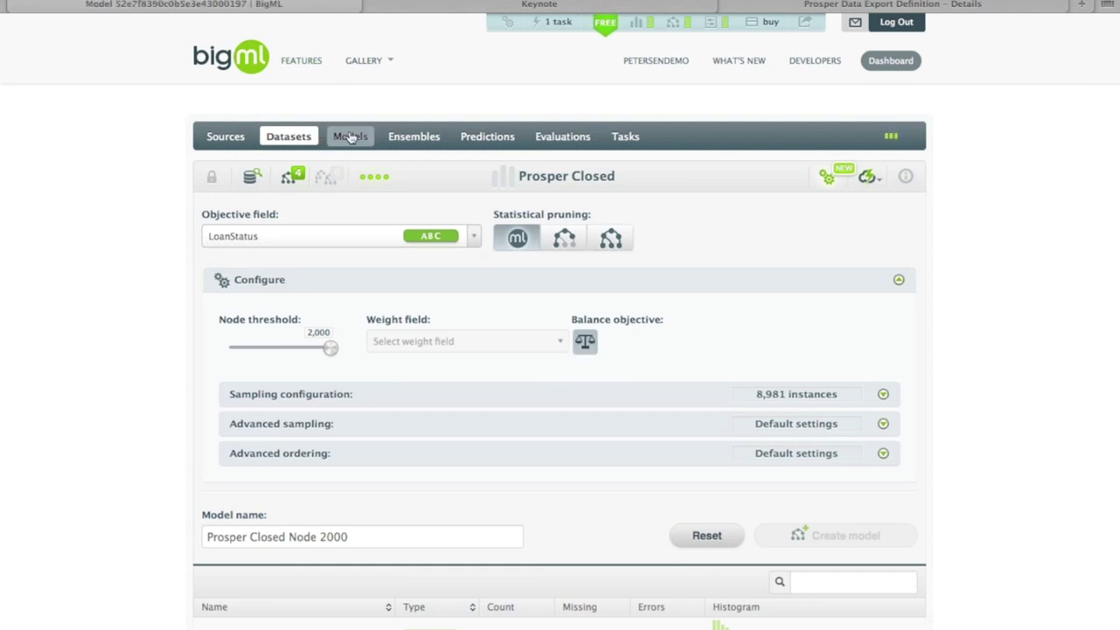
Open the Prosper Closed Node 3 model from the model list and view its decision tree.
{"action": "left_click", "coordinate": [349, 138]}
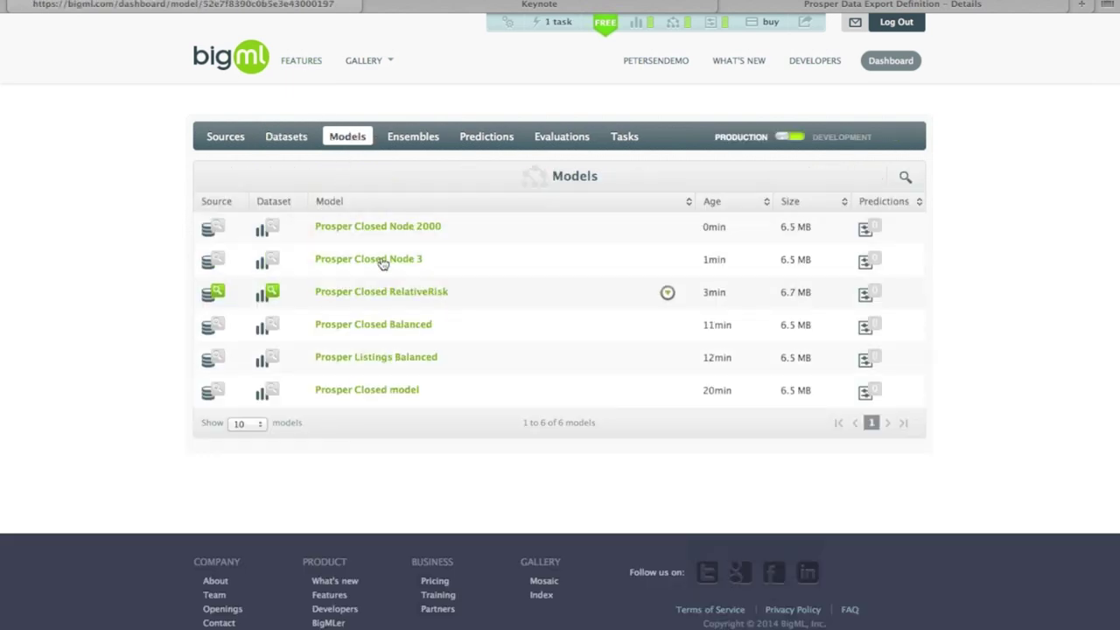
{"action": "left_click", "coordinate": [382, 258]}
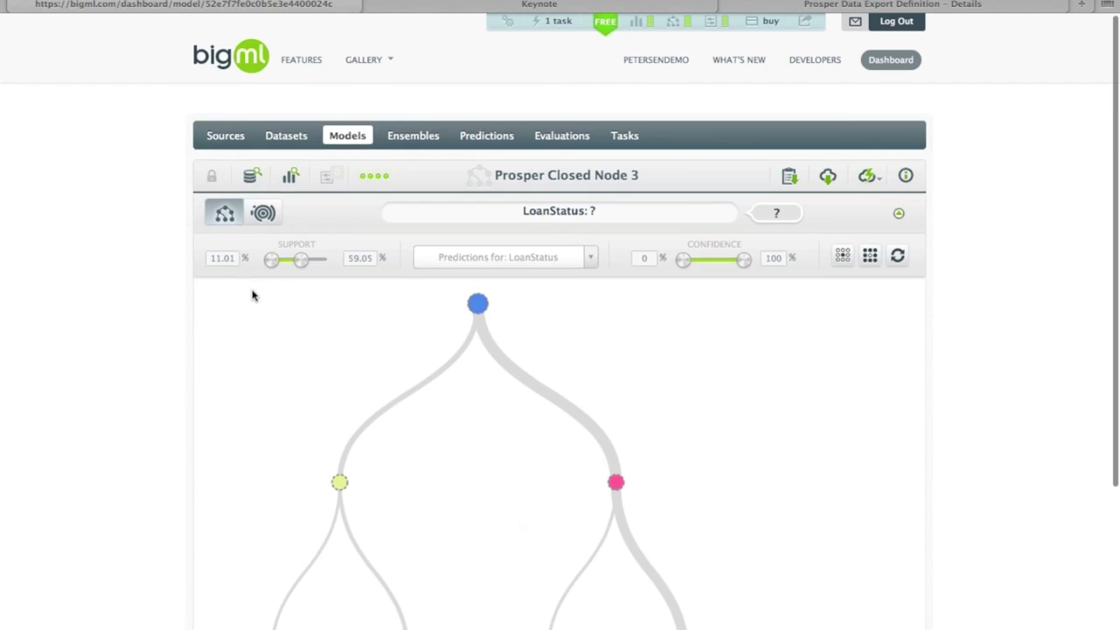
{"action": "scroll", "coordinate": [252, 294], "scroll_direction": "down", "scroll_amount": 2}
{"action": "scroll", "coordinate": [252, 296], "scroll_direction": "down", "scroll_amount": 1}
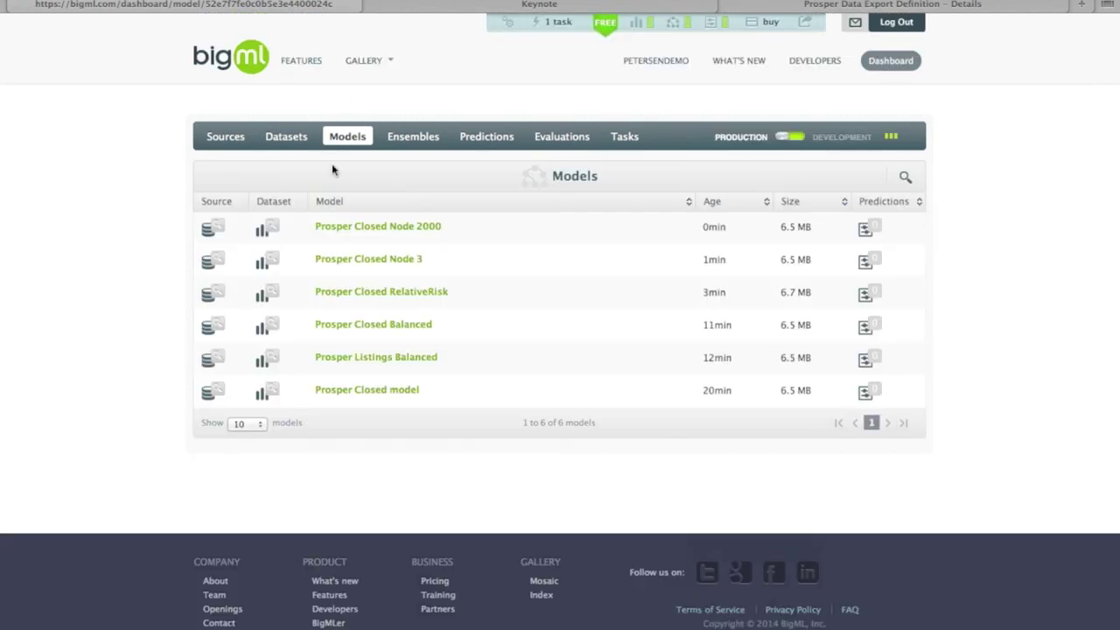
Open the Prosper Closed Node 2000 model from the model list and view its decision tree.
{"action": "left_click", "coordinate": [362, 226]}
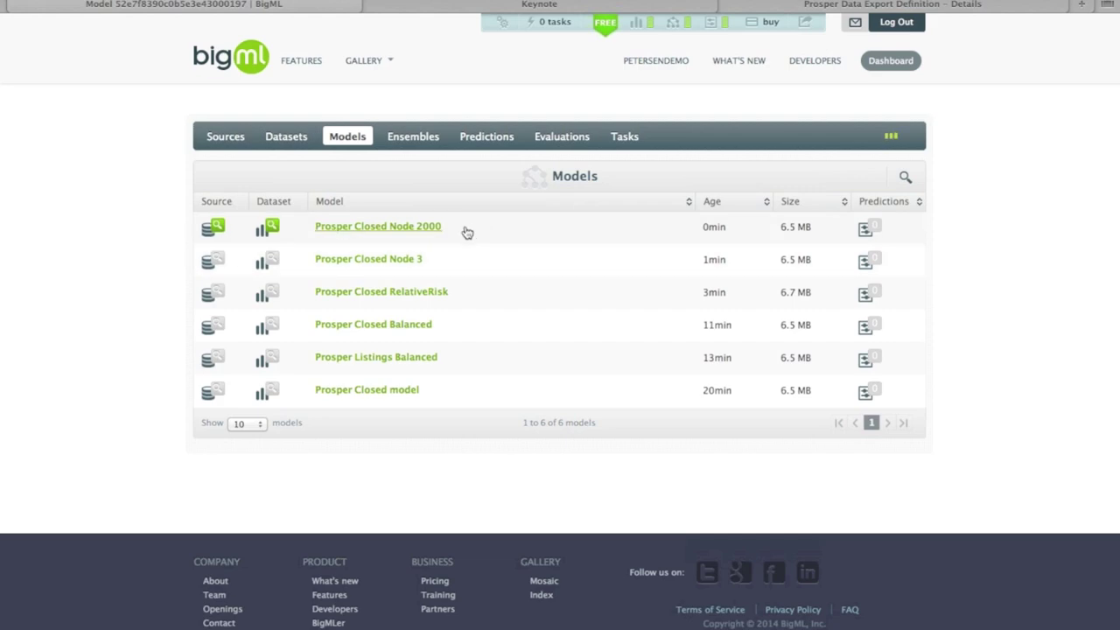
{"action": "scroll", "coordinate": [474, 246], "scroll_direction": "down", "scroll_amount": 10}
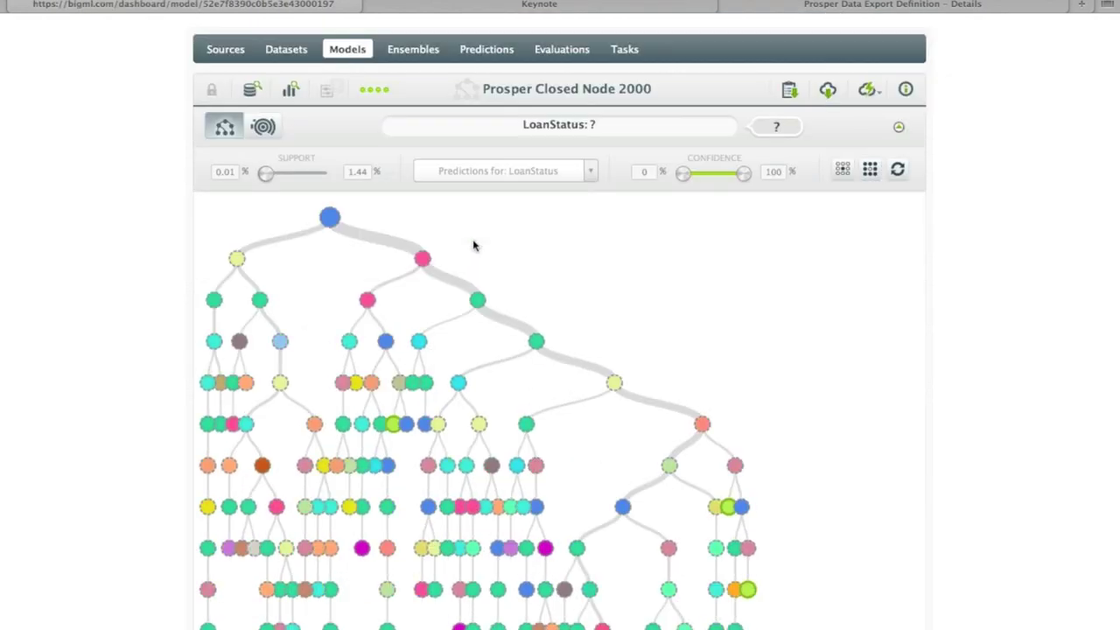
{"action": "scroll", "coordinate": [475, 243], "scroll_direction": "up", "scroll_amount": 8}
{"action": "scroll", "coordinate": [288, 140], "scroll_direction": "down", "scroll_amount": 1}
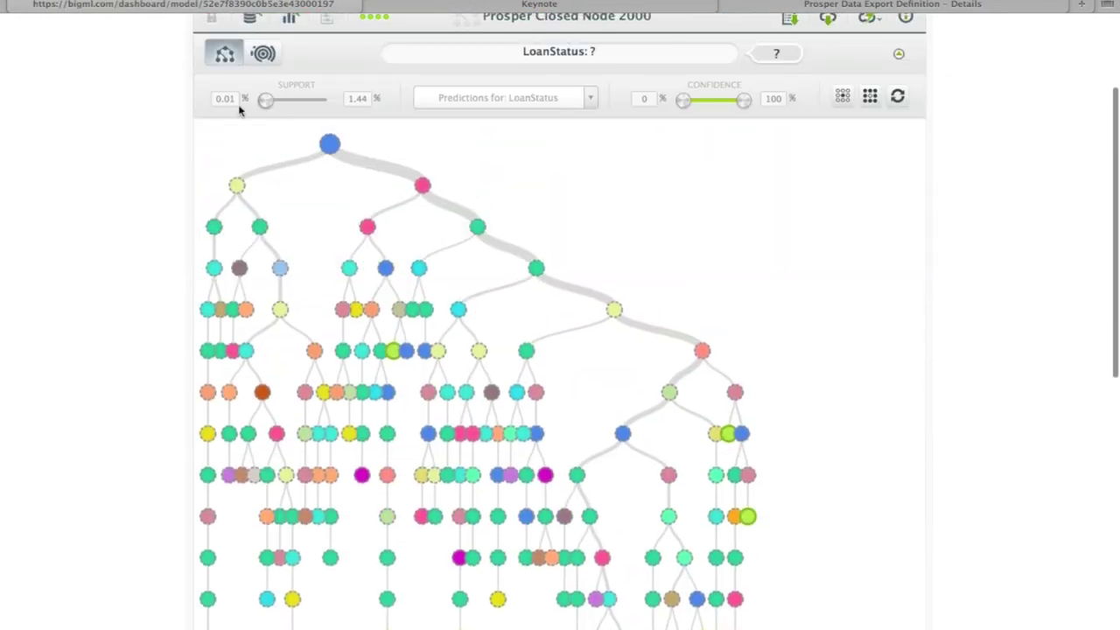
Set the tree's maximum support to .1% and examine the expanded branches and the root node's prediction.
{"action": "left_click", "coordinate": [355, 101]}
{"action": "type", "text": "1"}
{"action": "key", "text": "BackSpace"}
{"action": "type", "text": ".1"}
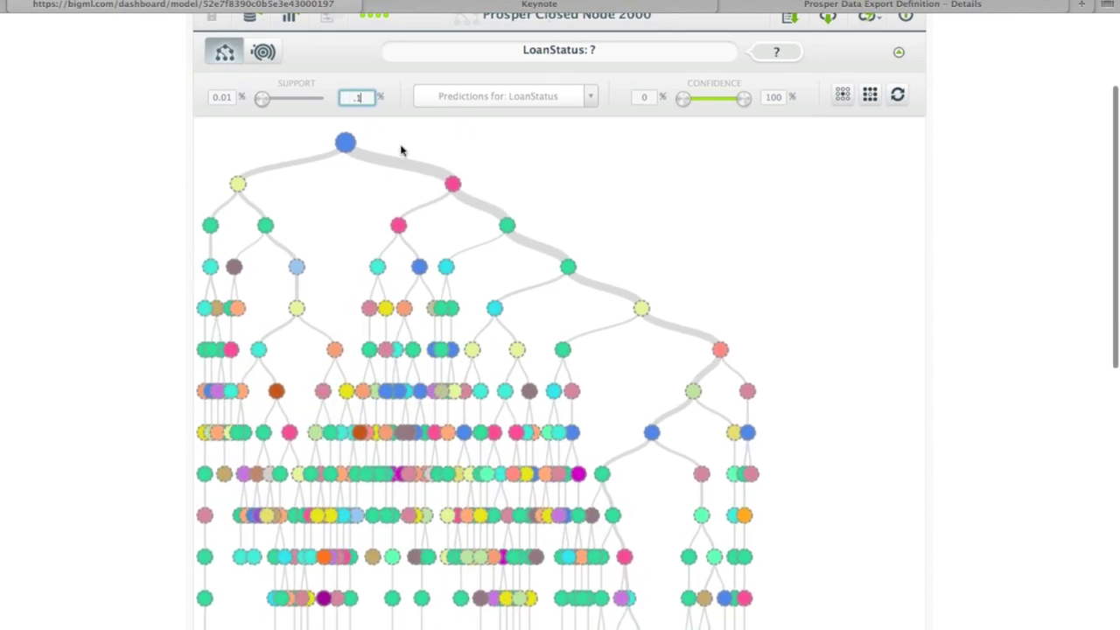
{"action": "scroll", "coordinate": [400, 150], "scroll_direction": "down", "scroll_amount": 5}
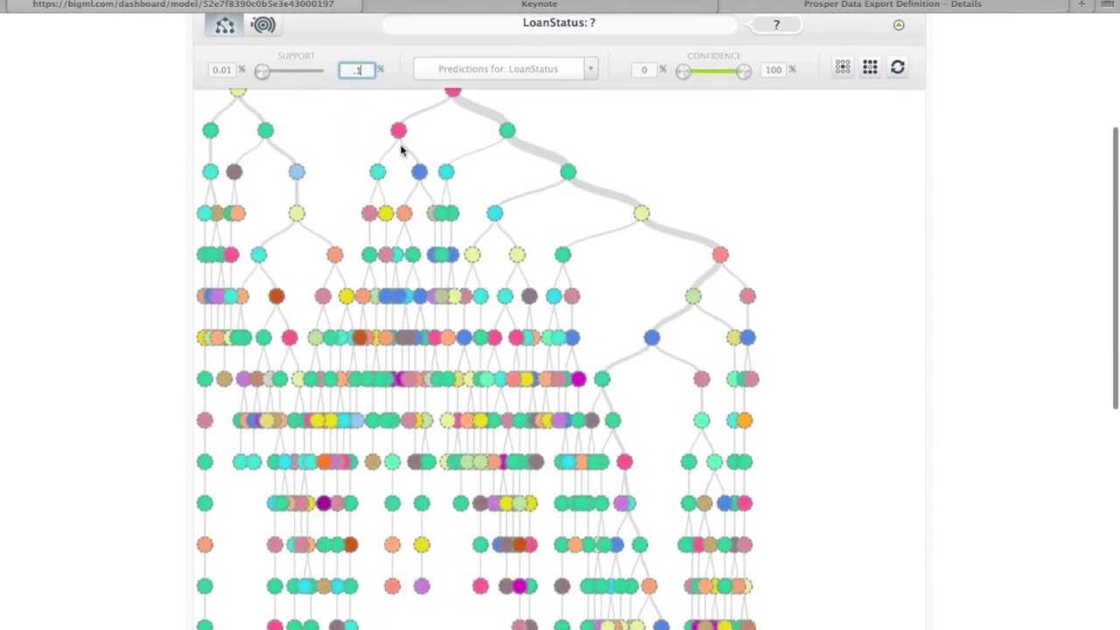
{"action": "scroll", "coordinate": [400, 149], "scroll_direction": "up", "scroll_amount": 5}
{"action": "mouse_move", "coordinate": [345, 152]}
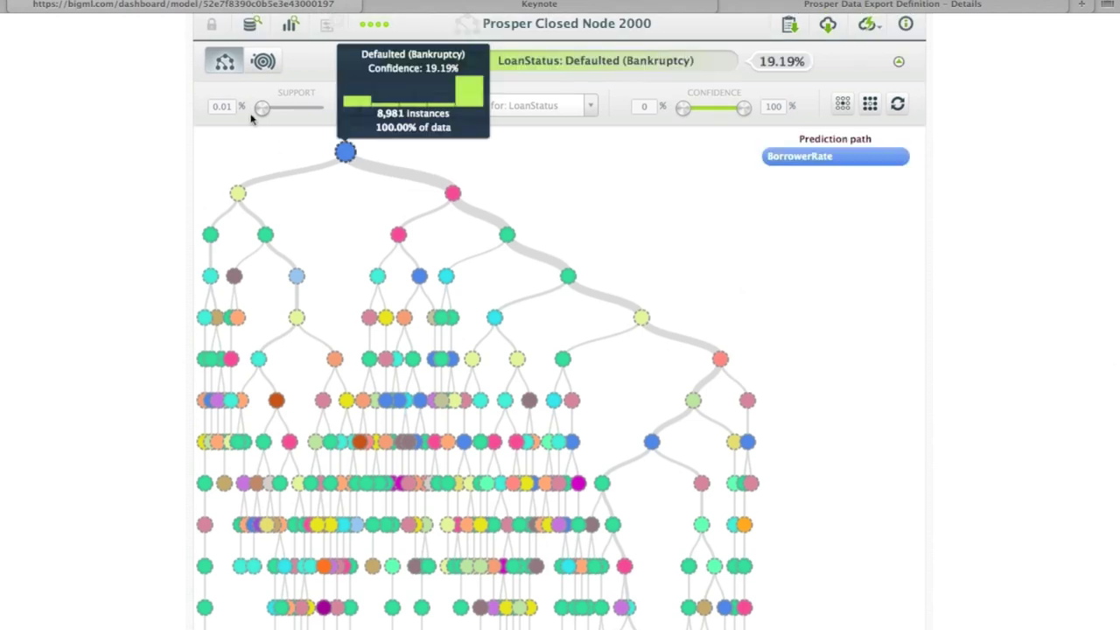
{"action": "scroll", "coordinate": [213, 177], "scroll_direction": "up", "scroll_amount": 5}
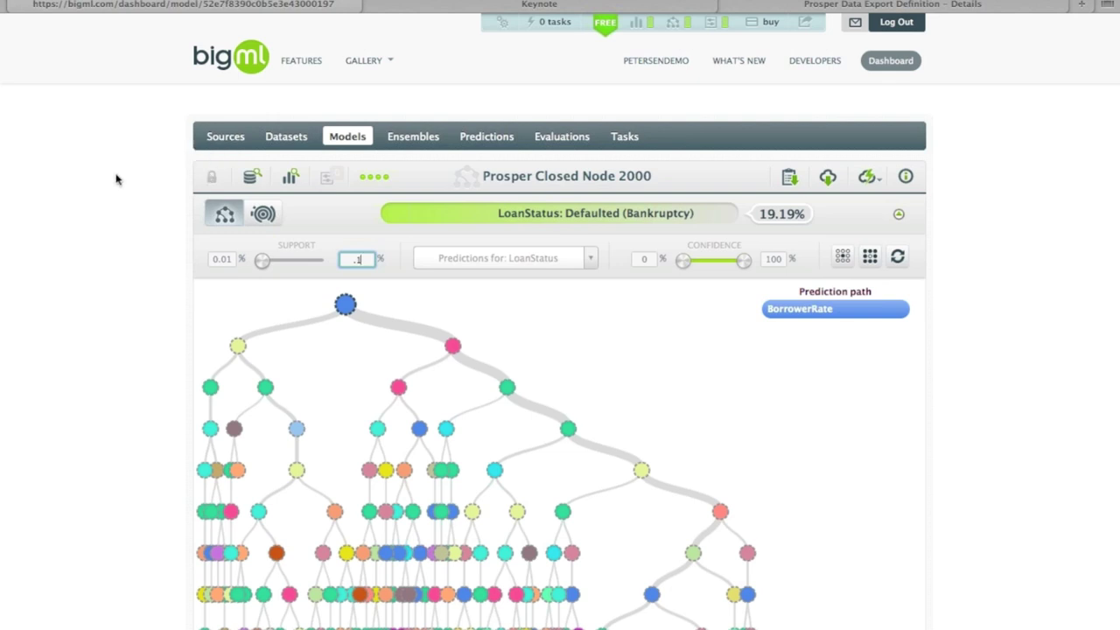
Open the ensemble configuration for the Prosper Closed dataset and balance its objective.
{"action": "left_click", "coordinate": [289, 138]}
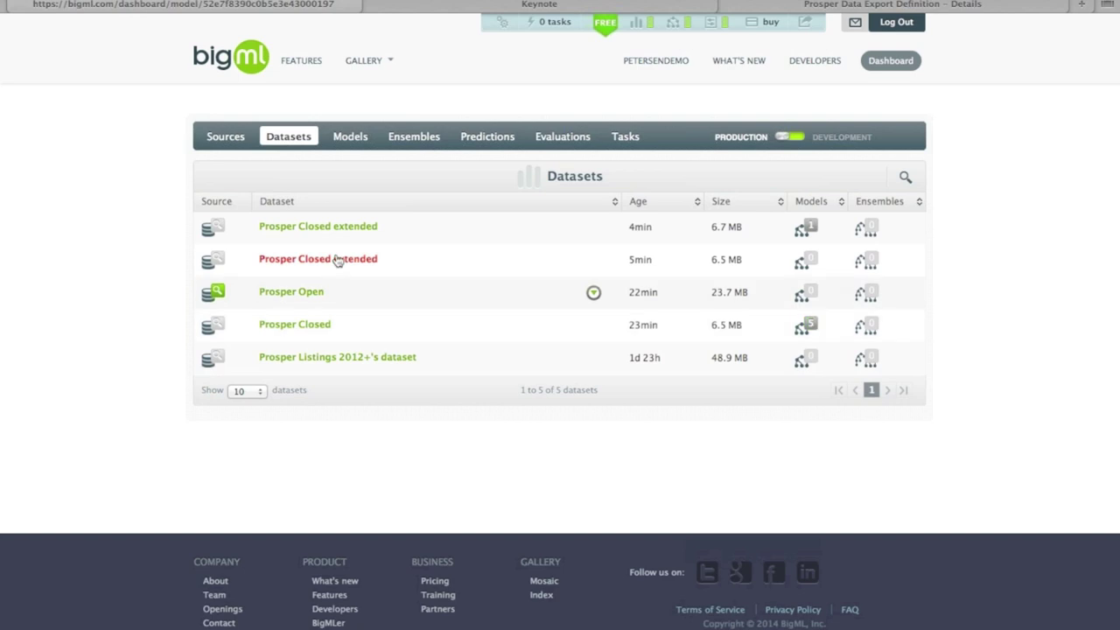
{"action": "left_click", "coordinate": [307, 329]}
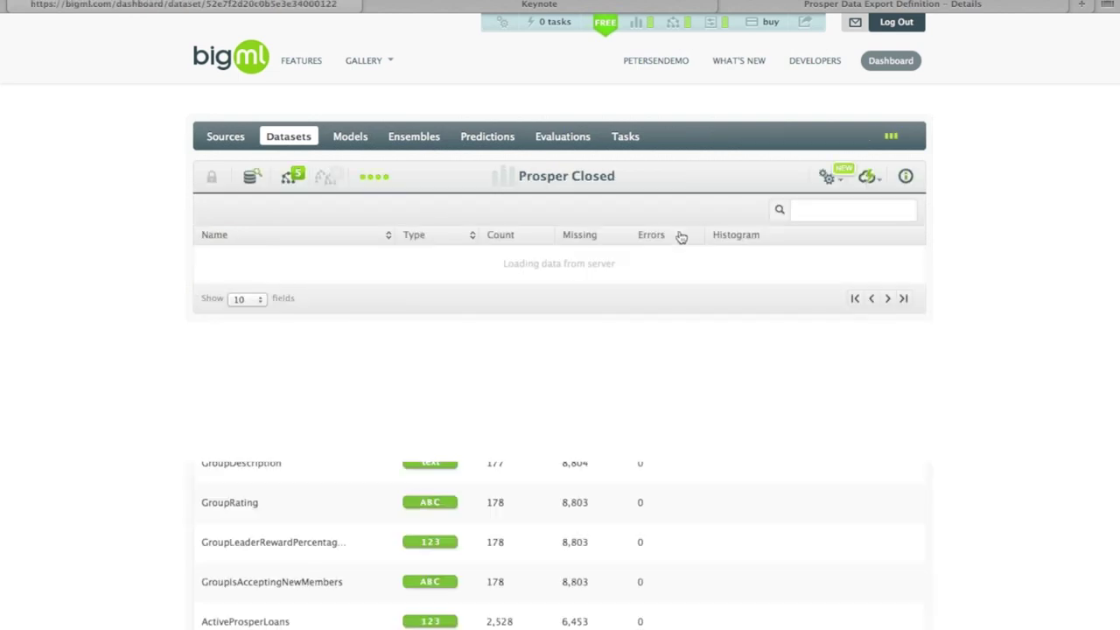
{"action": "mouse_move", "coordinate": [826, 176]}
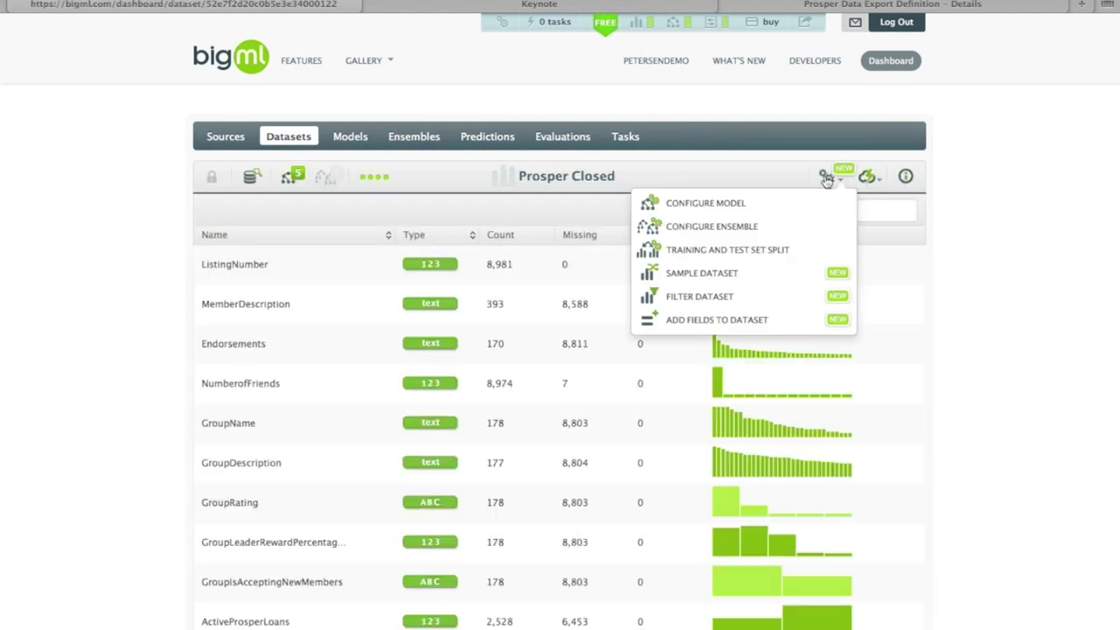
{"action": "left_click", "coordinate": [785, 230]}
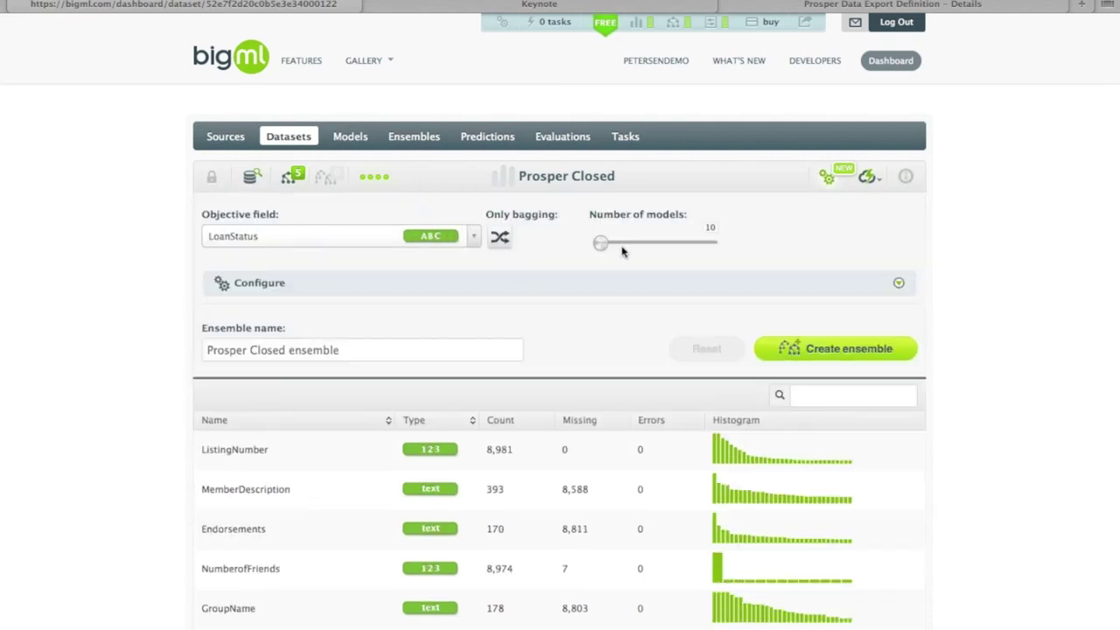
{"action": "left_click", "coordinate": [284, 293]}
{"action": "left_click", "coordinate": [584, 345]}
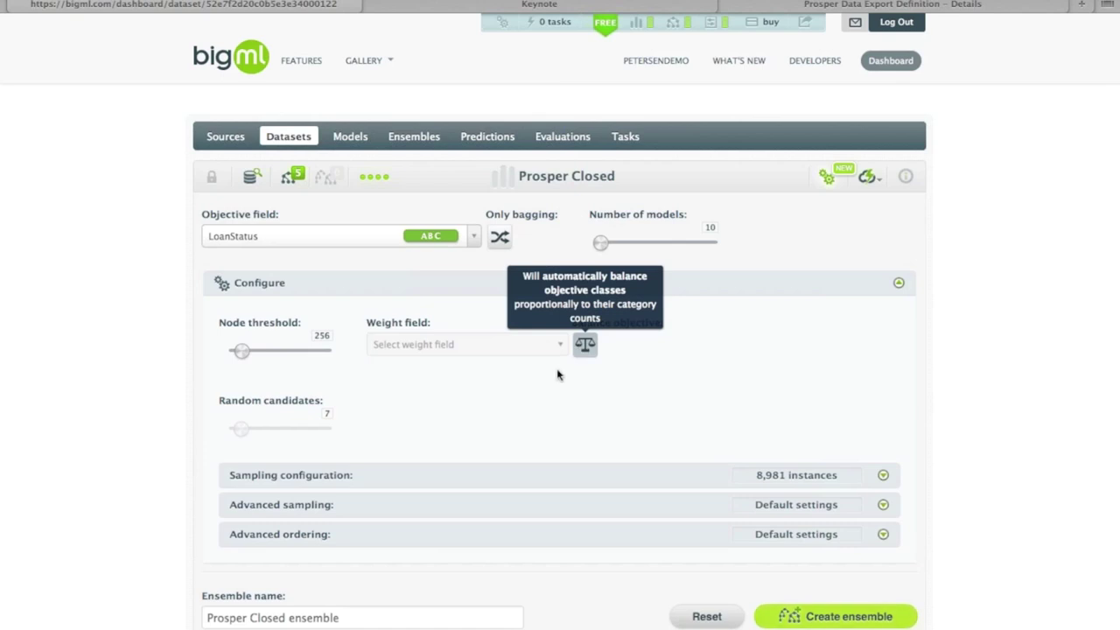
Exclude the ListingNumber field and create the Prosper Closed ensemble.
{"action": "scroll", "coordinate": [554, 380], "scroll_direction": "down", "scroll_amount": 3}
{"action": "scroll", "coordinate": [553, 379], "scroll_direction": "down", "scroll_amount": 3}
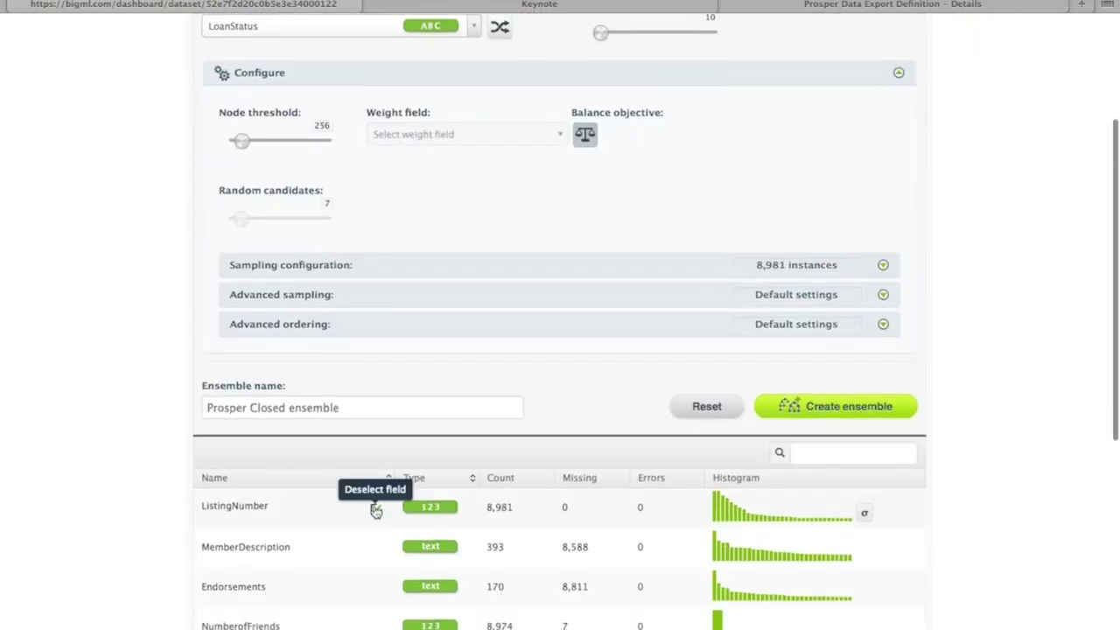
{"action": "left_click", "coordinate": [375, 507]}
{"action": "left_click", "coordinate": [794, 411]}
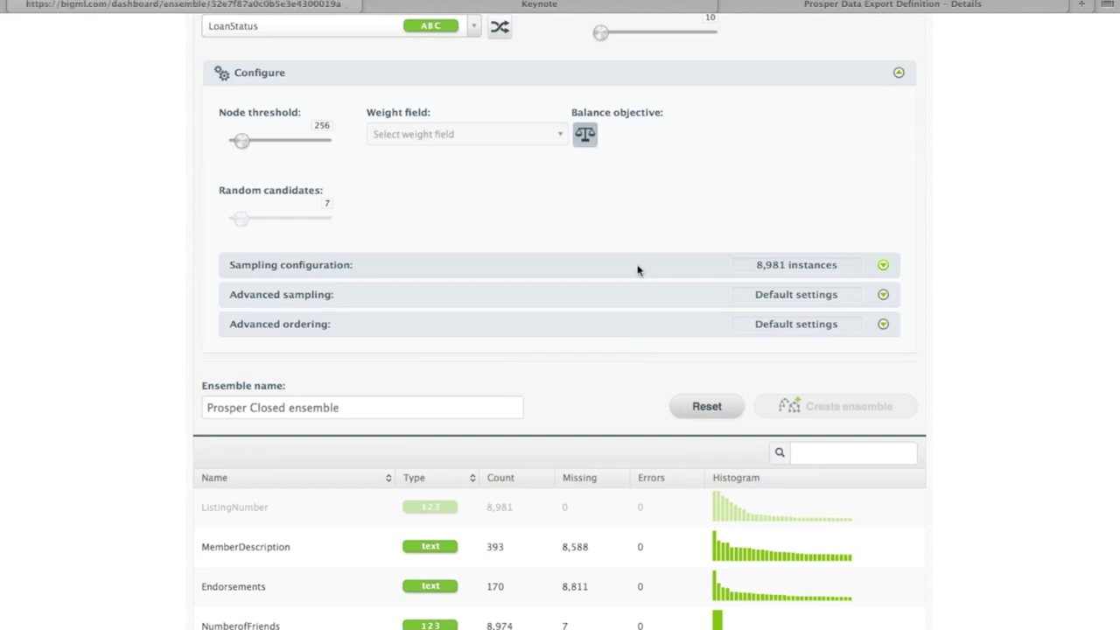
Review the ensemble's settings and its individual models' data and predicted distributions, and bring up its available prediction actions.
{"action": "scroll", "coordinate": [638, 271], "scroll_direction": "up", "scroll_amount": 3}
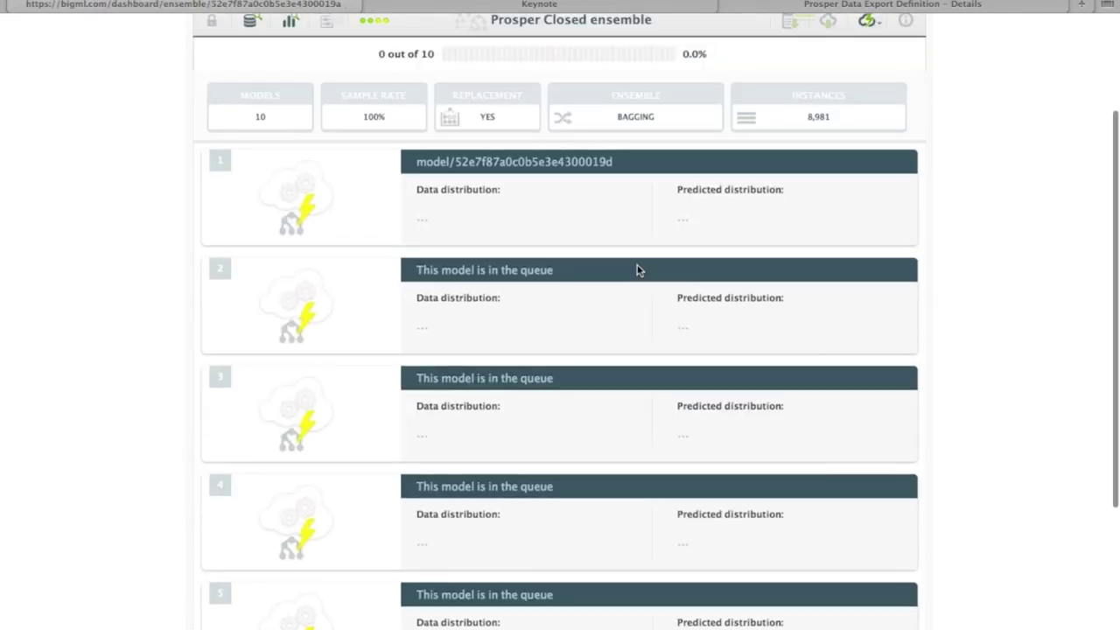
{"action": "scroll", "coordinate": [638, 271], "scroll_direction": "up", "scroll_amount": 2}
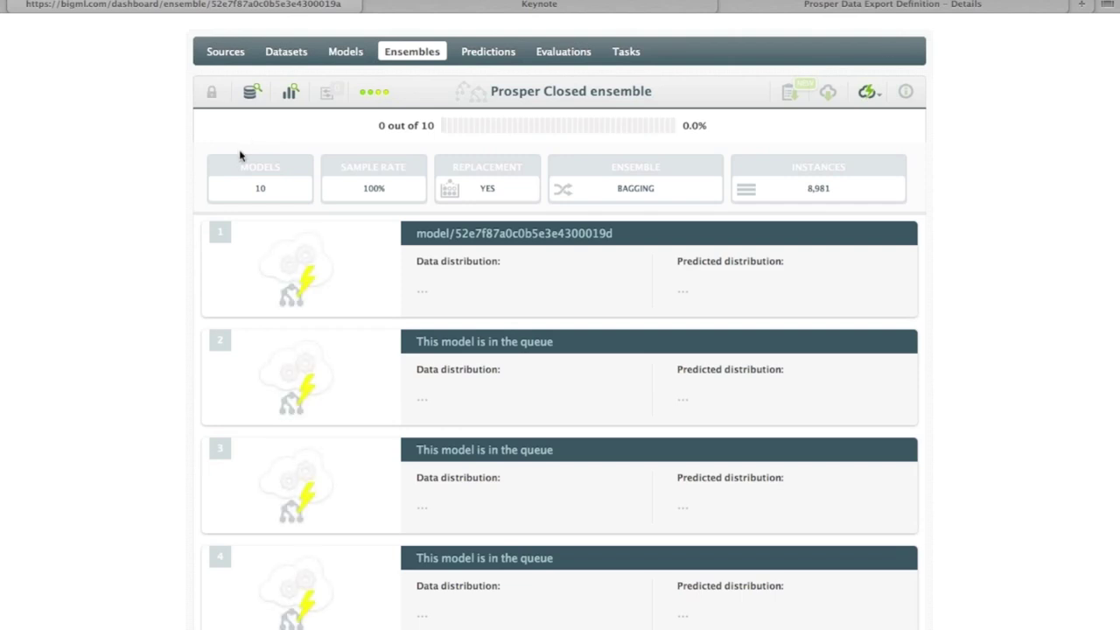
{"action": "scroll", "coordinate": [250, 180], "scroll_direction": "up", "scroll_amount": 3}
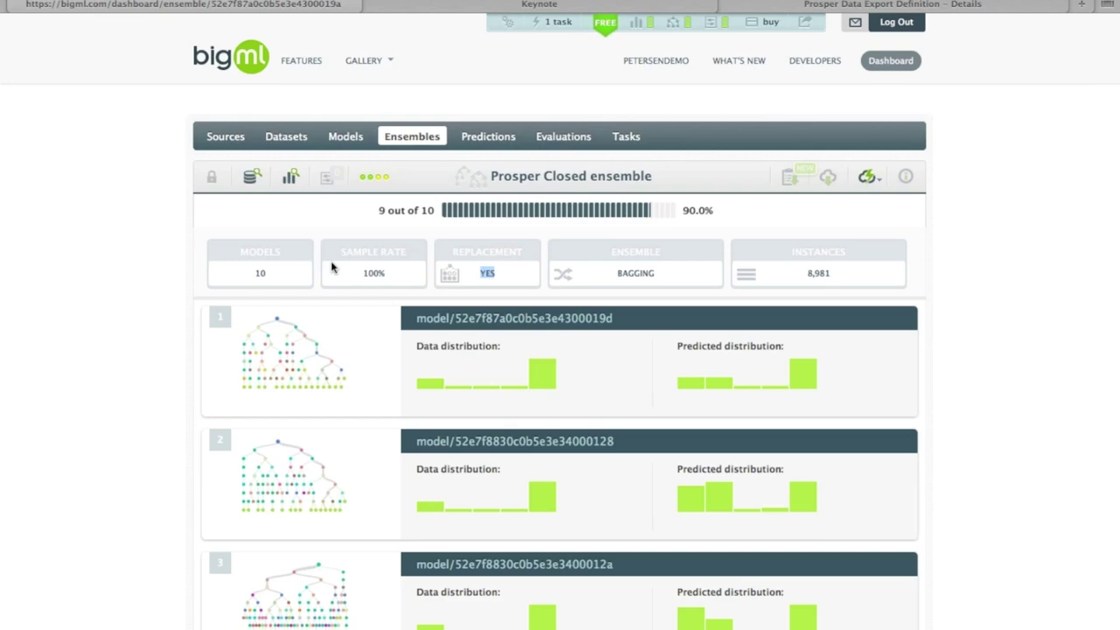
{"action": "scroll", "coordinate": [173, 290], "scroll_direction": "down", "scroll_amount": 3}
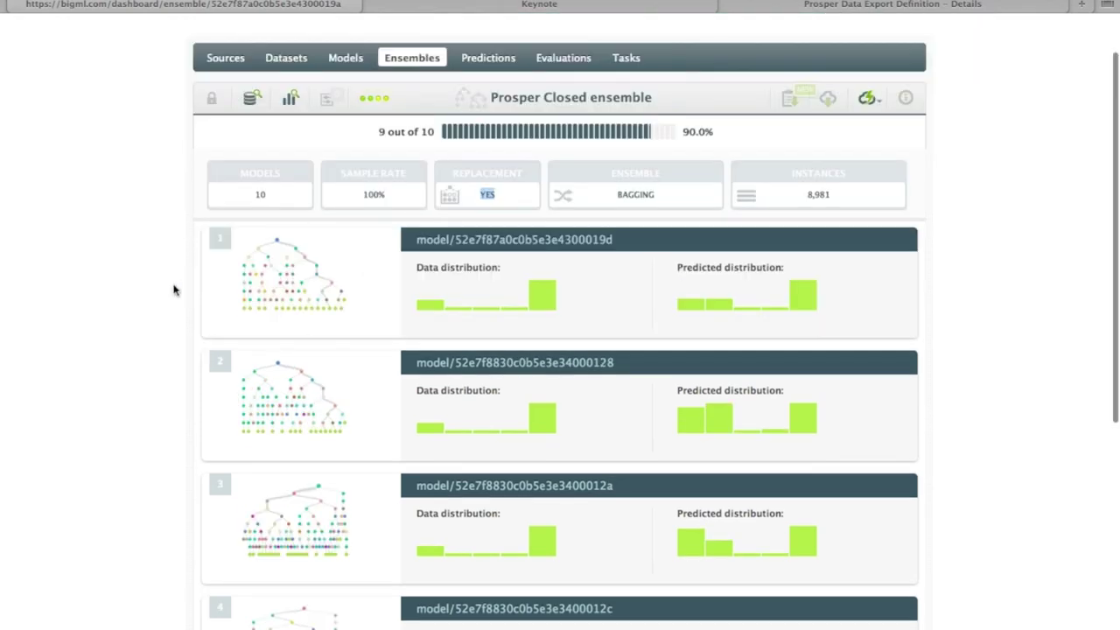
{"action": "scroll", "coordinate": [173, 290], "scroll_direction": "down", "scroll_amount": 5}
{"action": "scroll", "coordinate": [174, 290], "scroll_direction": "up", "scroll_amount": 8}
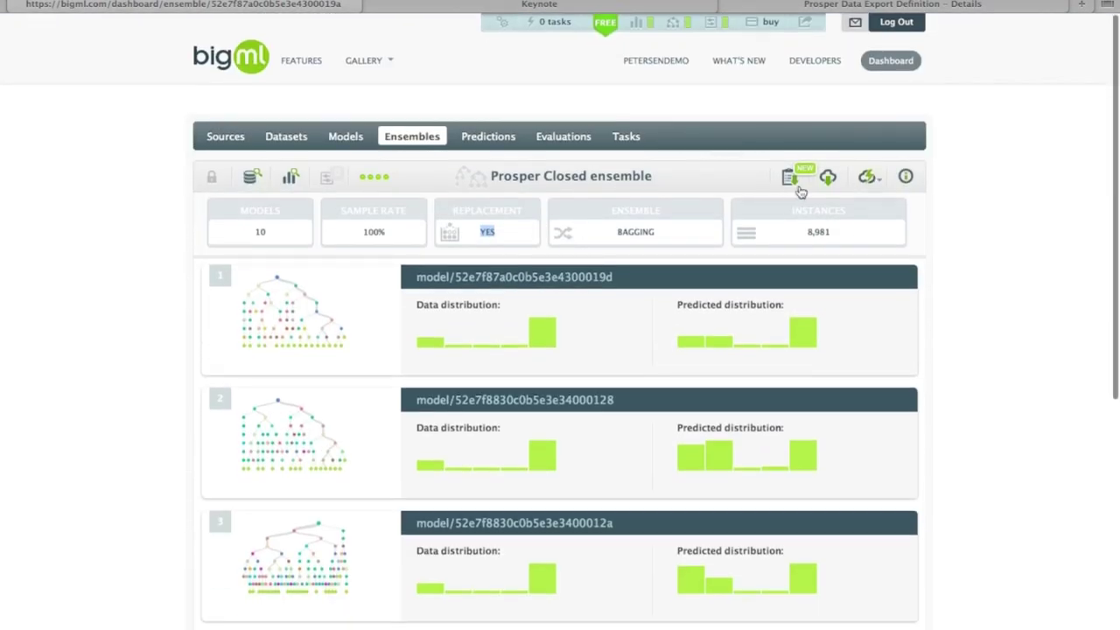
{"action": "mouse_move", "coordinate": [865, 182]}
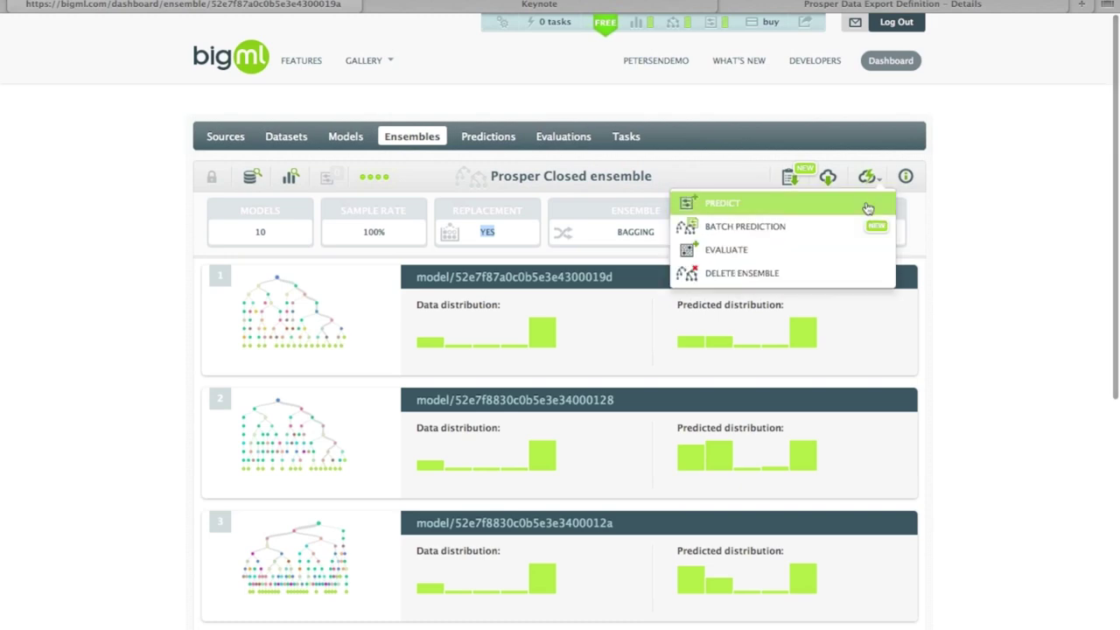
Create a single LoanStatus prediction from the Prosper Closed ensemble using the default input values.
{"action": "left_click", "coordinate": [866, 207]}
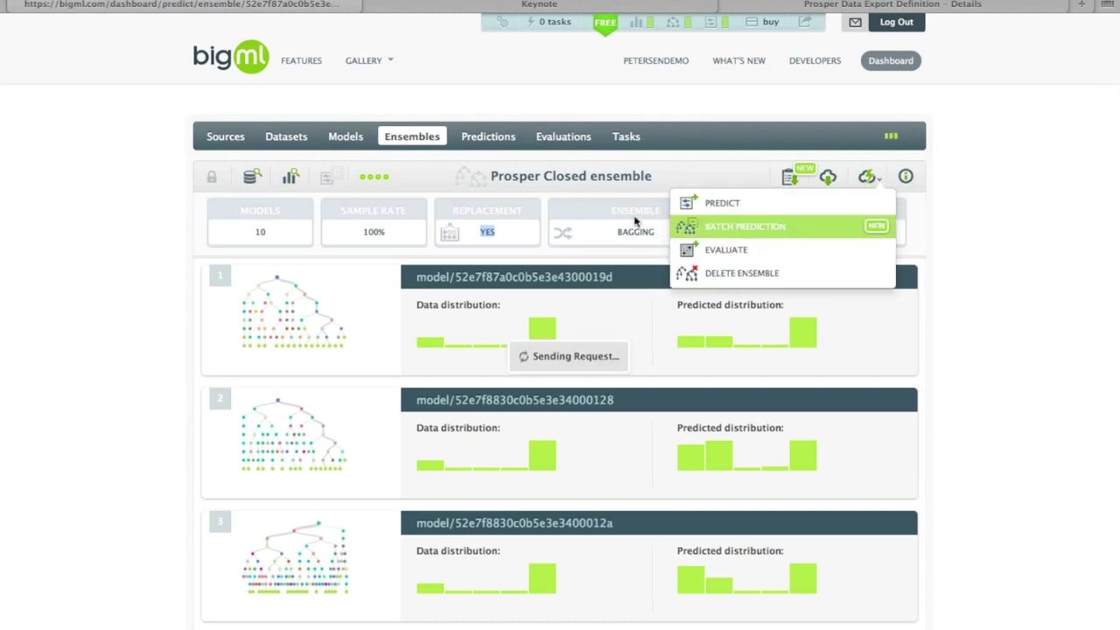
{"action": "scroll", "coordinate": [607, 208], "scroll_direction": "down", "scroll_amount": 10}
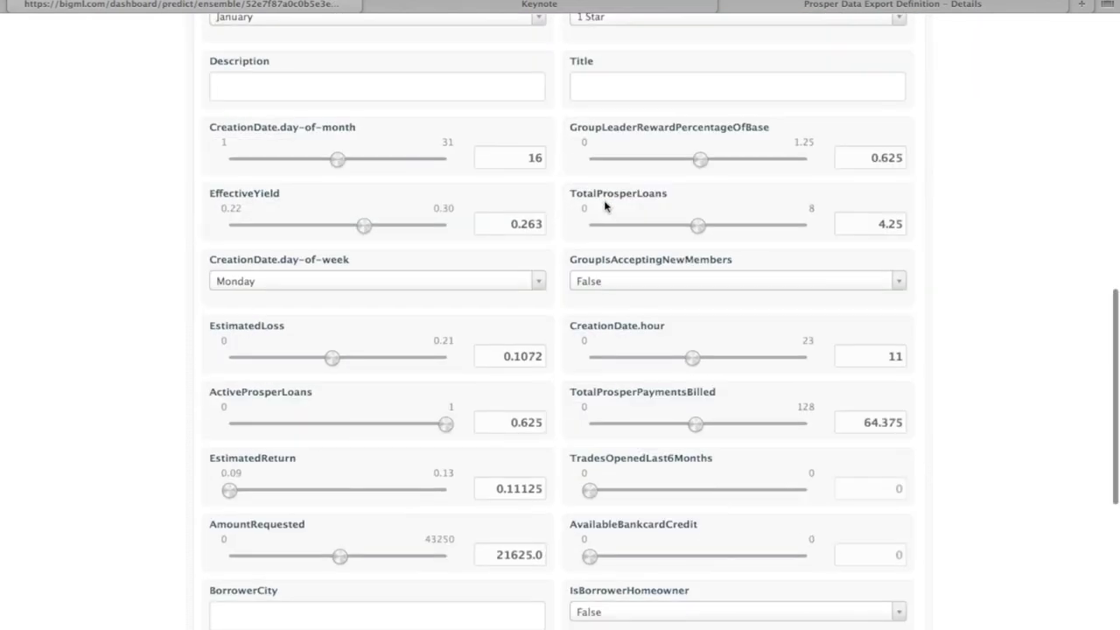
{"action": "scroll", "coordinate": [603, 206], "scroll_direction": "down", "scroll_amount": 5}
{"action": "left_click", "coordinate": [849, 425]}
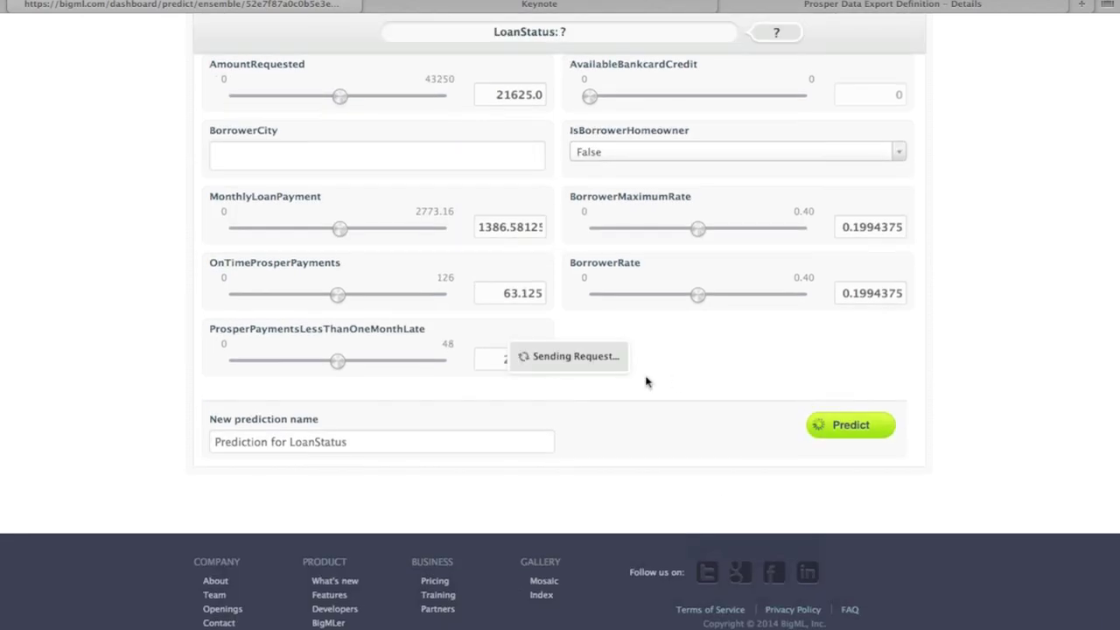
{"action": "scroll", "coordinate": [645, 382], "scroll_direction": "up", "scroll_amount": 10}
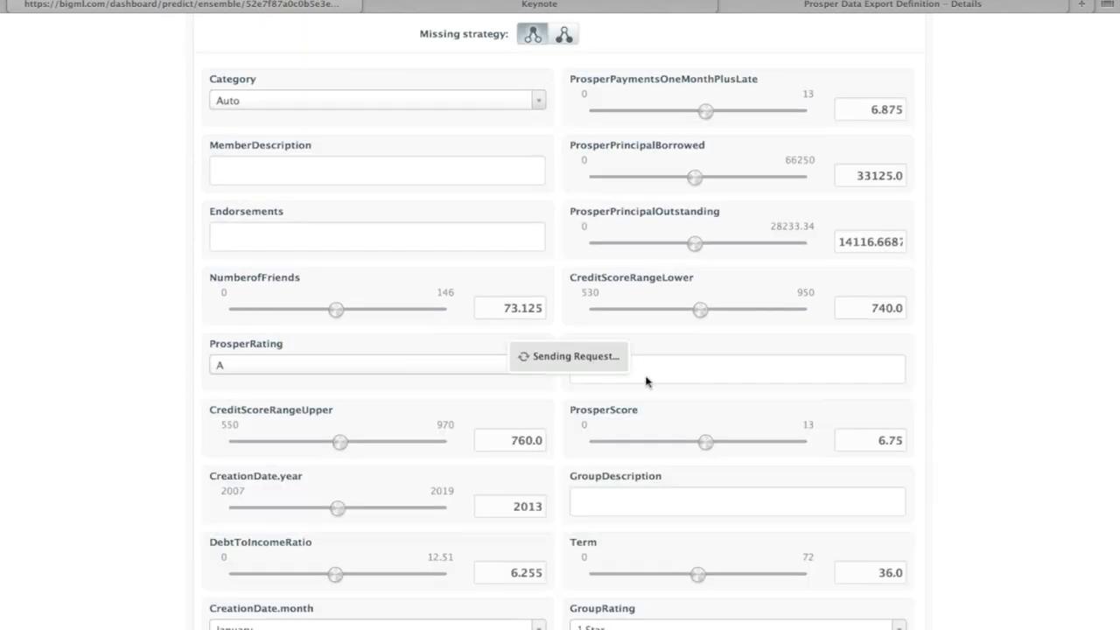
{"action": "scroll", "coordinate": [646, 382], "scroll_direction": "up", "scroll_amount": 3}
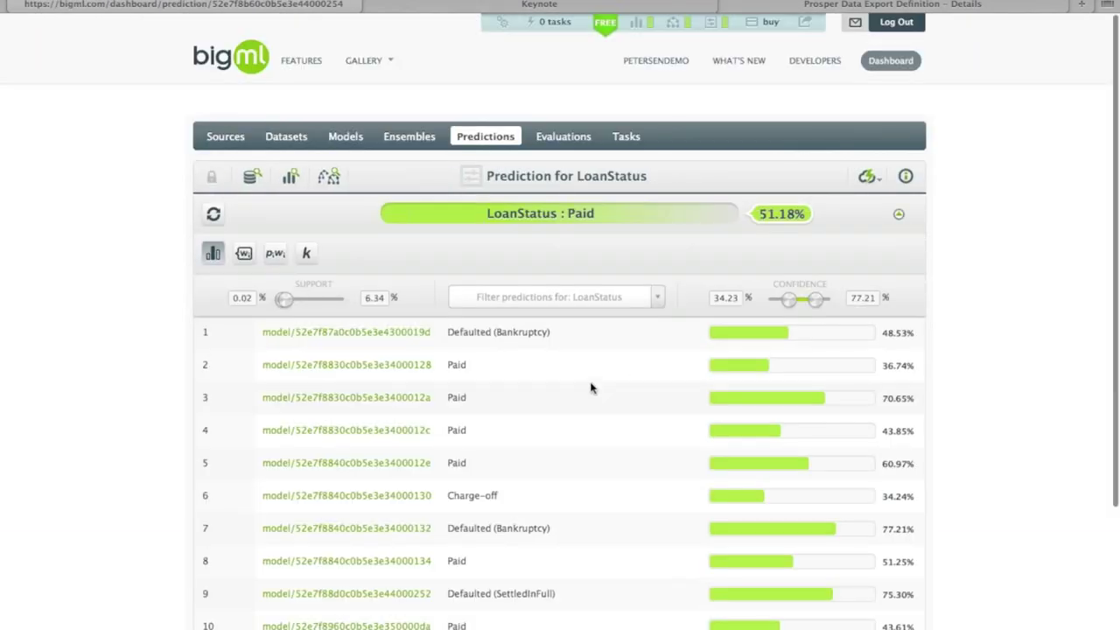
Review the individual models' predictions and compare the combined LoanStatus result under the two weighted voting methods.
{"action": "scroll", "coordinate": [593, 385], "scroll_direction": "down", "scroll_amount": 2}
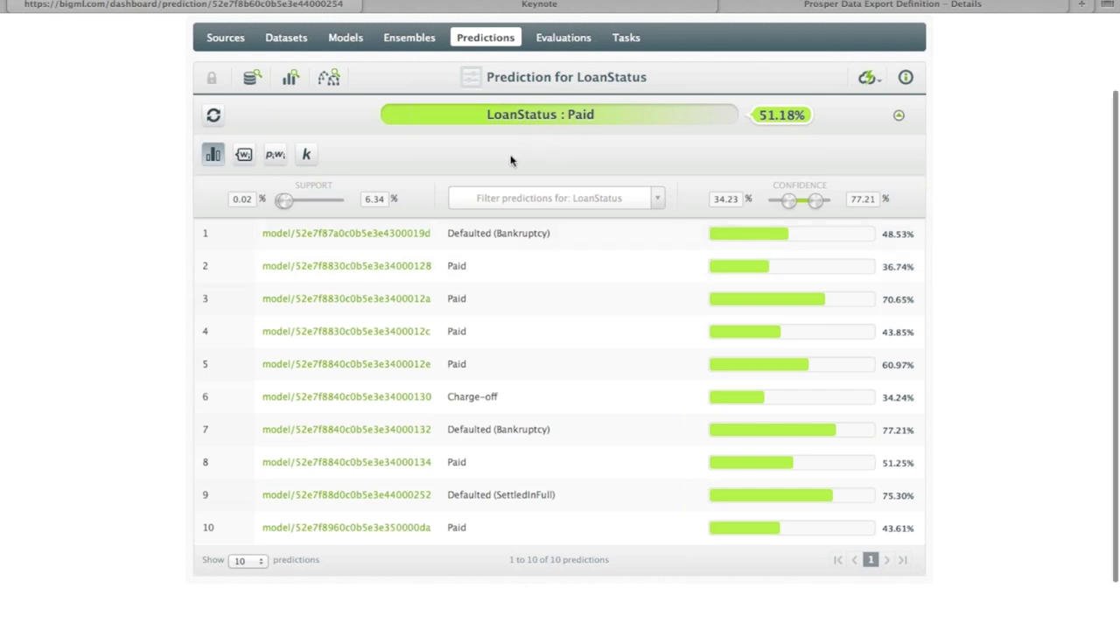
{"action": "scroll", "coordinate": [511, 160], "scroll_direction": "up", "scroll_amount": 1}
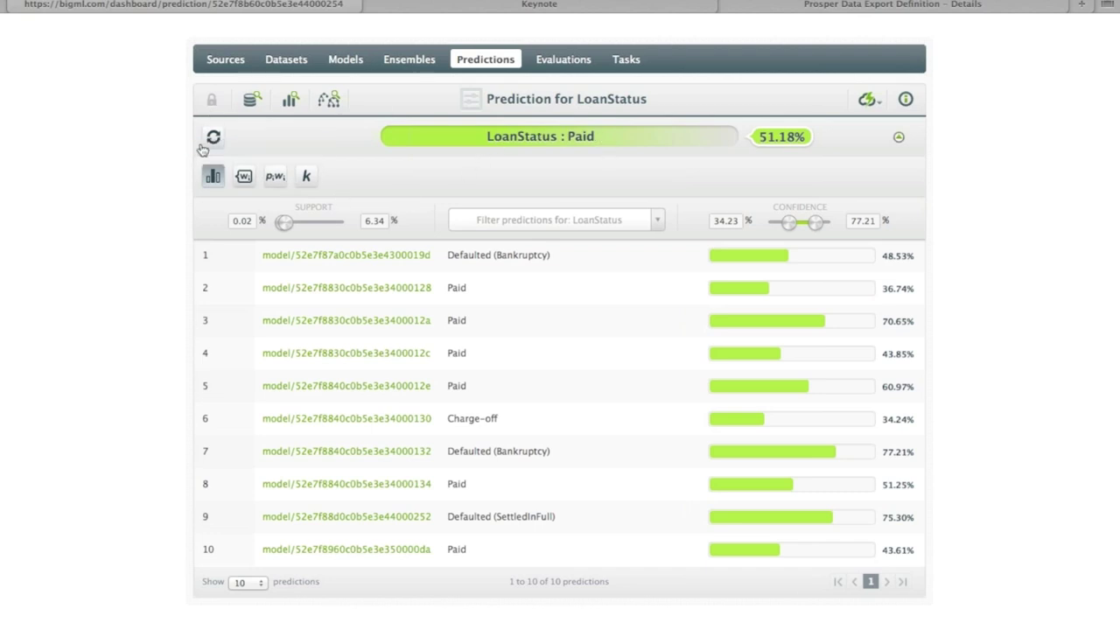
{"action": "left_click", "coordinate": [246, 177]}
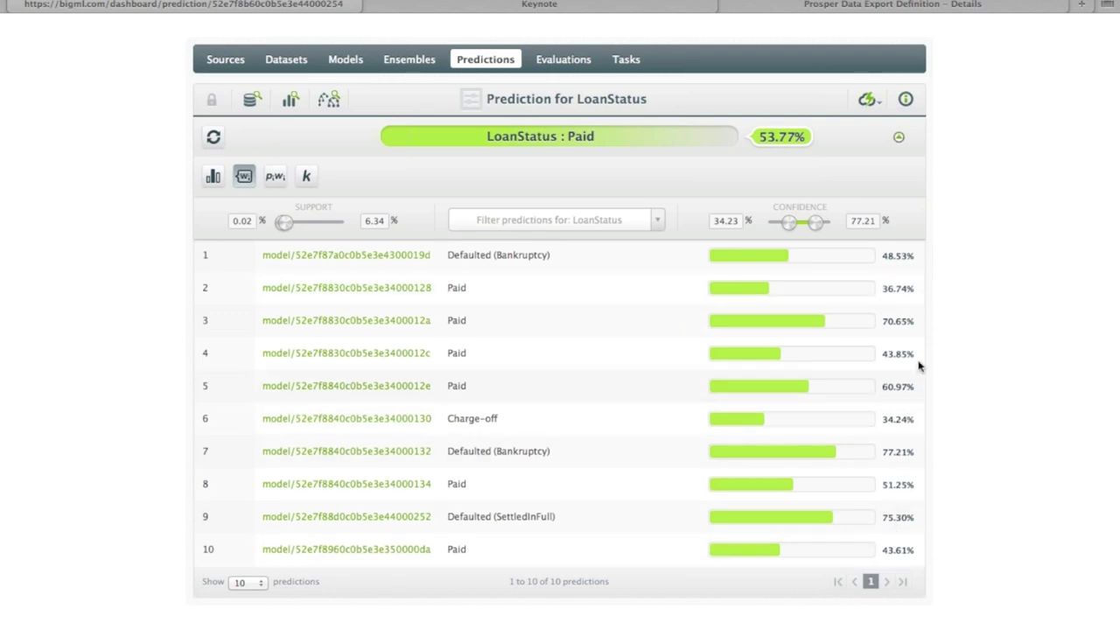
{"action": "left_click", "coordinate": [275, 176]}
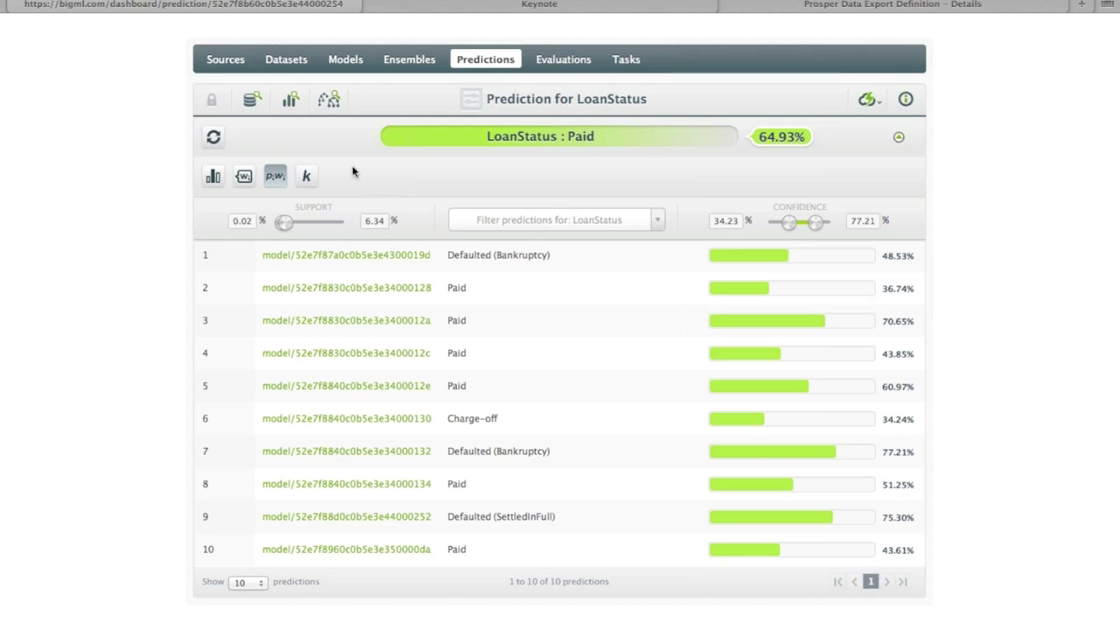
Switch the prediction to threshold-based voting and require a threshold of 9 models for the Paid class.
{"action": "left_click", "coordinate": [307, 177]}
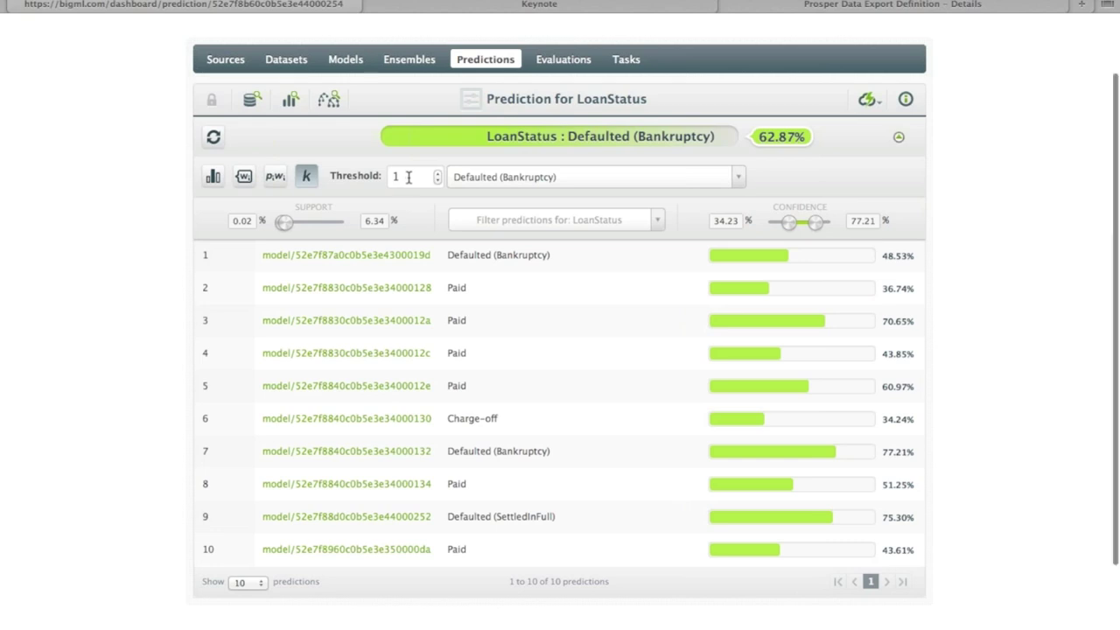
{"action": "left_click", "coordinate": [466, 180]}
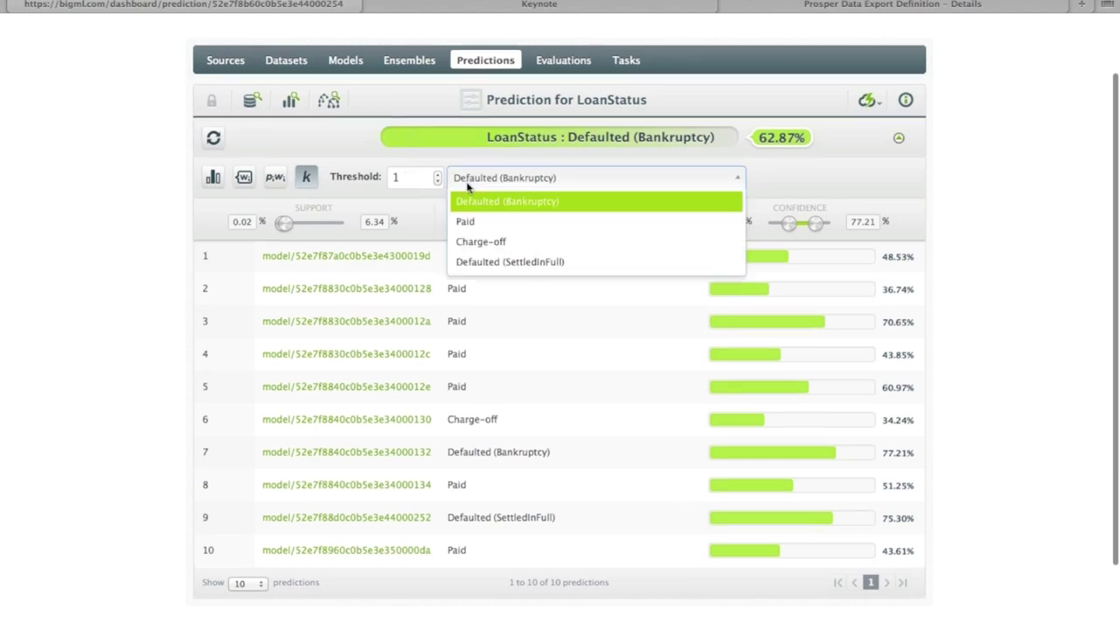
{"action": "left_click", "coordinate": [464, 219]}
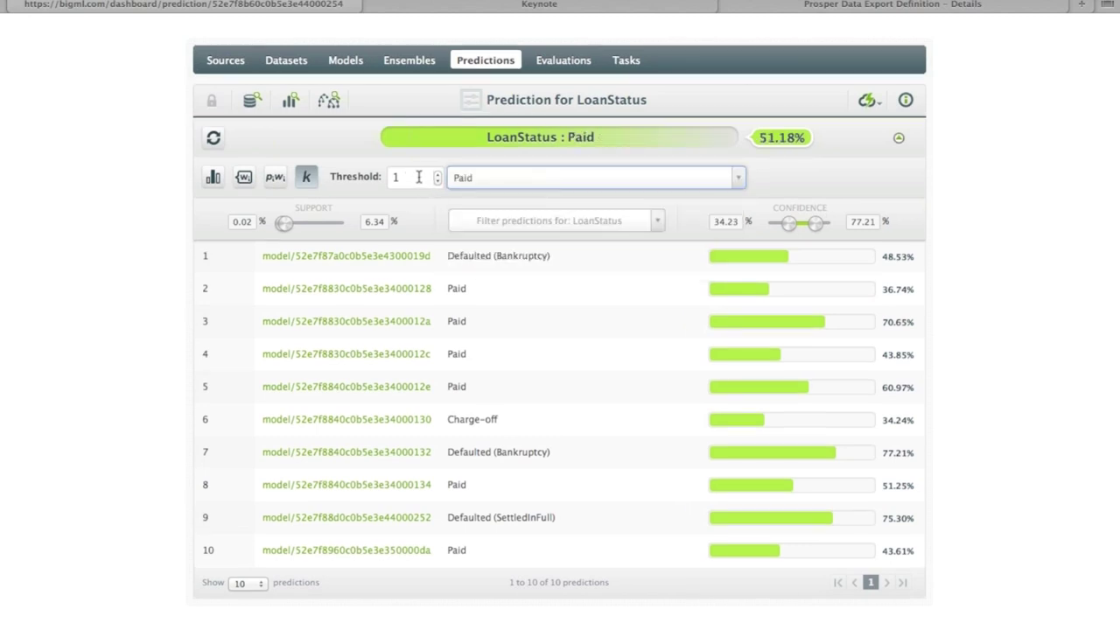
{"action": "left_click", "coordinate": [418, 176]}
{"action": "key", "text": "BackSpace"}
{"action": "type", "text": "9"}
{"action": "key", "text": "Return"}
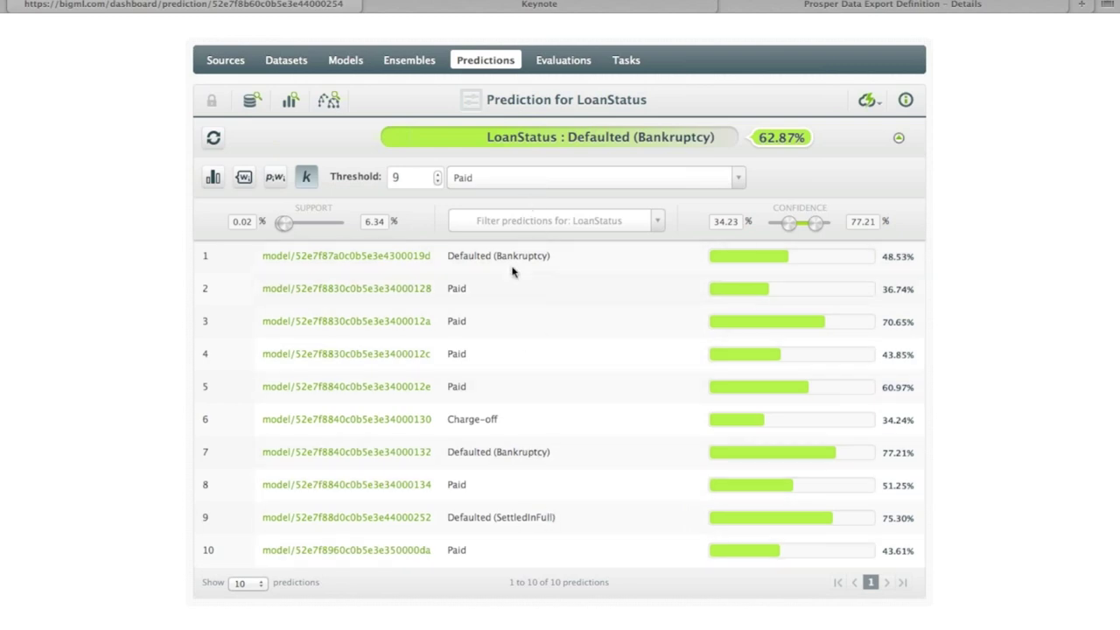
Change the threshold voting class to Charge-off and set its threshold to 1.
{"action": "left_click", "coordinate": [406, 180]}
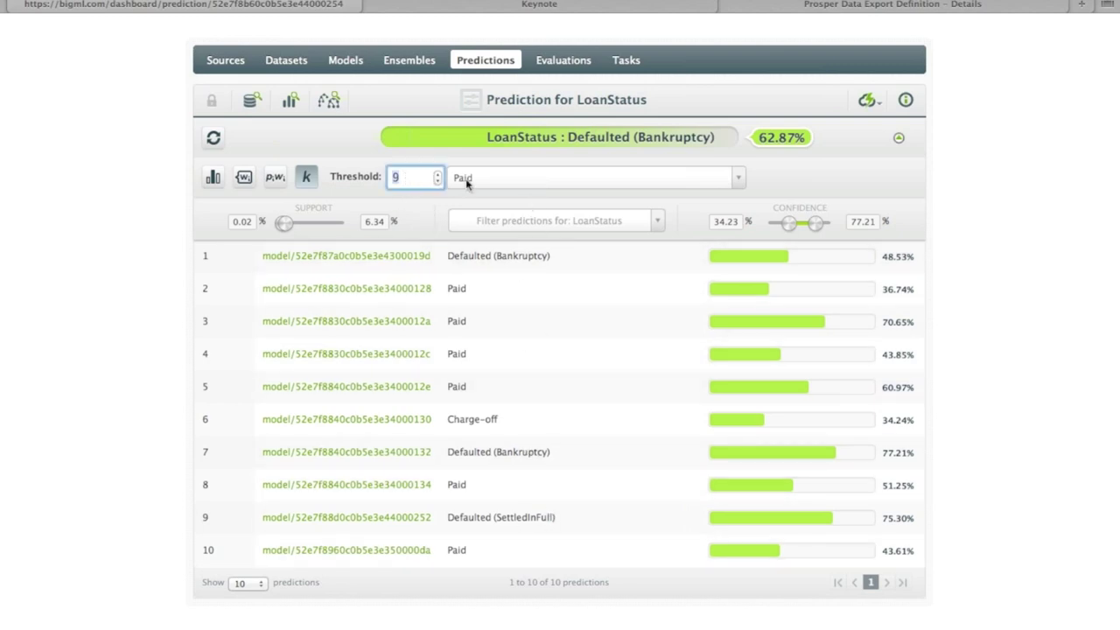
{"action": "left_click", "coordinate": [461, 182]}
{"action": "left_click", "coordinate": [479, 241]}
{"action": "double_click", "coordinate": [407, 178]}
{"action": "type", "text": "1"}
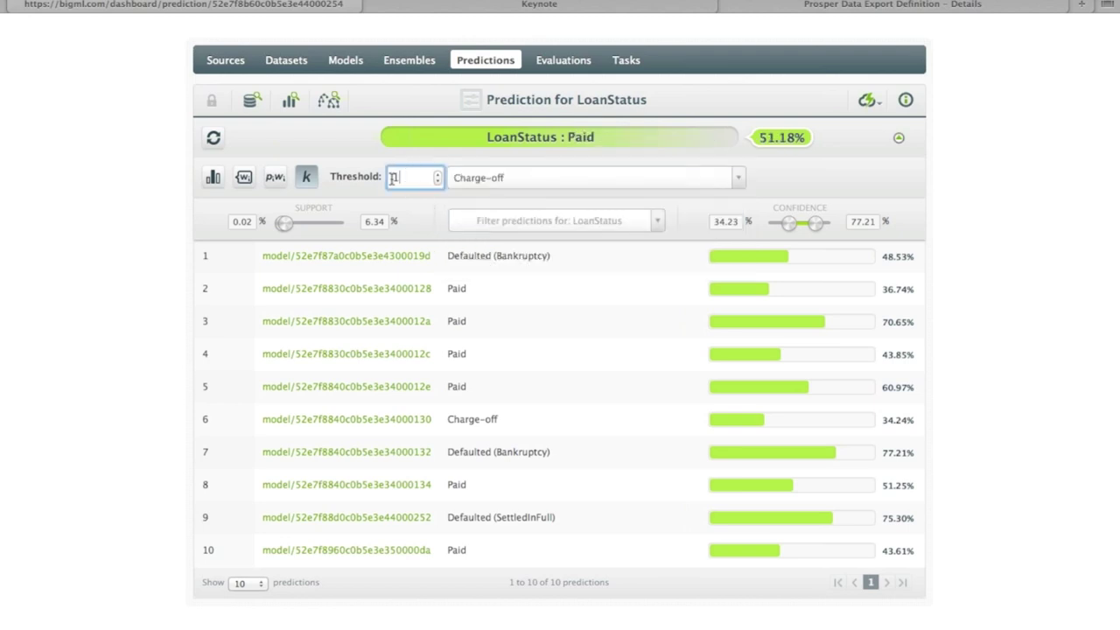
{"action": "left_click", "coordinate": [337, 138]}
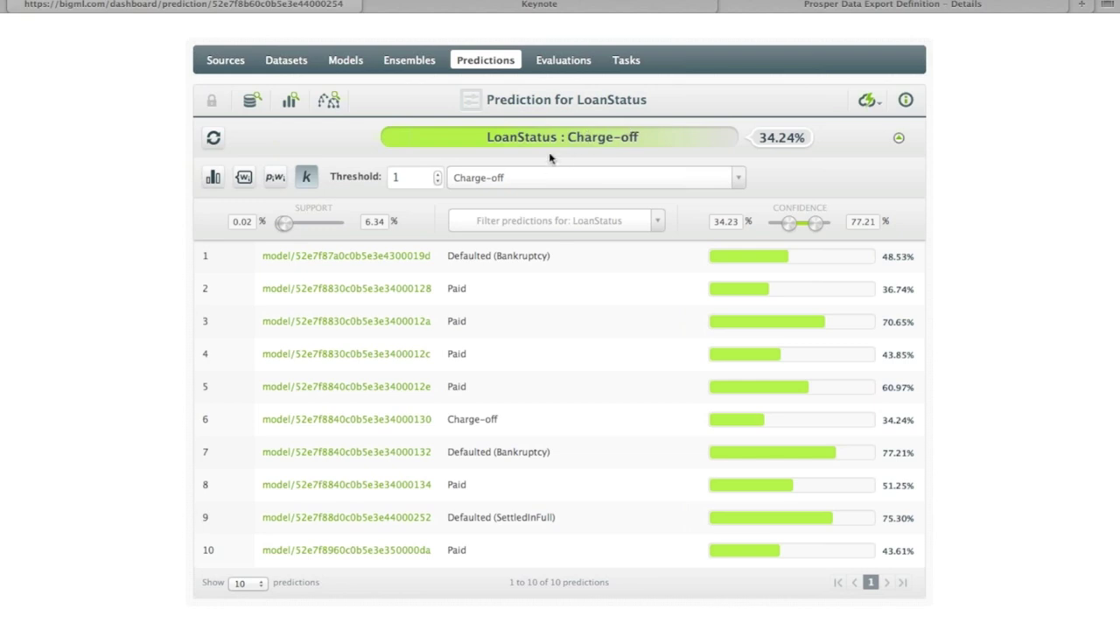
Open the Prosper Open dataset, set up sampling at a 10% rate, and expand the advanced sampling options.
{"action": "left_click", "coordinate": [304, 61]}
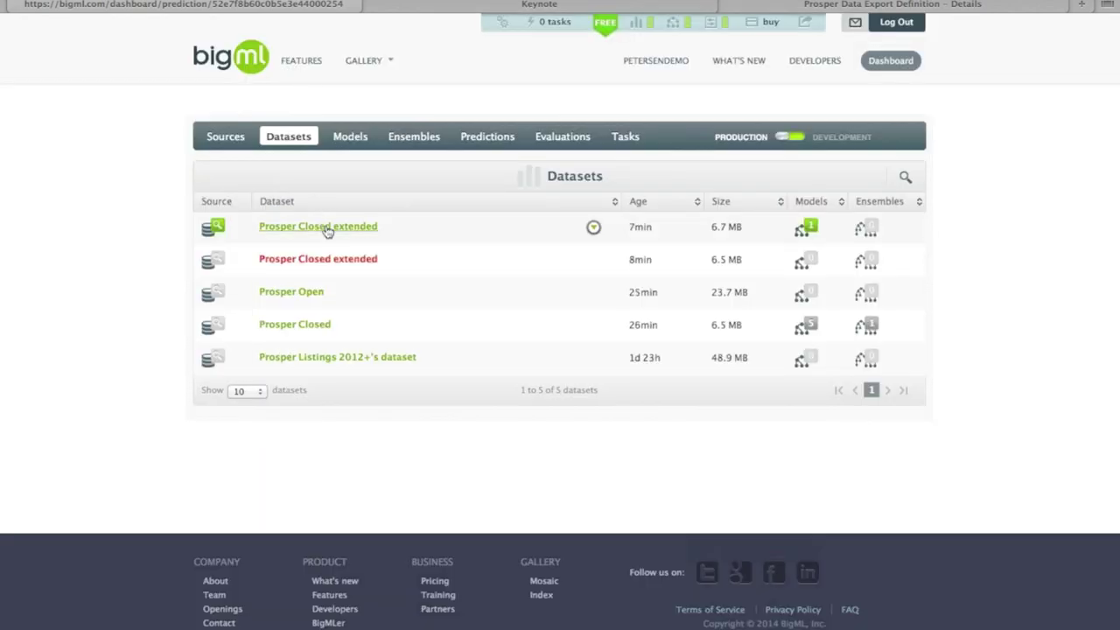
{"action": "left_click", "coordinate": [315, 293]}
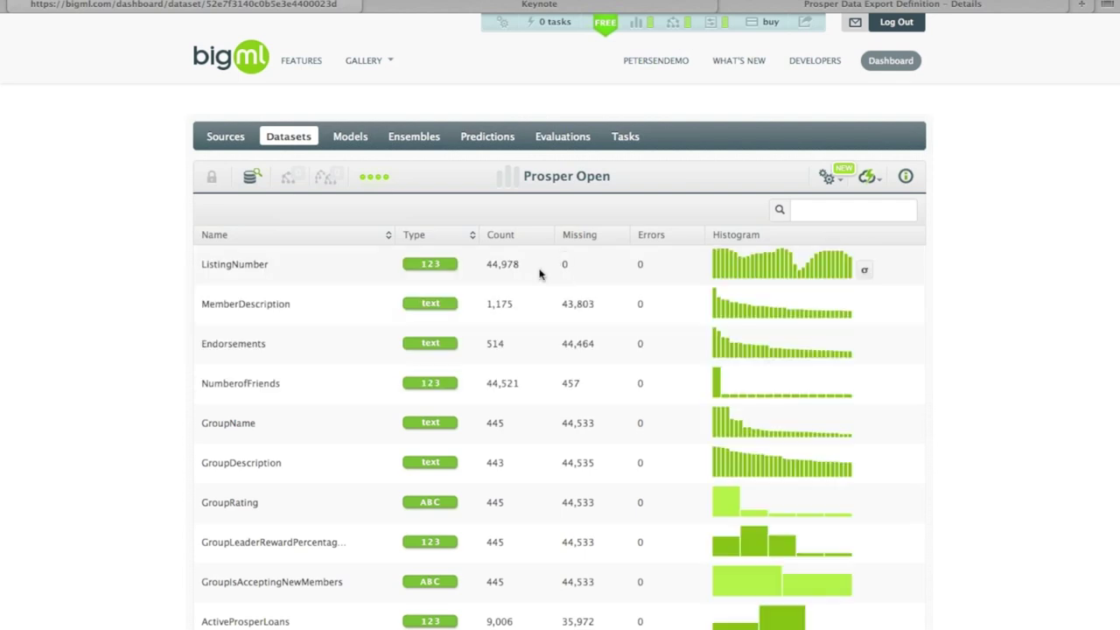
{"action": "left_click_drag", "start_coordinate": [489, 265], "coordinate": [527, 266]}
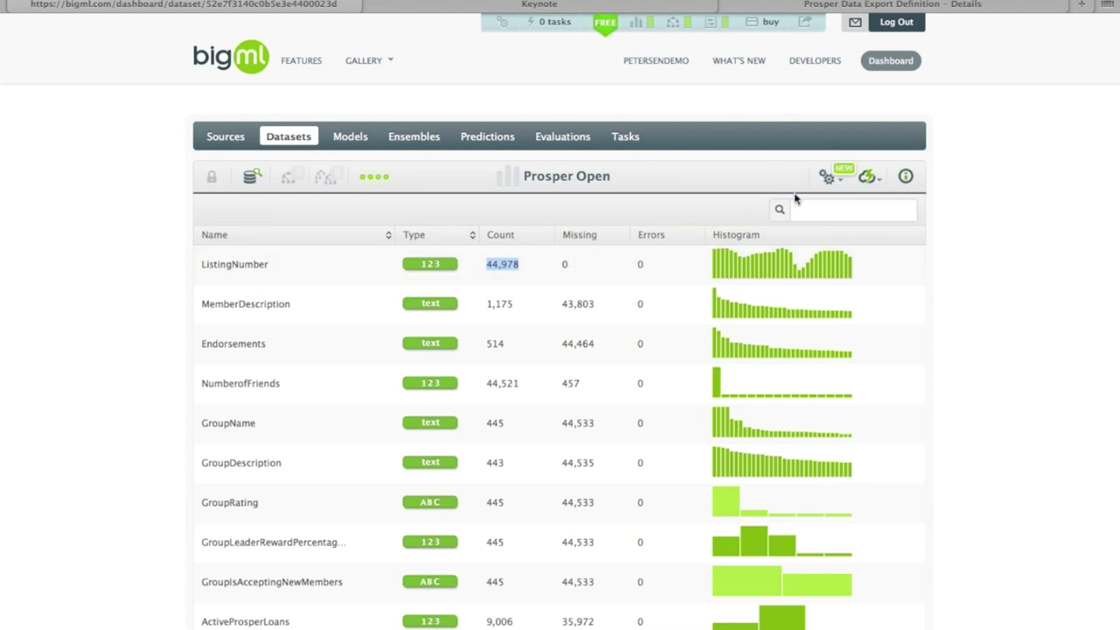
{"action": "left_click", "coordinate": [825, 178]}
{"action": "mouse_move", "coordinate": [827, 176]}
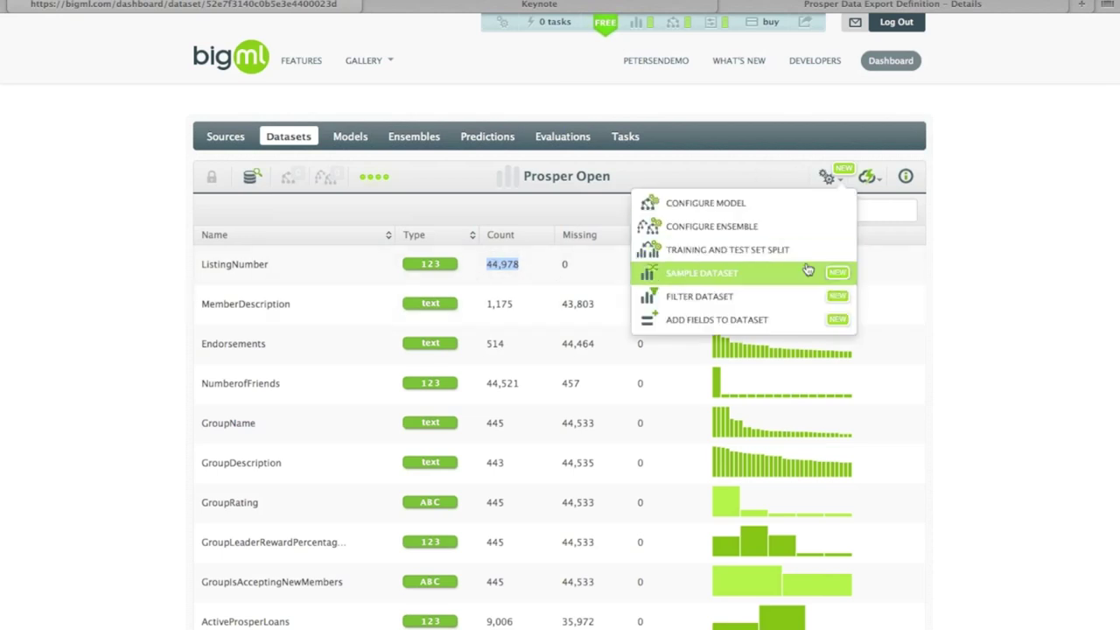
{"action": "left_click", "coordinate": [724, 275]}
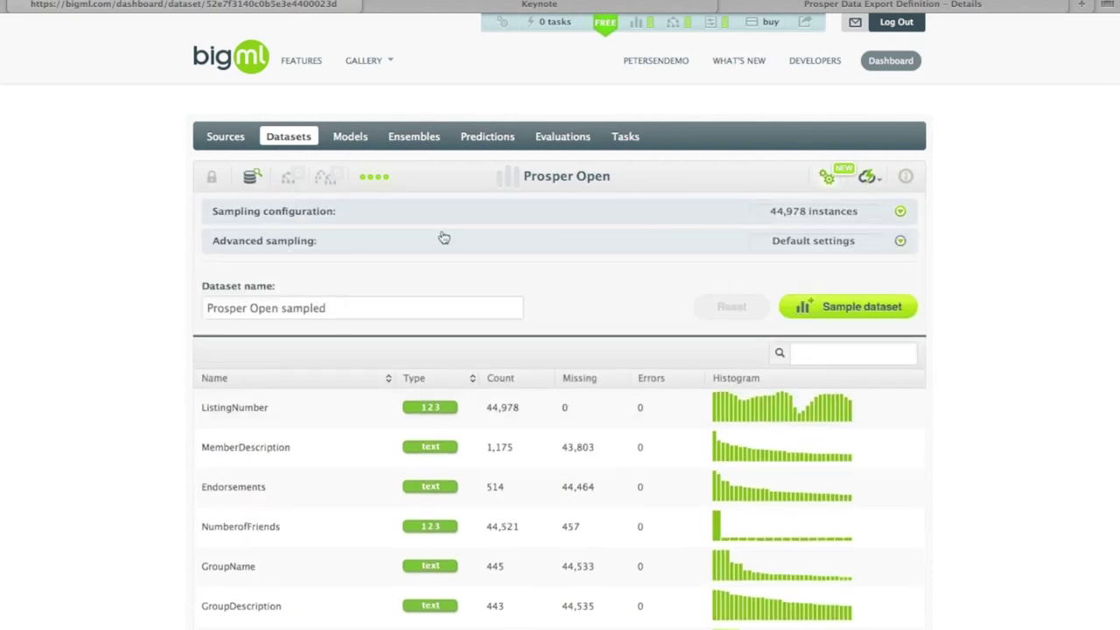
{"action": "left_click", "coordinate": [278, 225]}
{"action": "left_click_drag", "start_coordinate": [368, 275], "coordinate": [242, 274]}
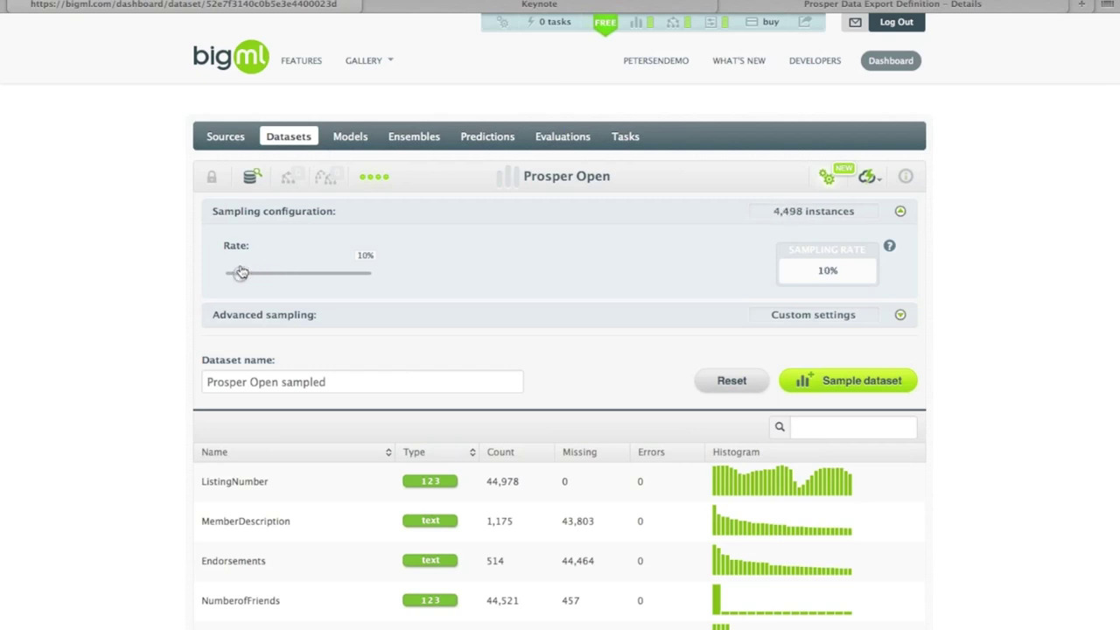
{"action": "left_click", "coordinate": [328, 317]}
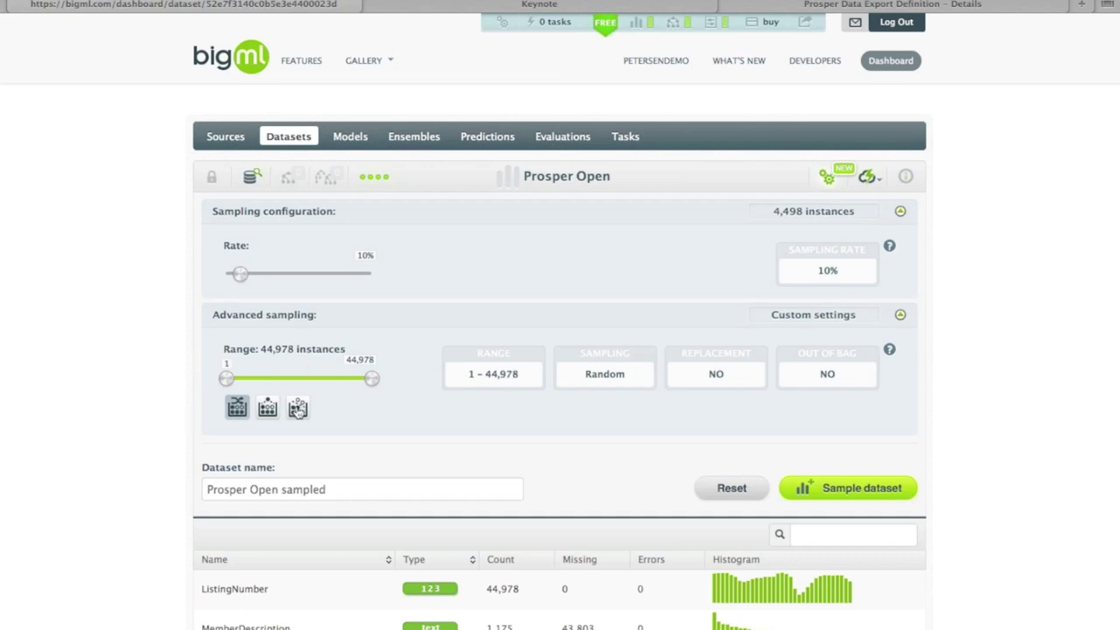
Try deterministic sampling with the out-of-bag option on the Prosper Open sample, and restore random sampling.
{"action": "left_click", "coordinate": [237, 409]}
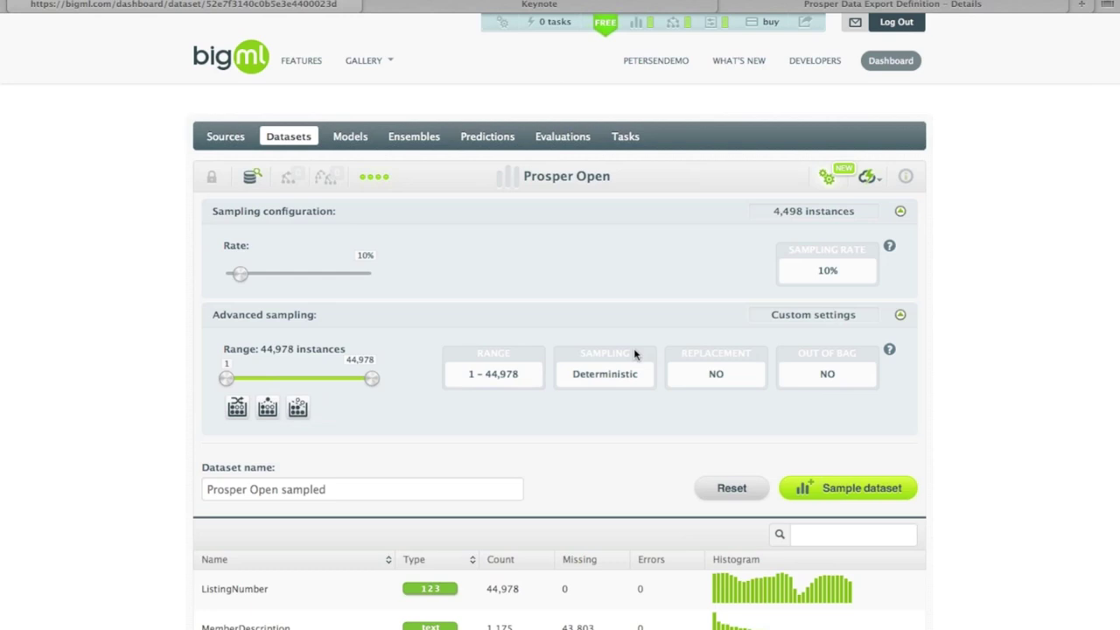
{"action": "left_click_drag", "start_coordinate": [771, 211], "coordinate": [799, 211]}
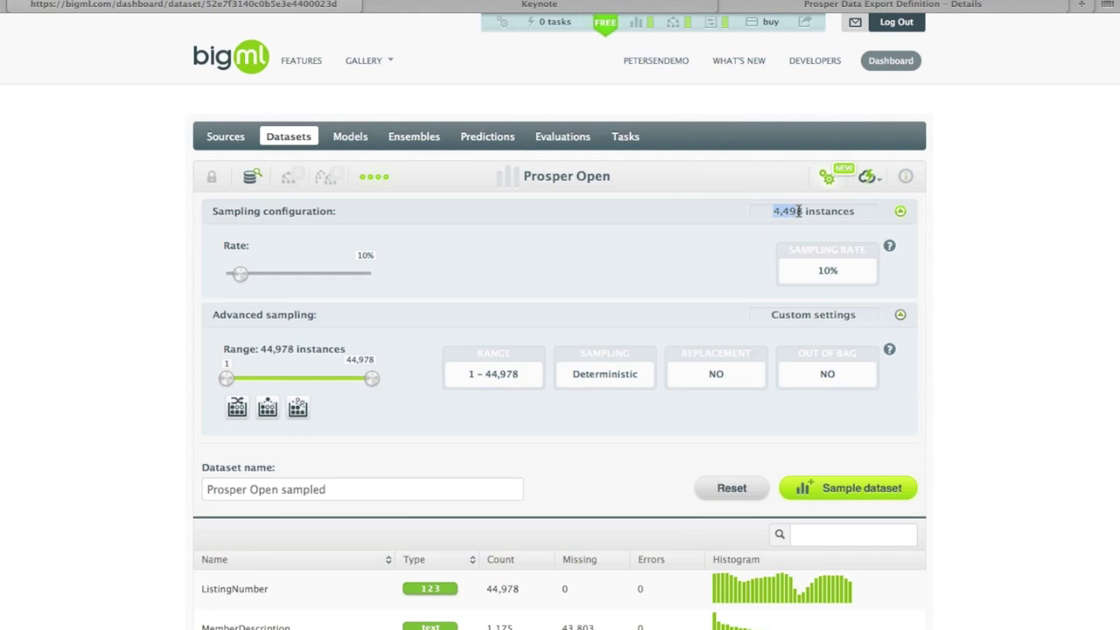
{"action": "left_click", "coordinate": [298, 408]}
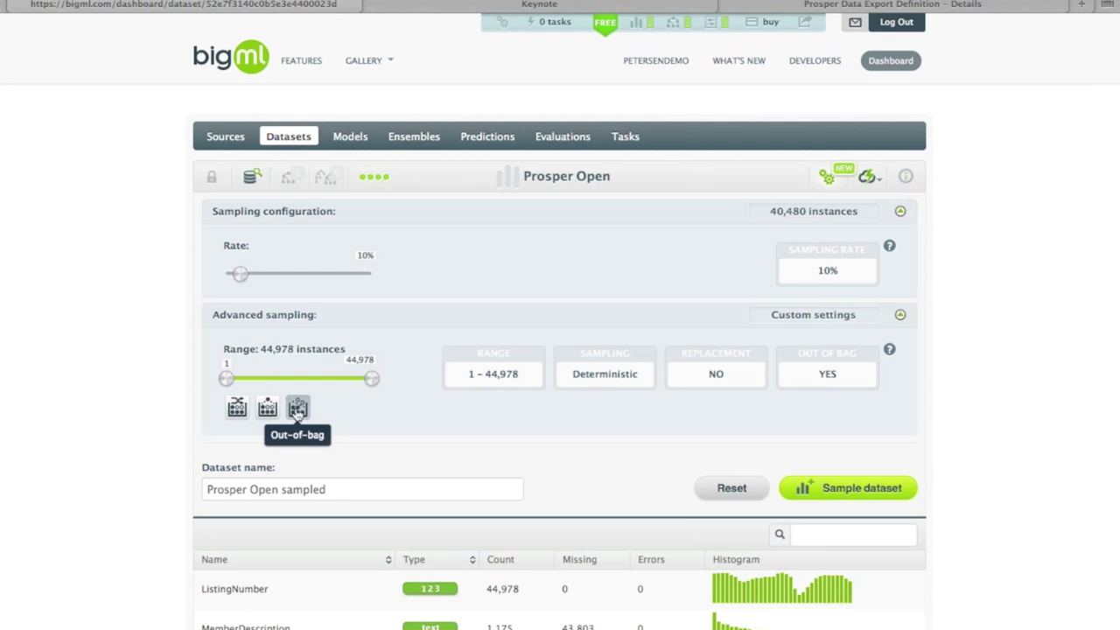
{"action": "left_click", "coordinate": [298, 408]}
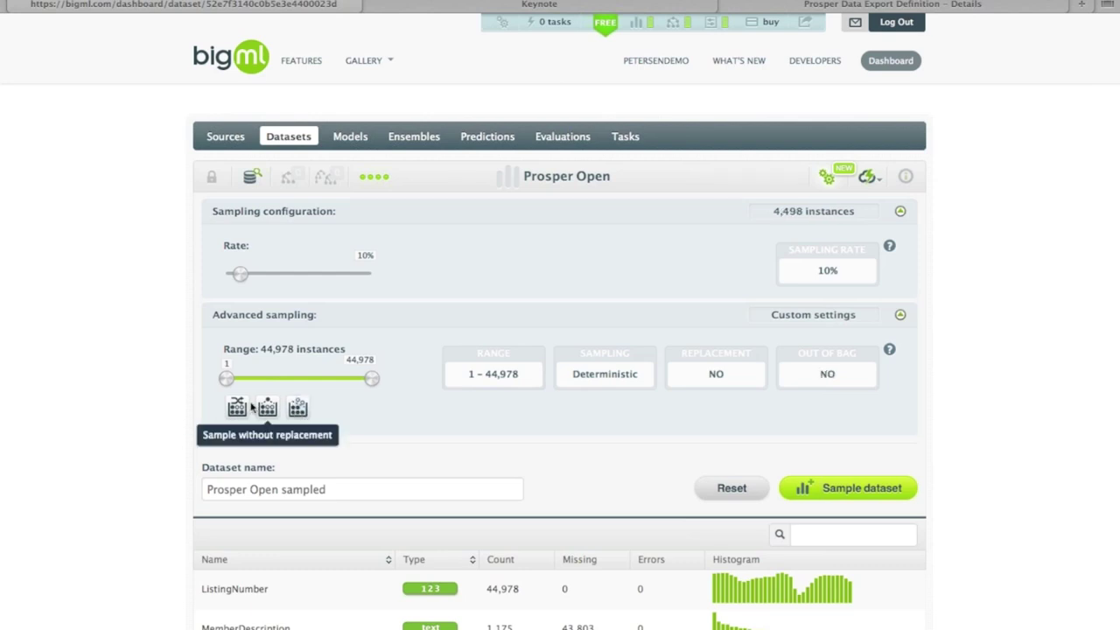
{"action": "left_click", "coordinate": [238, 408]}
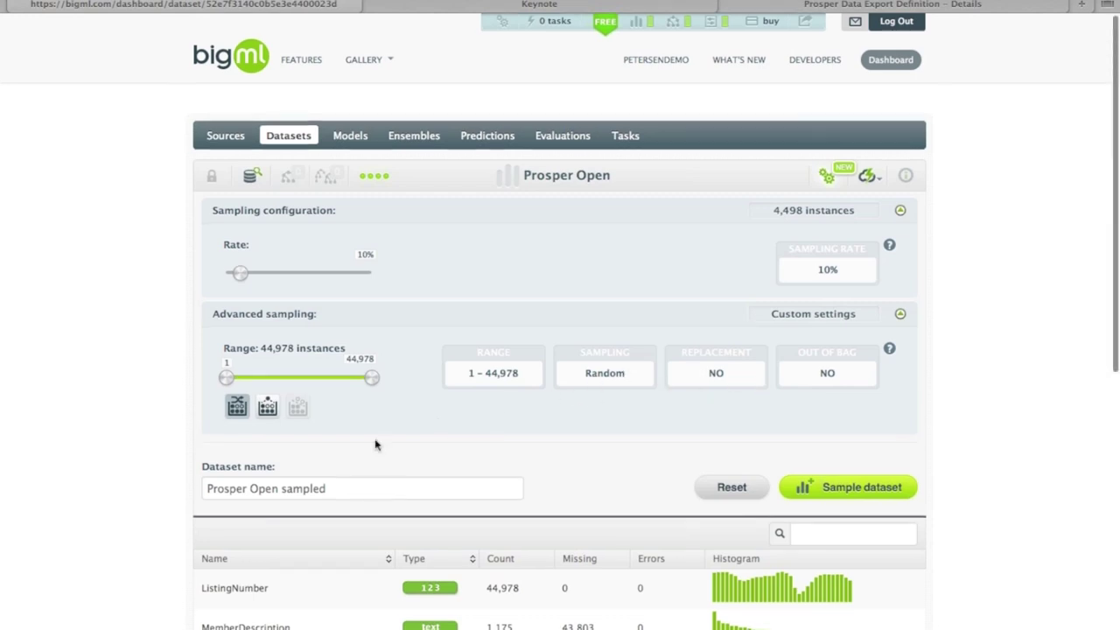
Create the sampled dataset under the name Prosper Open sampled.
{"action": "left_click", "coordinate": [816, 481]}
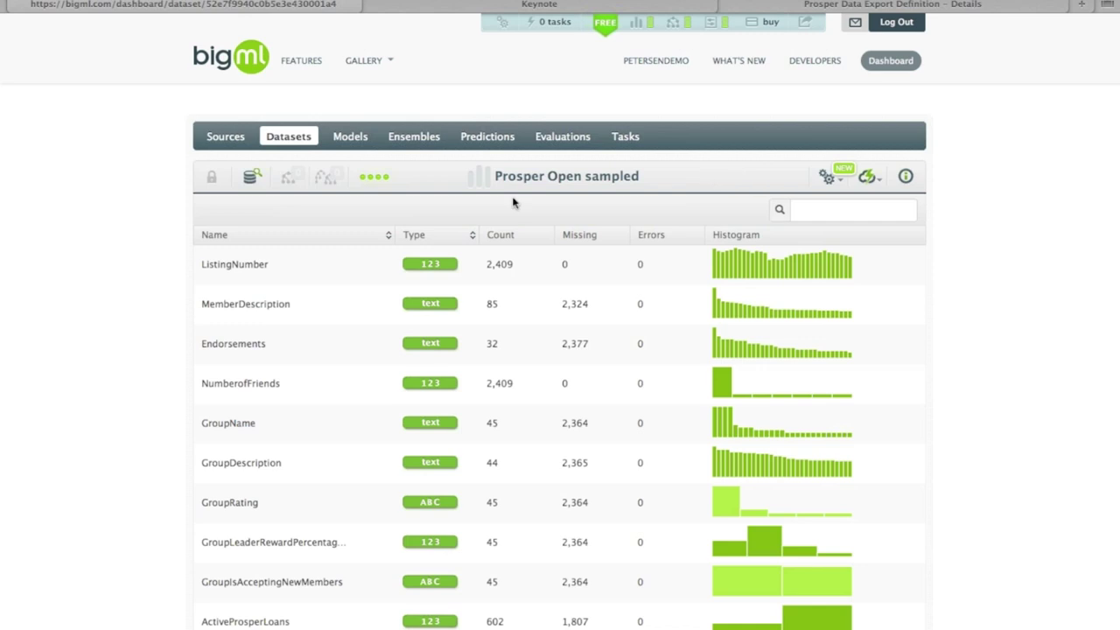
Open the Prosper Closed ensemble and start a new batch prediction from it.
{"action": "left_click", "coordinate": [427, 146]}
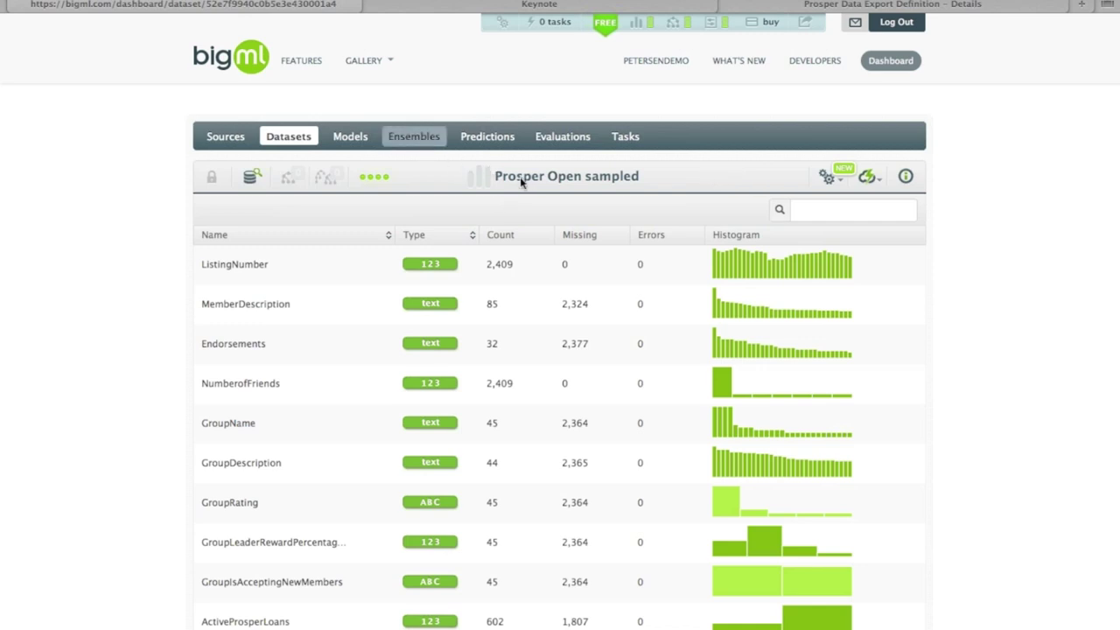
{"action": "left_click", "coordinate": [404, 145]}
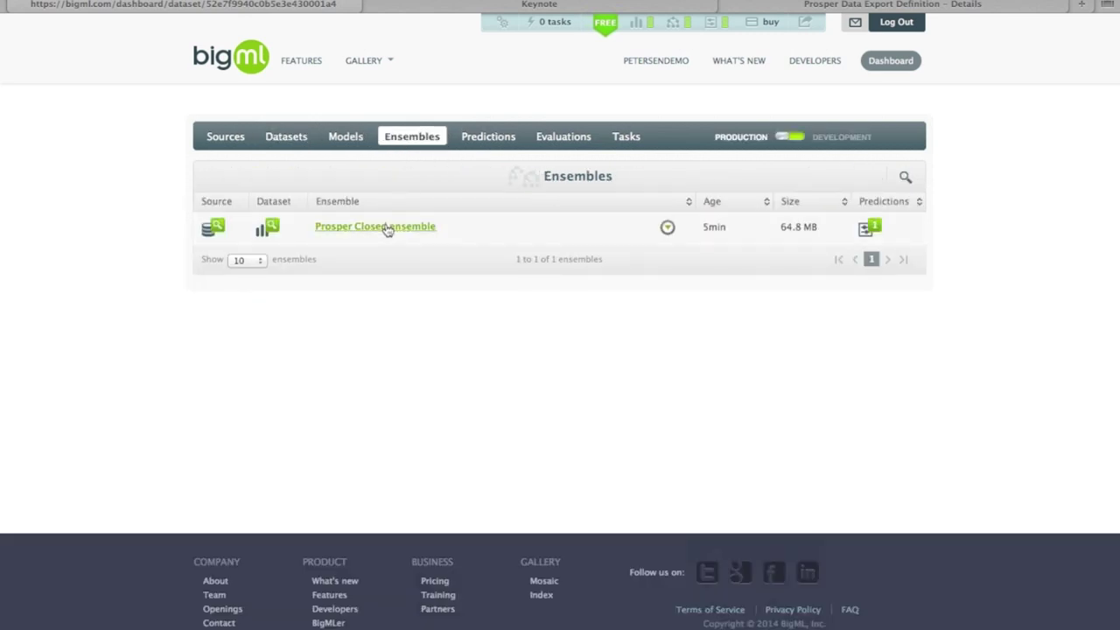
{"action": "left_click", "coordinate": [386, 229]}
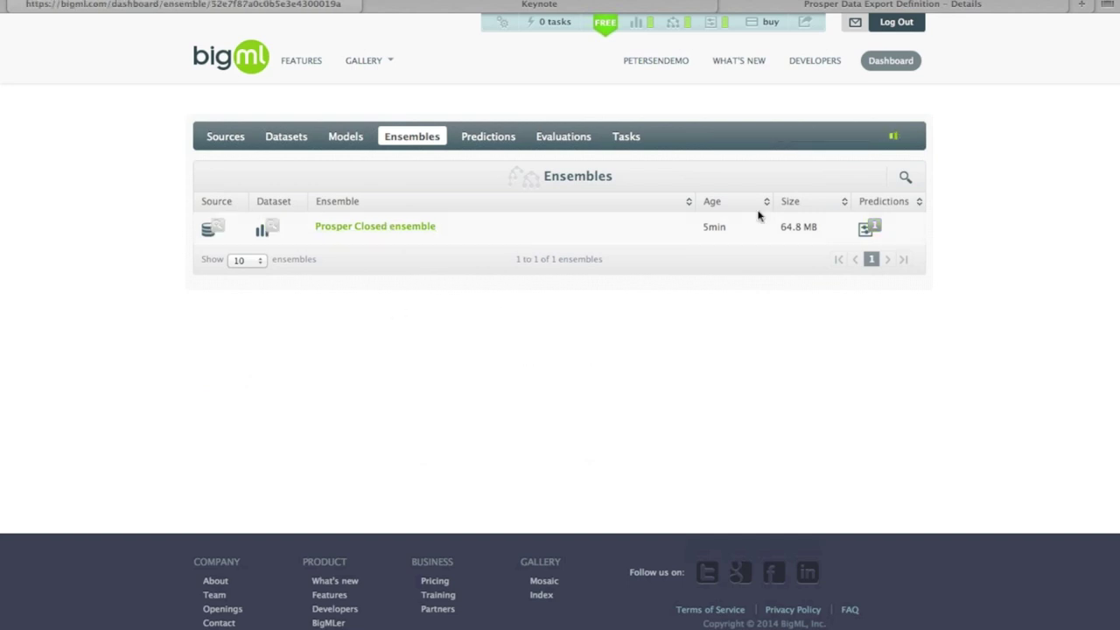
{"action": "left_click", "coordinate": [865, 179]}
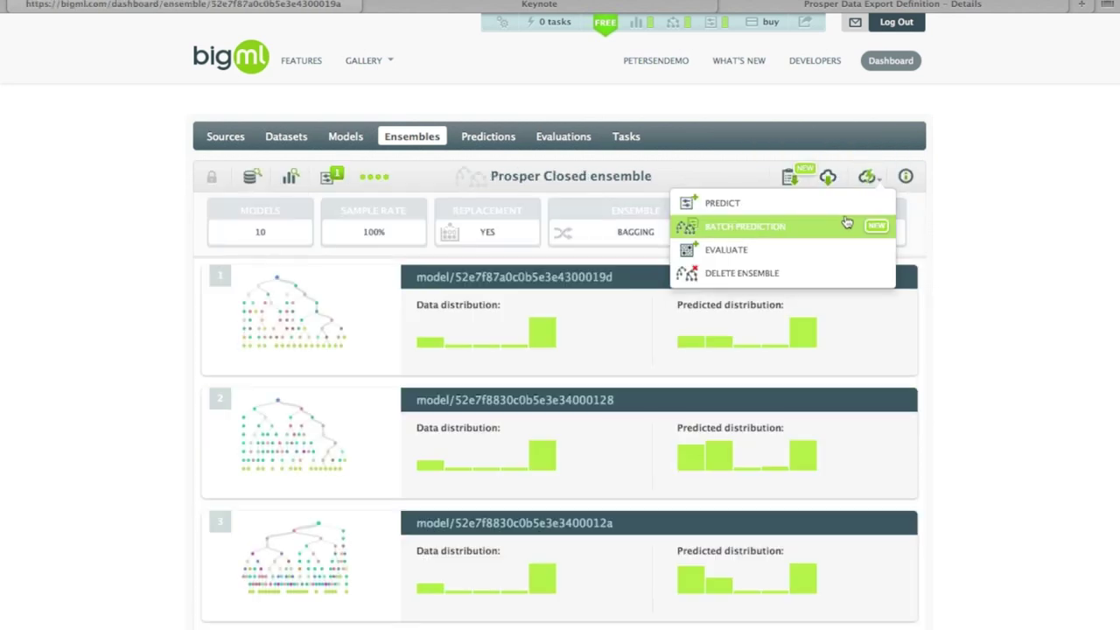
{"action": "left_click", "coordinate": [742, 226]}
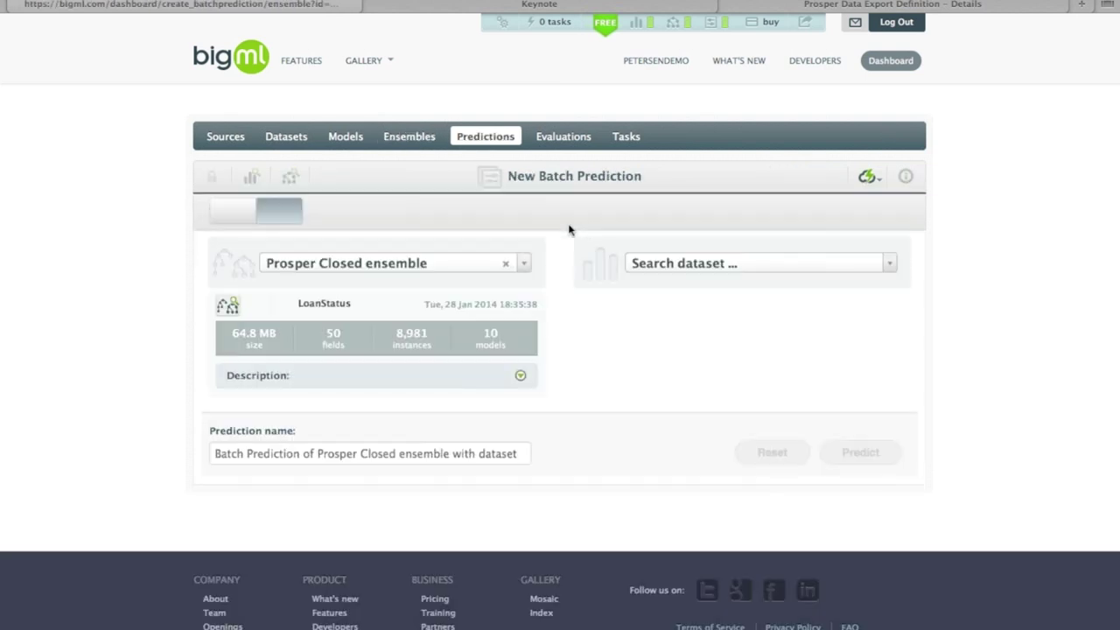
Keep Prosper Closed ensemble as the predictor and choose Prosper Open sampled as the batch prediction's dataset.
{"action": "left_click", "coordinate": [386, 268]}
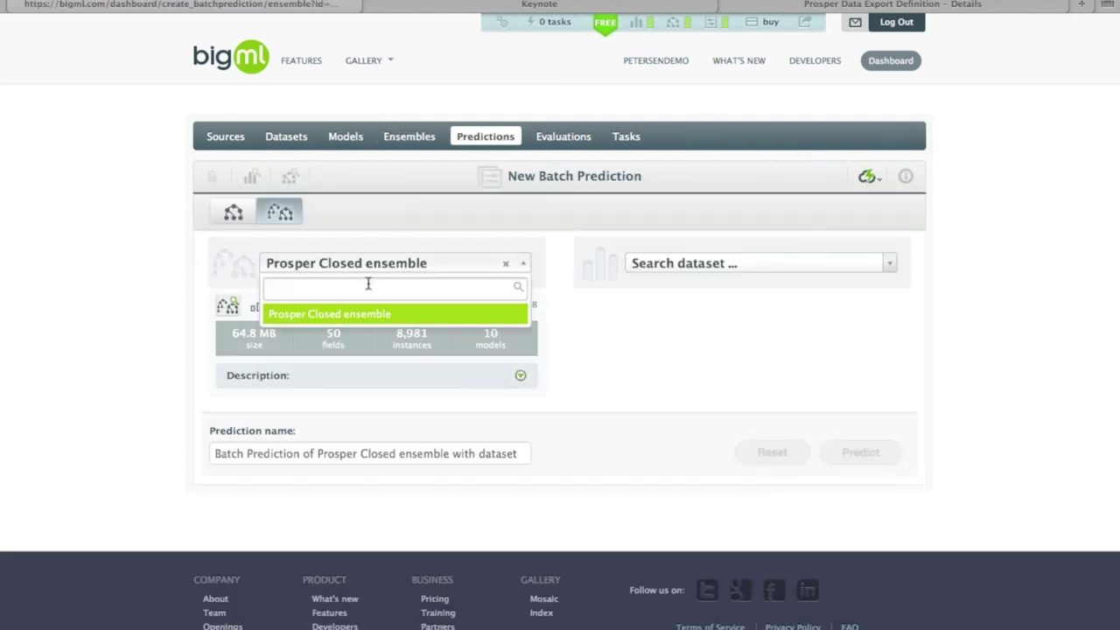
{"action": "left_click", "coordinate": [381, 247]}
{"action": "left_click", "coordinate": [703, 263]}
{"action": "type", "text": "Pr"}
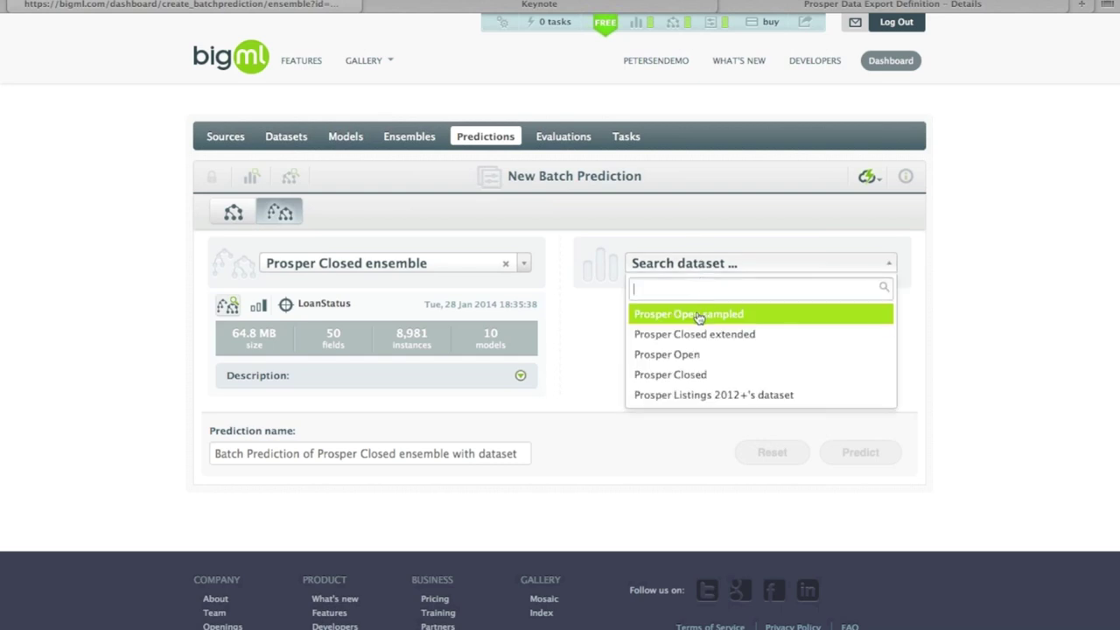
{"action": "left_click", "coordinate": [680, 317]}
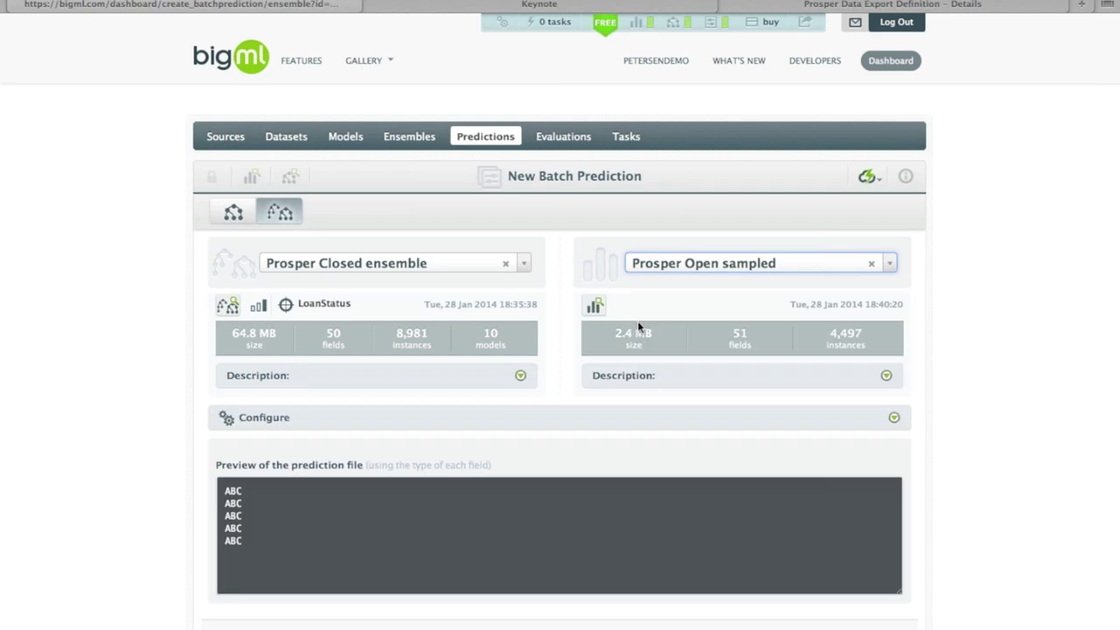
Configure the batch prediction to use a class K threshold of 9 for the Paid class.
{"action": "scroll", "coordinate": [356, 338], "scroll_direction": "down", "scroll_amount": 2}
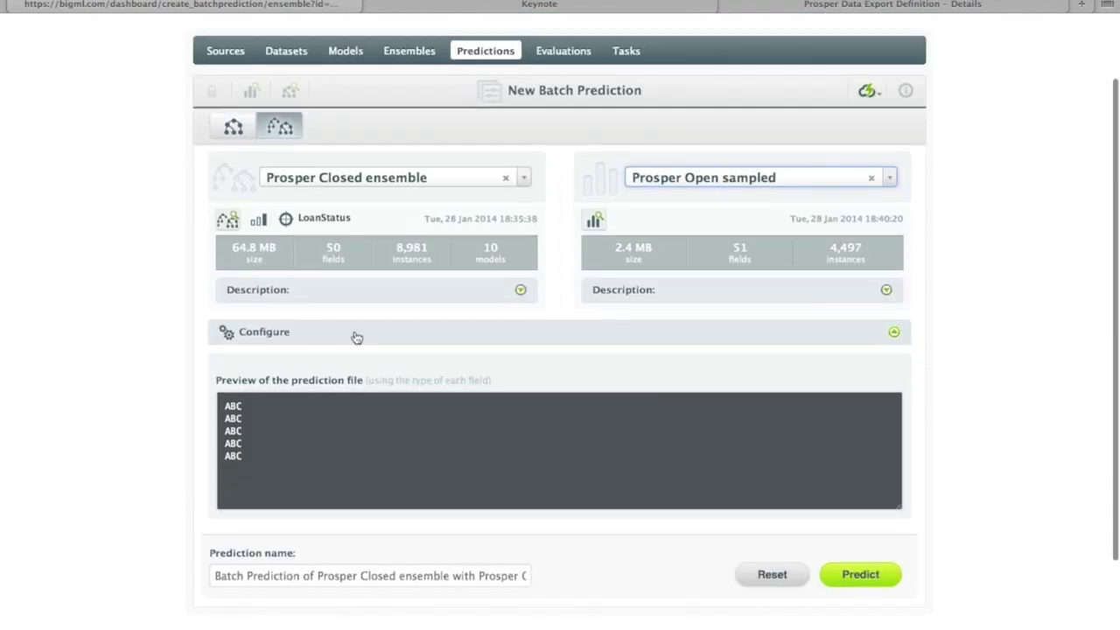
{"action": "left_click", "coordinate": [353, 335]}
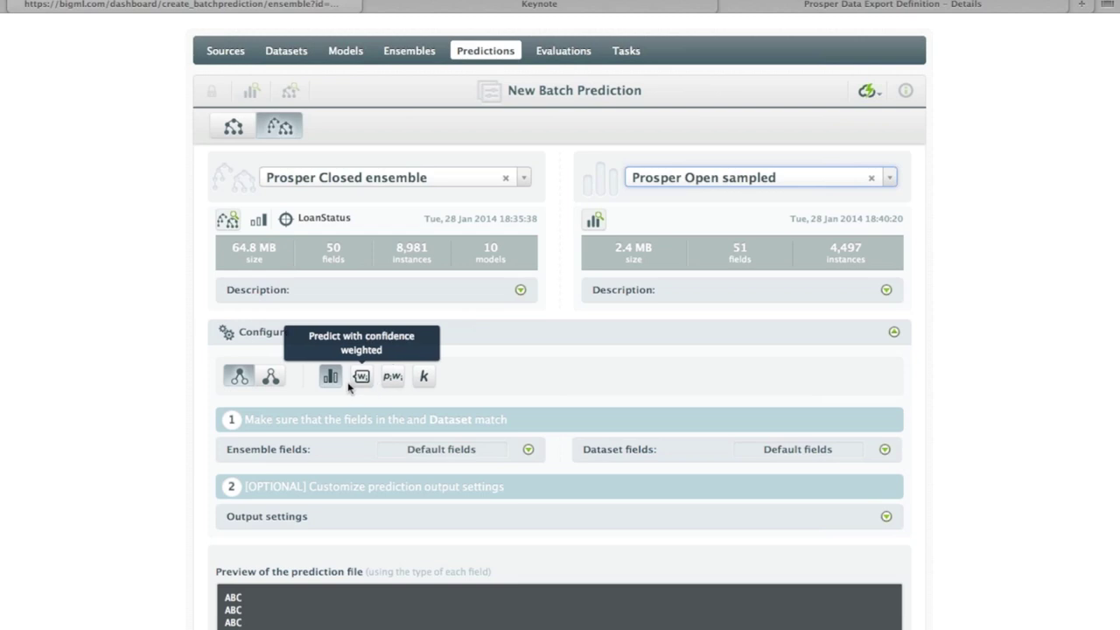
{"action": "left_click", "coordinate": [424, 377]}
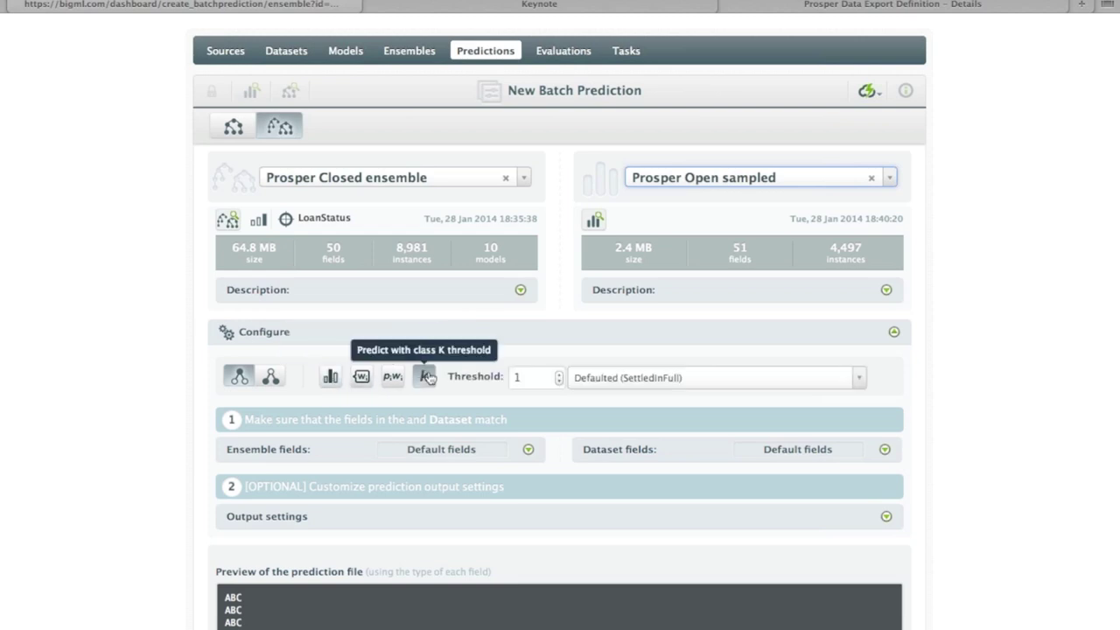
{"action": "left_click", "coordinate": [530, 376]}
{"action": "type", "text": "9"}
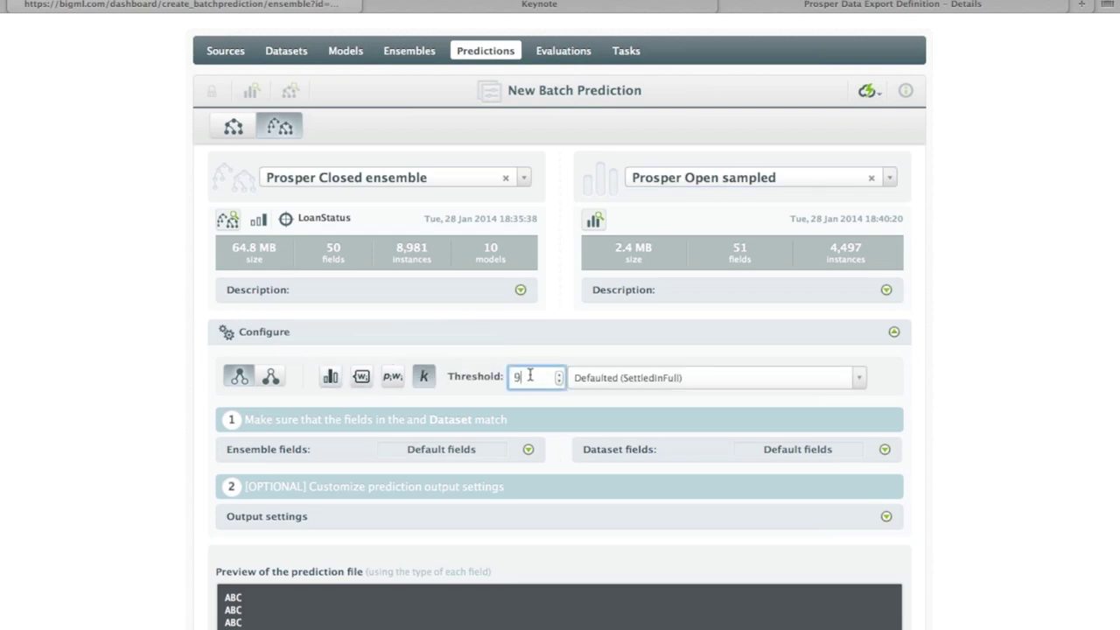
{"action": "left_click", "coordinate": [585, 378]}
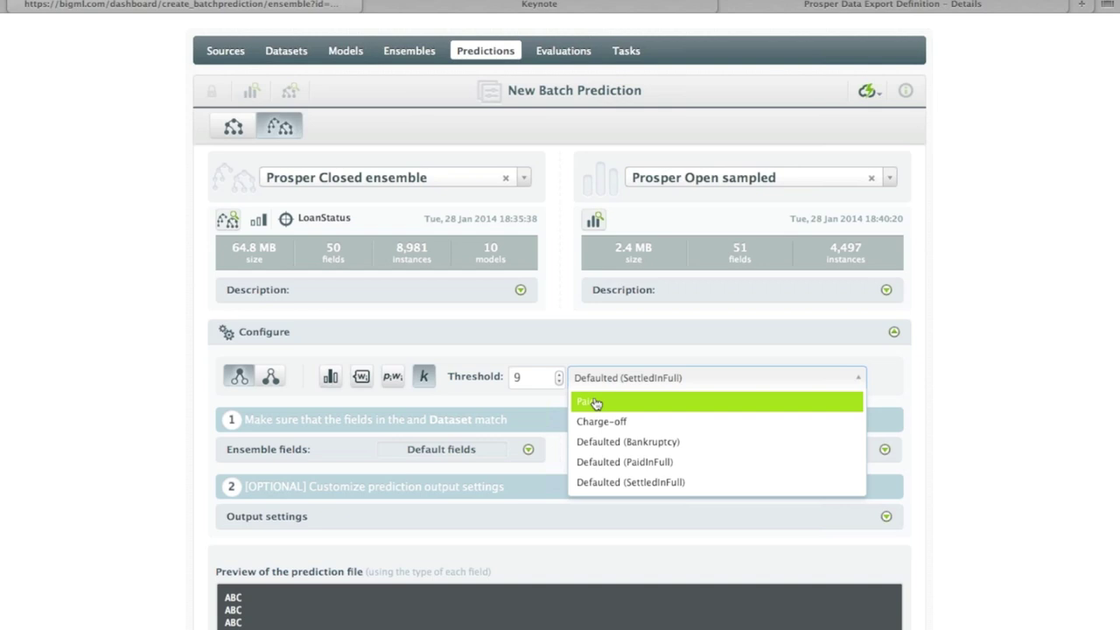
{"action": "left_click", "coordinate": [596, 400]}
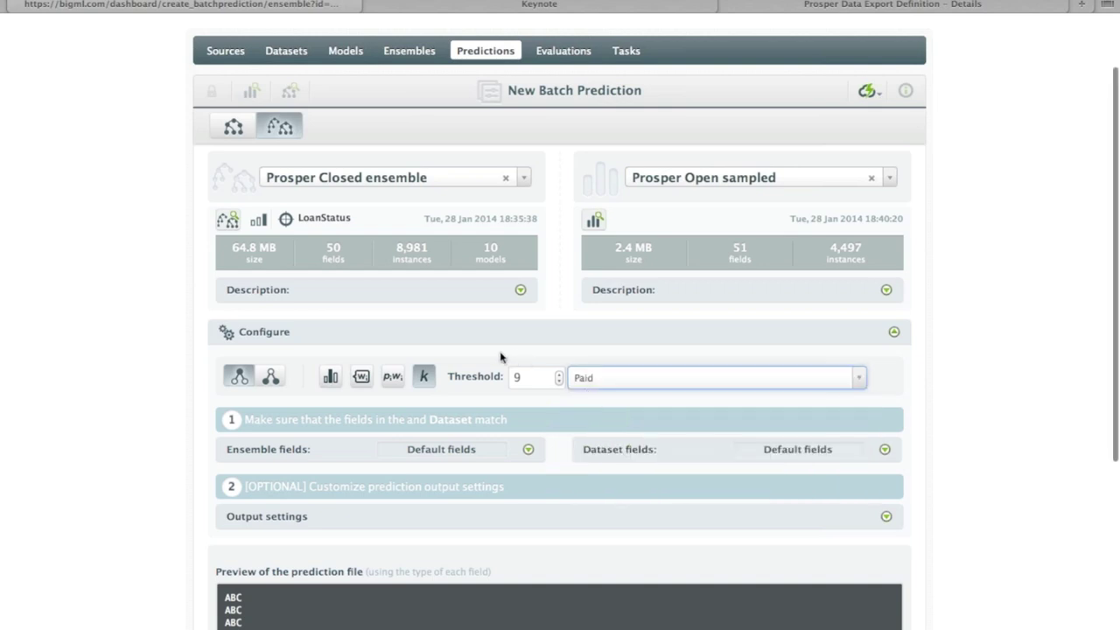
Expand the output settings and include a header row and the confidence for each prediction.
{"action": "scroll", "coordinate": [500, 356], "scroll_direction": "down", "scroll_amount": 2}
{"action": "left_click", "coordinate": [298, 444]}
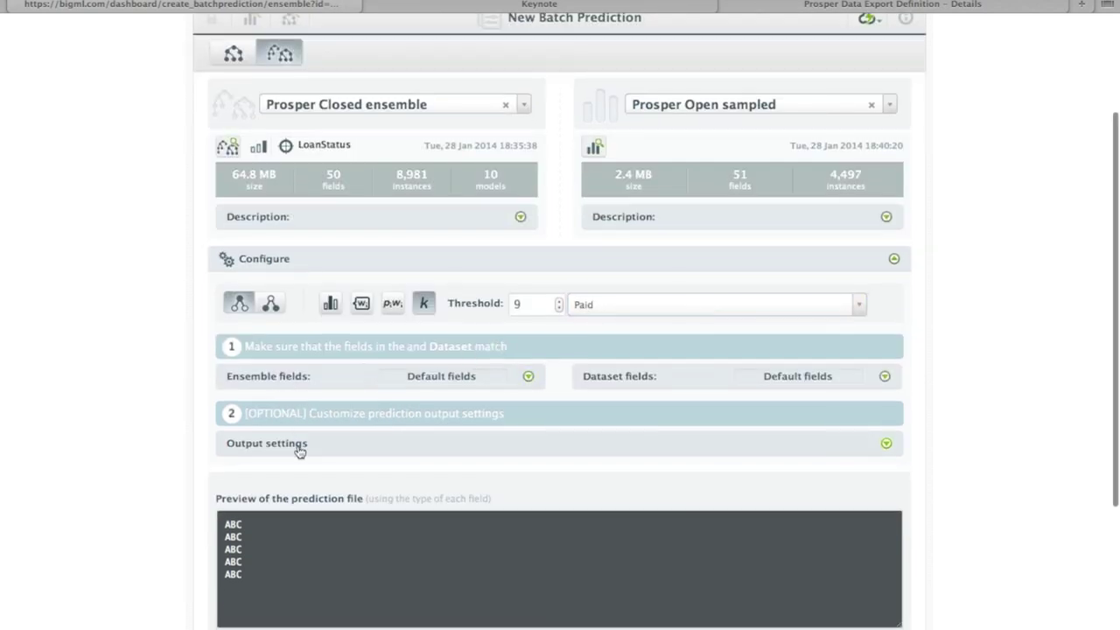
{"action": "scroll", "coordinate": [197, 457], "scroll_direction": "down", "scroll_amount": 4}
{"action": "scroll", "coordinate": [210, 457], "scroll_direction": "down", "scroll_amount": 1}
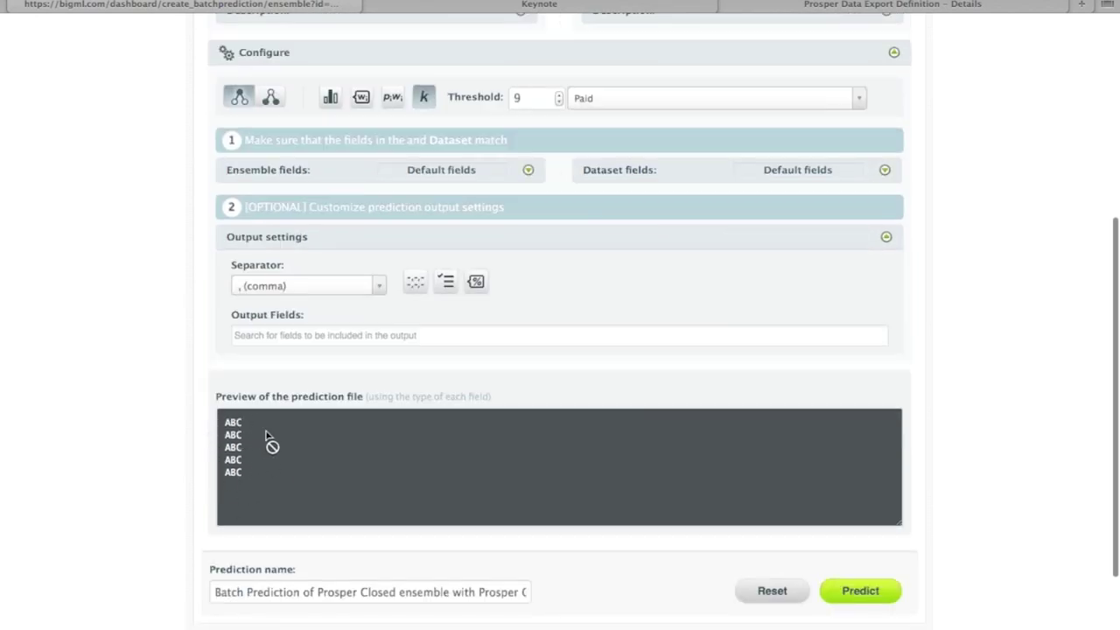
{"action": "left_click", "coordinate": [416, 281]}
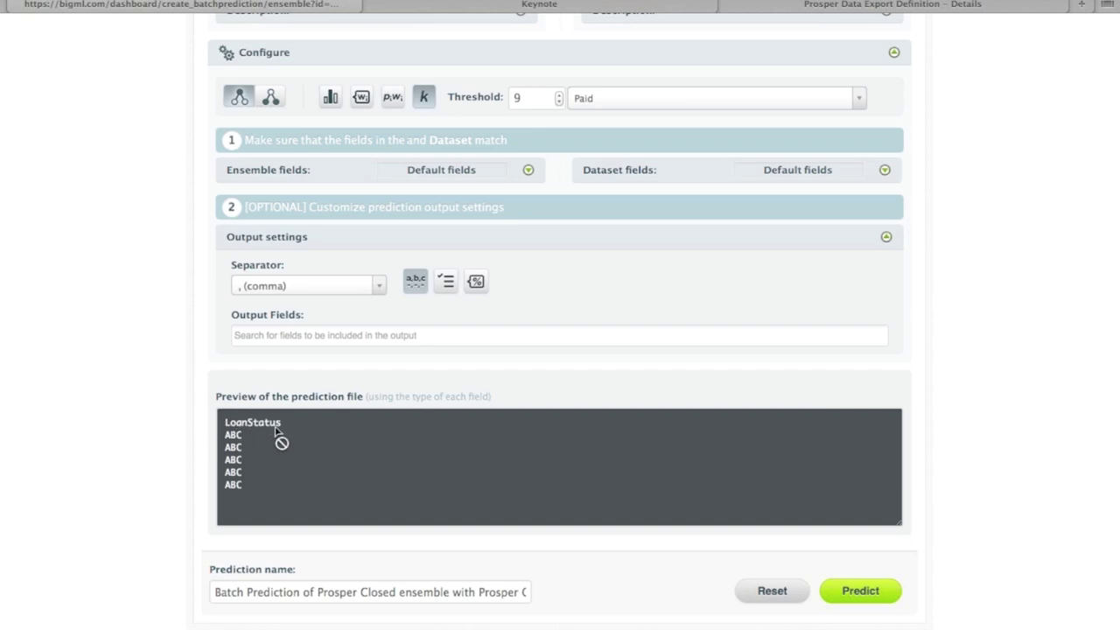
{"action": "left_click", "coordinate": [475, 281]}
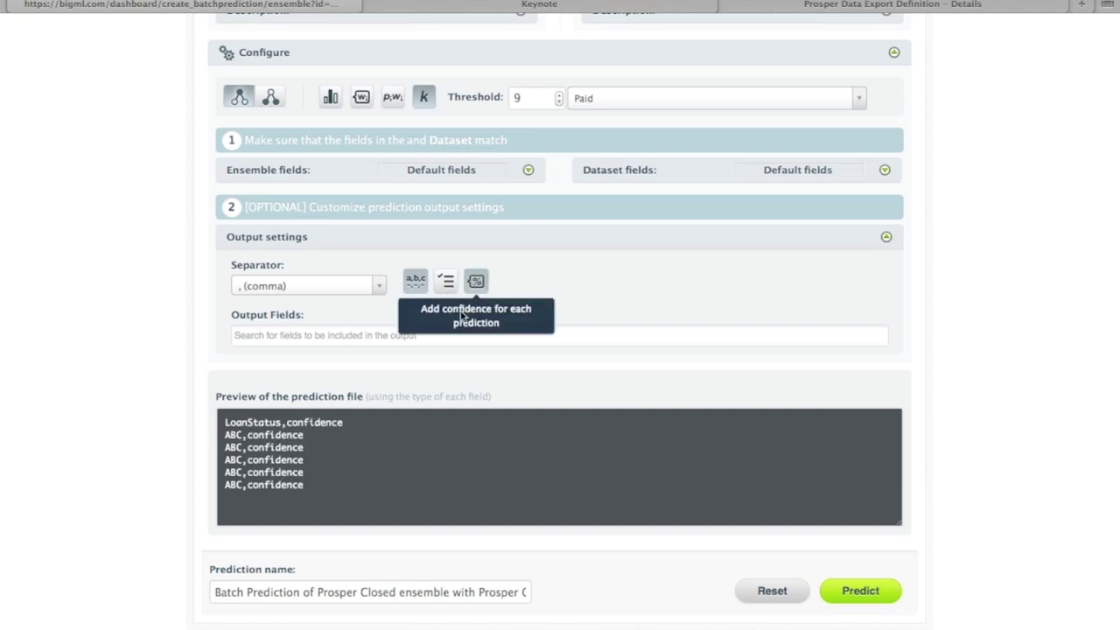
Add the ListingNumber field to the batch prediction's output fields.
{"action": "left_click", "coordinate": [314, 334]}
{"action": "type", "text": "List"}
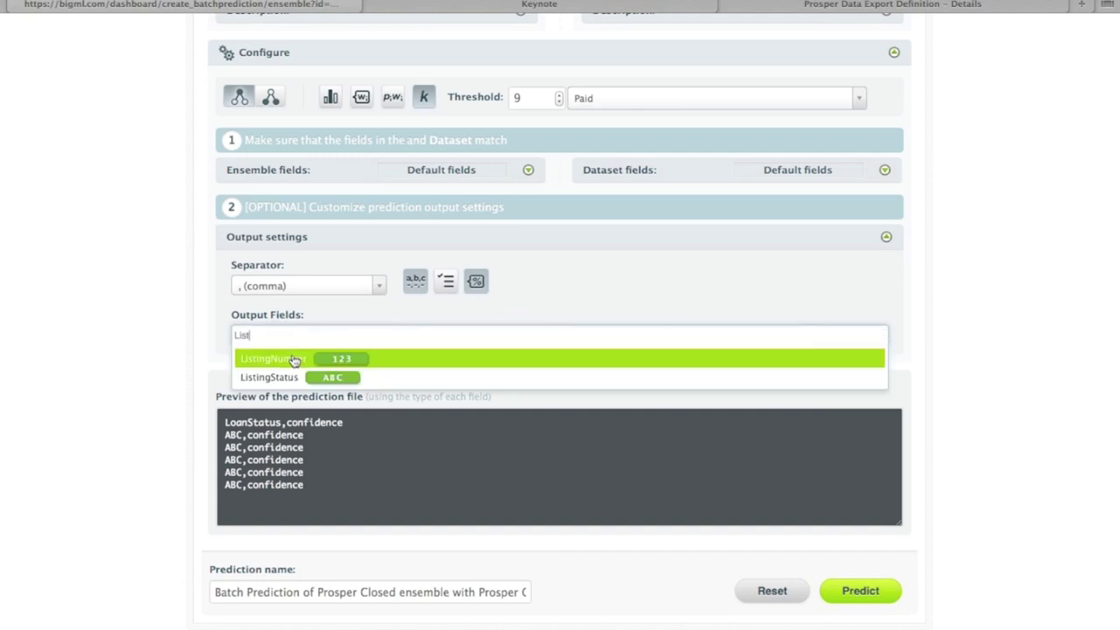
{"action": "left_click", "coordinate": [296, 361]}
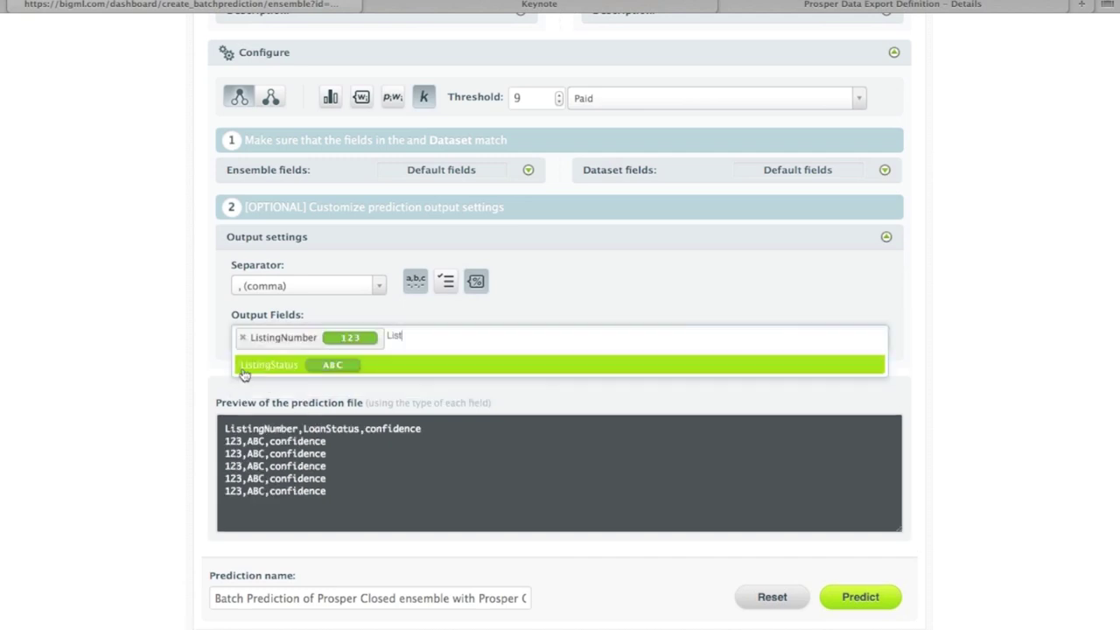
{"action": "left_click", "coordinate": [604, 298]}
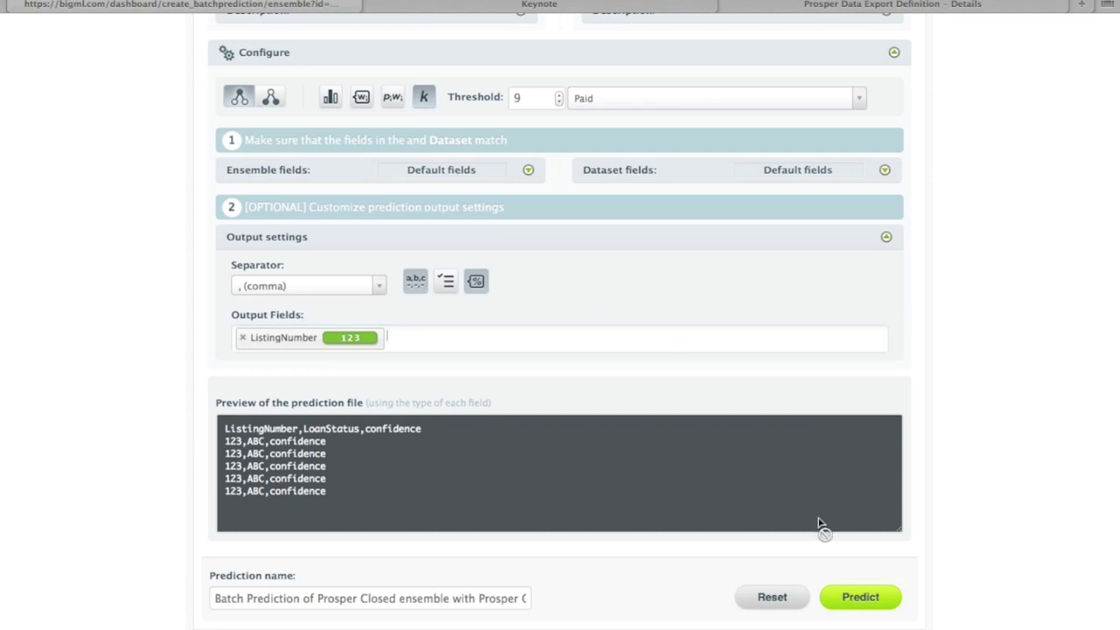
Run the batch prediction, download its CSV file, and open the file in Excel.
{"action": "left_click", "coordinate": [849, 598]}
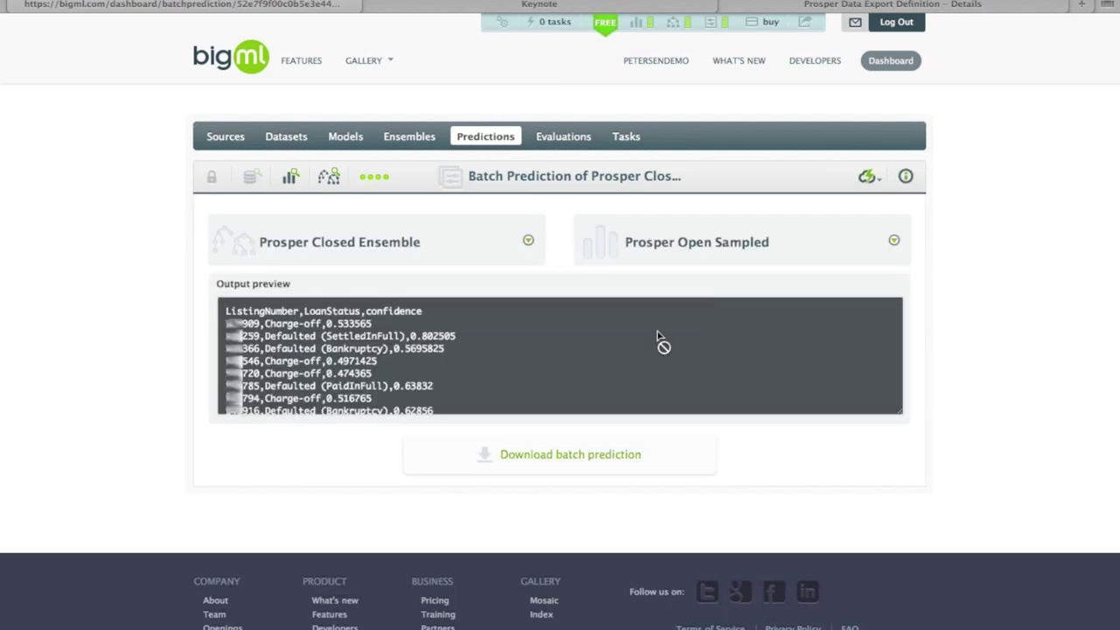
{"action": "left_click", "coordinate": [572, 456]}
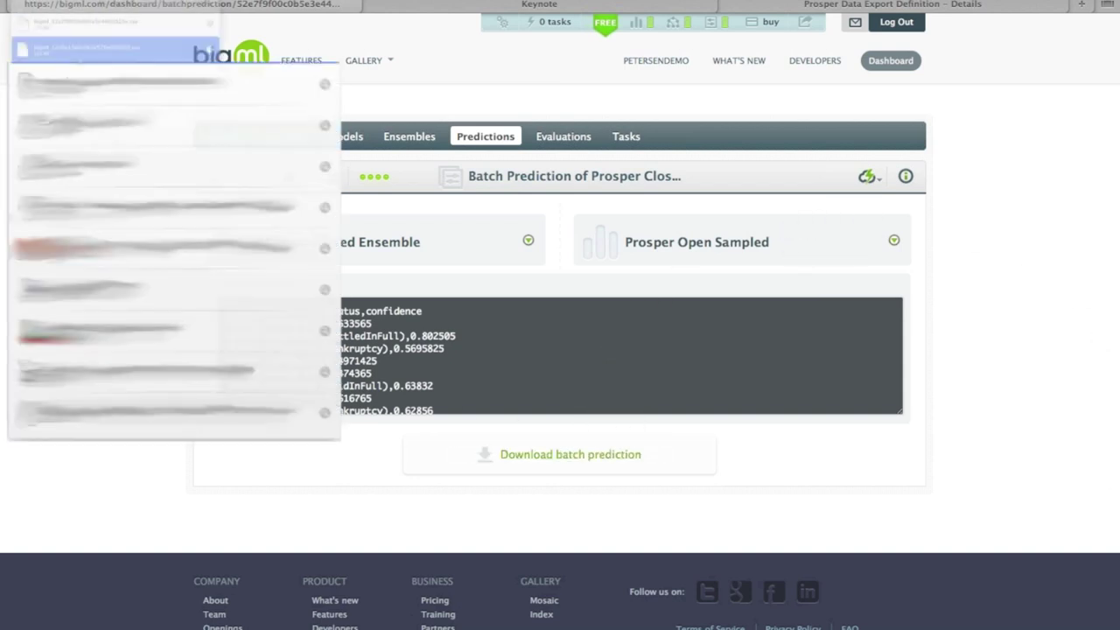
{"action": "left_click", "coordinate": [76, 54]}
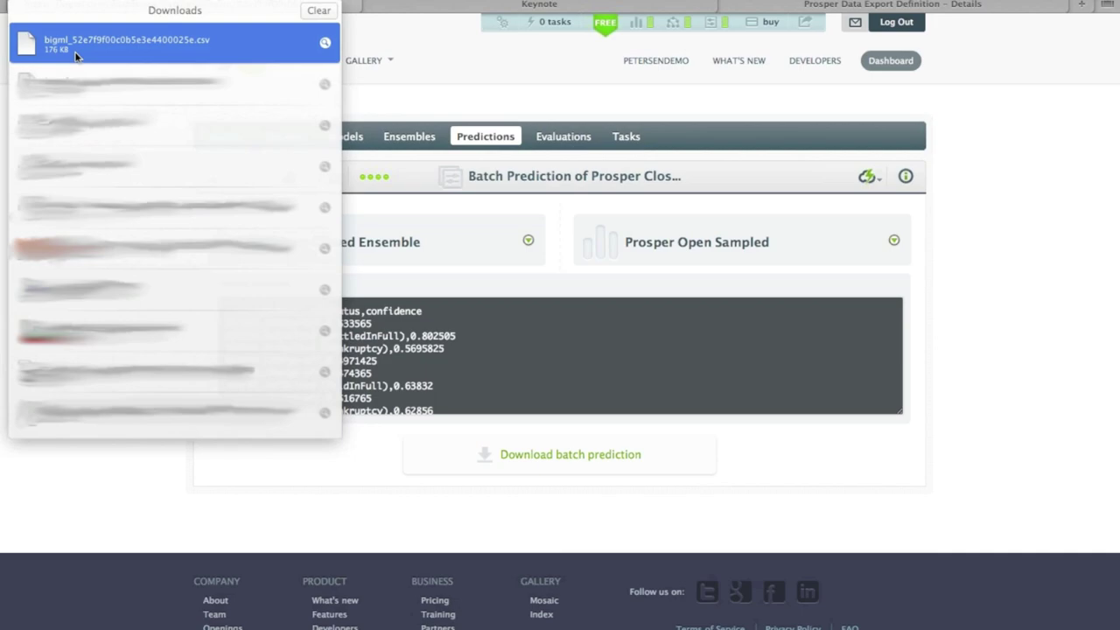
{"action": "double_click", "coordinate": [76, 54]}
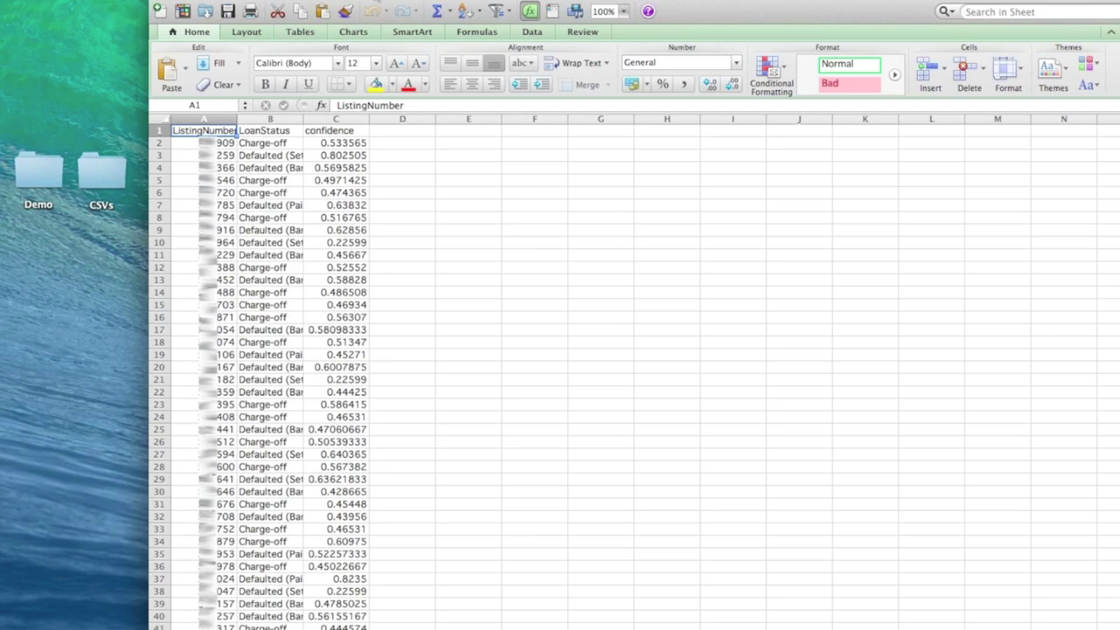
Sort the prediction rows by the confidence column in descending order, expanding the selection to include all columns.
{"action": "left_click", "coordinate": [338, 118]}
{"action": "left_click", "coordinate": [346, 2]}
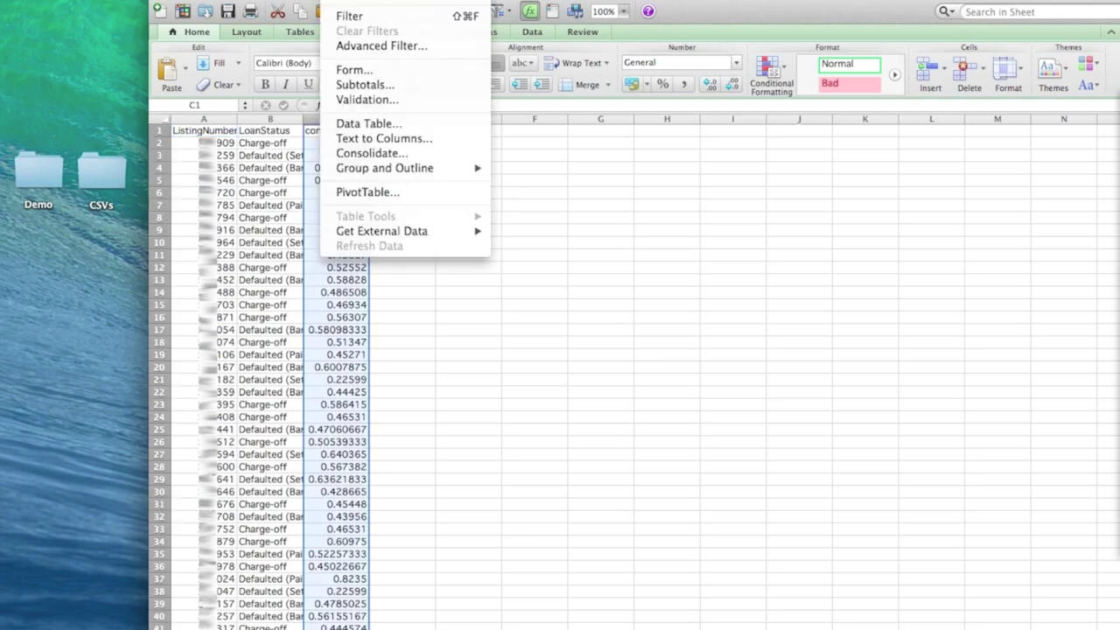
{"action": "left_click", "coordinate": [345, 2]}
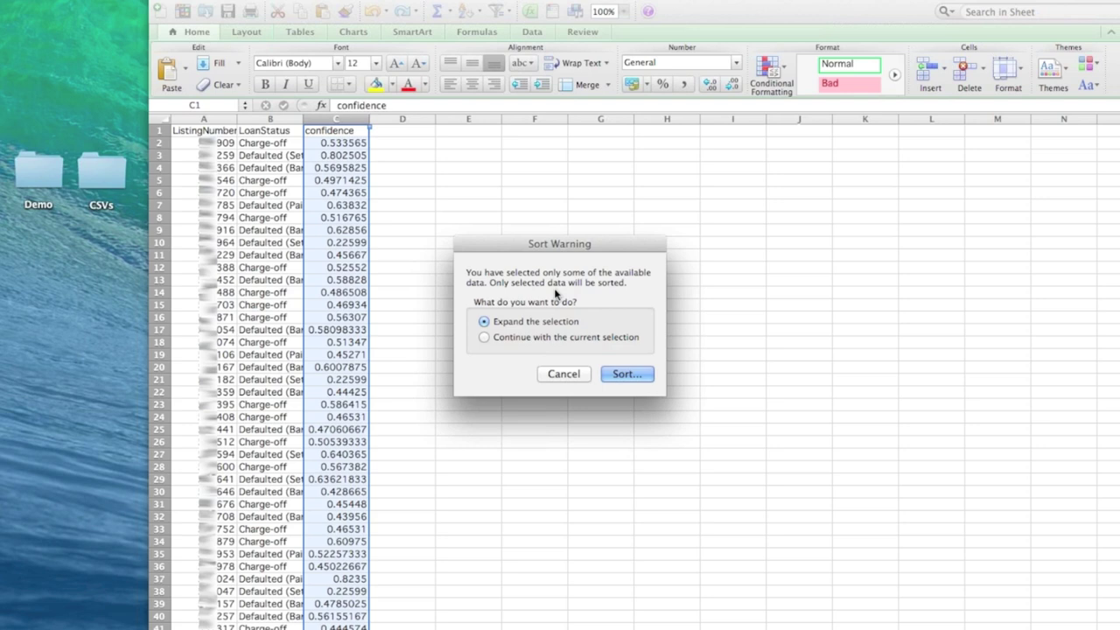
{"action": "left_click", "coordinate": [621, 375]}
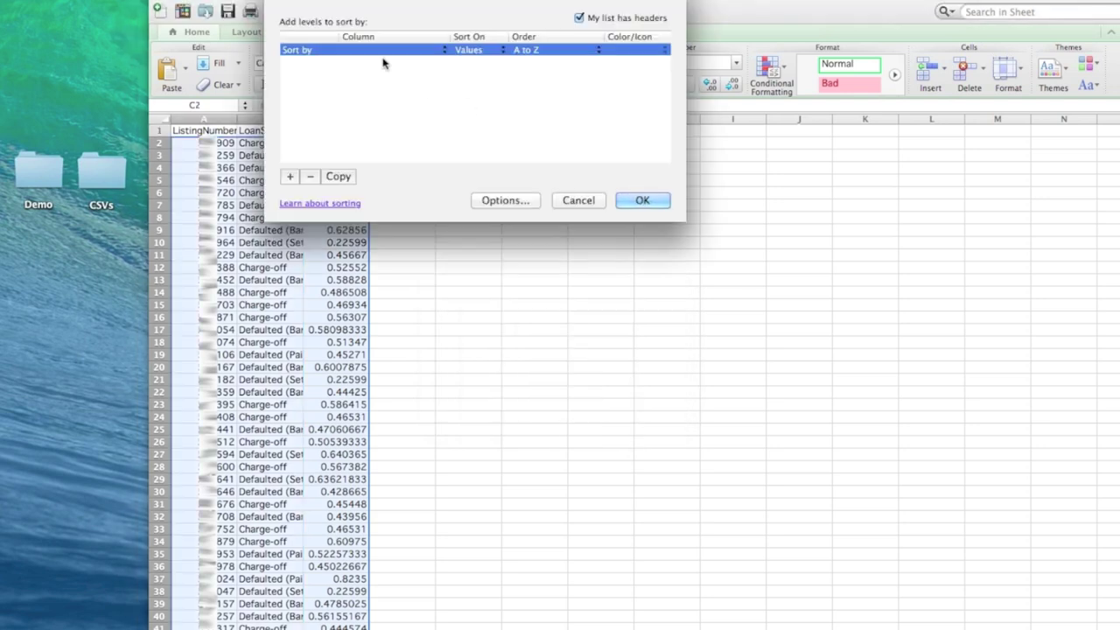
{"action": "left_click", "coordinate": [383, 52]}
{"action": "left_click", "coordinate": [368, 75]}
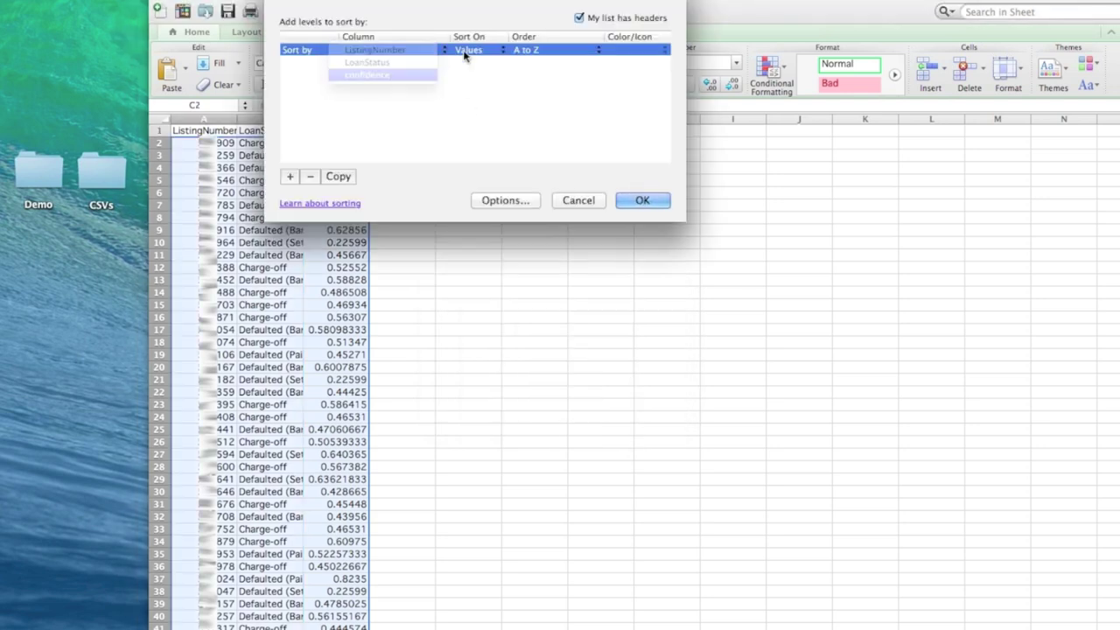
{"action": "left_click", "coordinate": [547, 50]}
{"action": "left_click", "coordinate": [562, 64]}
{"action": "left_click", "coordinate": [635, 200]}
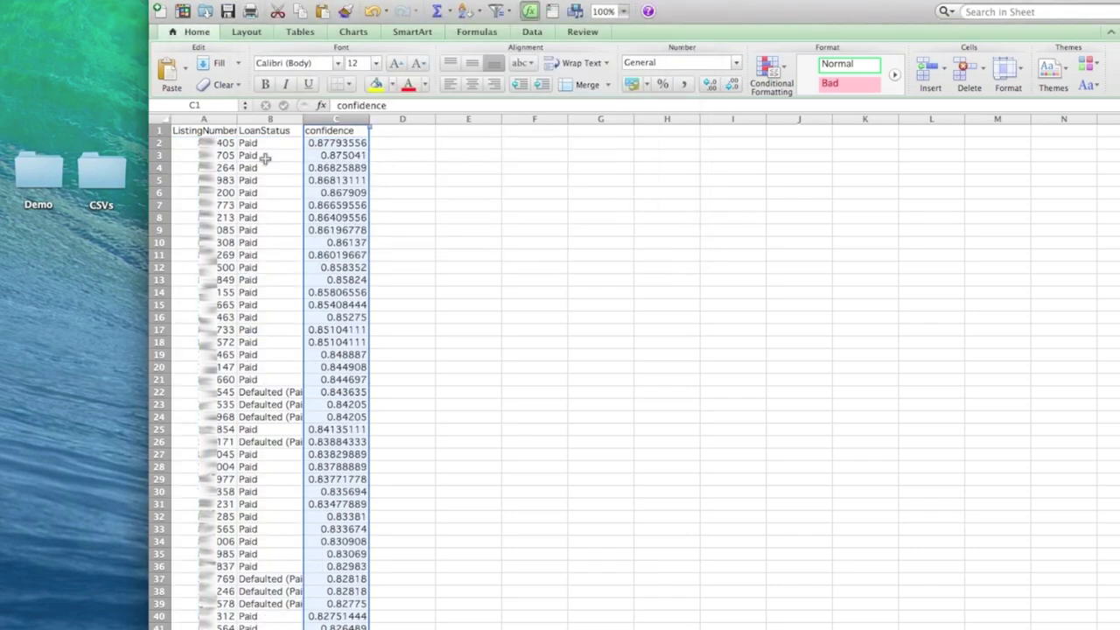
Select rows 2 to 5 to highlight the four predictions with the highest confidence.
{"action": "left_click", "coordinate": [160, 143]}
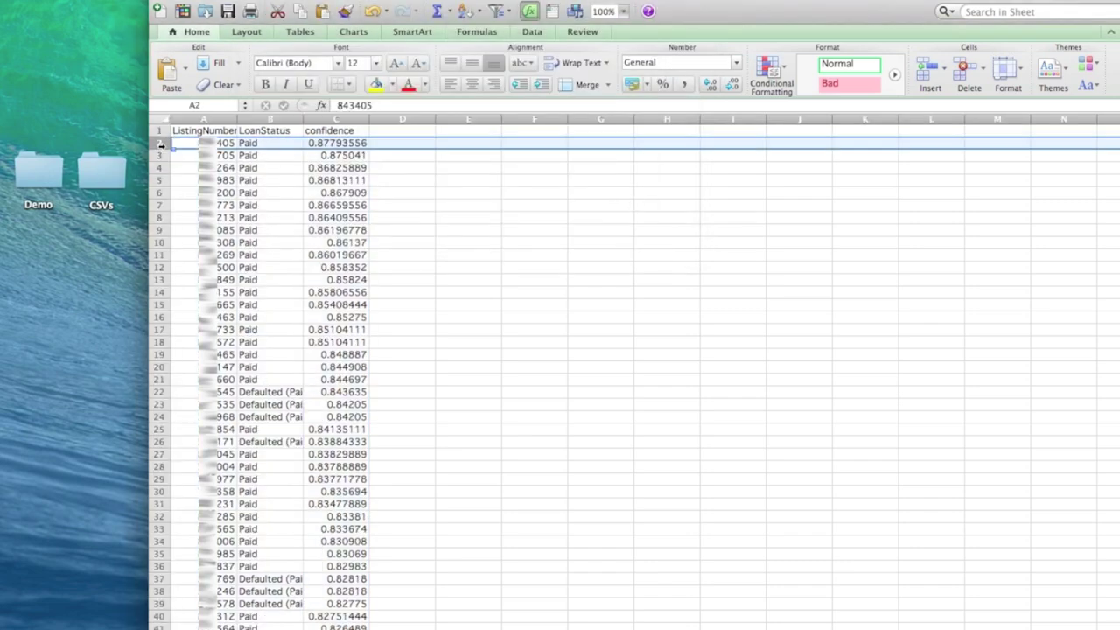
{"action": "key", "text": "shift+Down"}
{"action": "key", "text": "shift+Down"}
{"action": "key", "text": "shift+Down"}
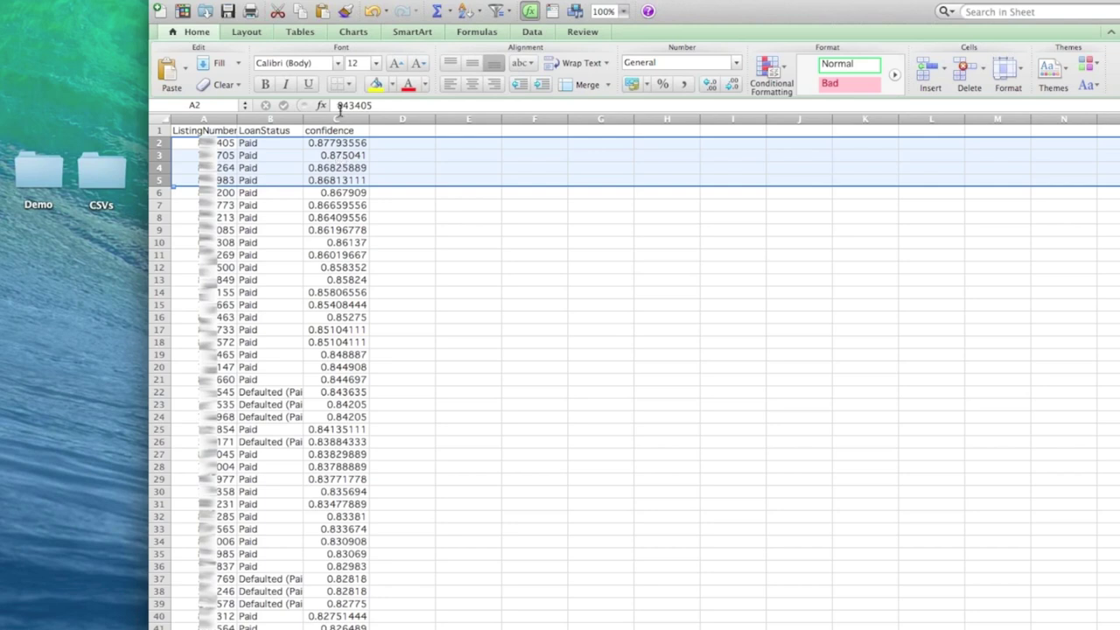
Switch back to the browser's Keynote presentation and advance to the New Feature Recap slide.
{"action": "key", "text": "super+Tab"}
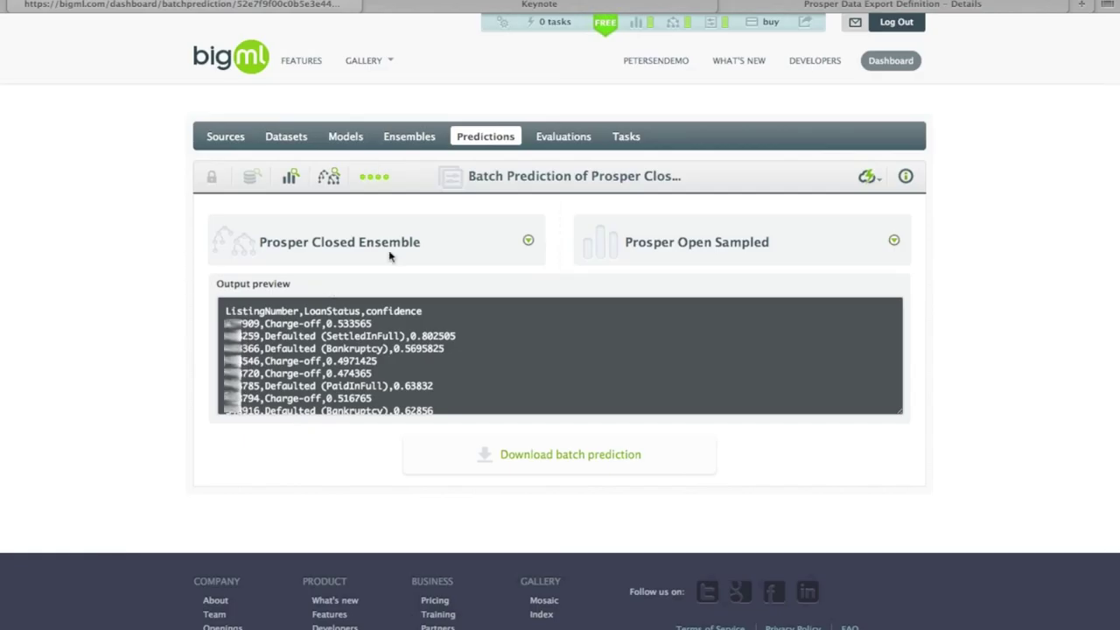
{"action": "left_click", "coordinate": [458, 8]}
{"action": "key", "text": "Right"}
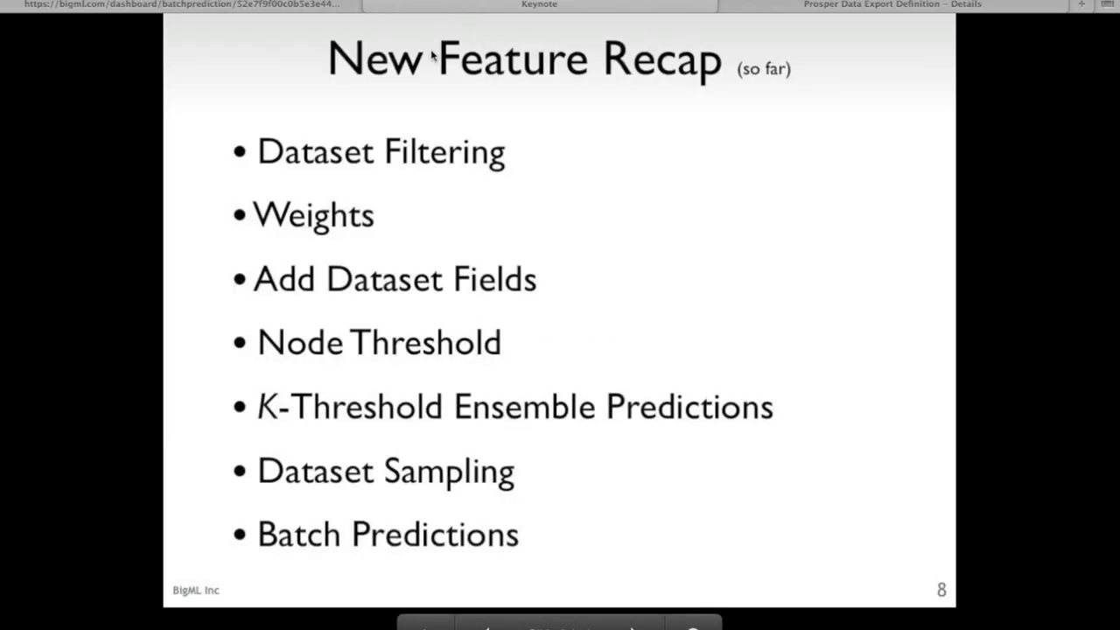